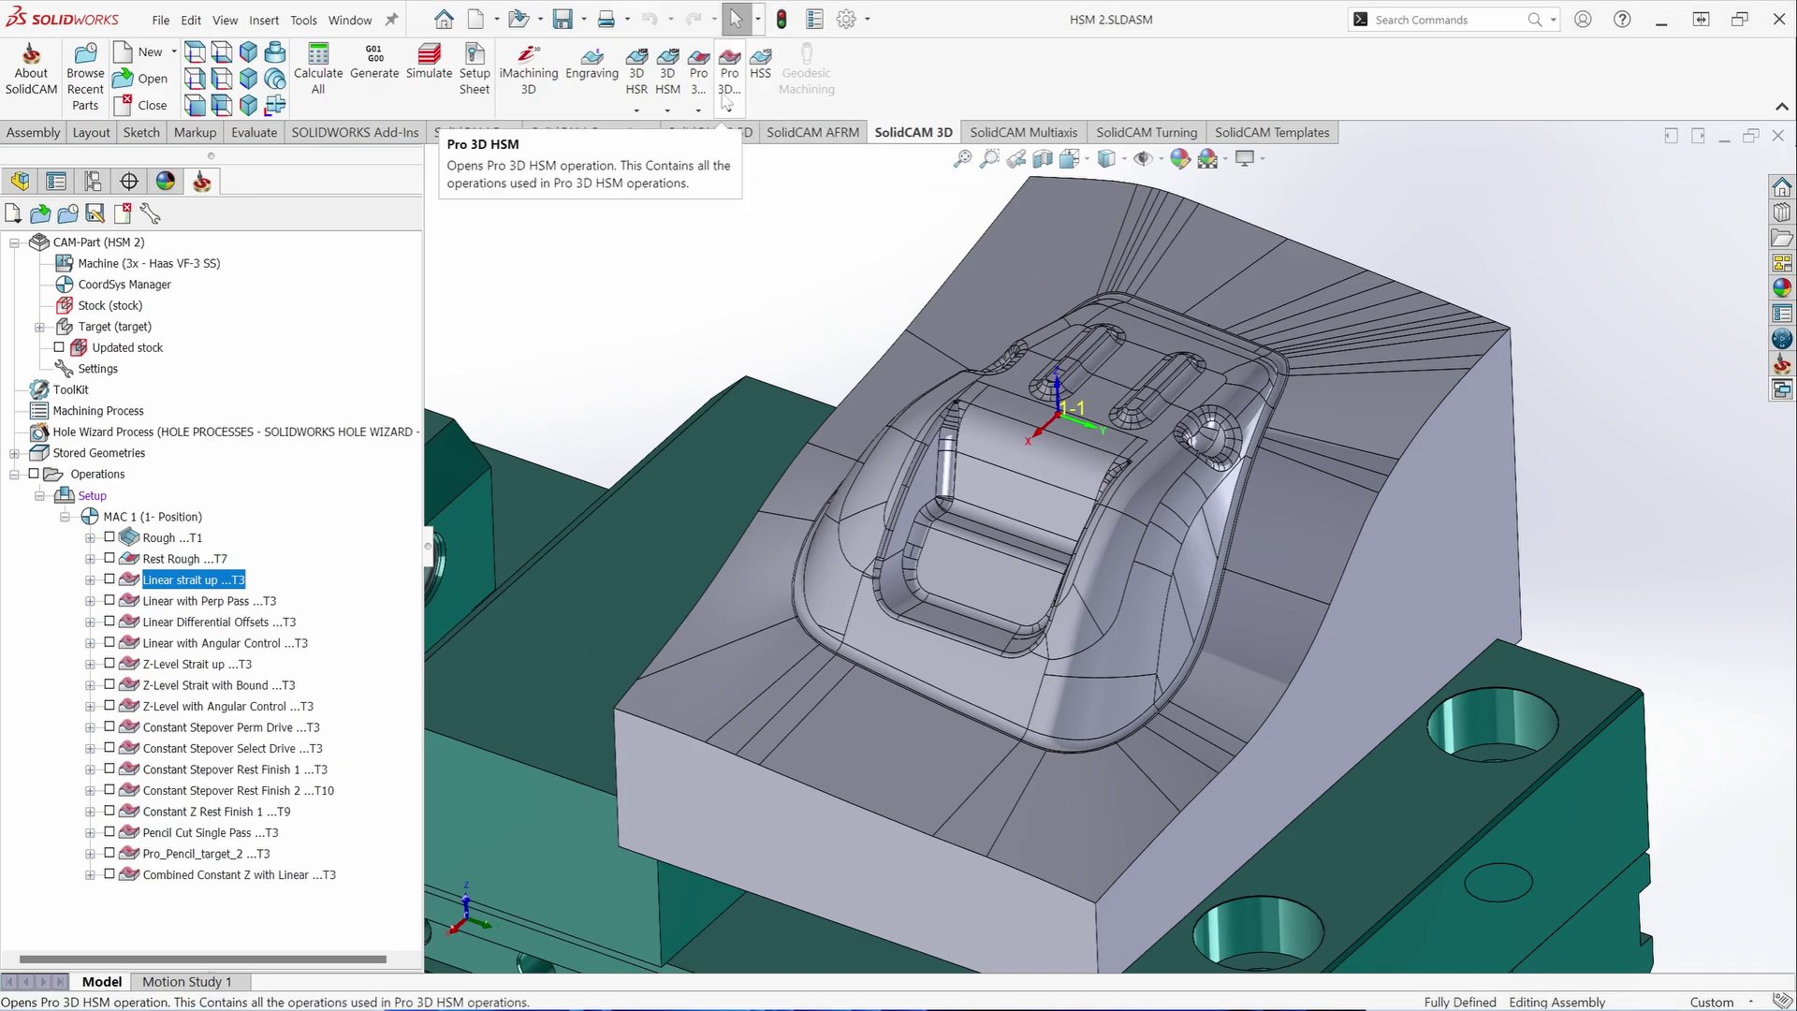
- Display the toolpath of the Linear strait up operation and open that operation for editing
click(726, 101)
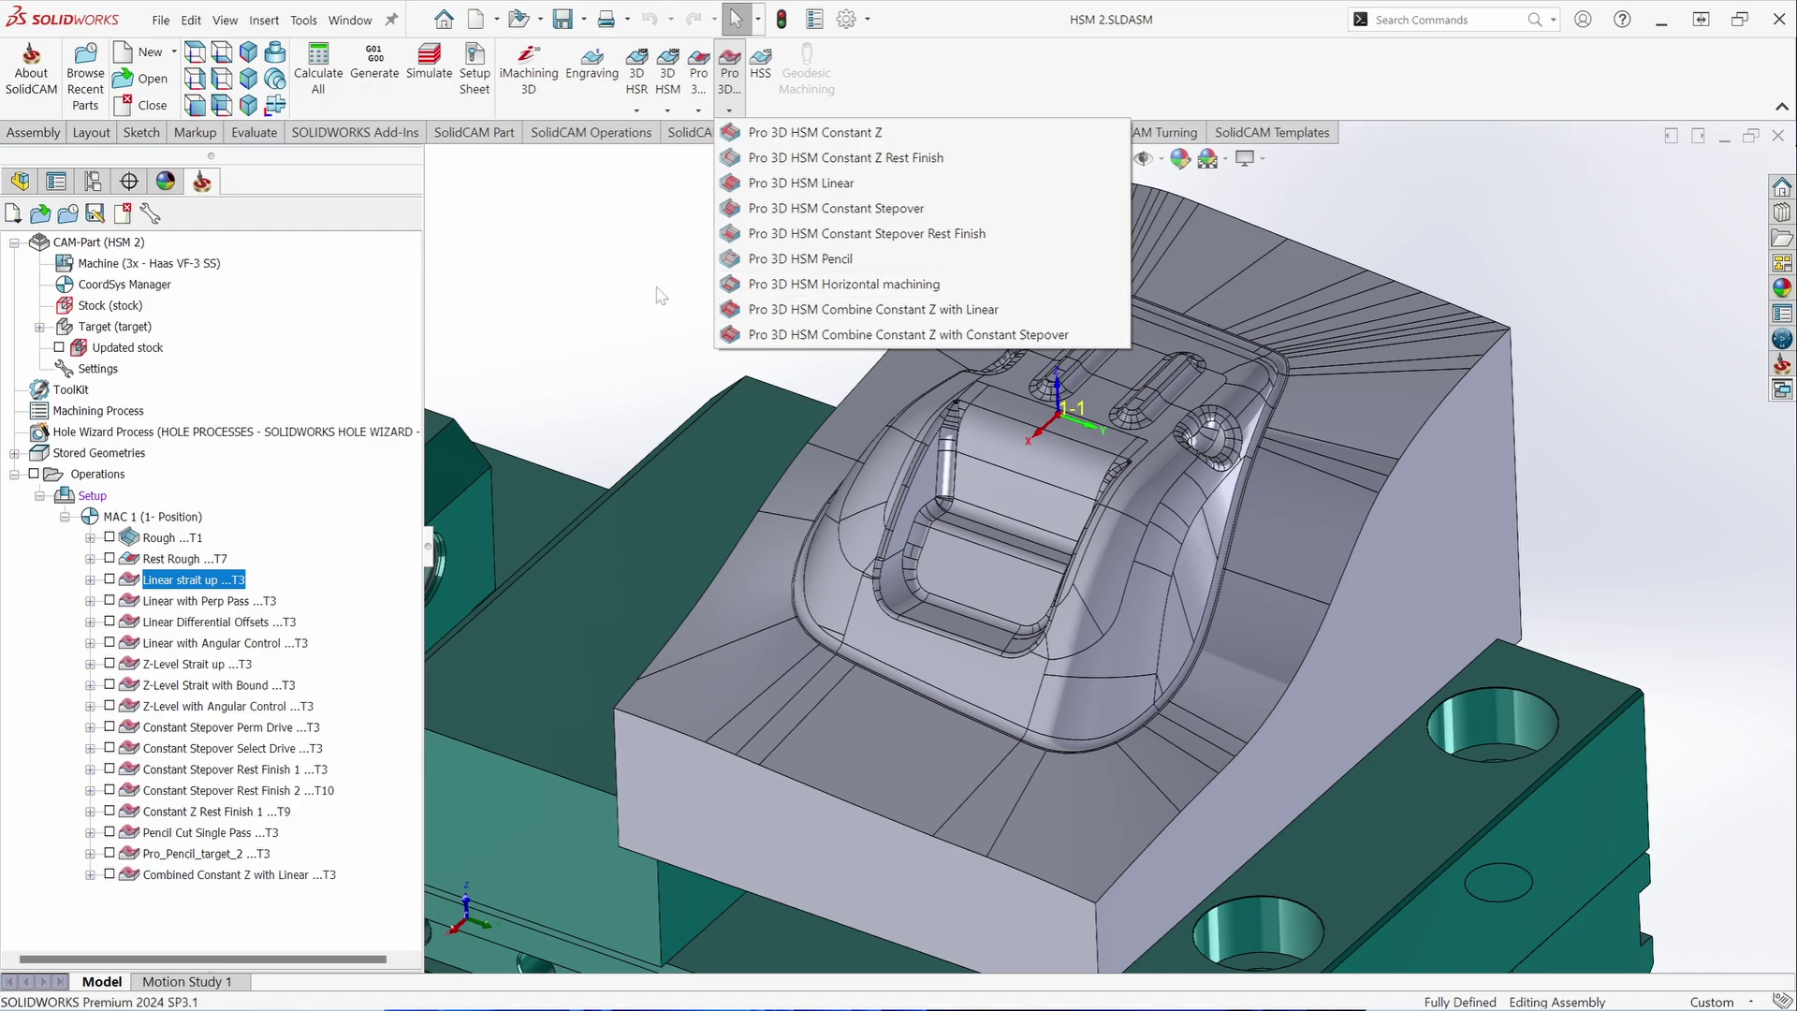
click(613, 295)
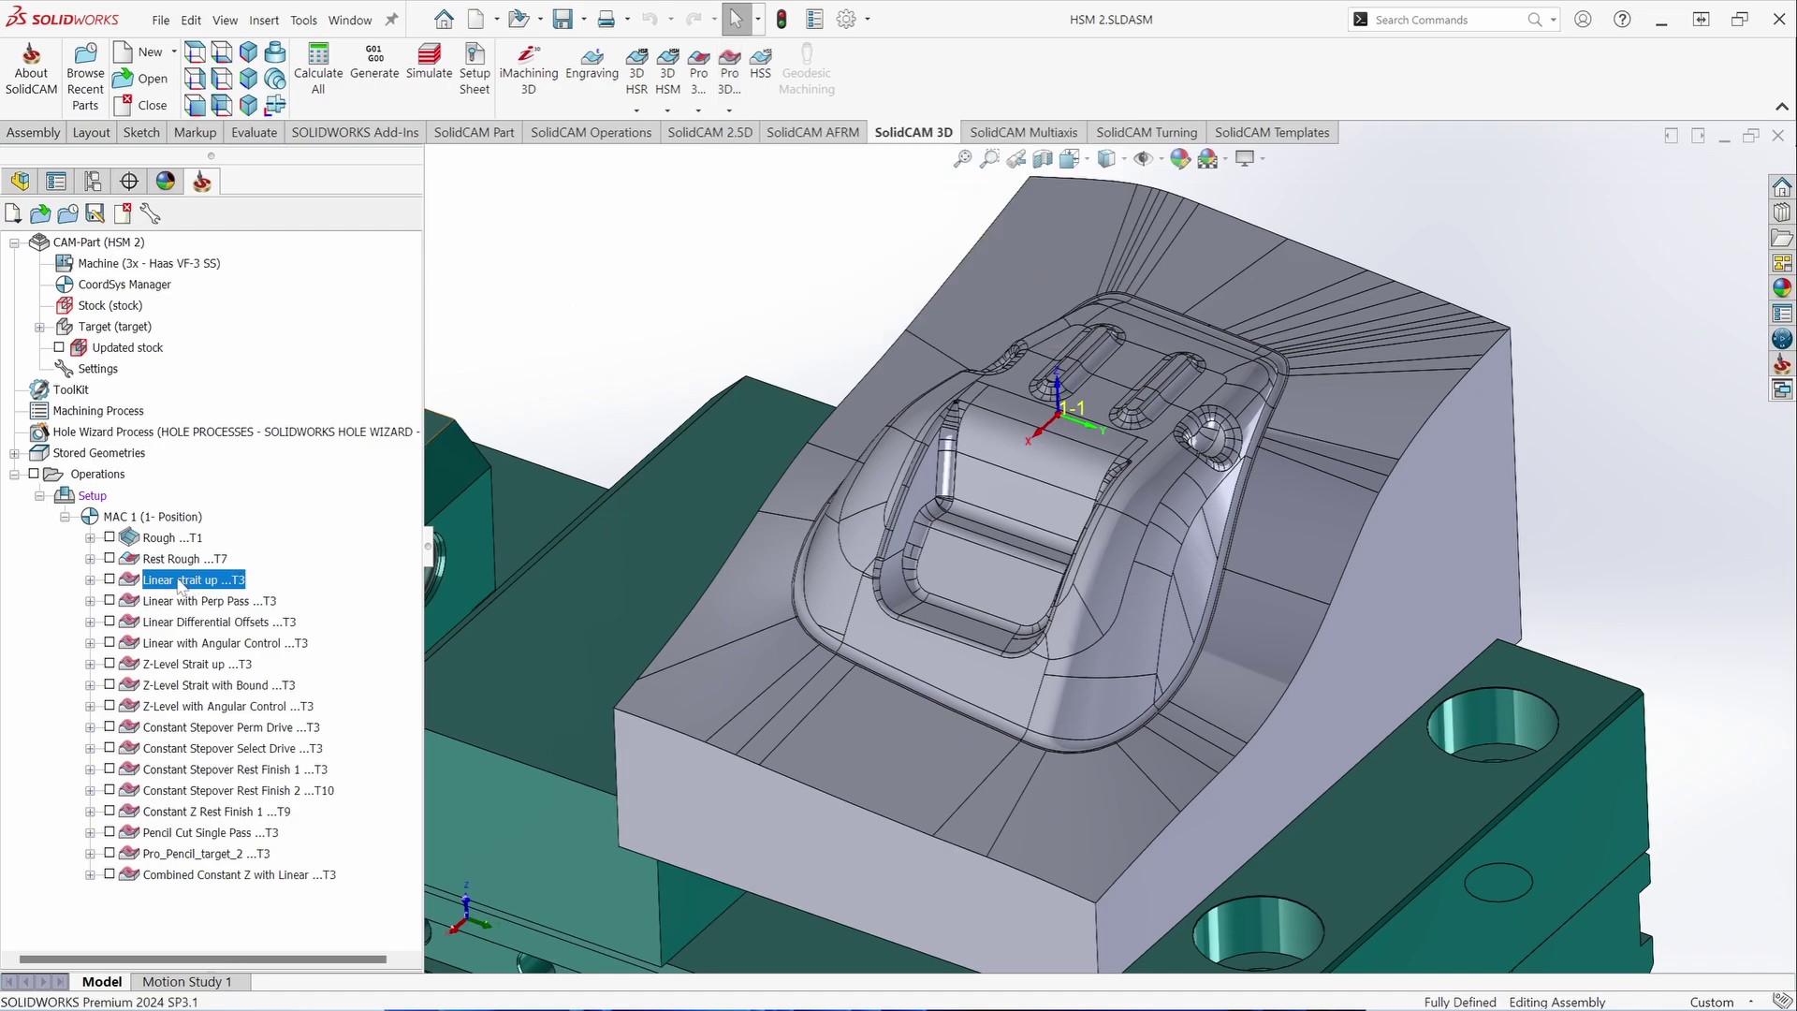
click(109, 580)
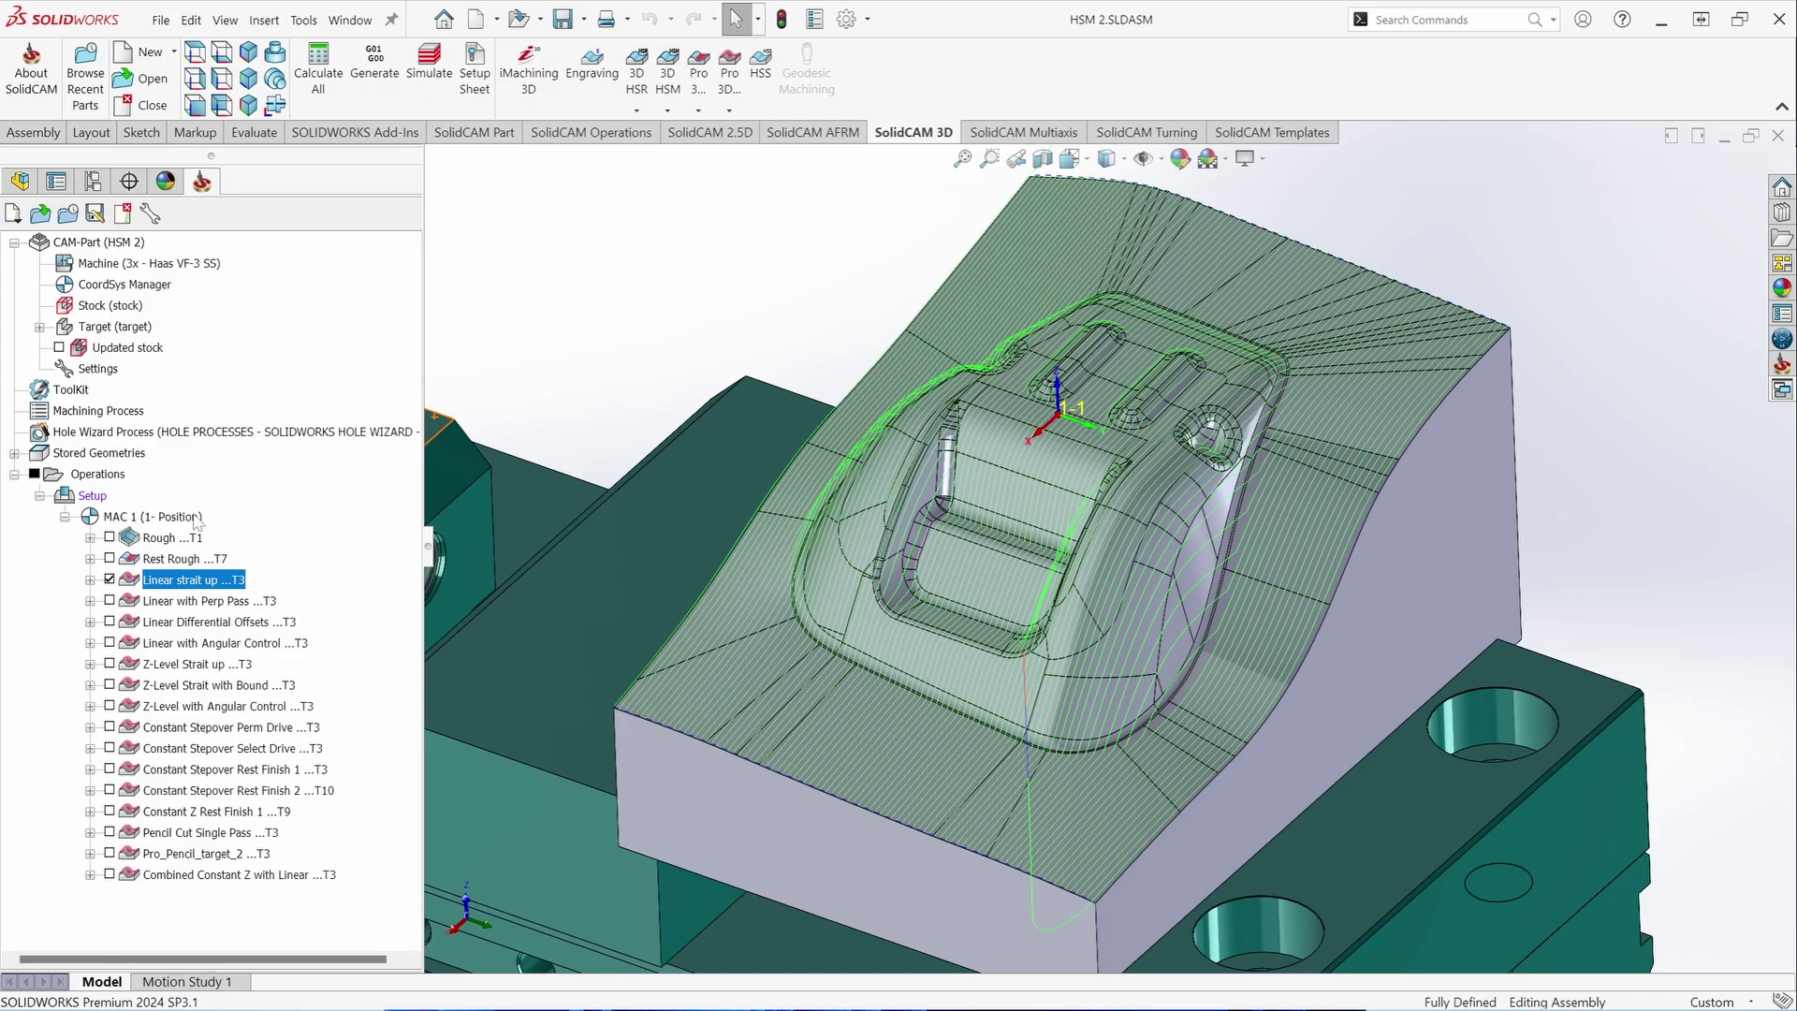
double_click(208, 581)
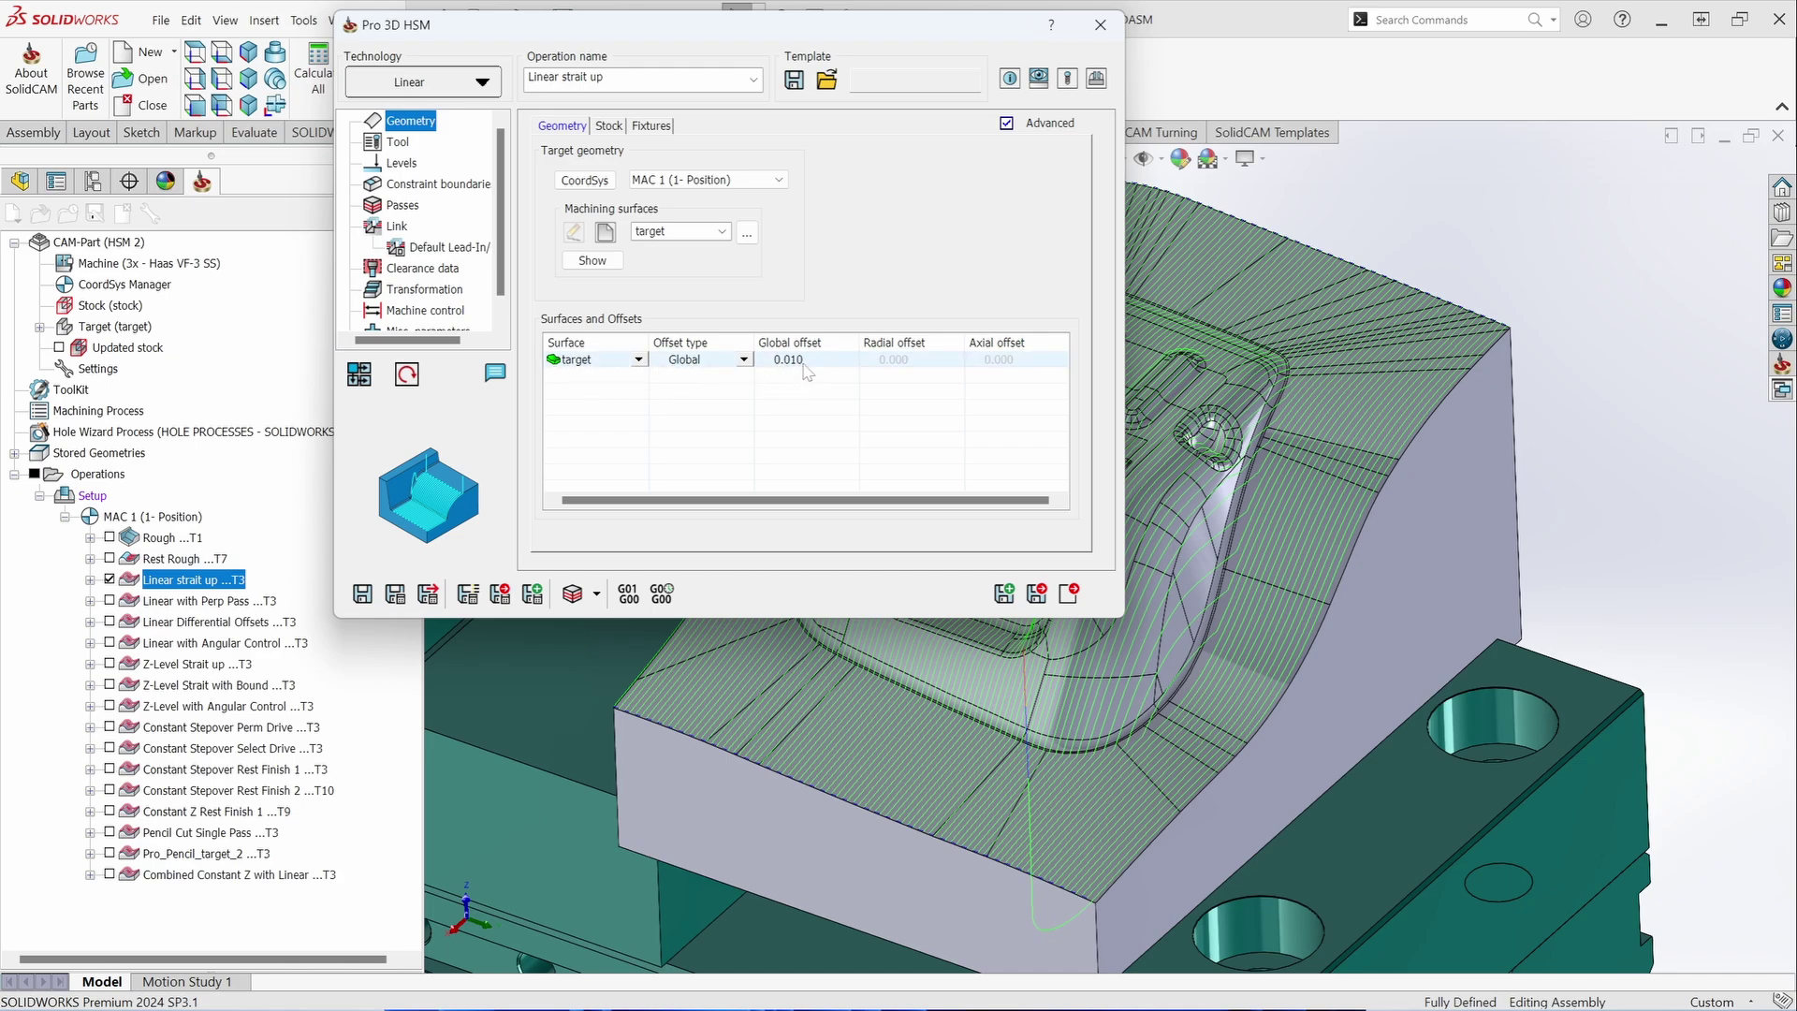
- Try the Radial and Axial offset type on the target surface and return it to Global
click(744, 361)
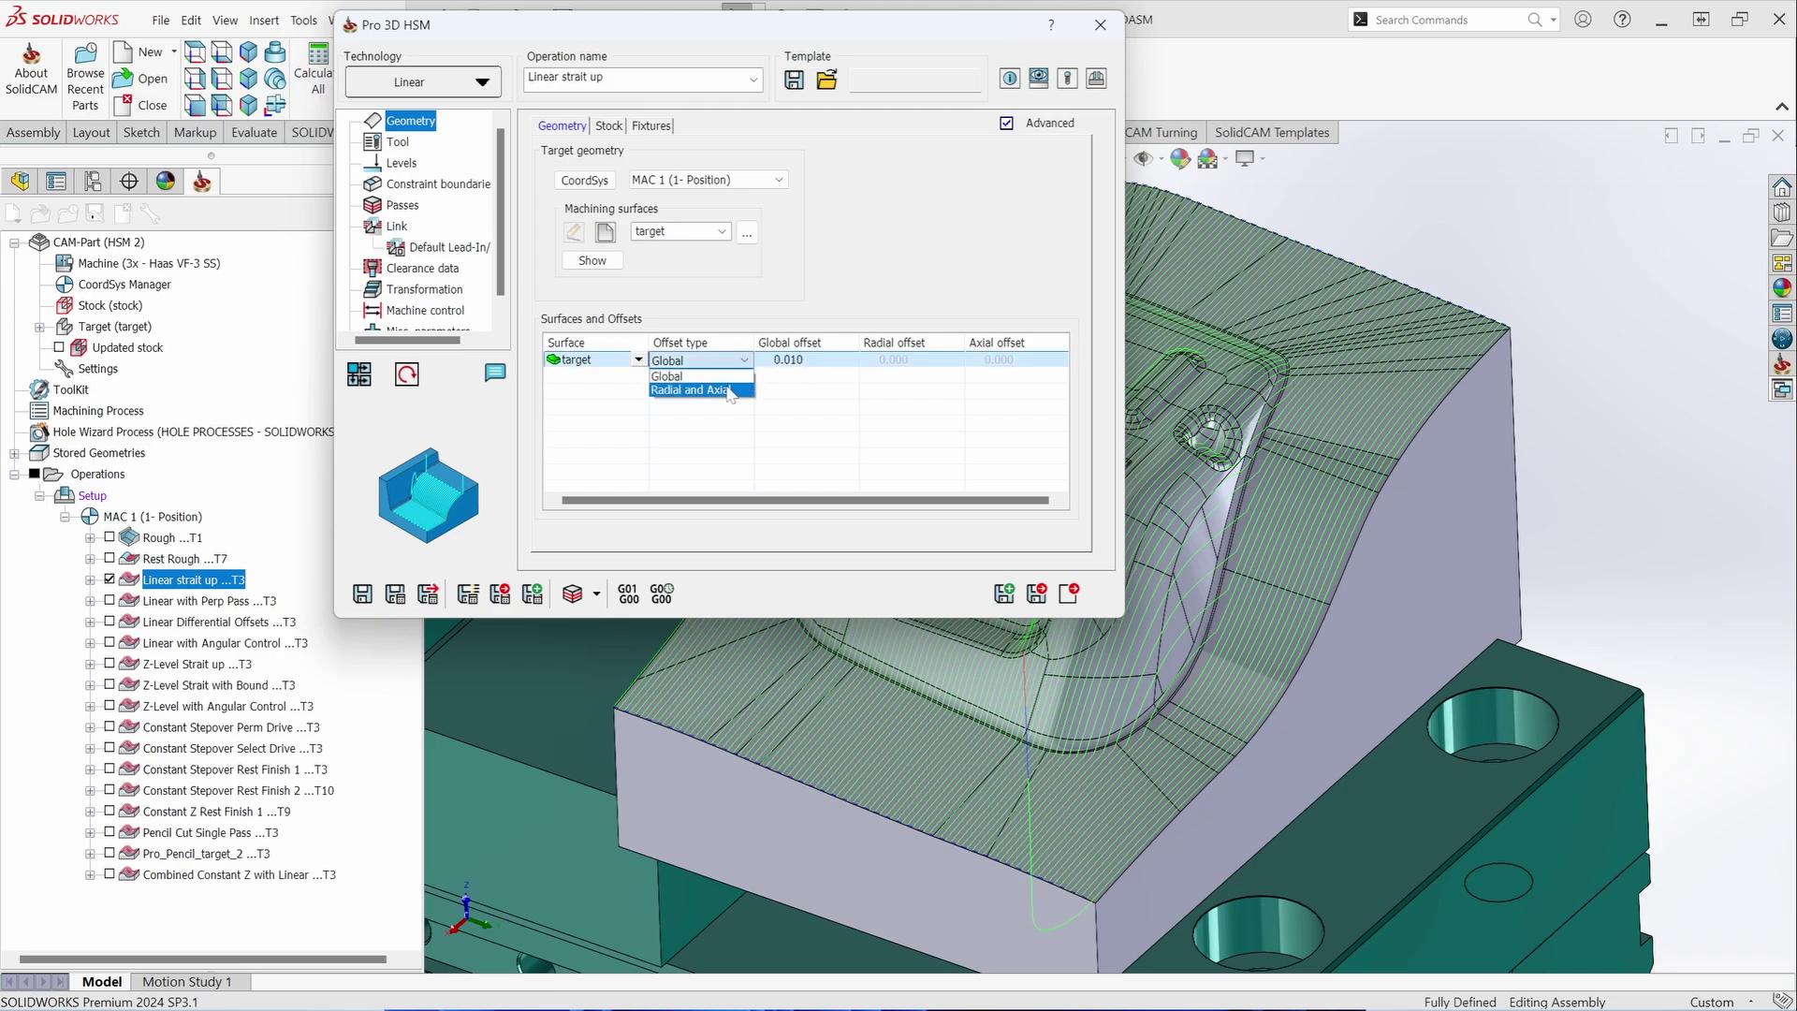
click(721, 389)
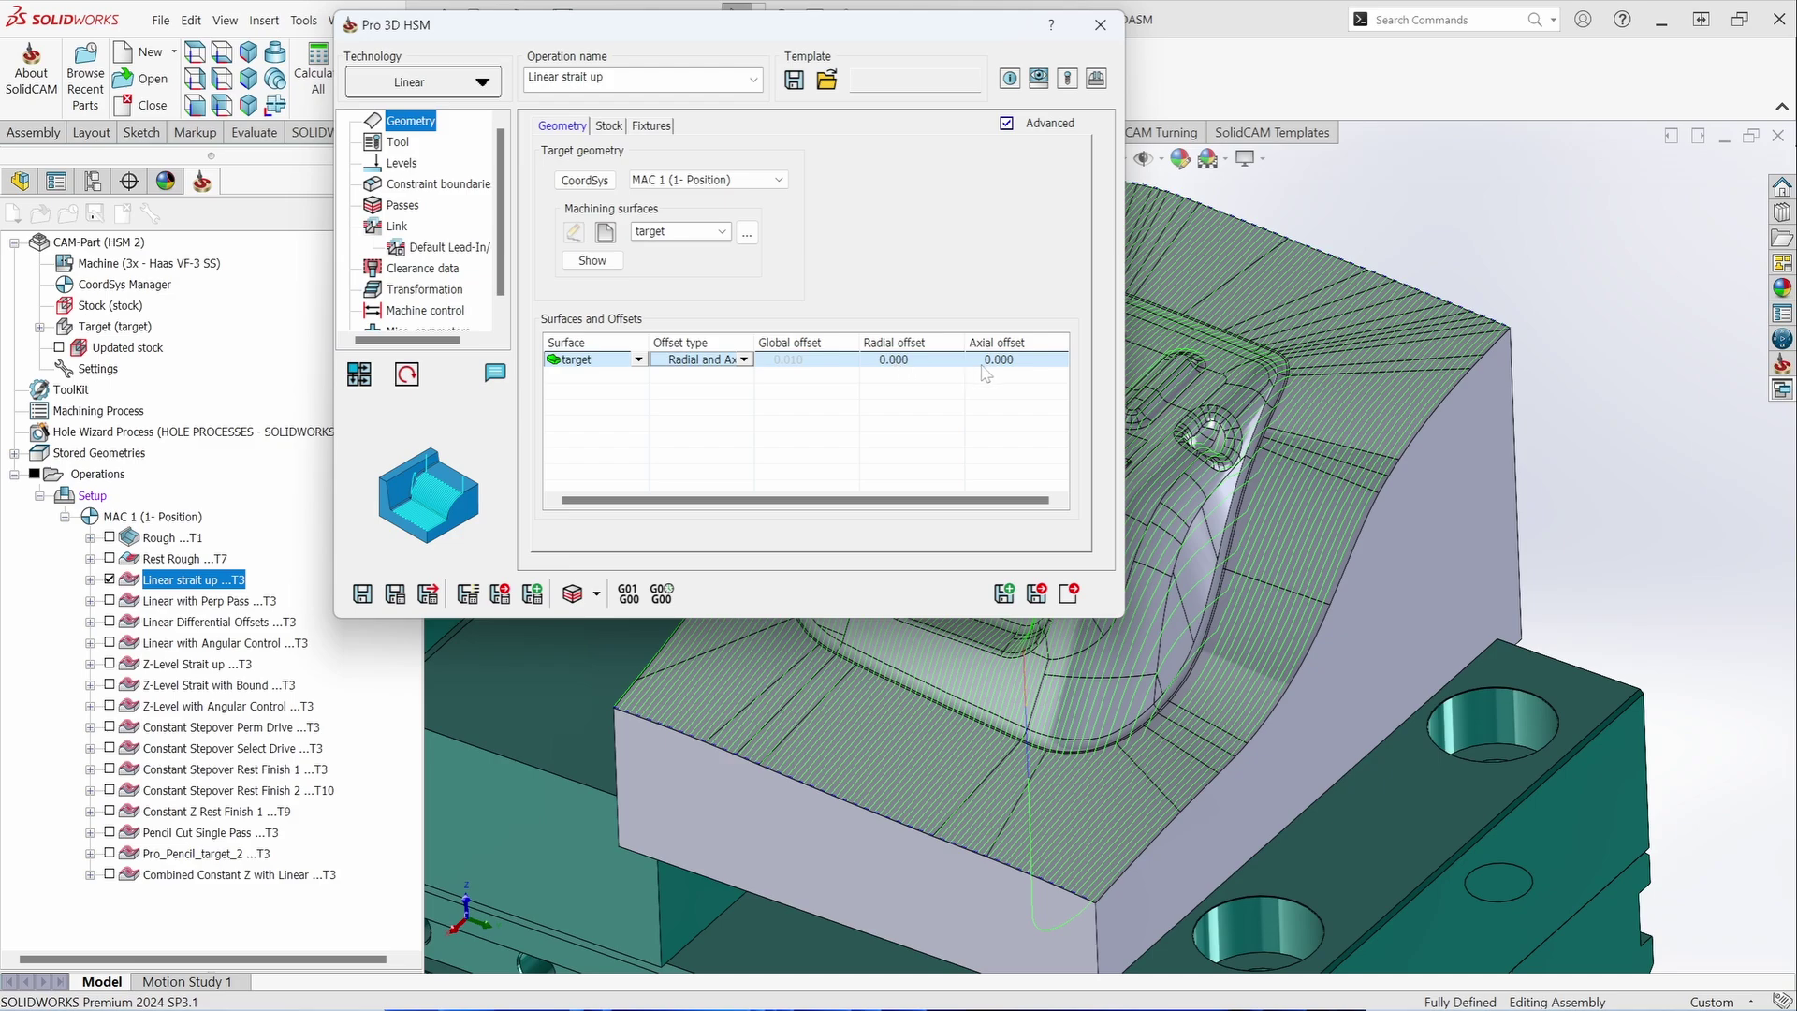
click(744, 361)
click(724, 376)
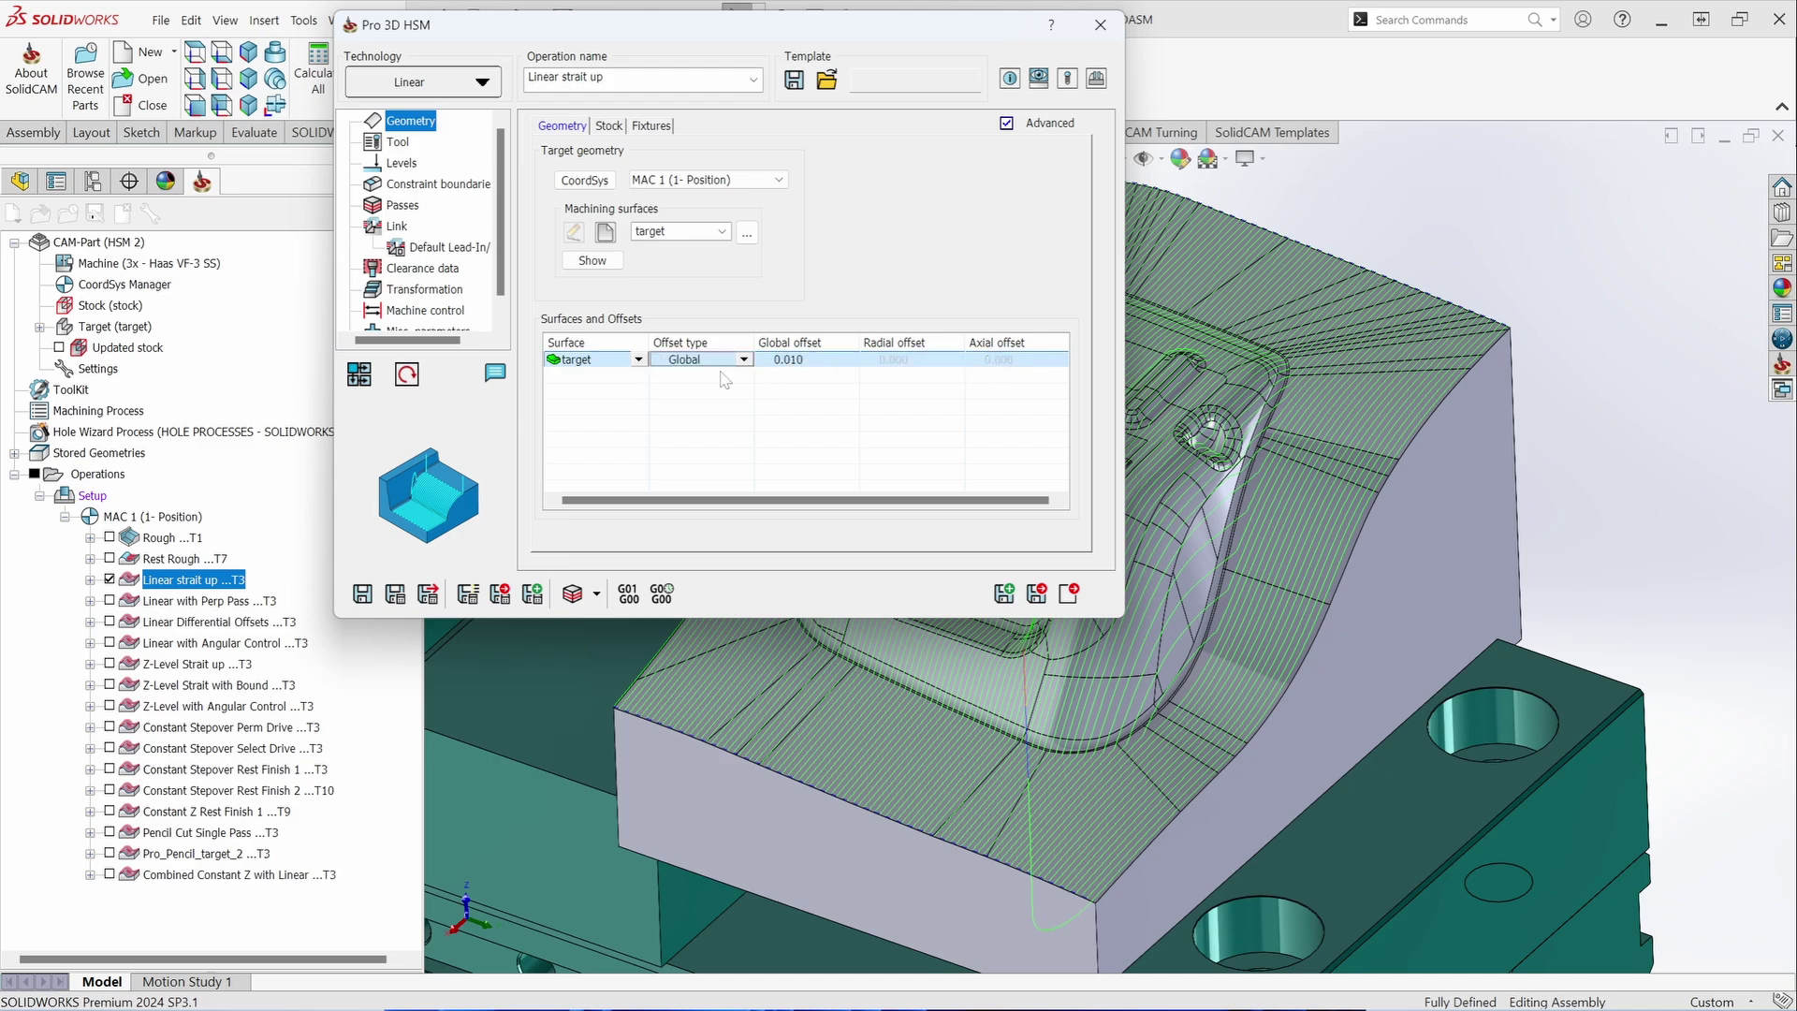
right_click(637, 387)
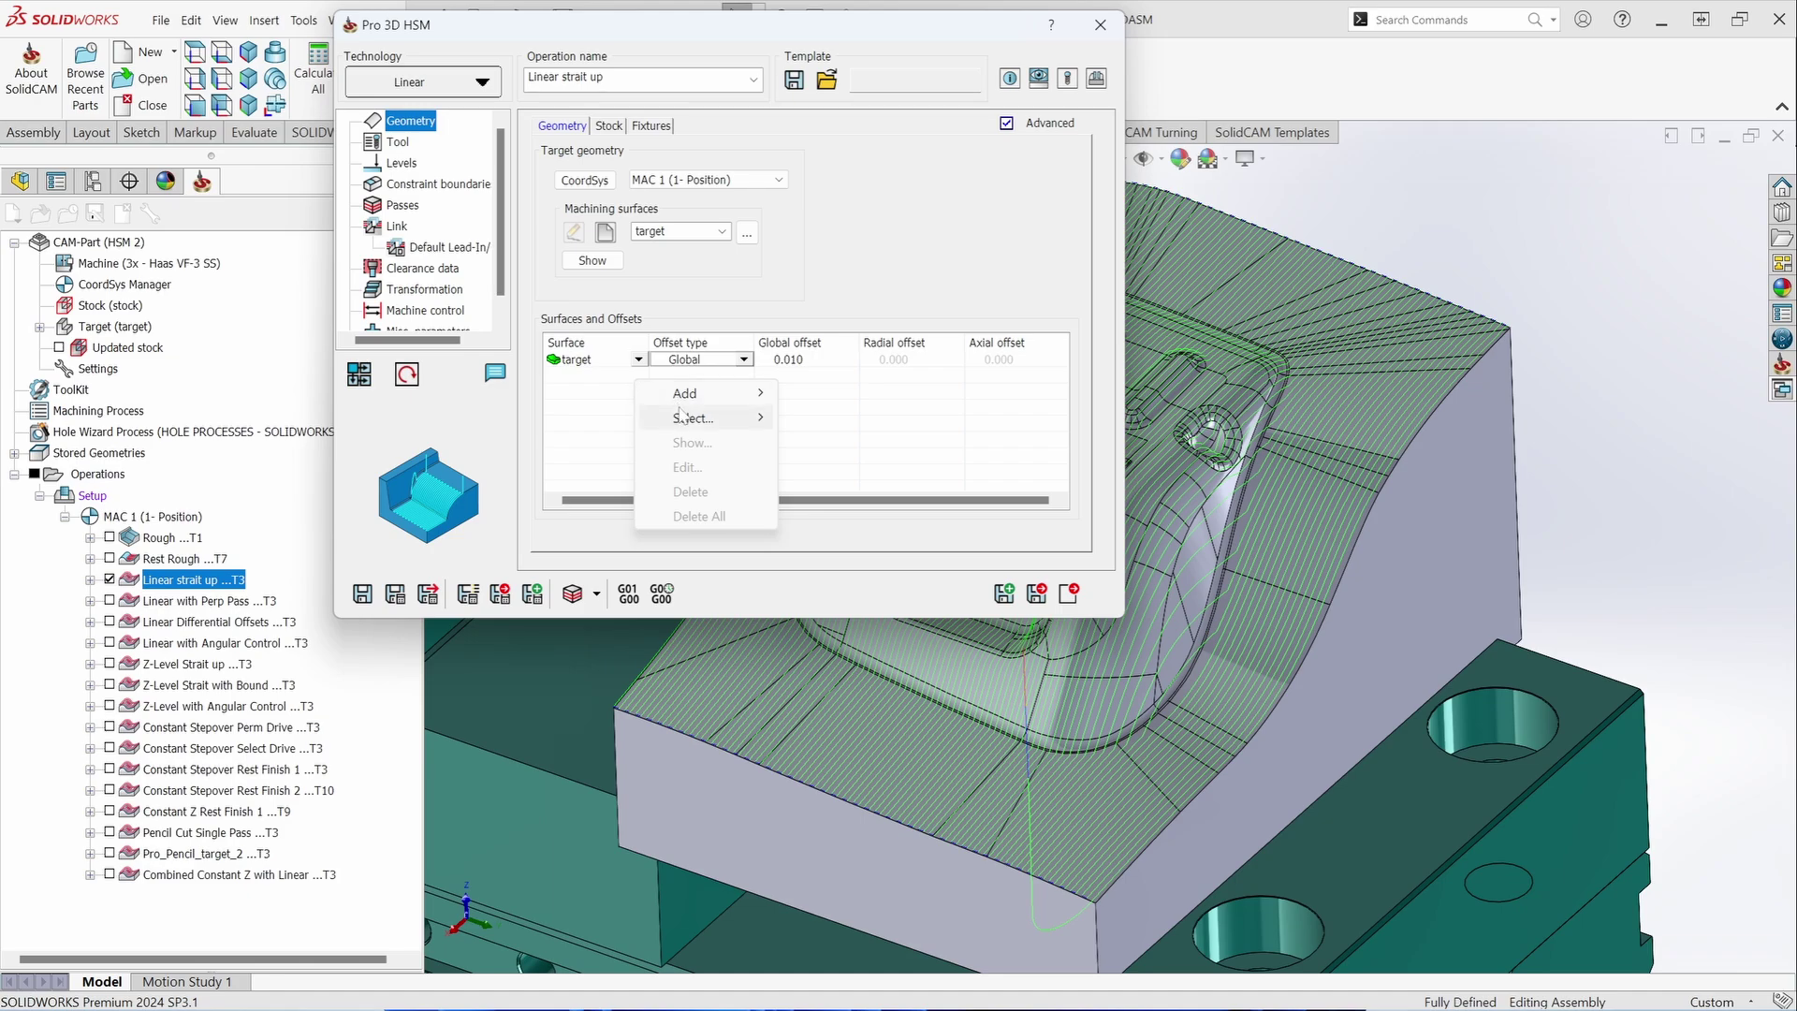
mouse_move(683, 418)
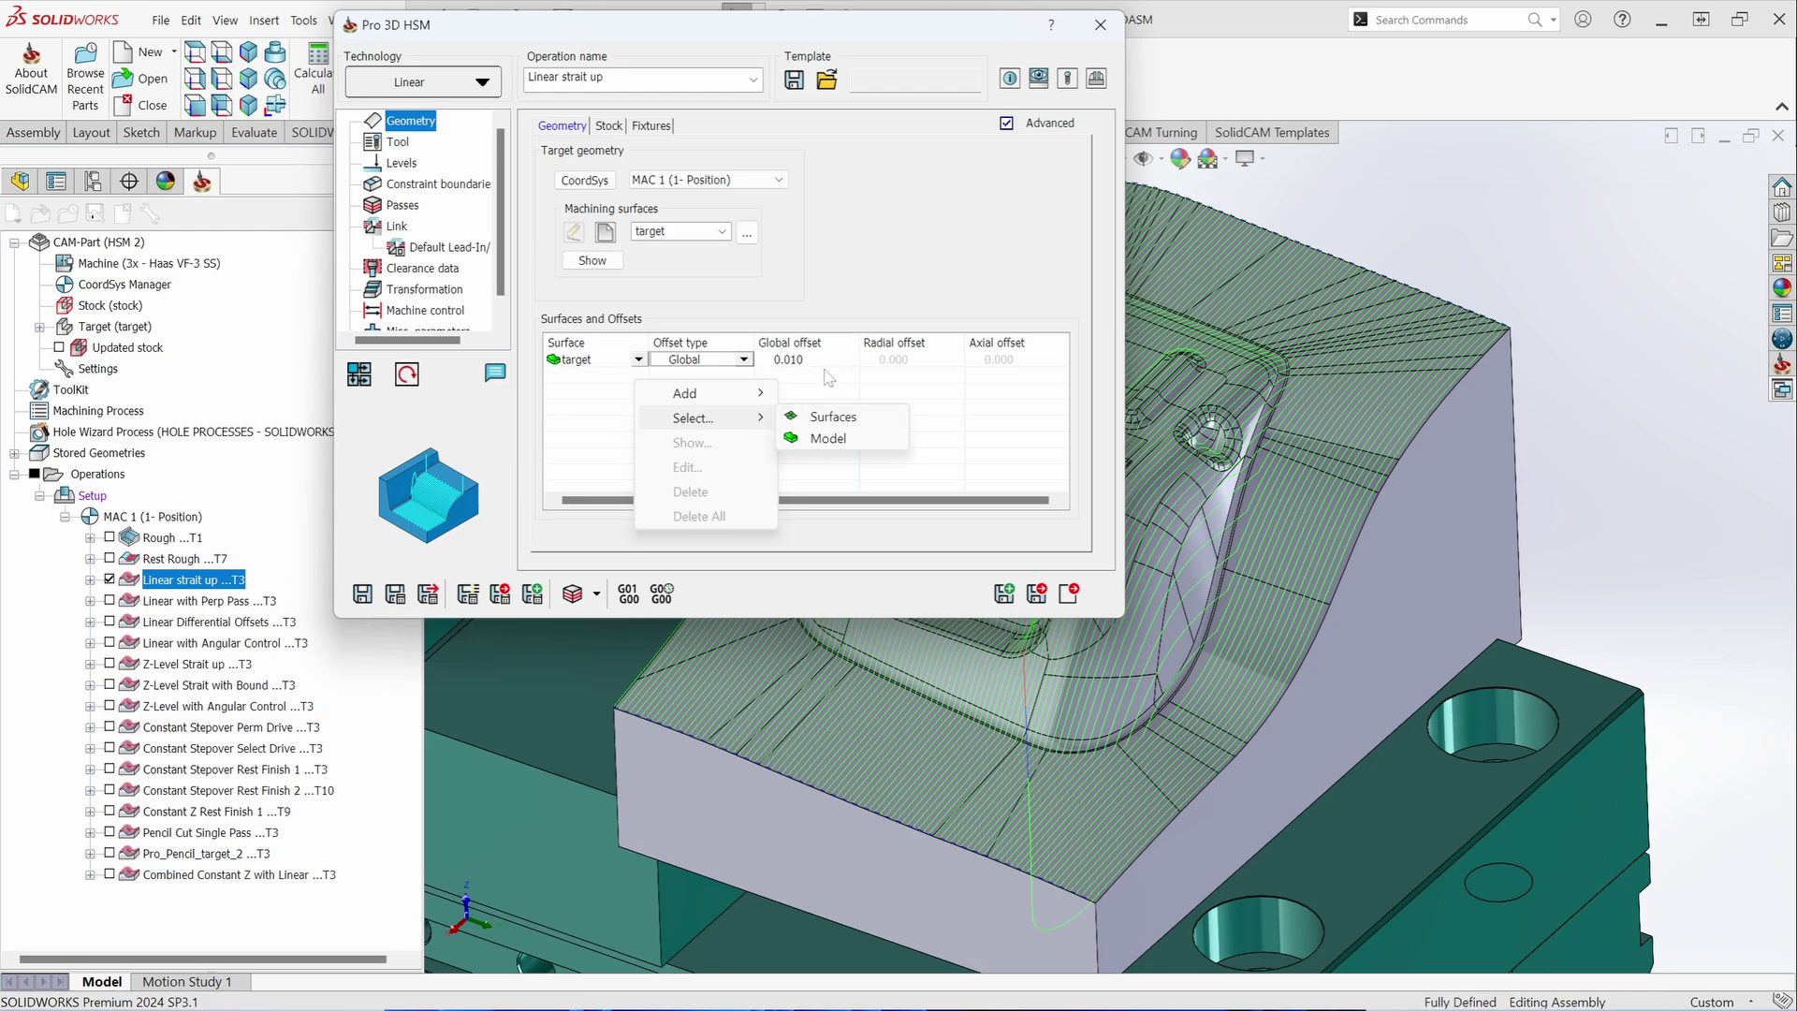
click(590, 398)
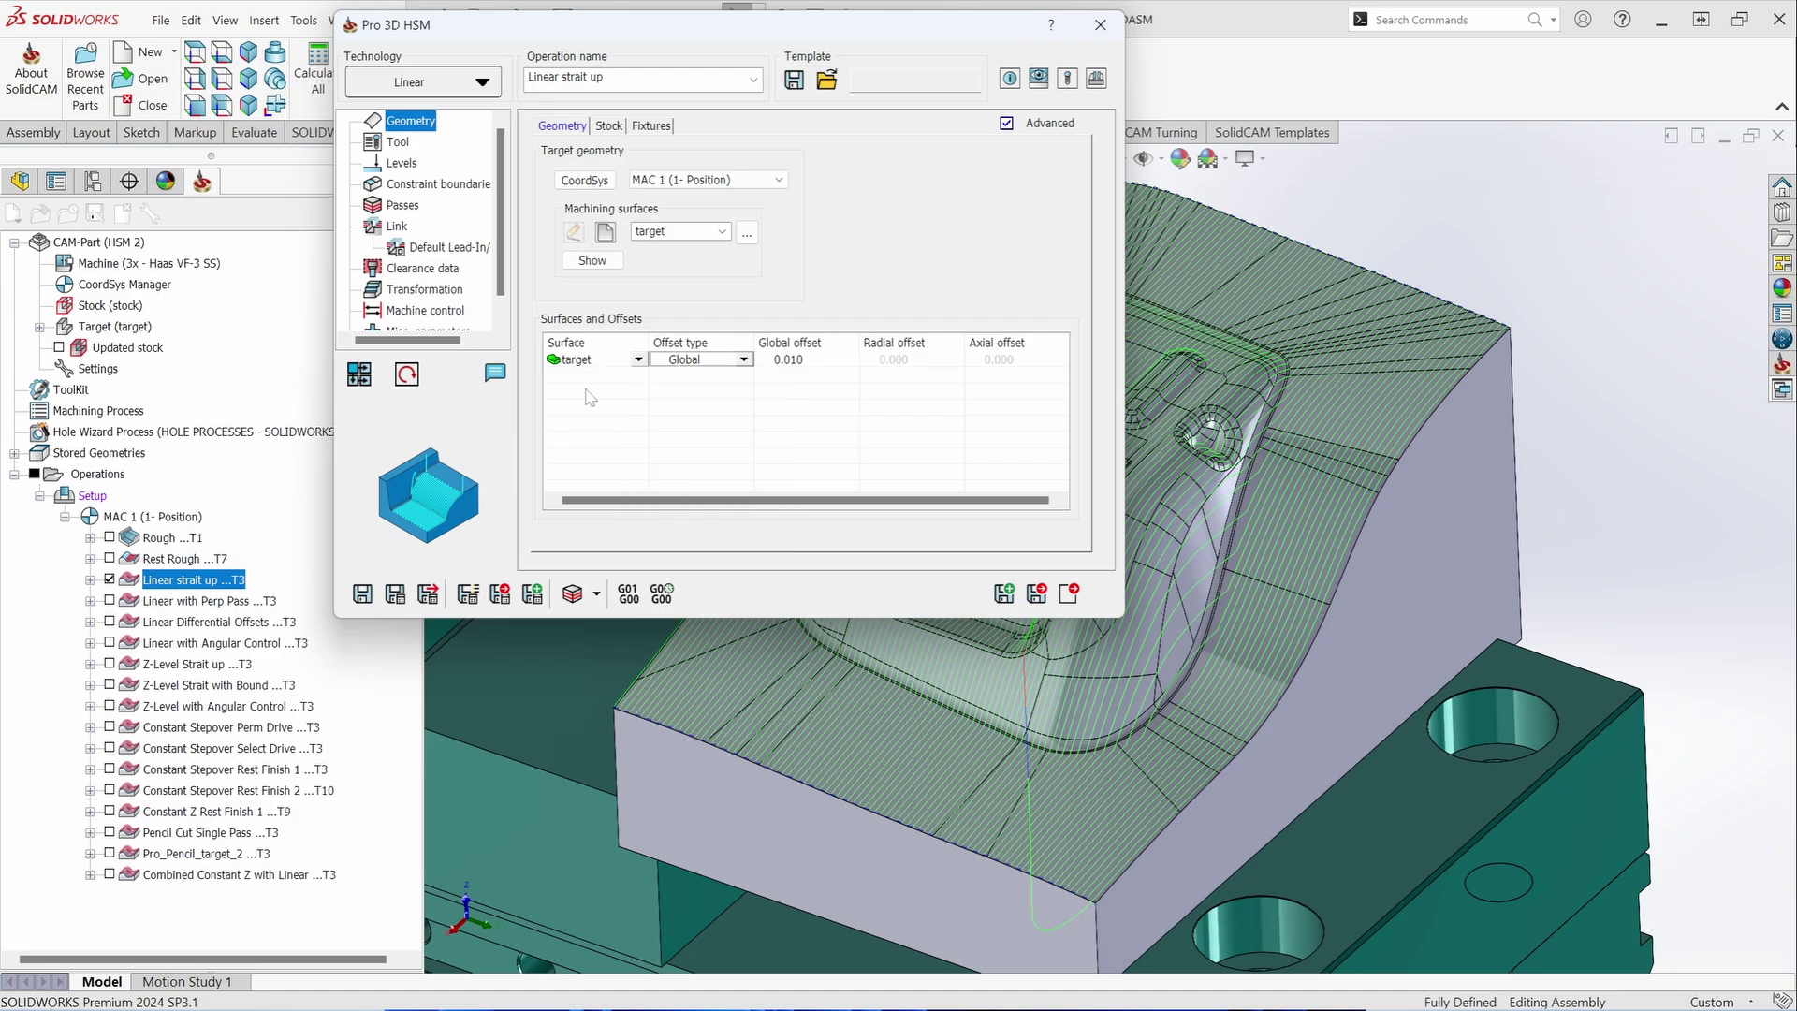
- Make the operation respect the stock model and preview the auto updated stock
click(607, 126)
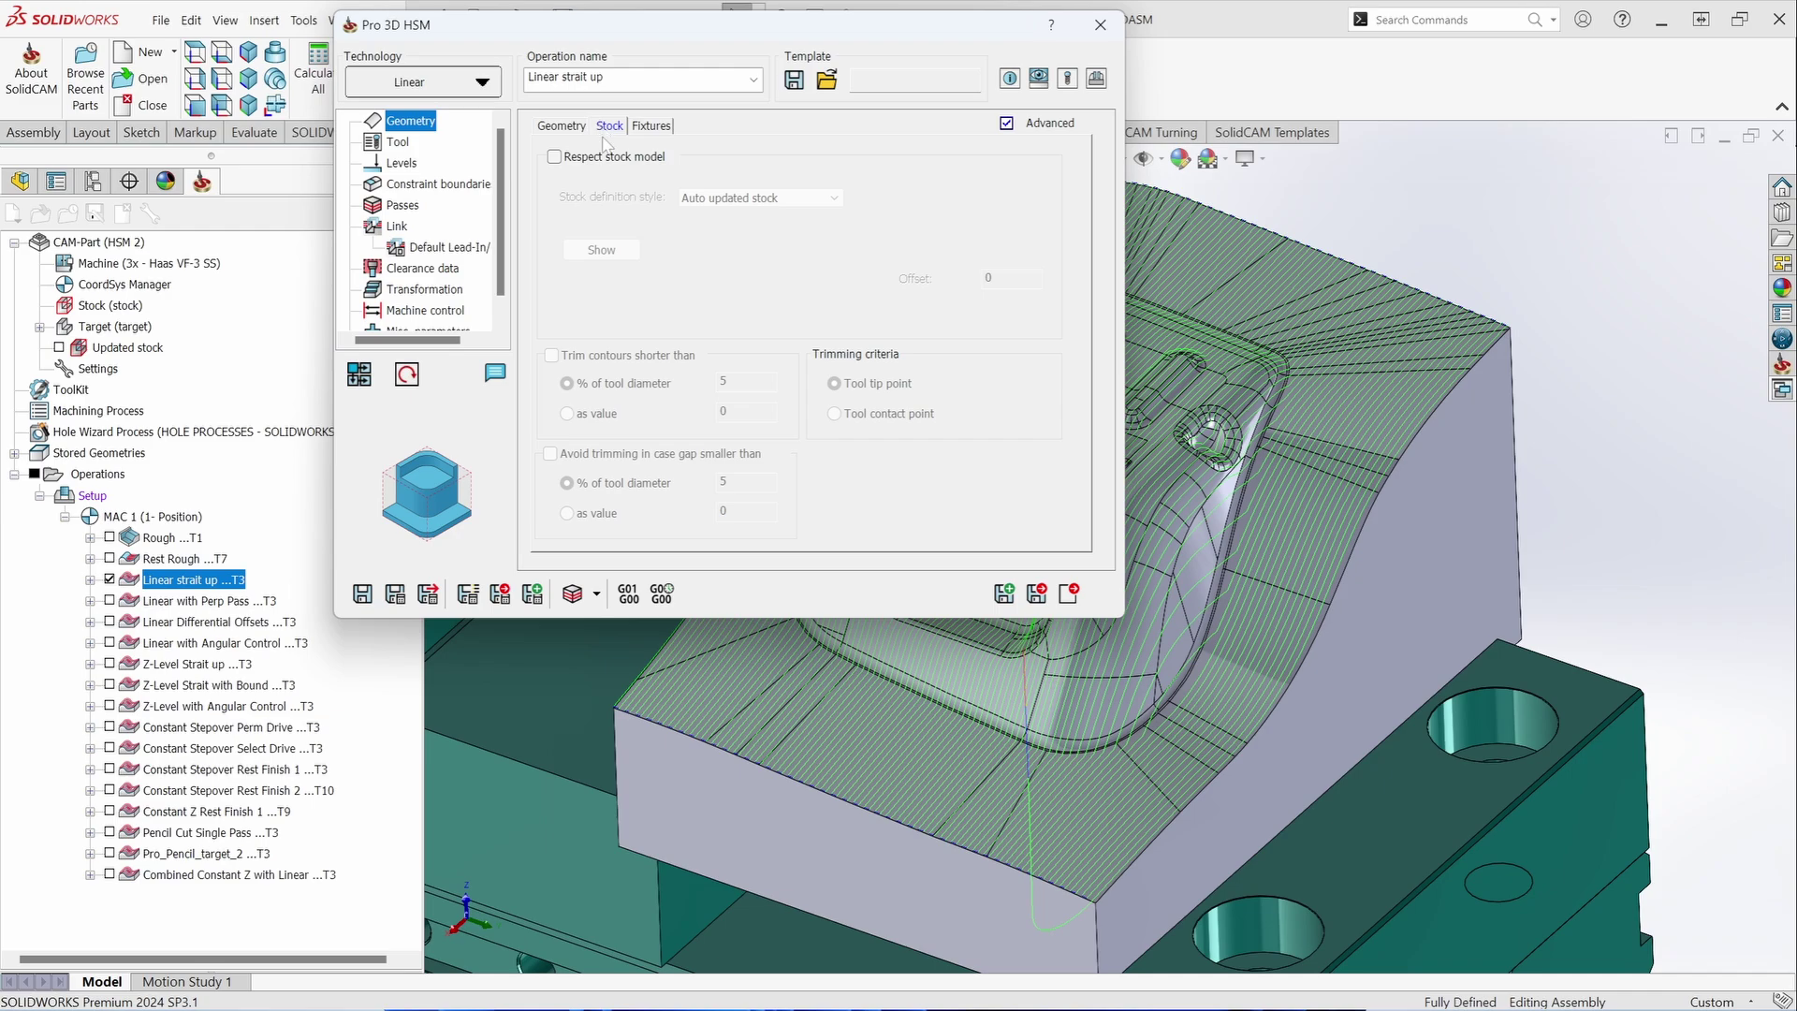
click(555, 157)
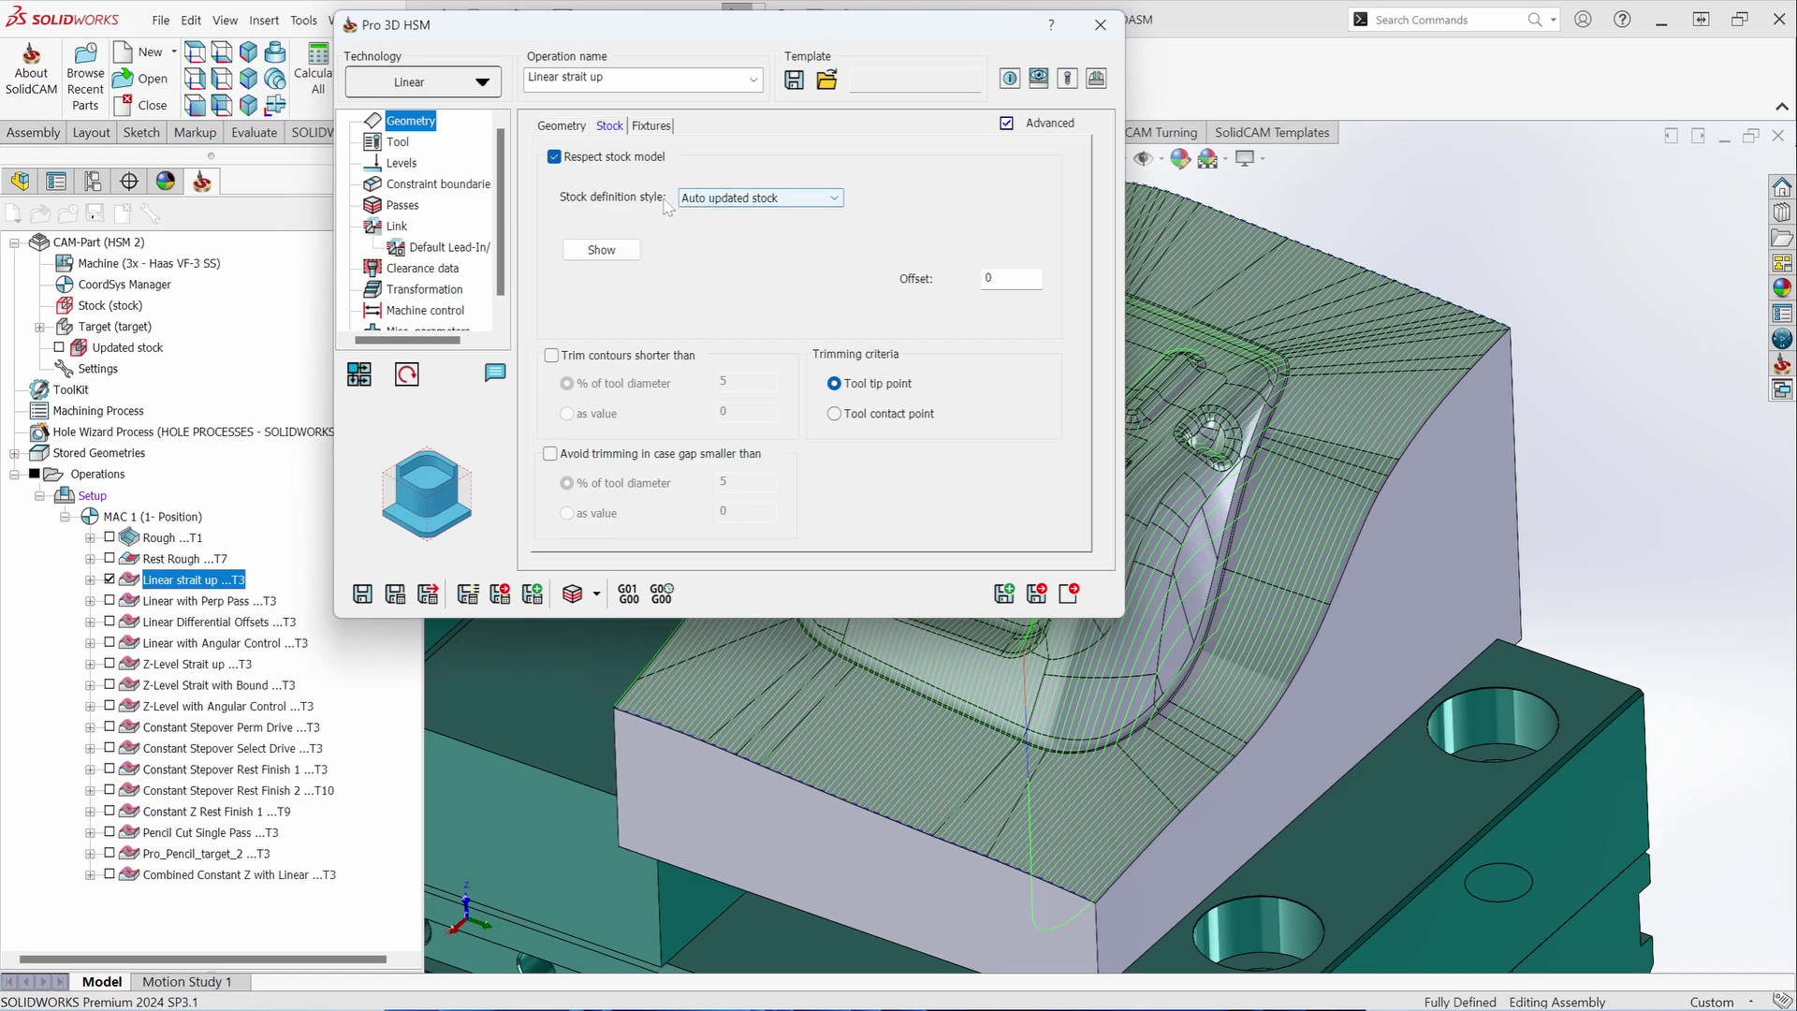
click(602, 251)
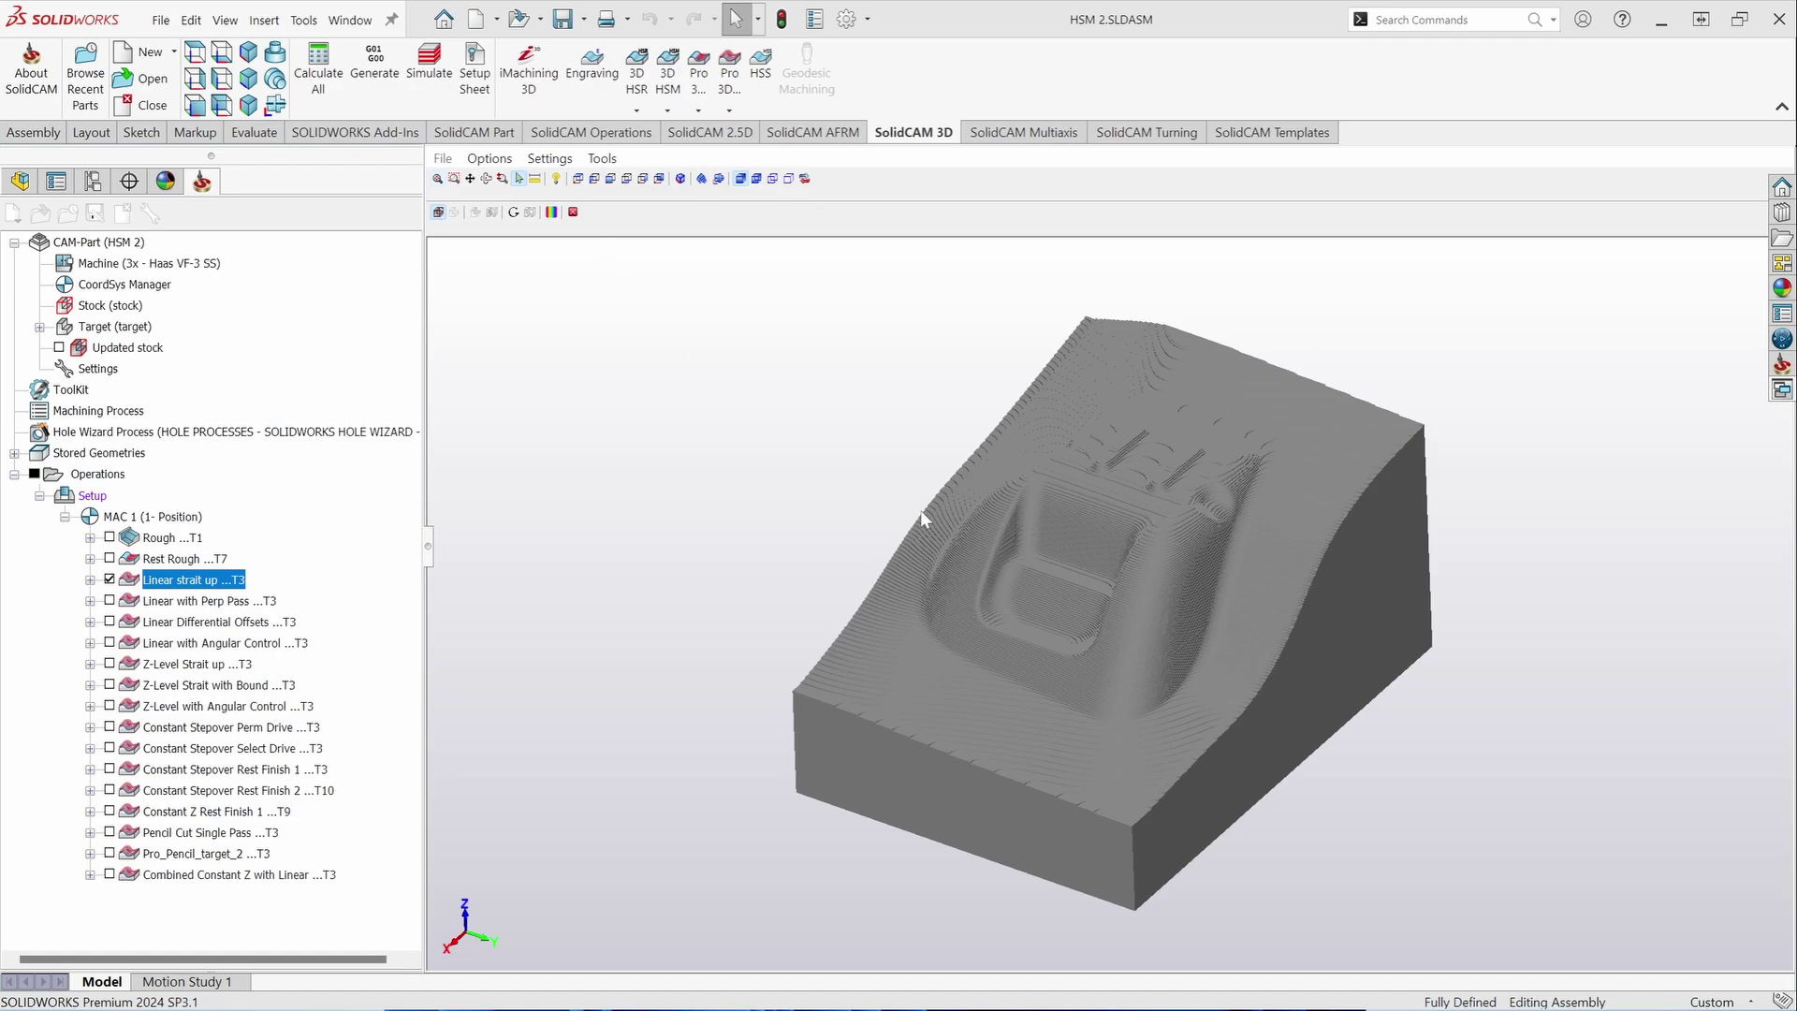
drag(921, 521, 1118, 584)
scroll(1219, 592, up, 2)
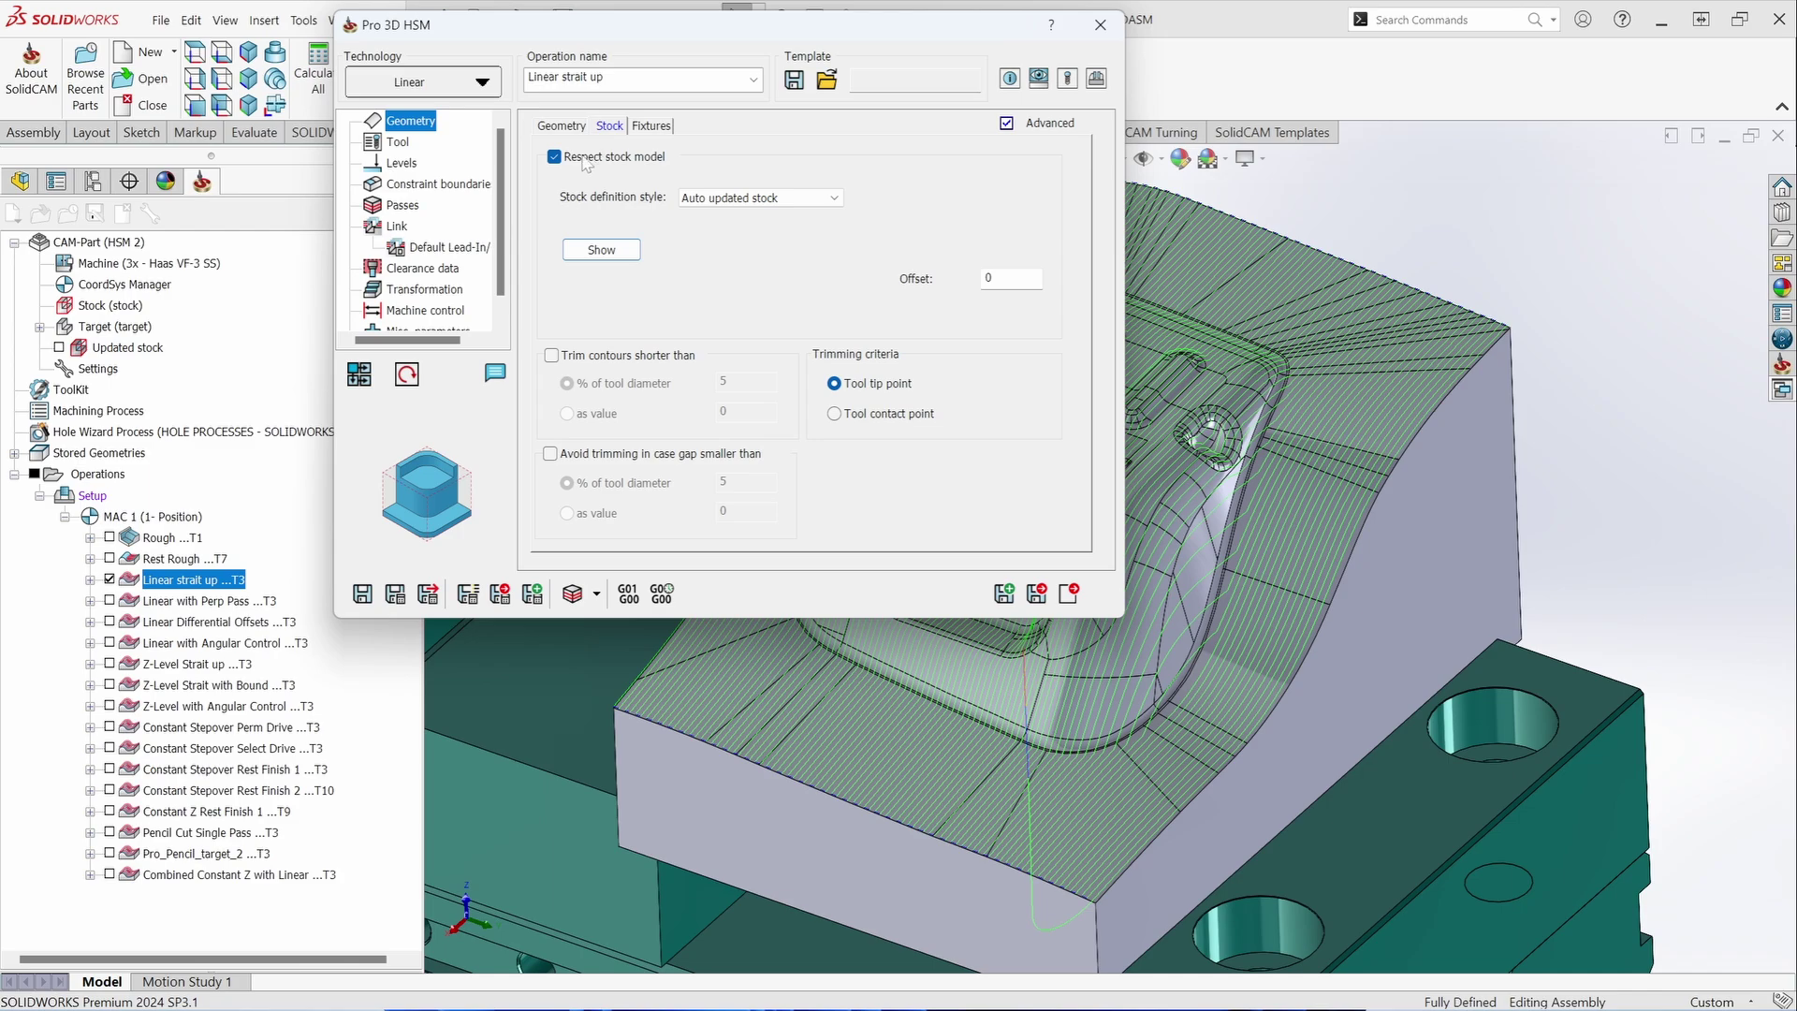
- Try trimming contours shorter than 5% of the tool diameter, and leave both the trimming and Respect stock model disabled
click(555, 157)
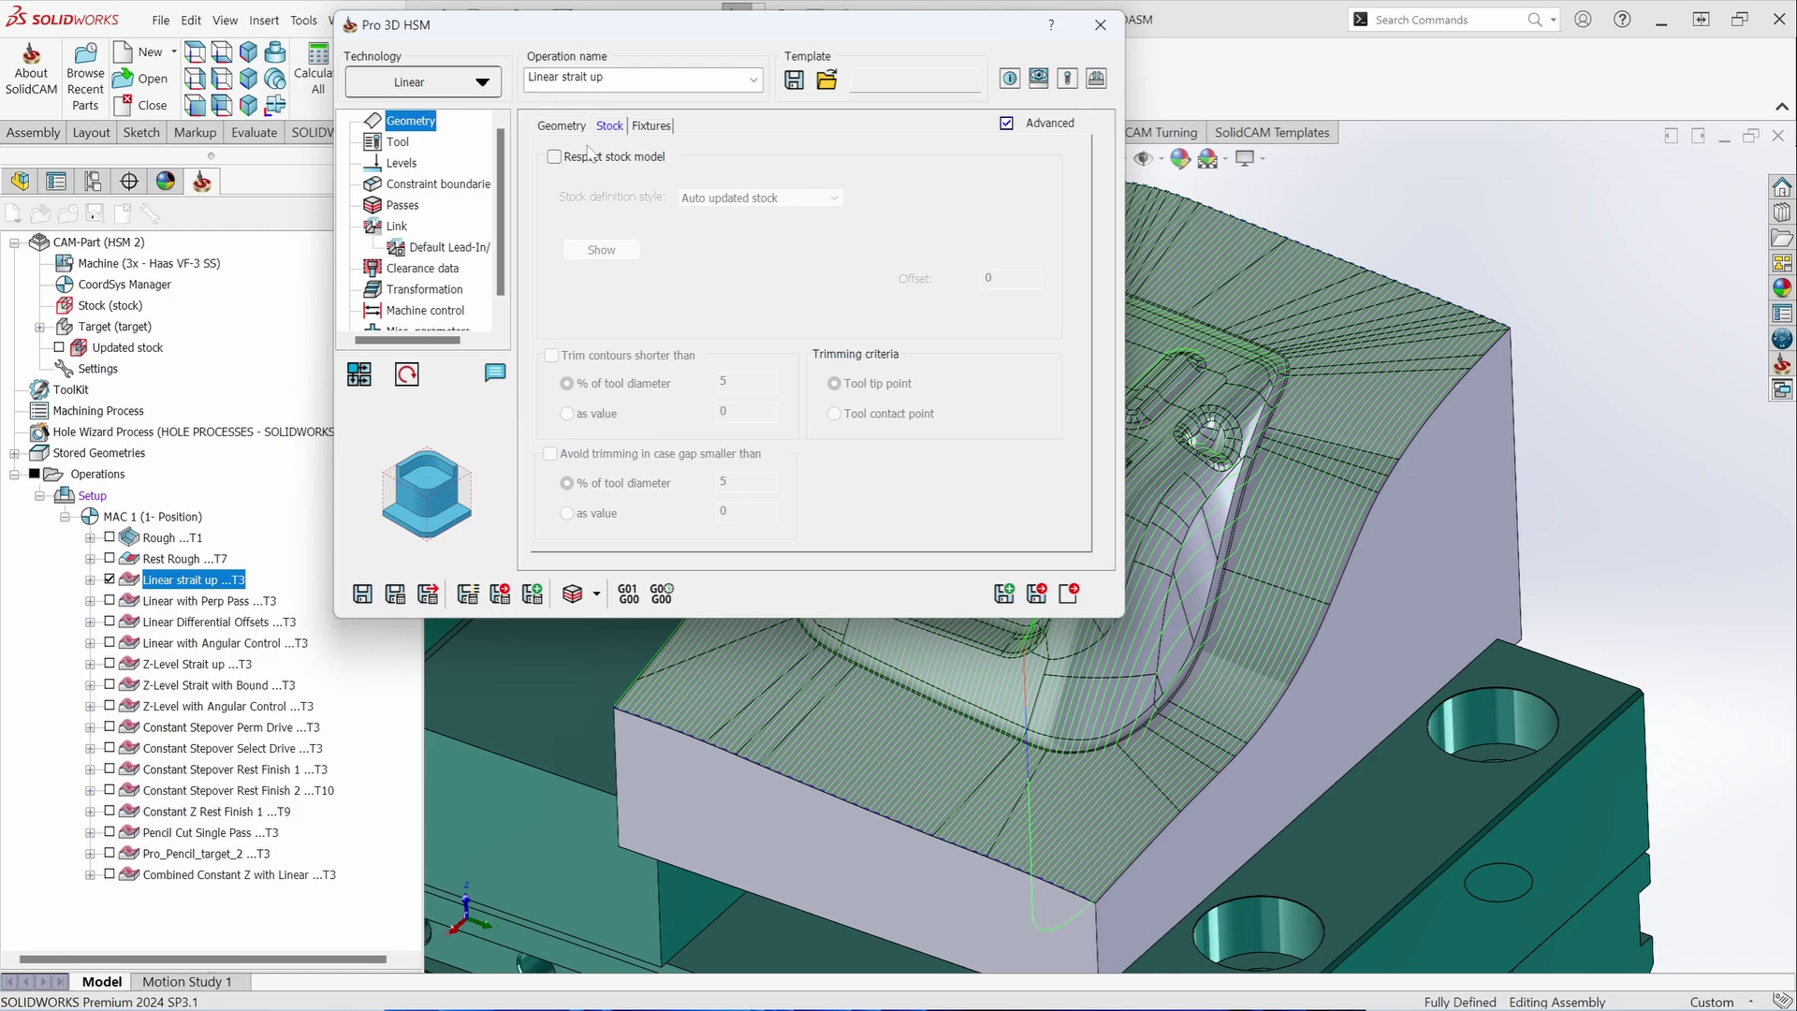
click(556, 158)
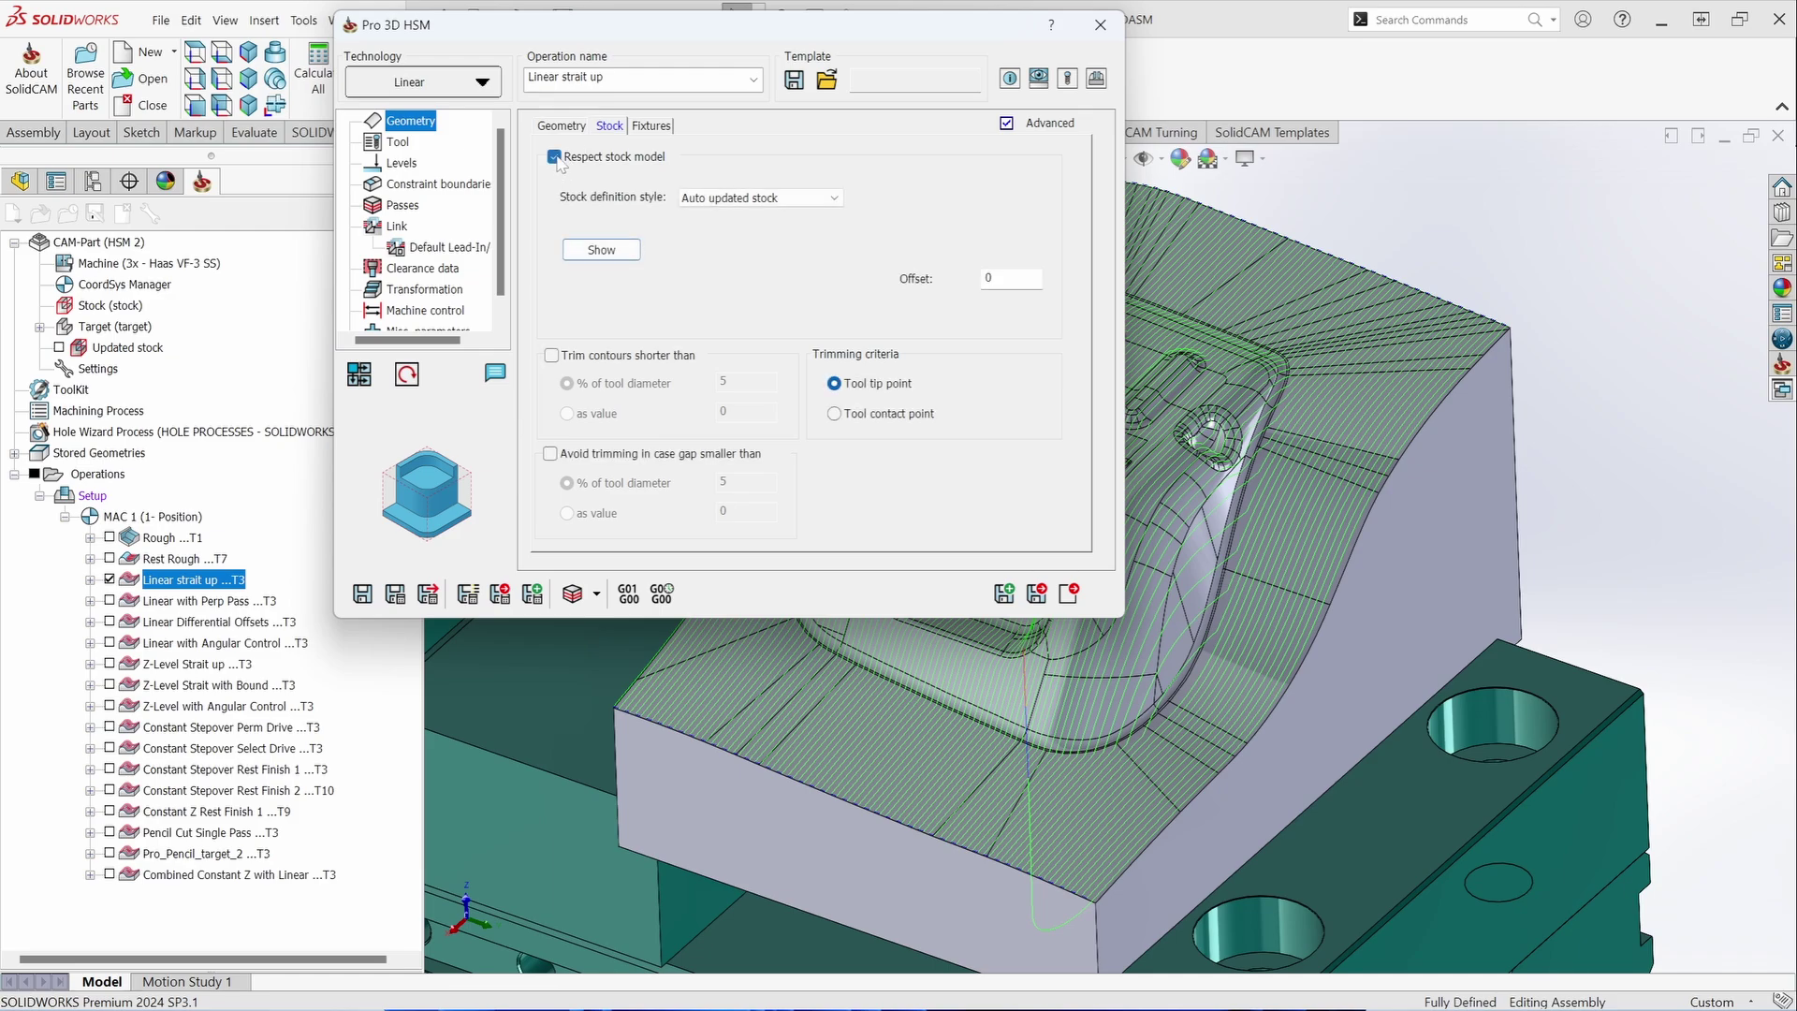
click(563, 360)
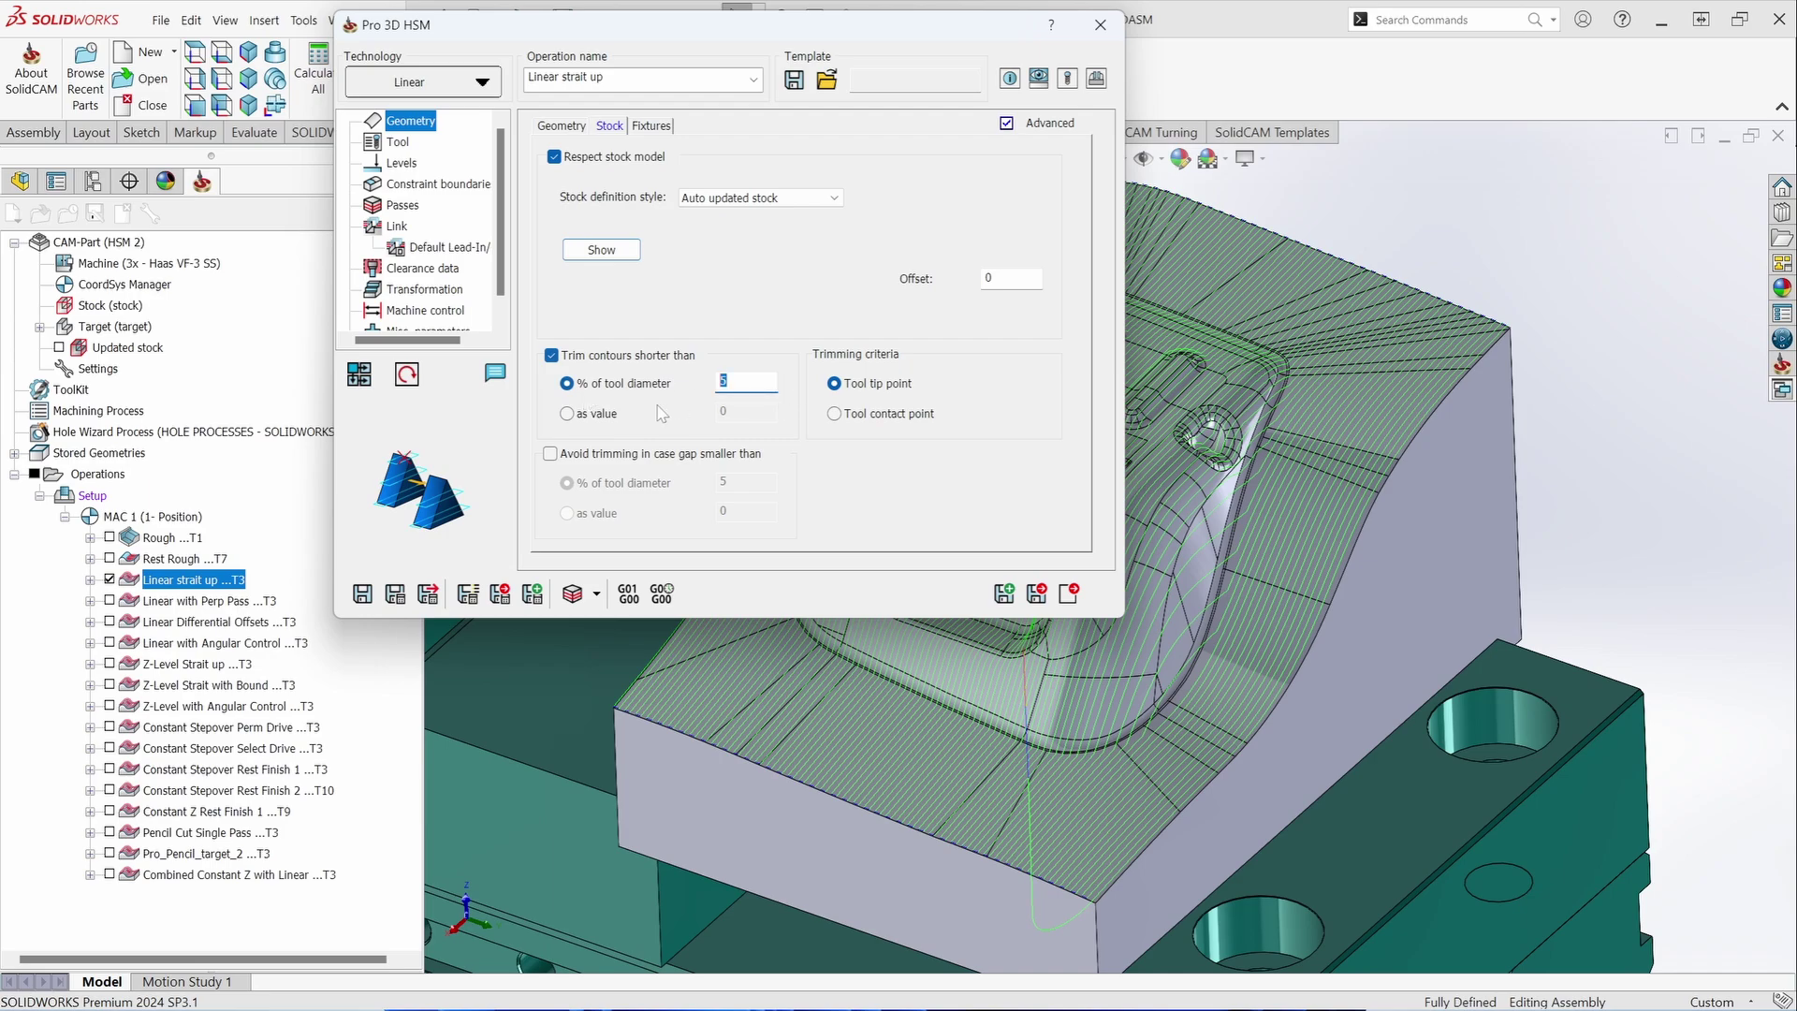
click(552, 355)
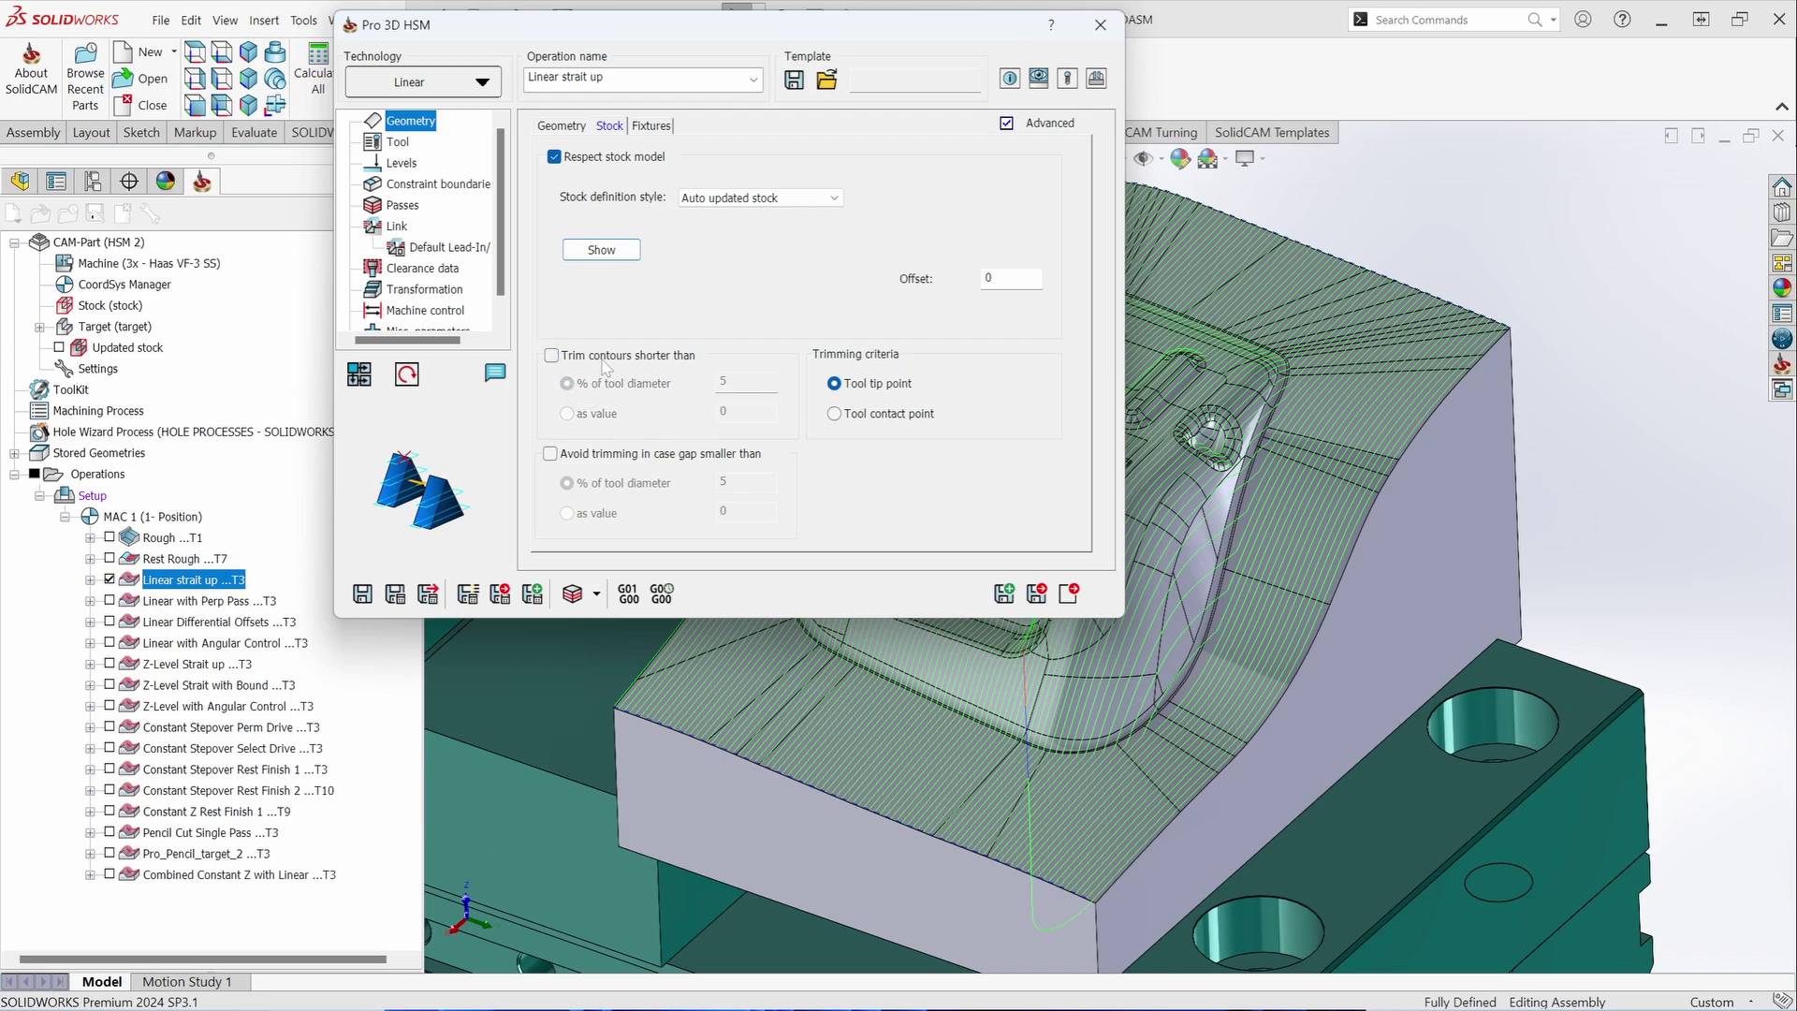
click(553, 157)
- Define a new fixture model for the operation from the four vise solids: both jaws, the base and the rear block
click(644, 131)
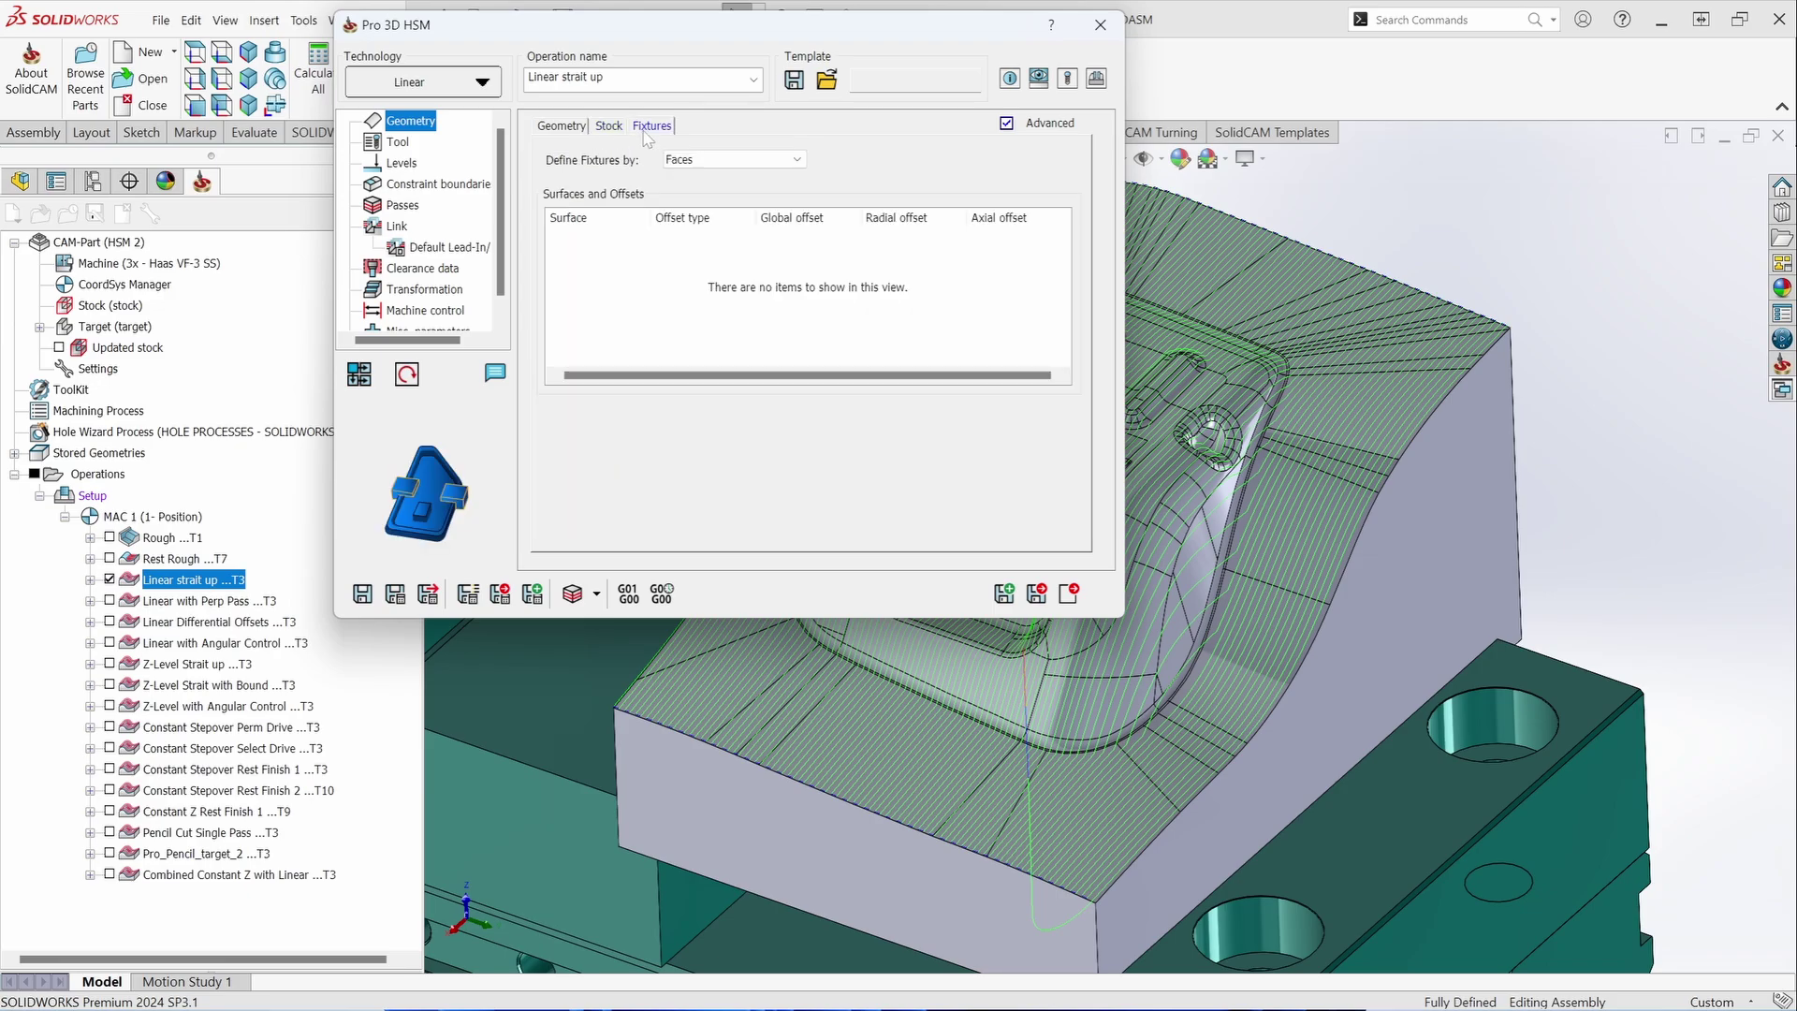
scroll(1091, 658, up, 2)
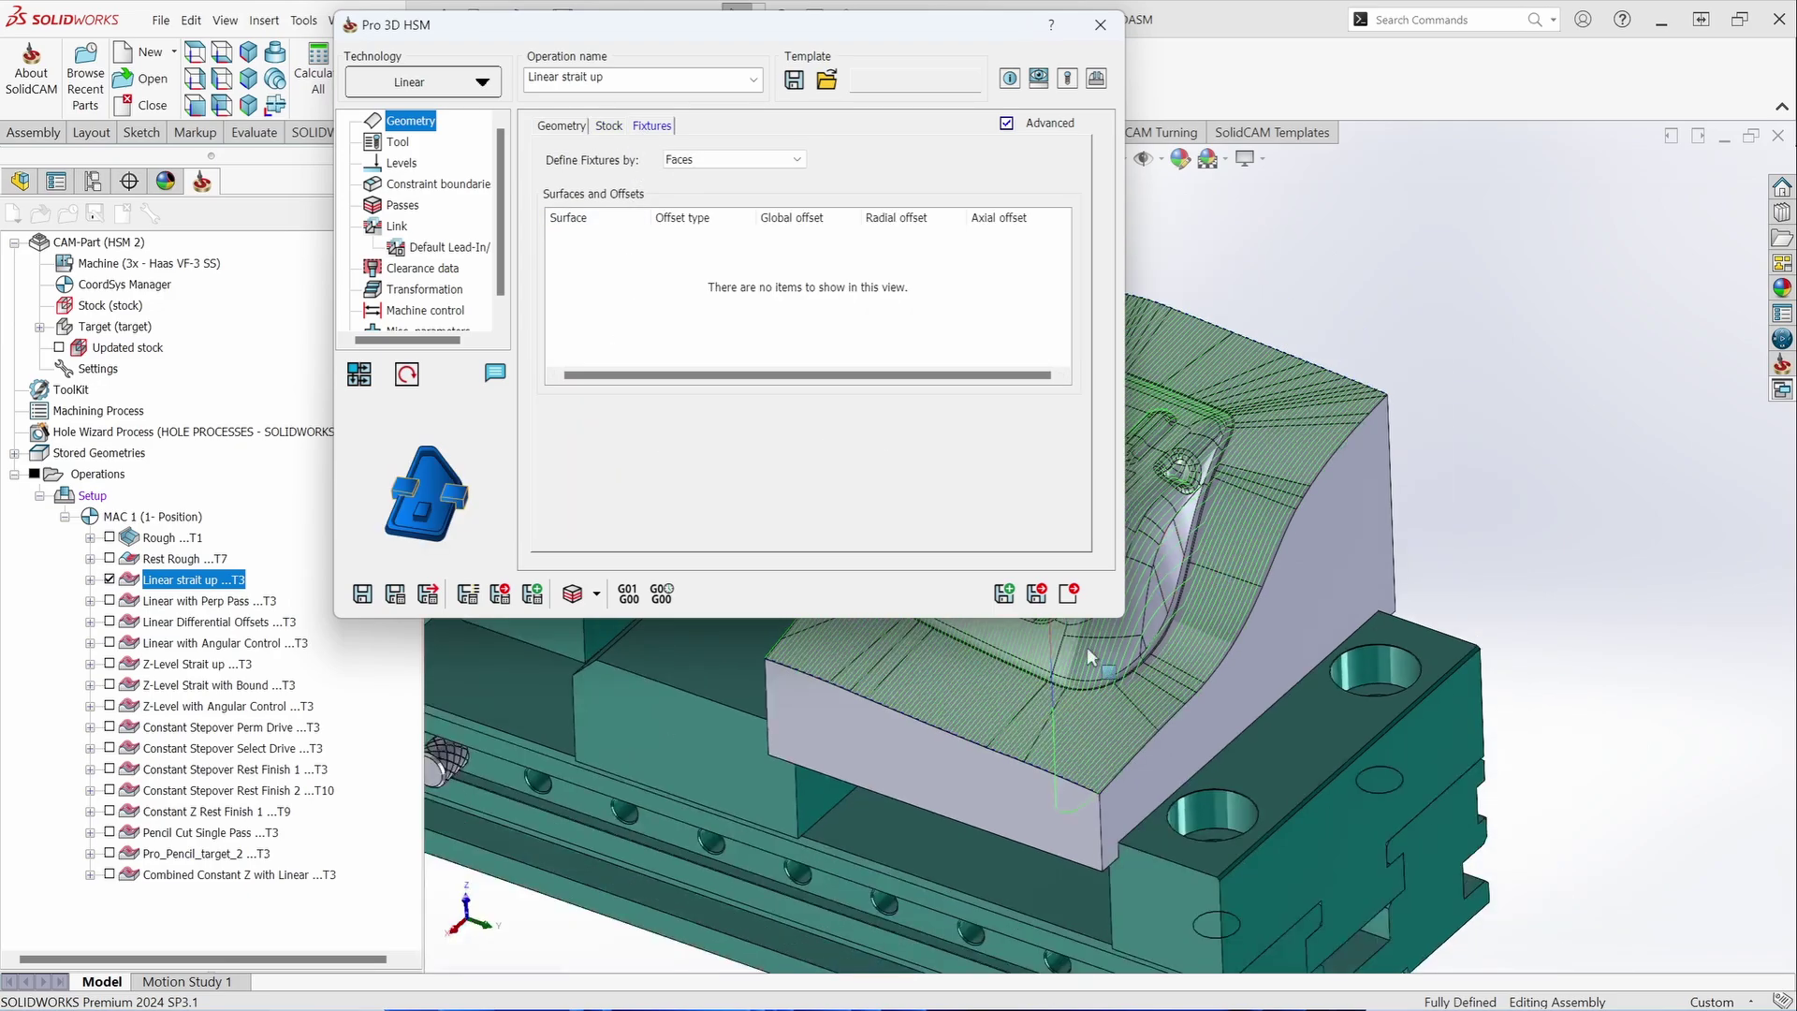
middle_drag(843, 812, 955, 878)
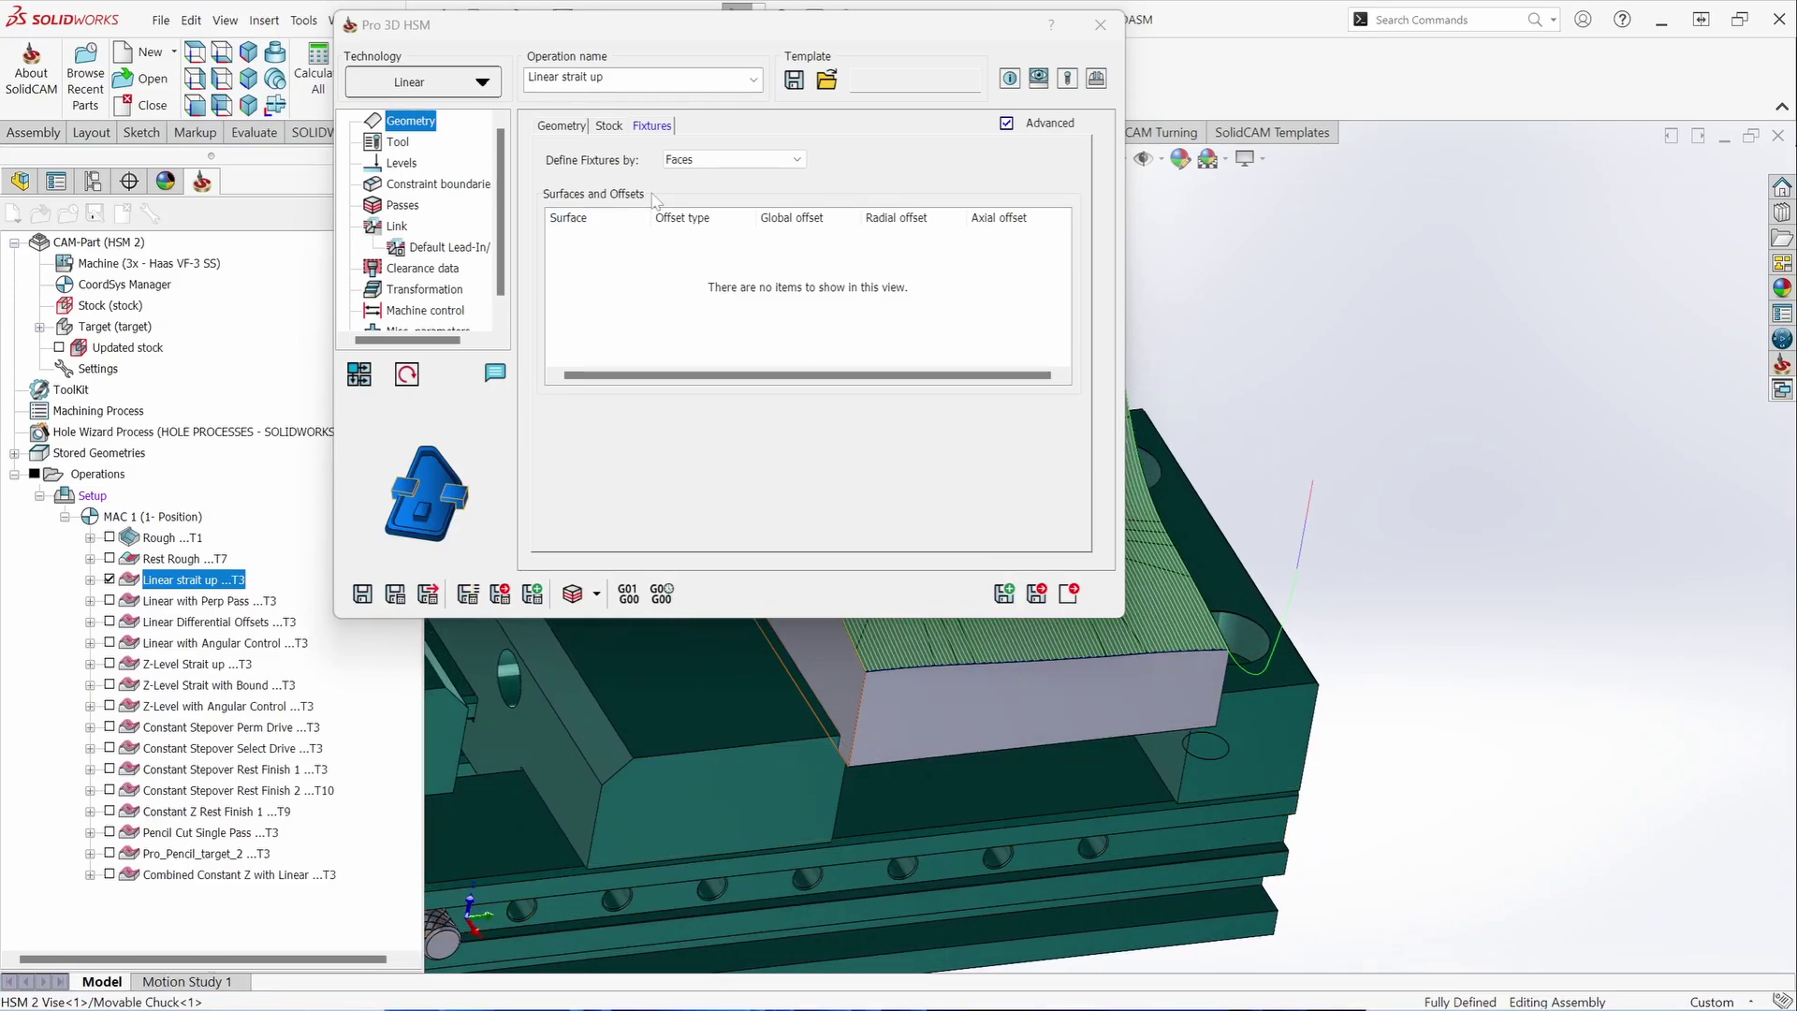
right_click(583, 239)
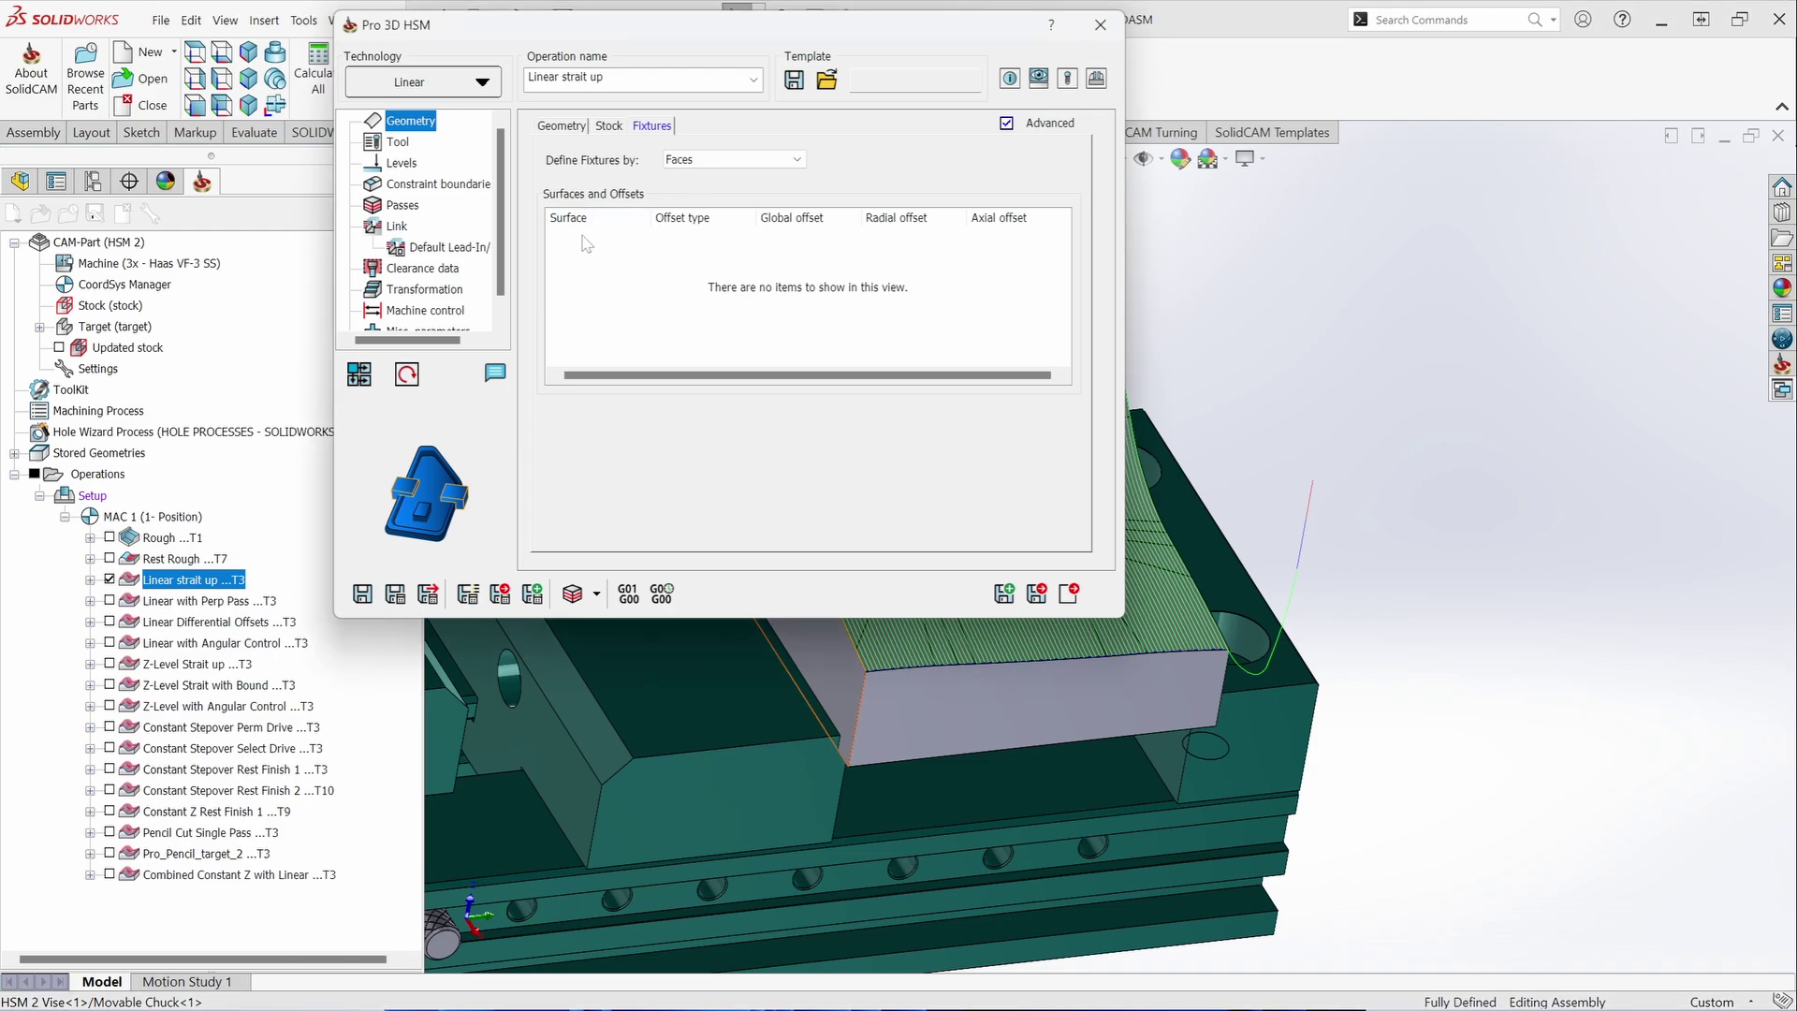
mouse_move(637, 251)
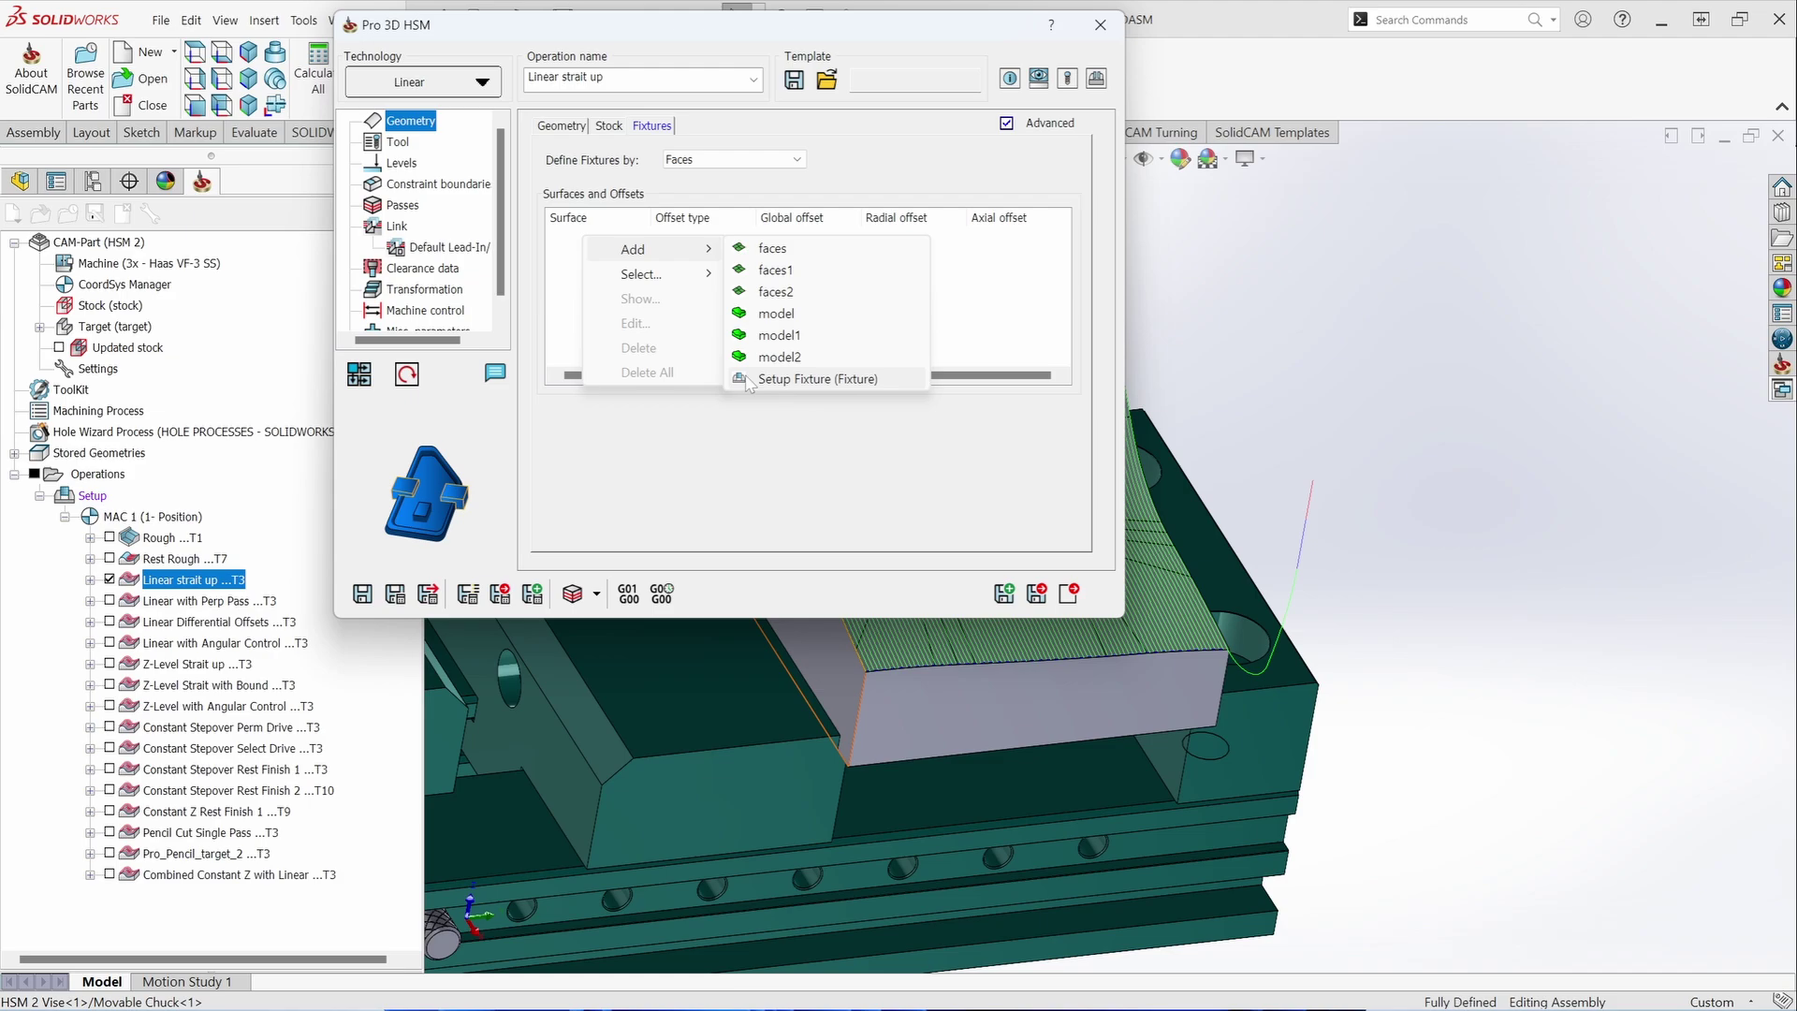
mouse_move(661, 279)
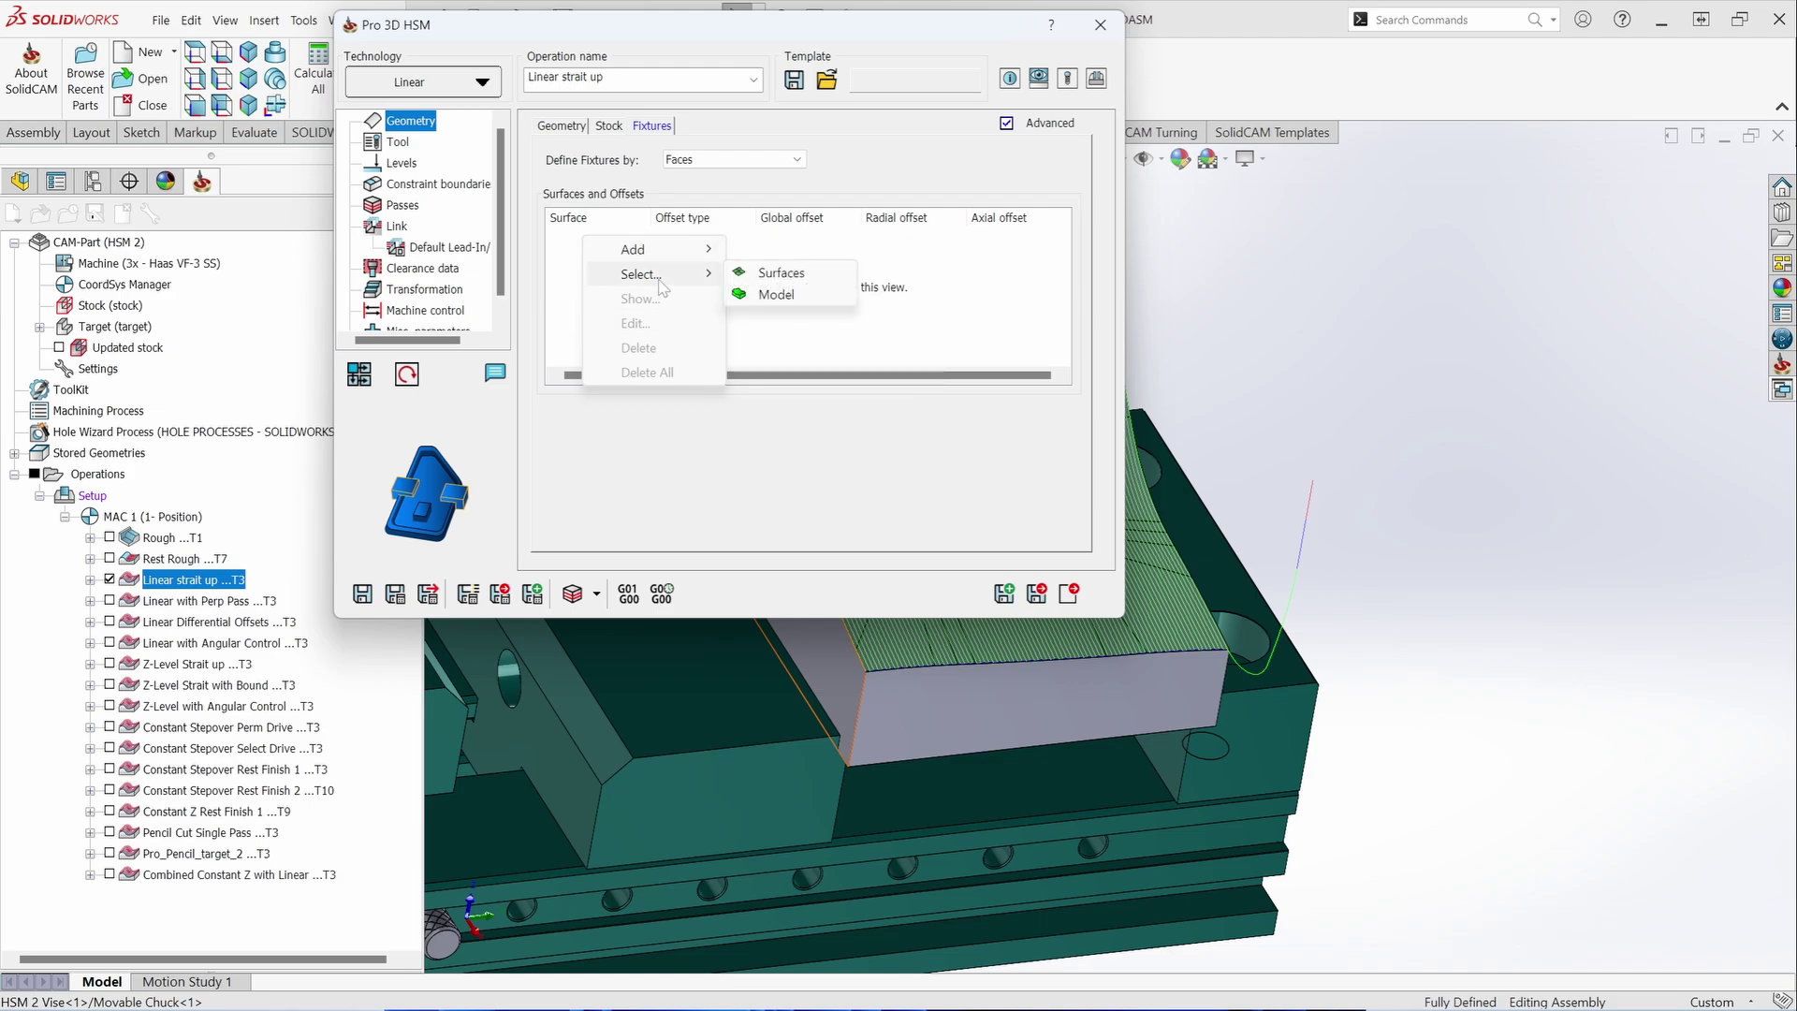
click(777, 294)
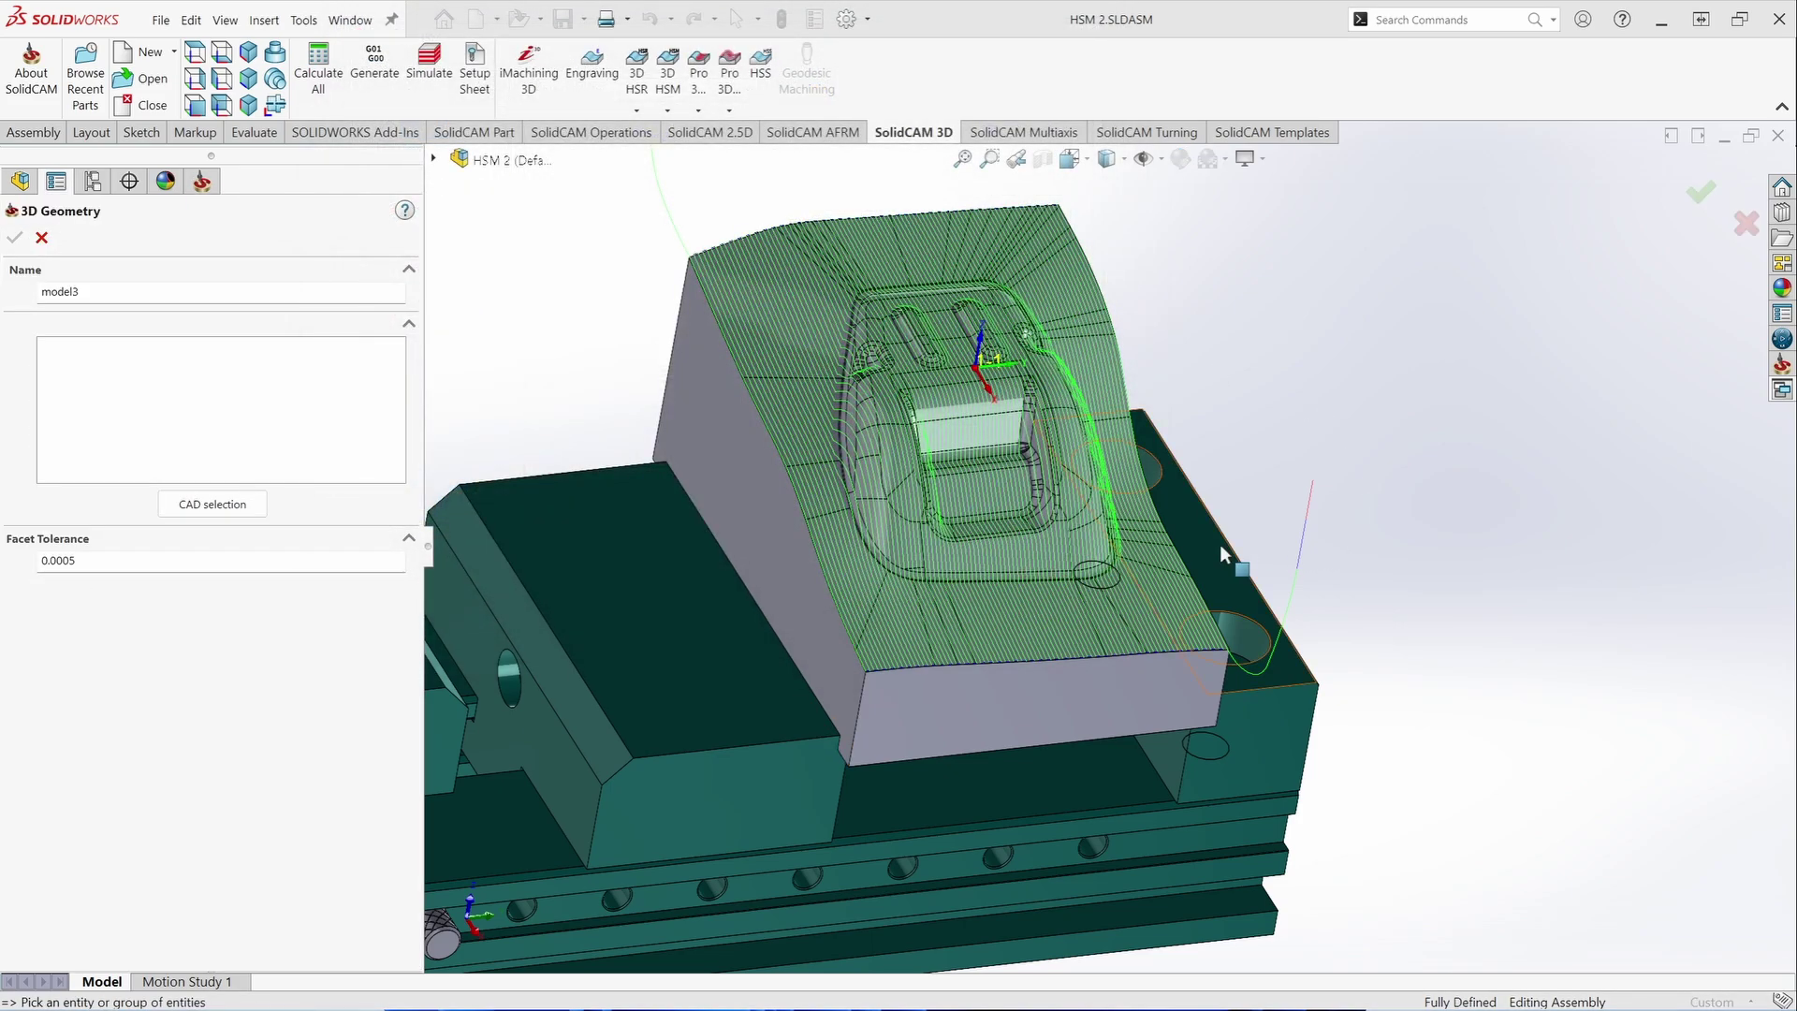
click(1046, 652)
click(843, 772)
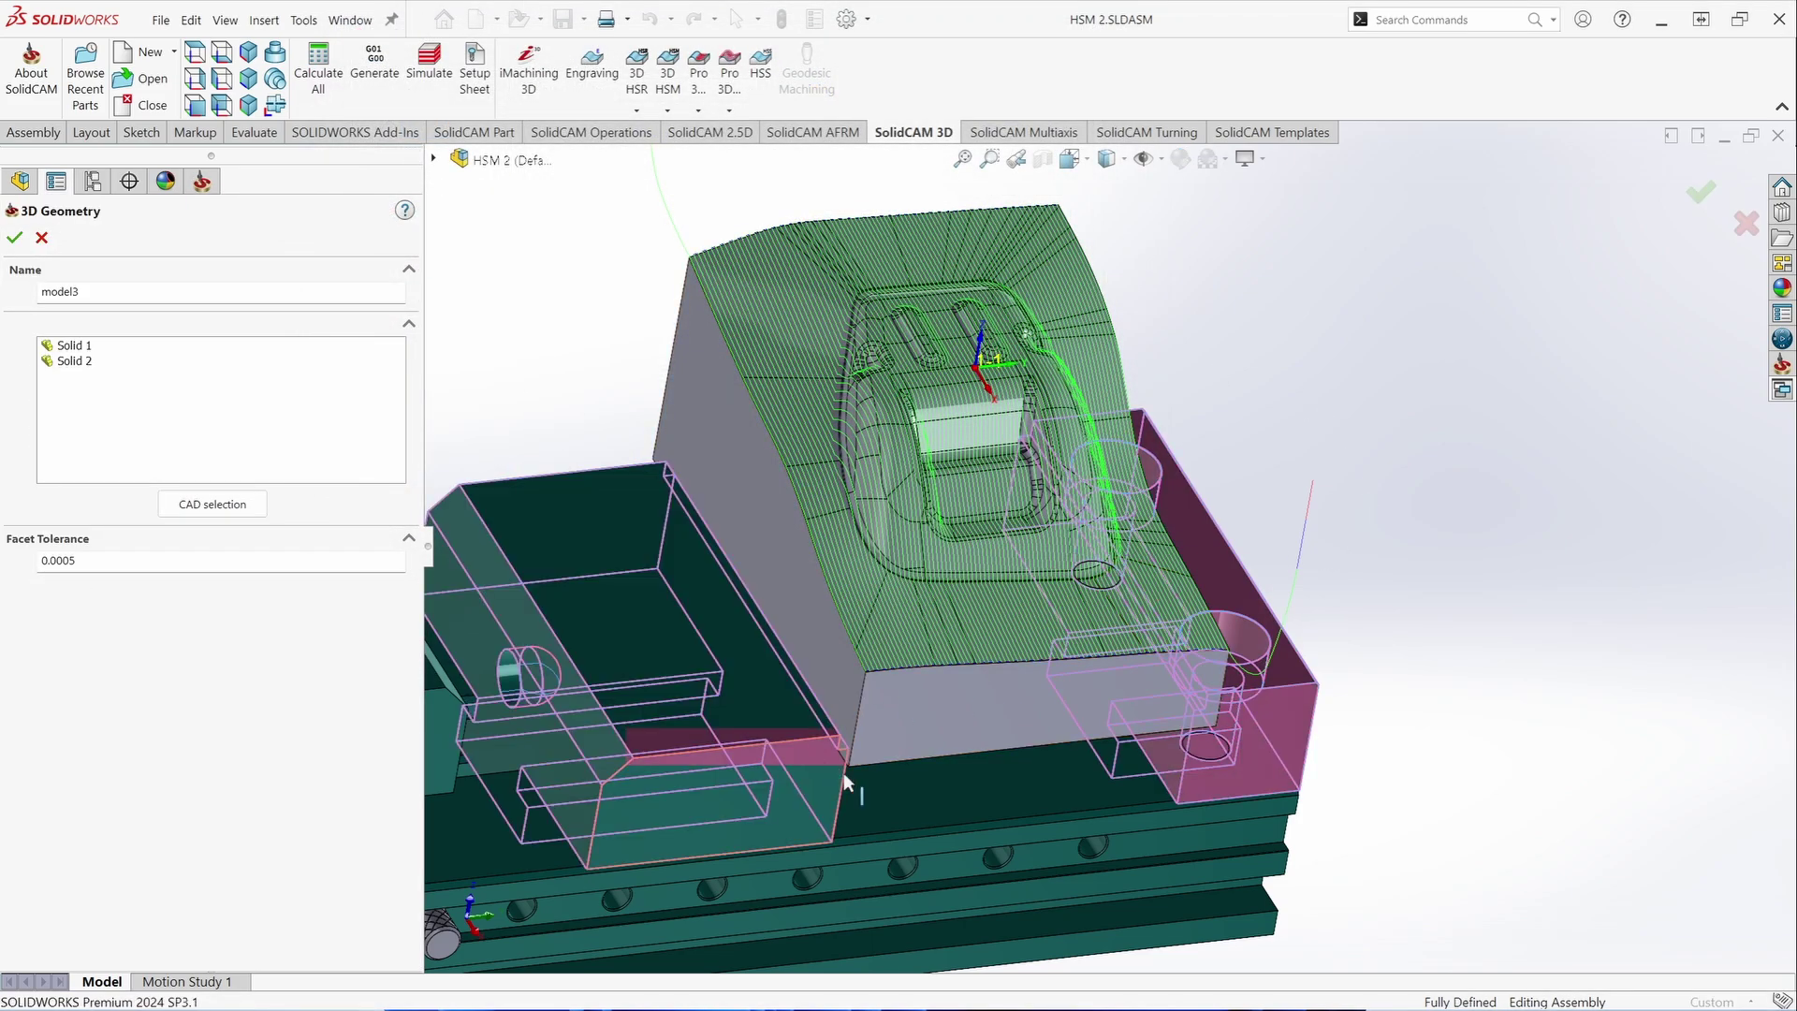
click(908, 800)
scroll(834, 773, up, 3)
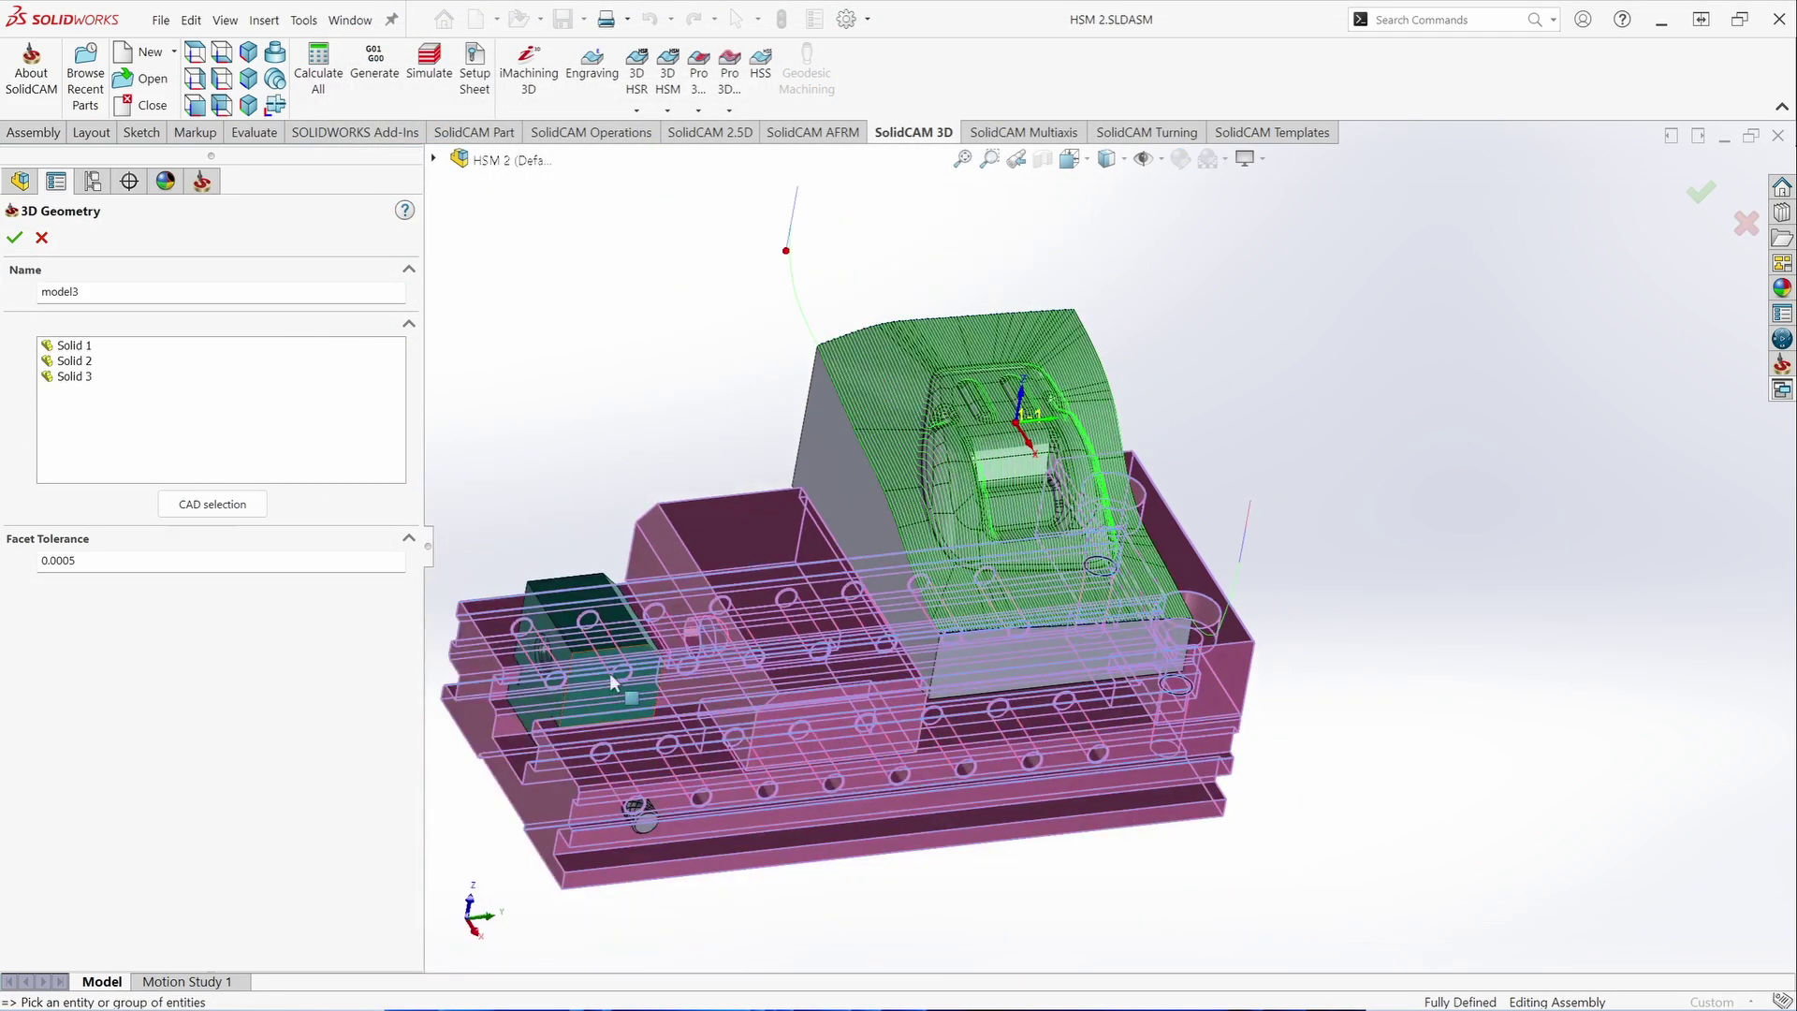
click(579, 588)
middle_drag(580, 590, 534, 571)
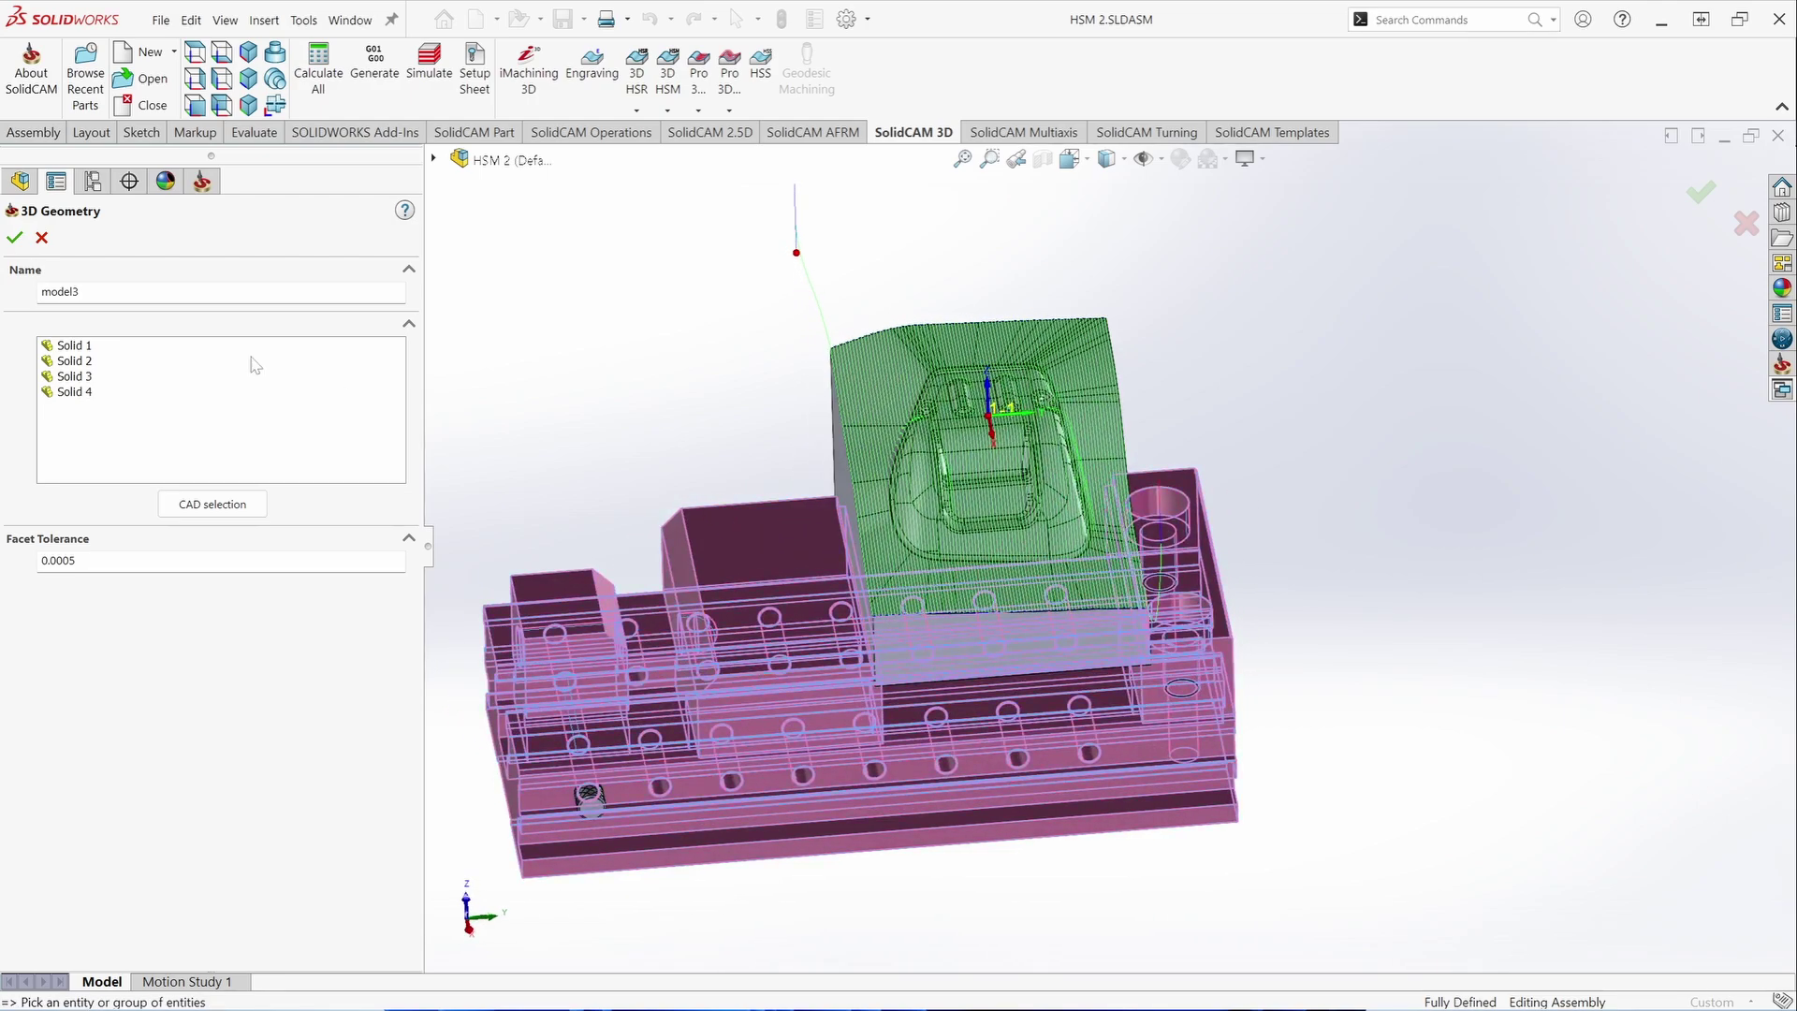
click(14, 237)
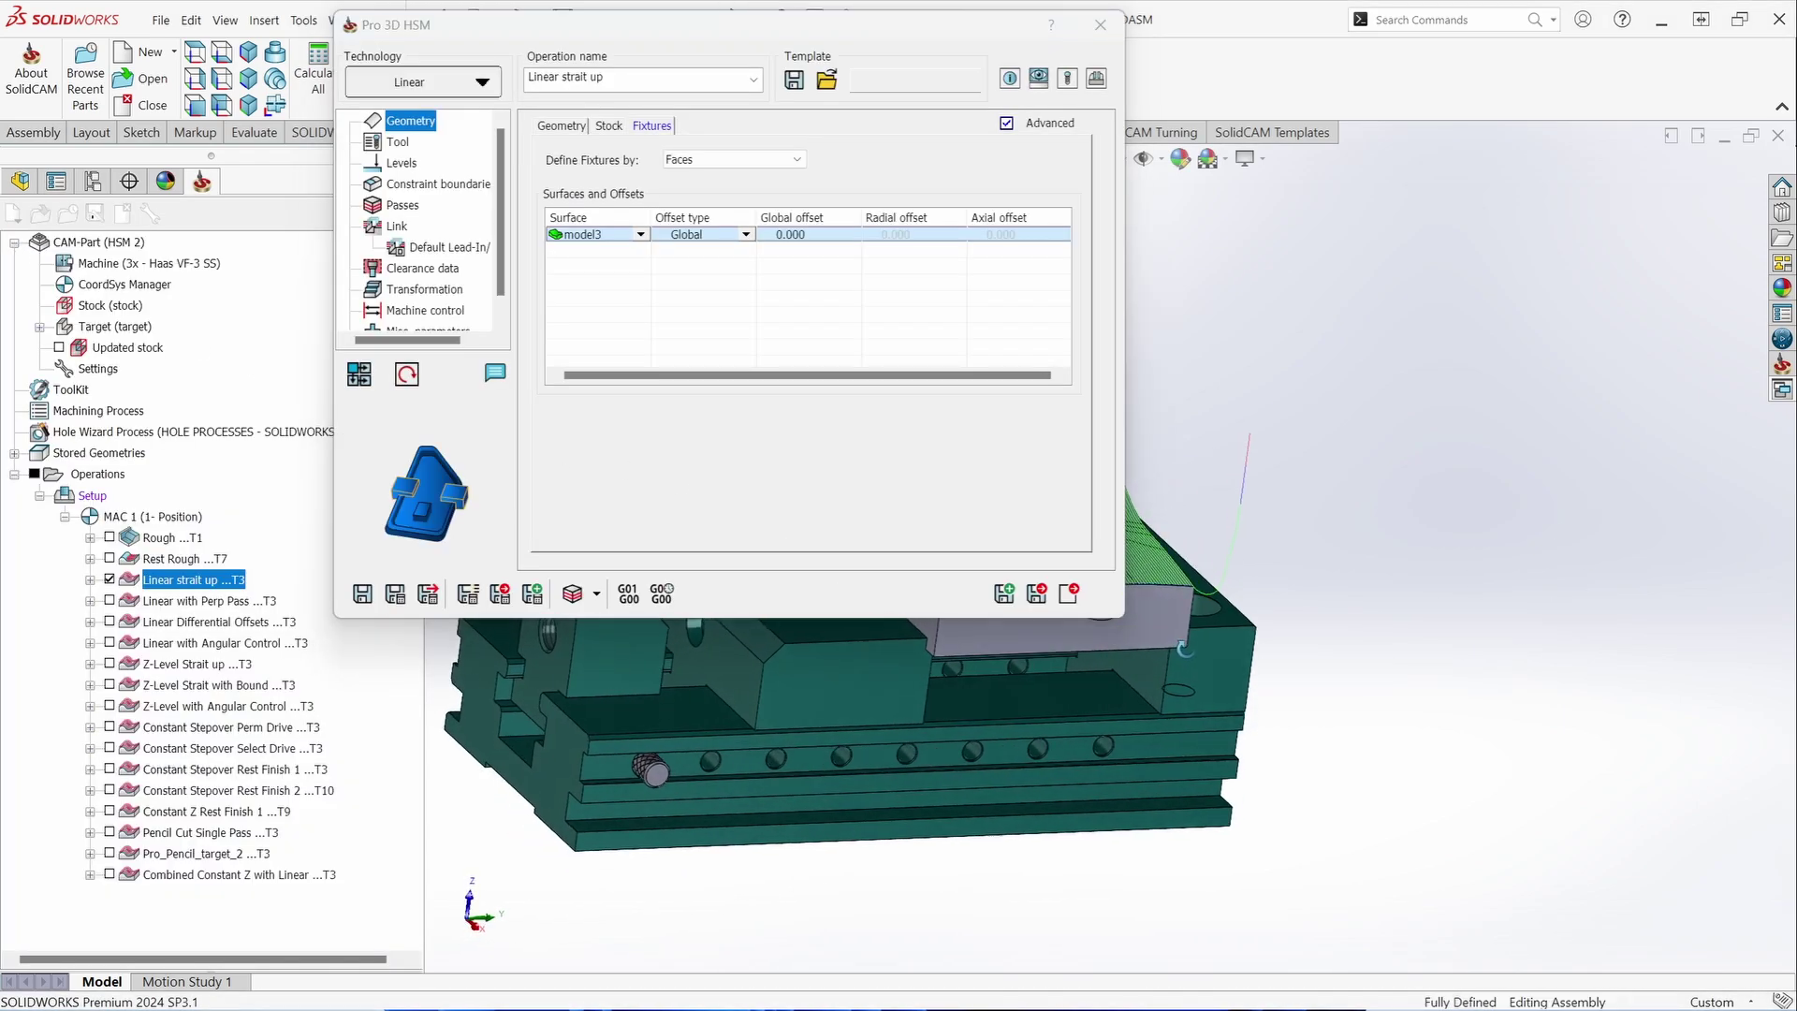
- Set the fixture model's global offset to 0.5 and delete all entries from the fixture list
click(796, 234)
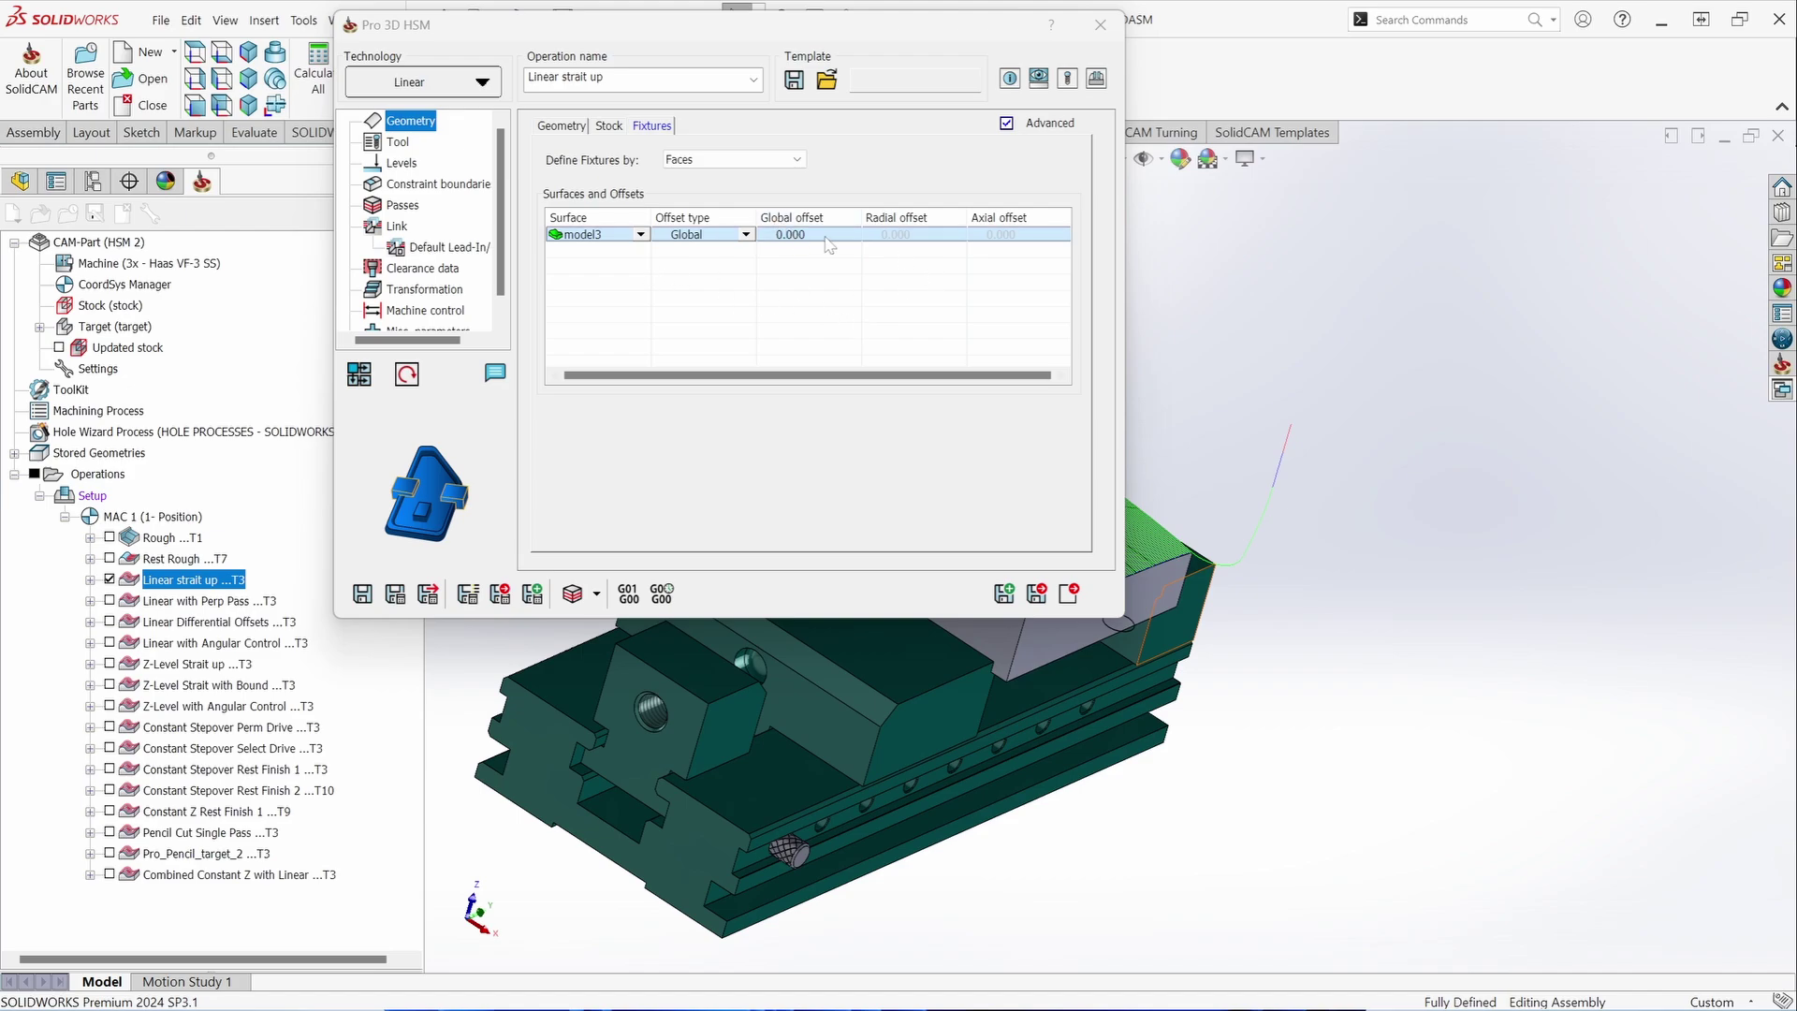
text(.5)
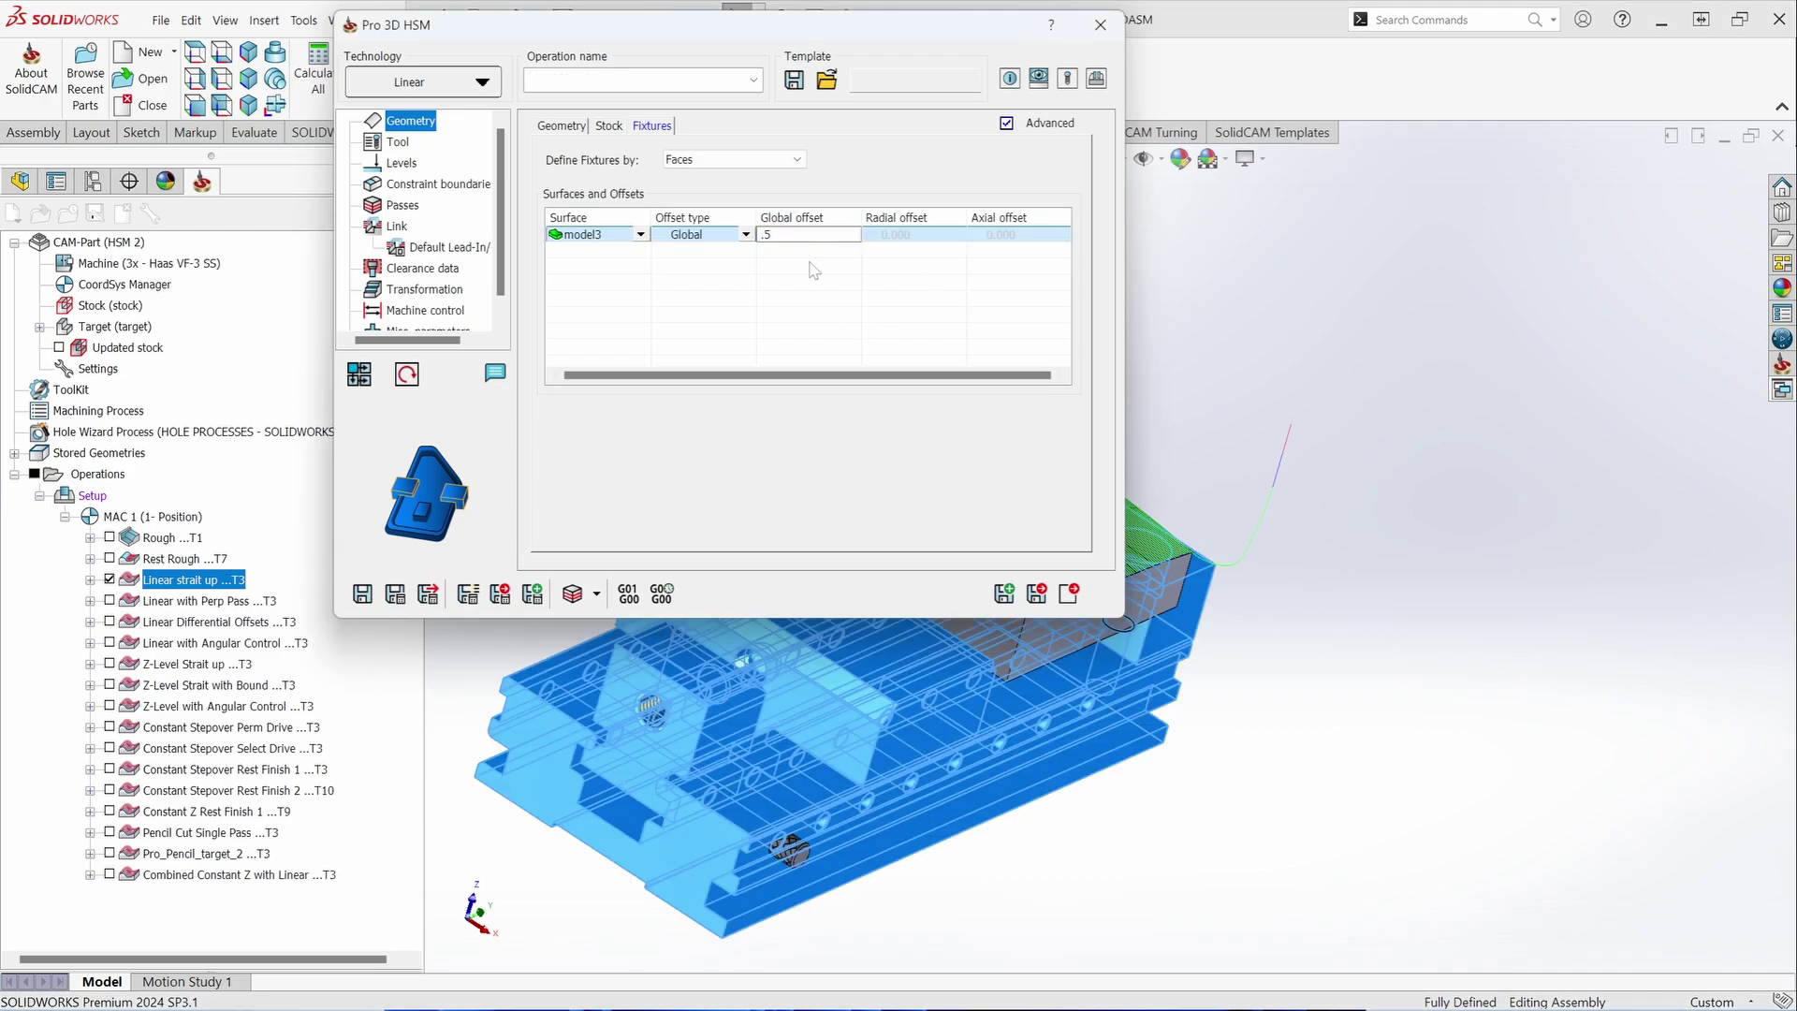
key(Return)
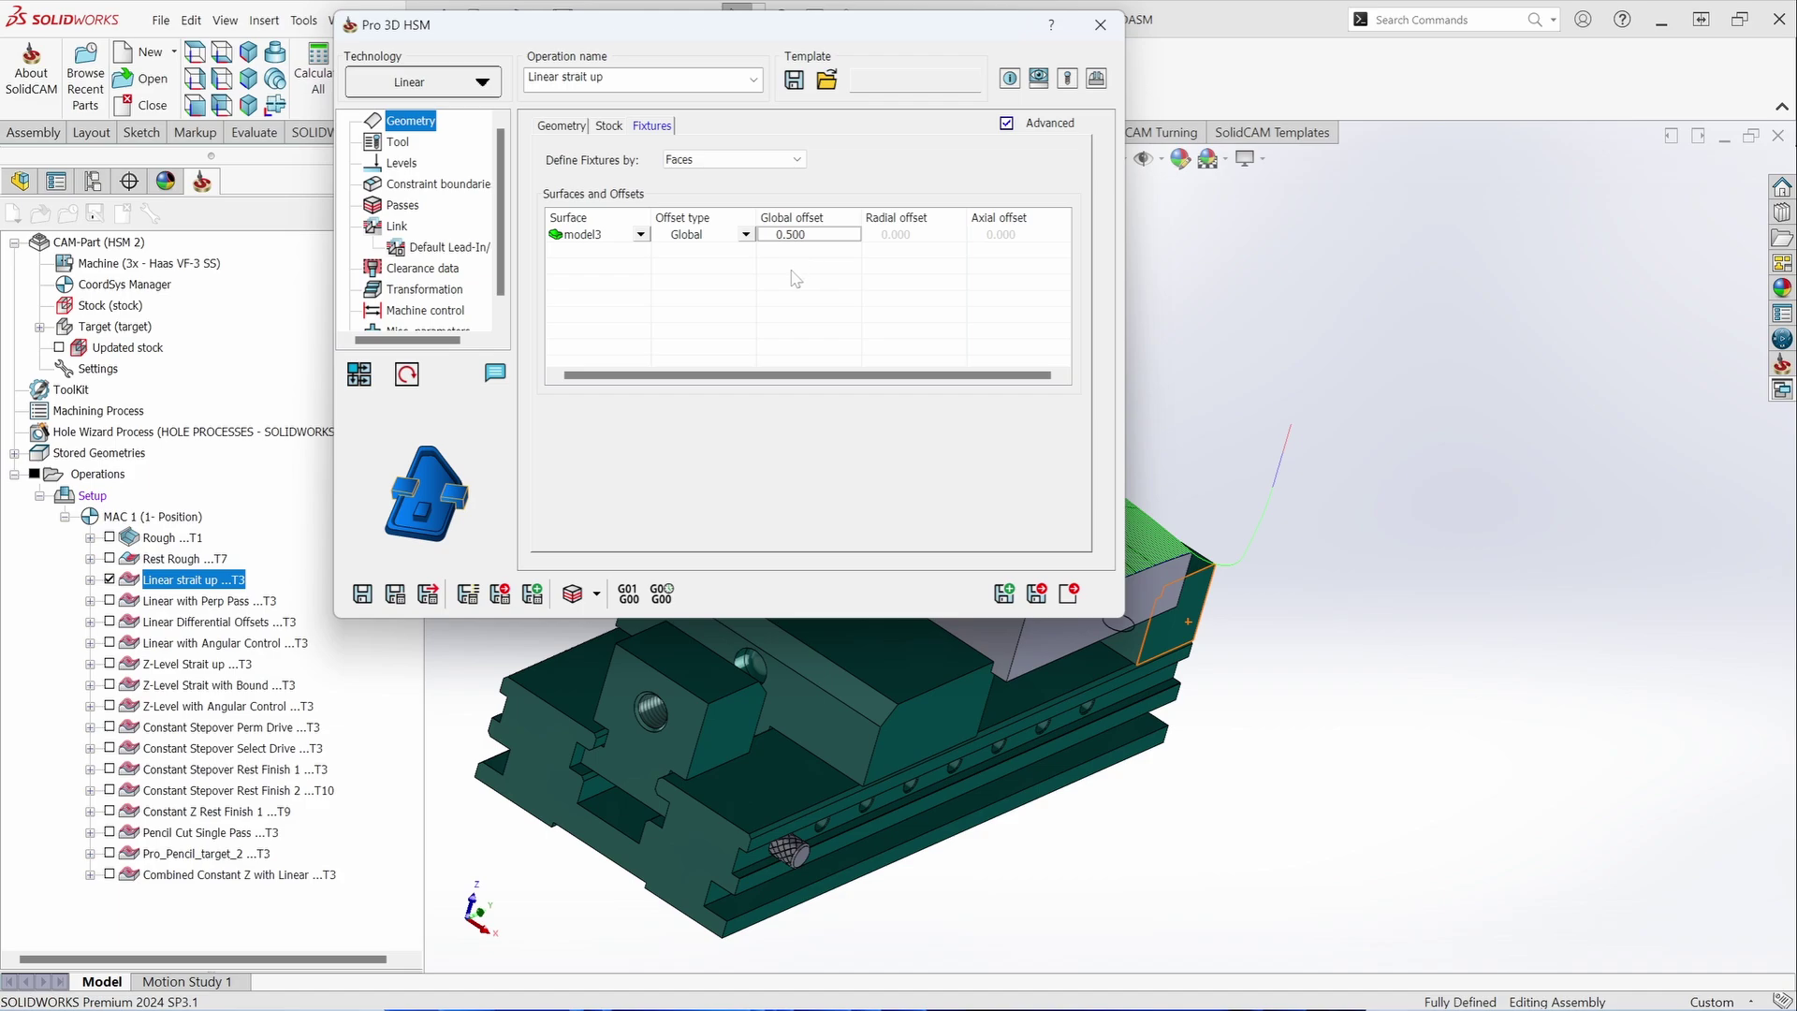
right_click(610, 235)
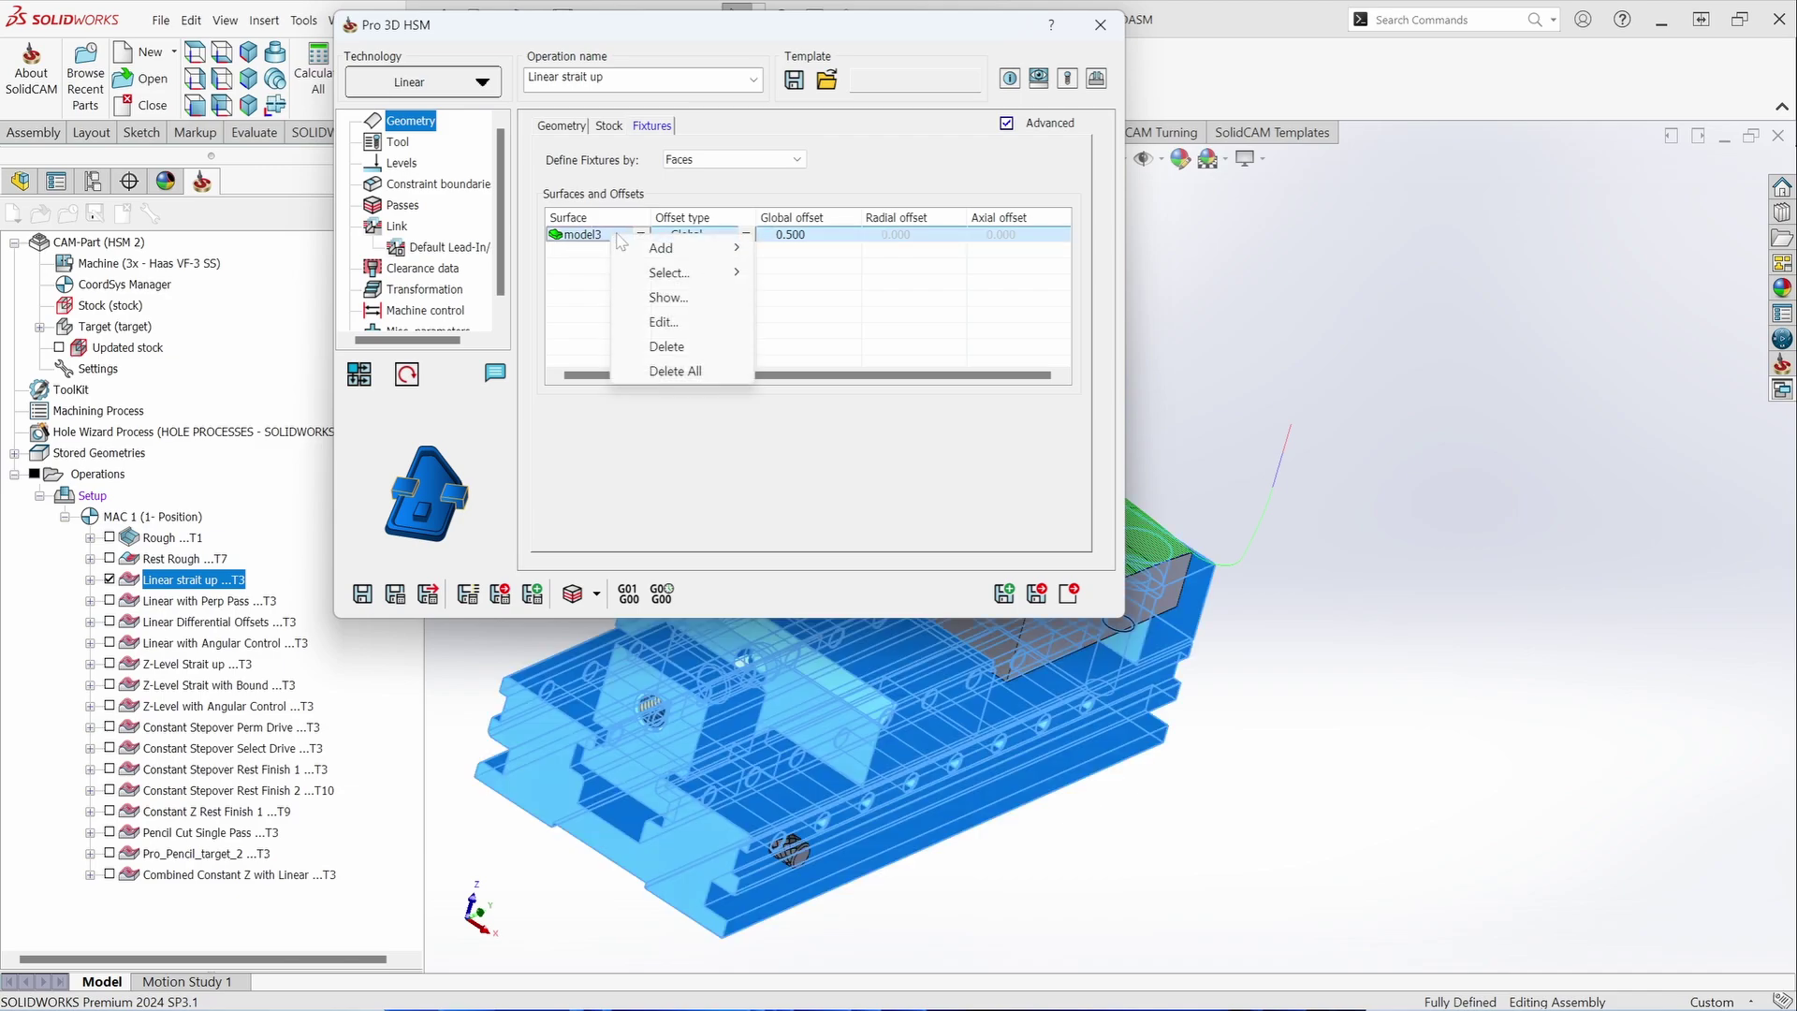
click(694, 372)
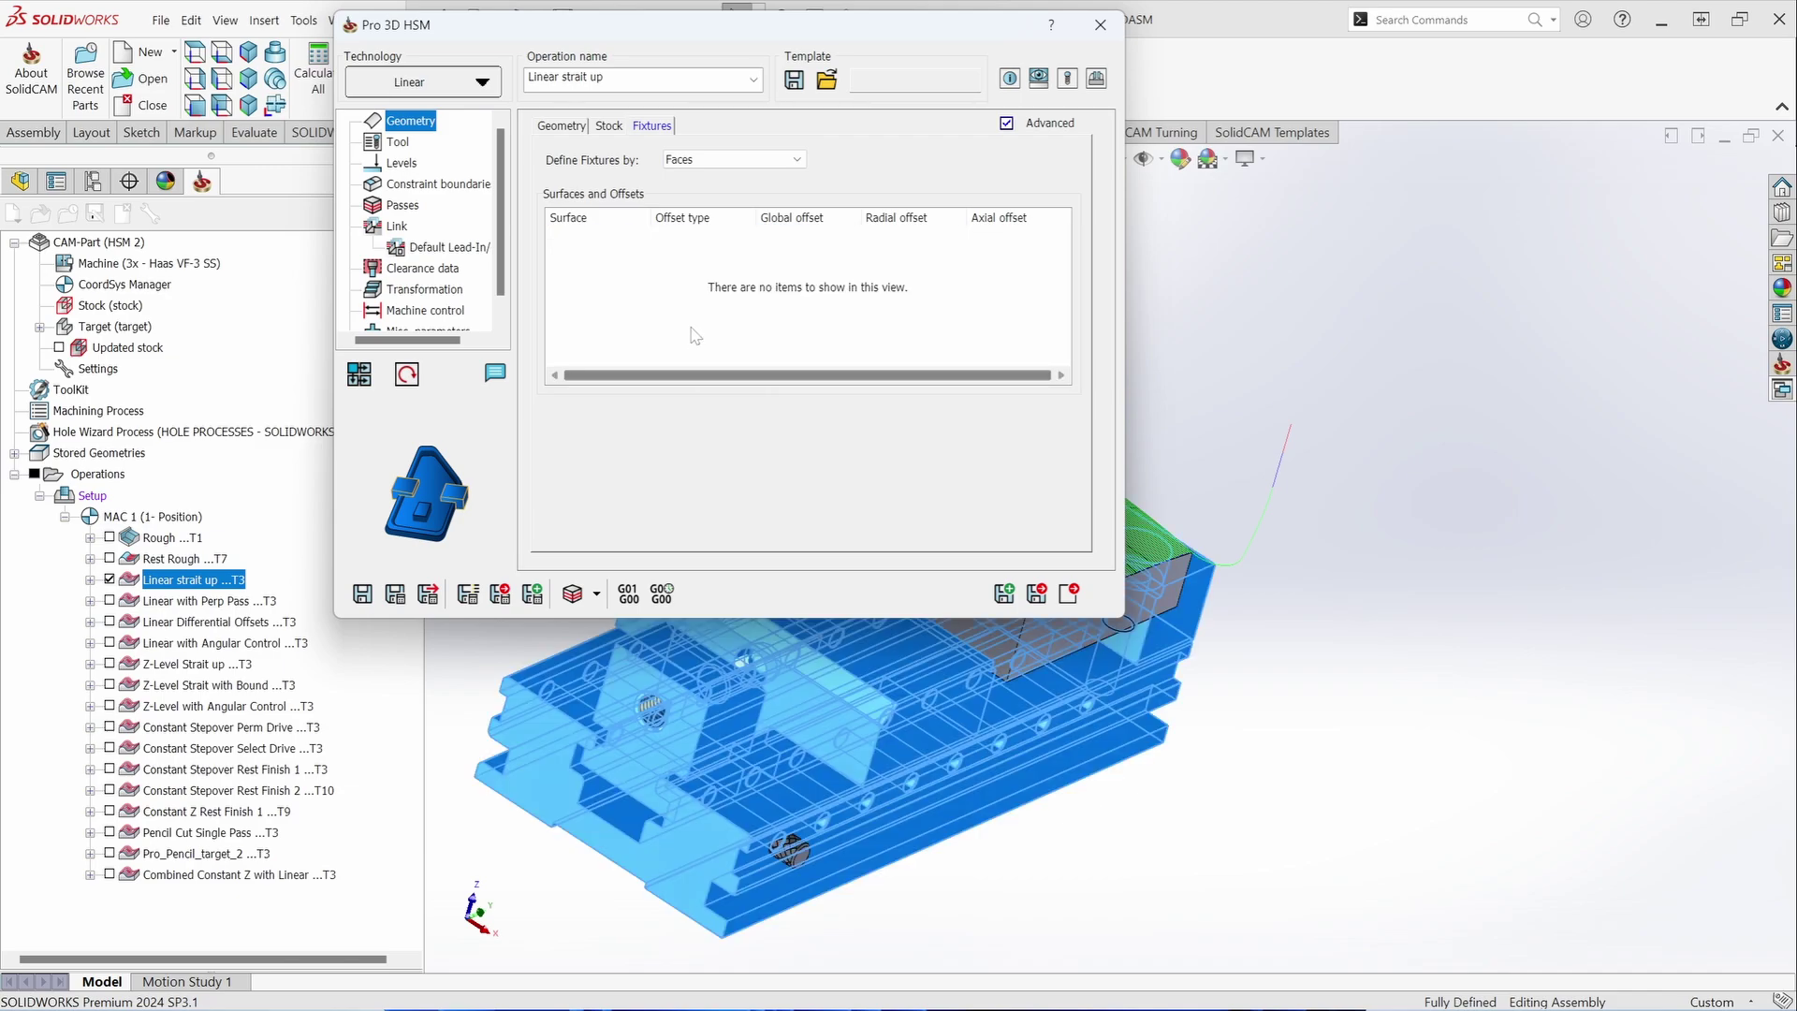
- Review the tool, constraint boundary and step-over settings of the Linear strait up operation, and close it without changes
click(398, 142)
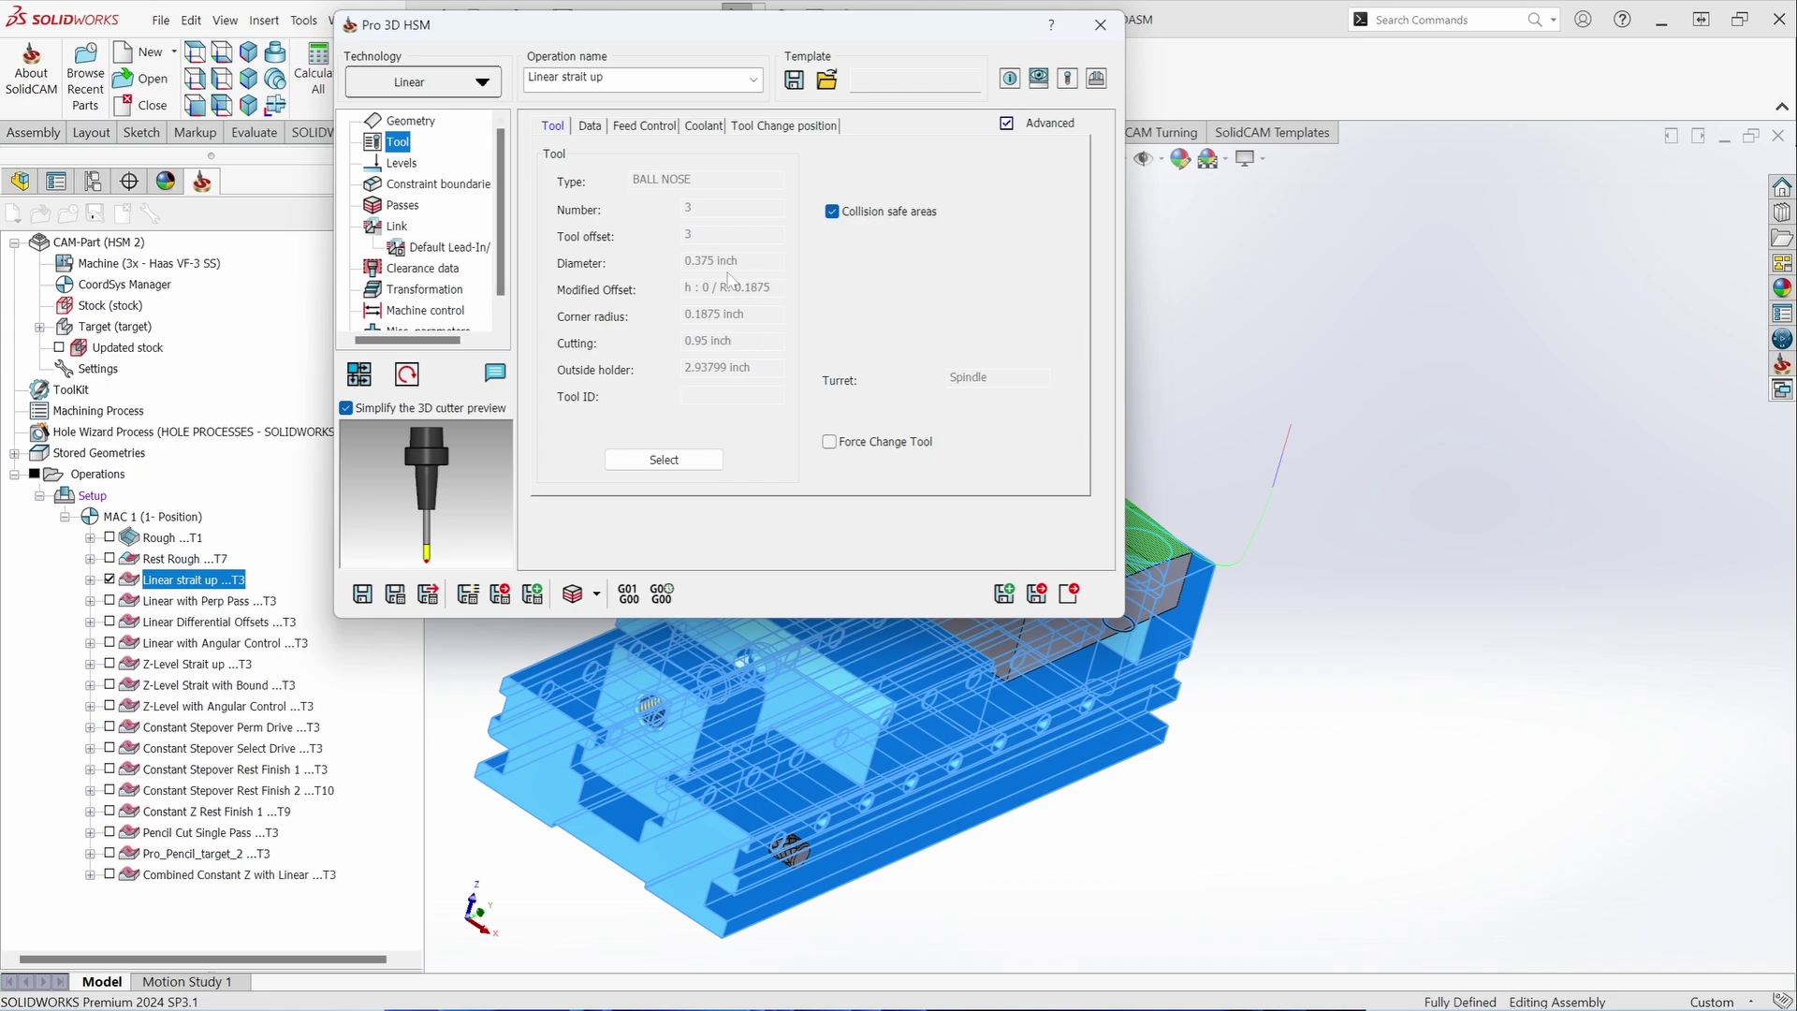
click(409, 183)
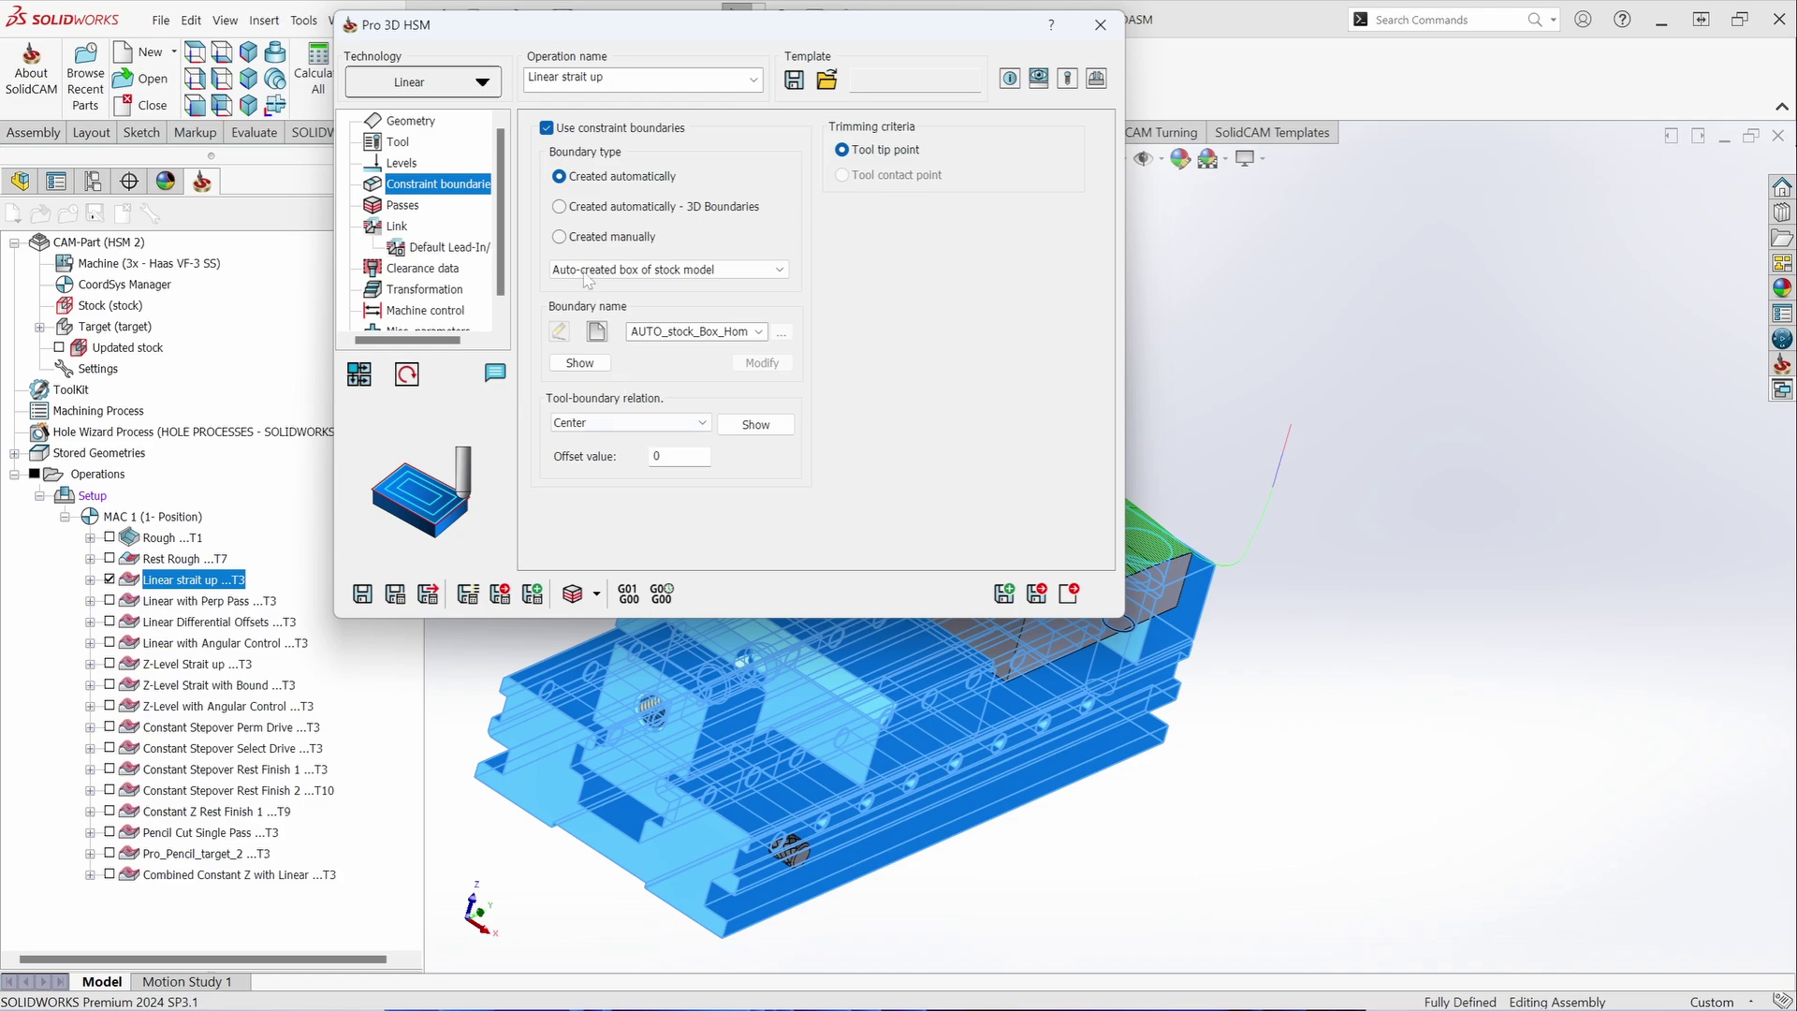
click(412, 206)
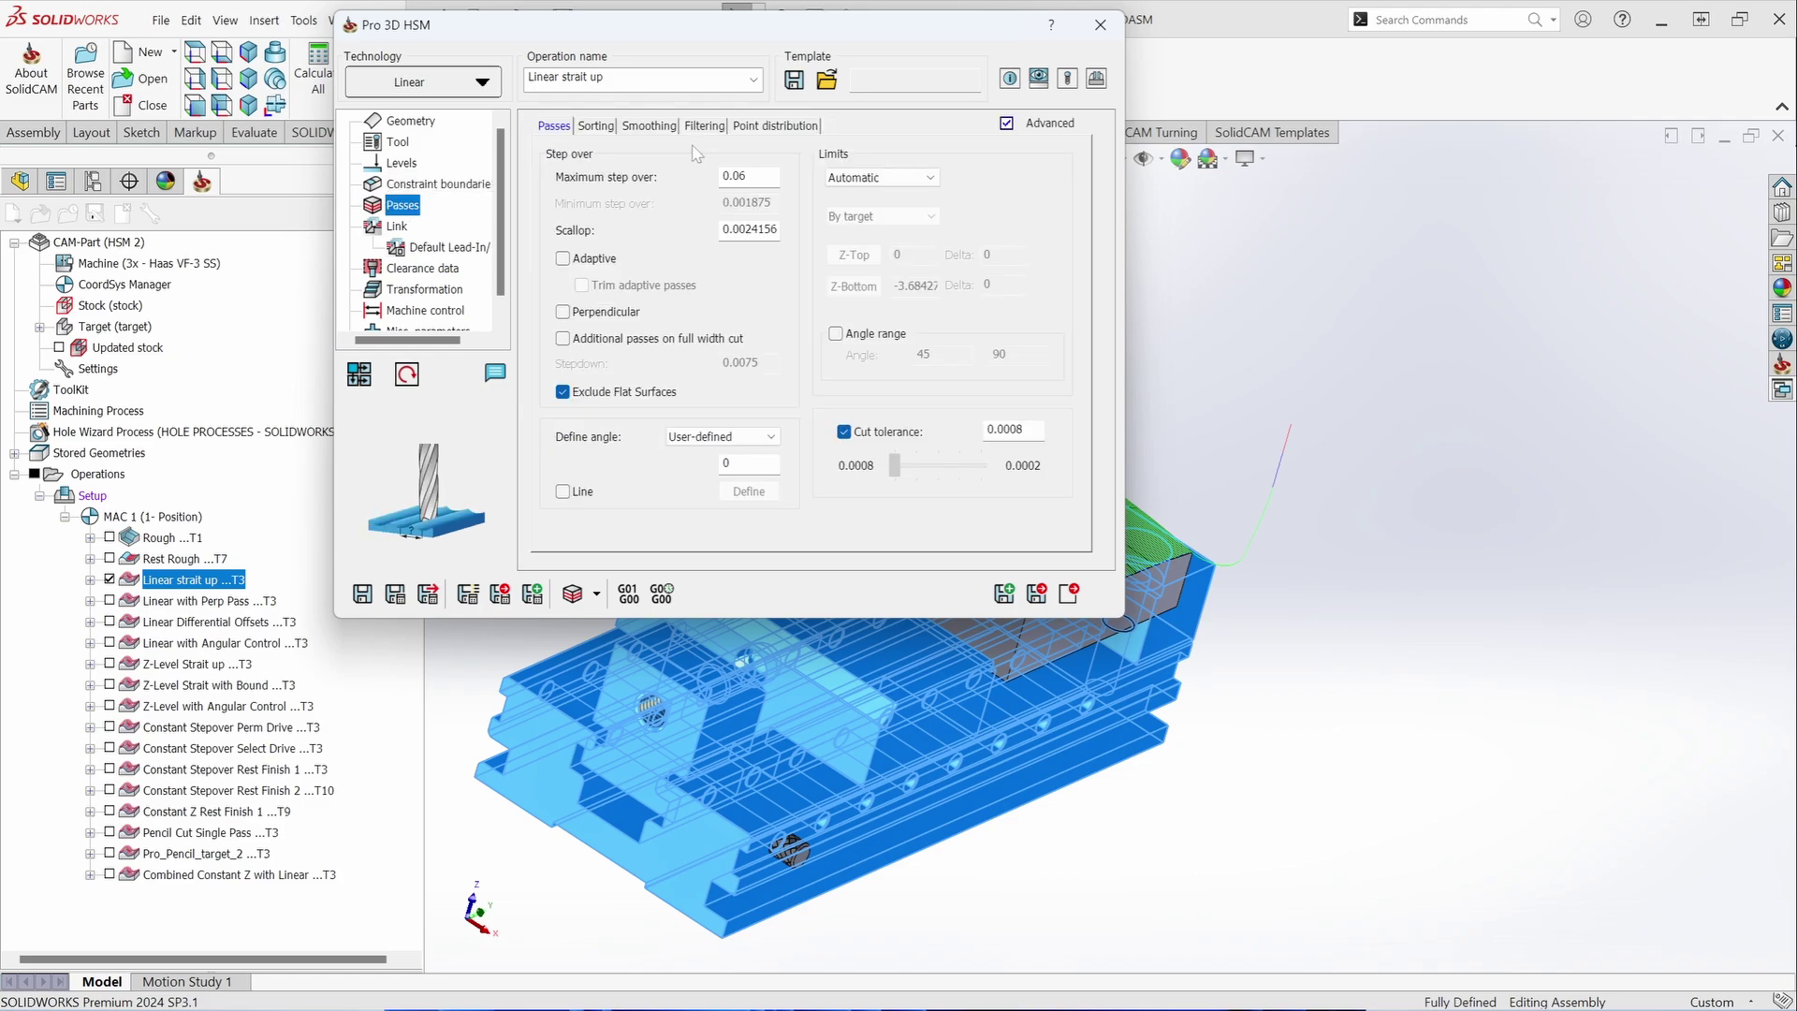
double_click(736, 176)
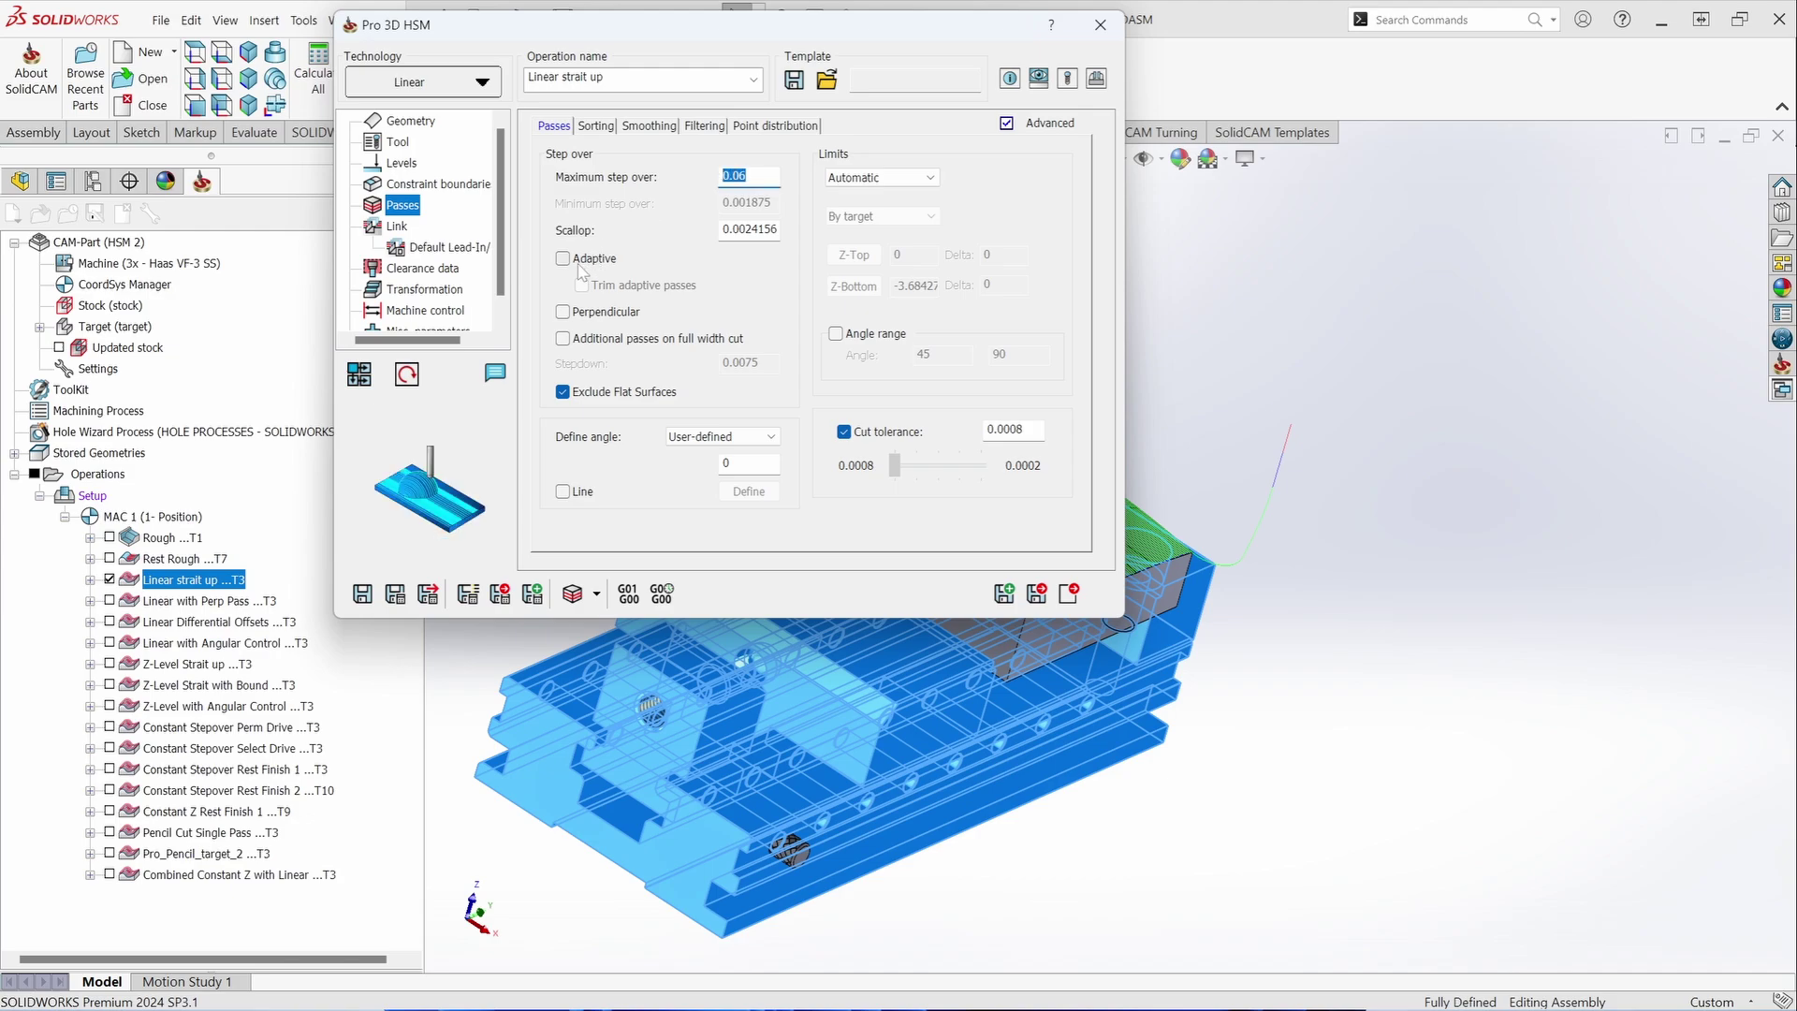
key(Tab)
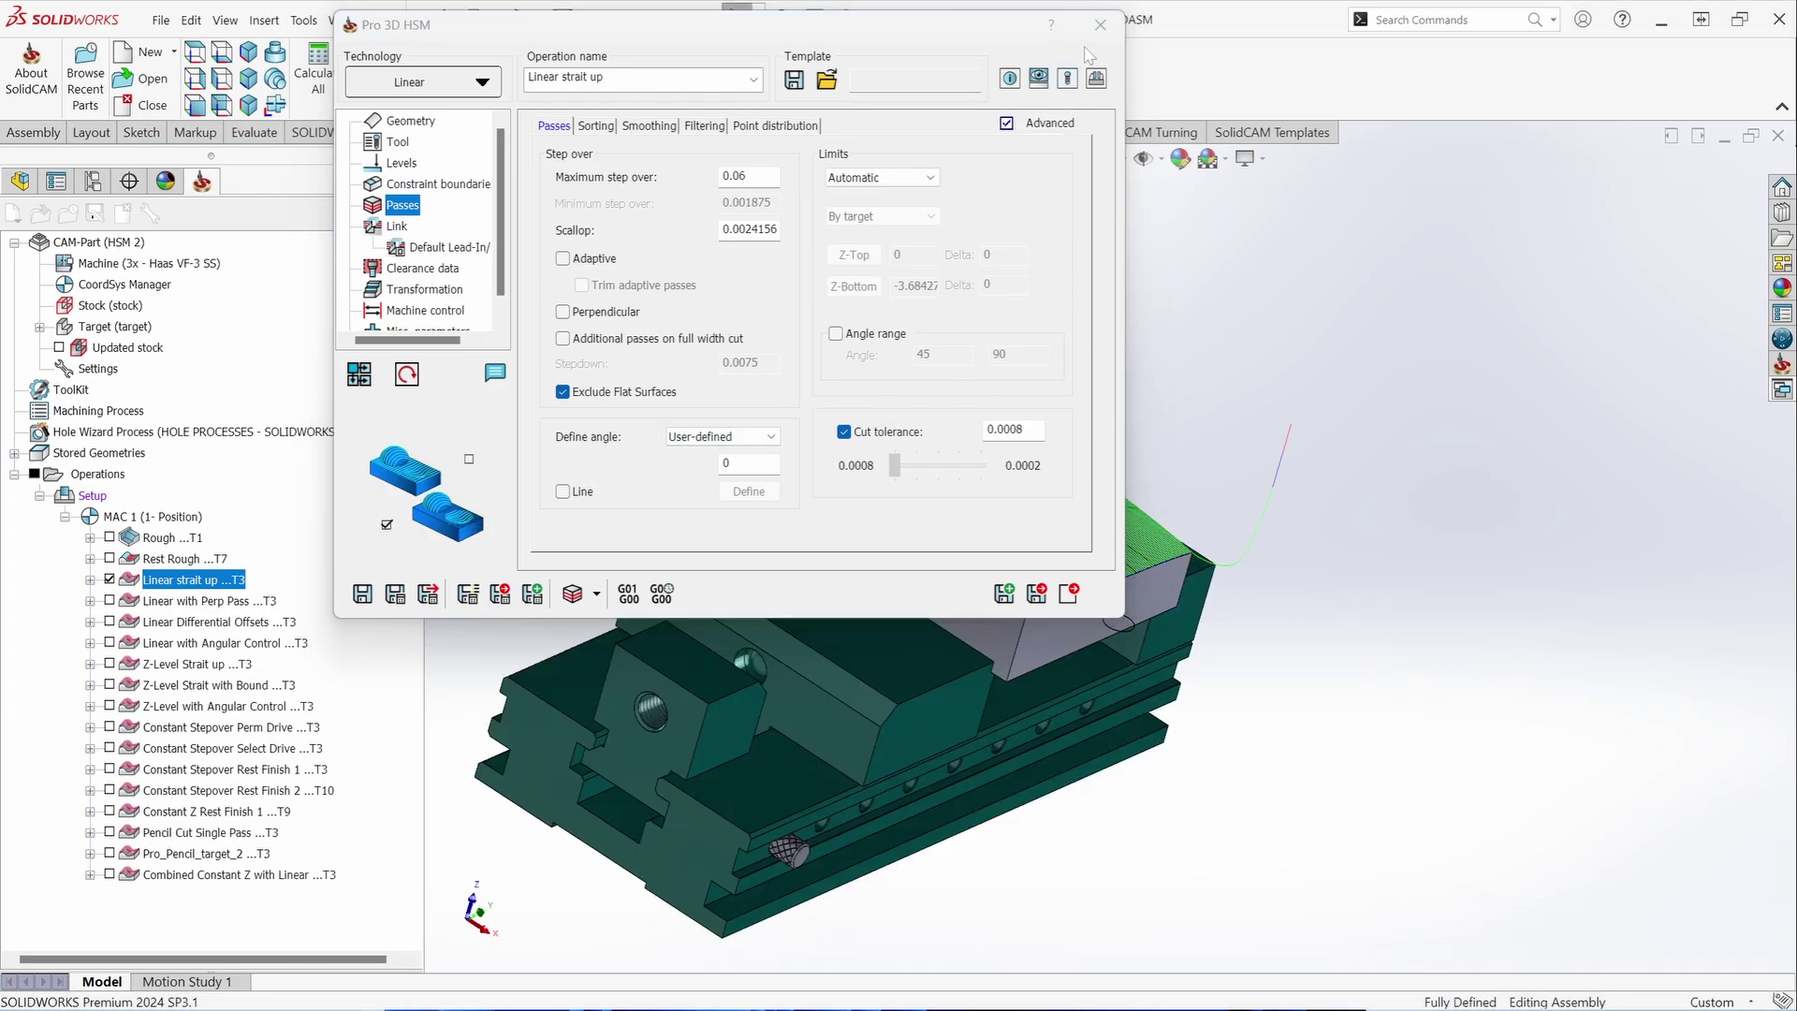
click(1101, 25)
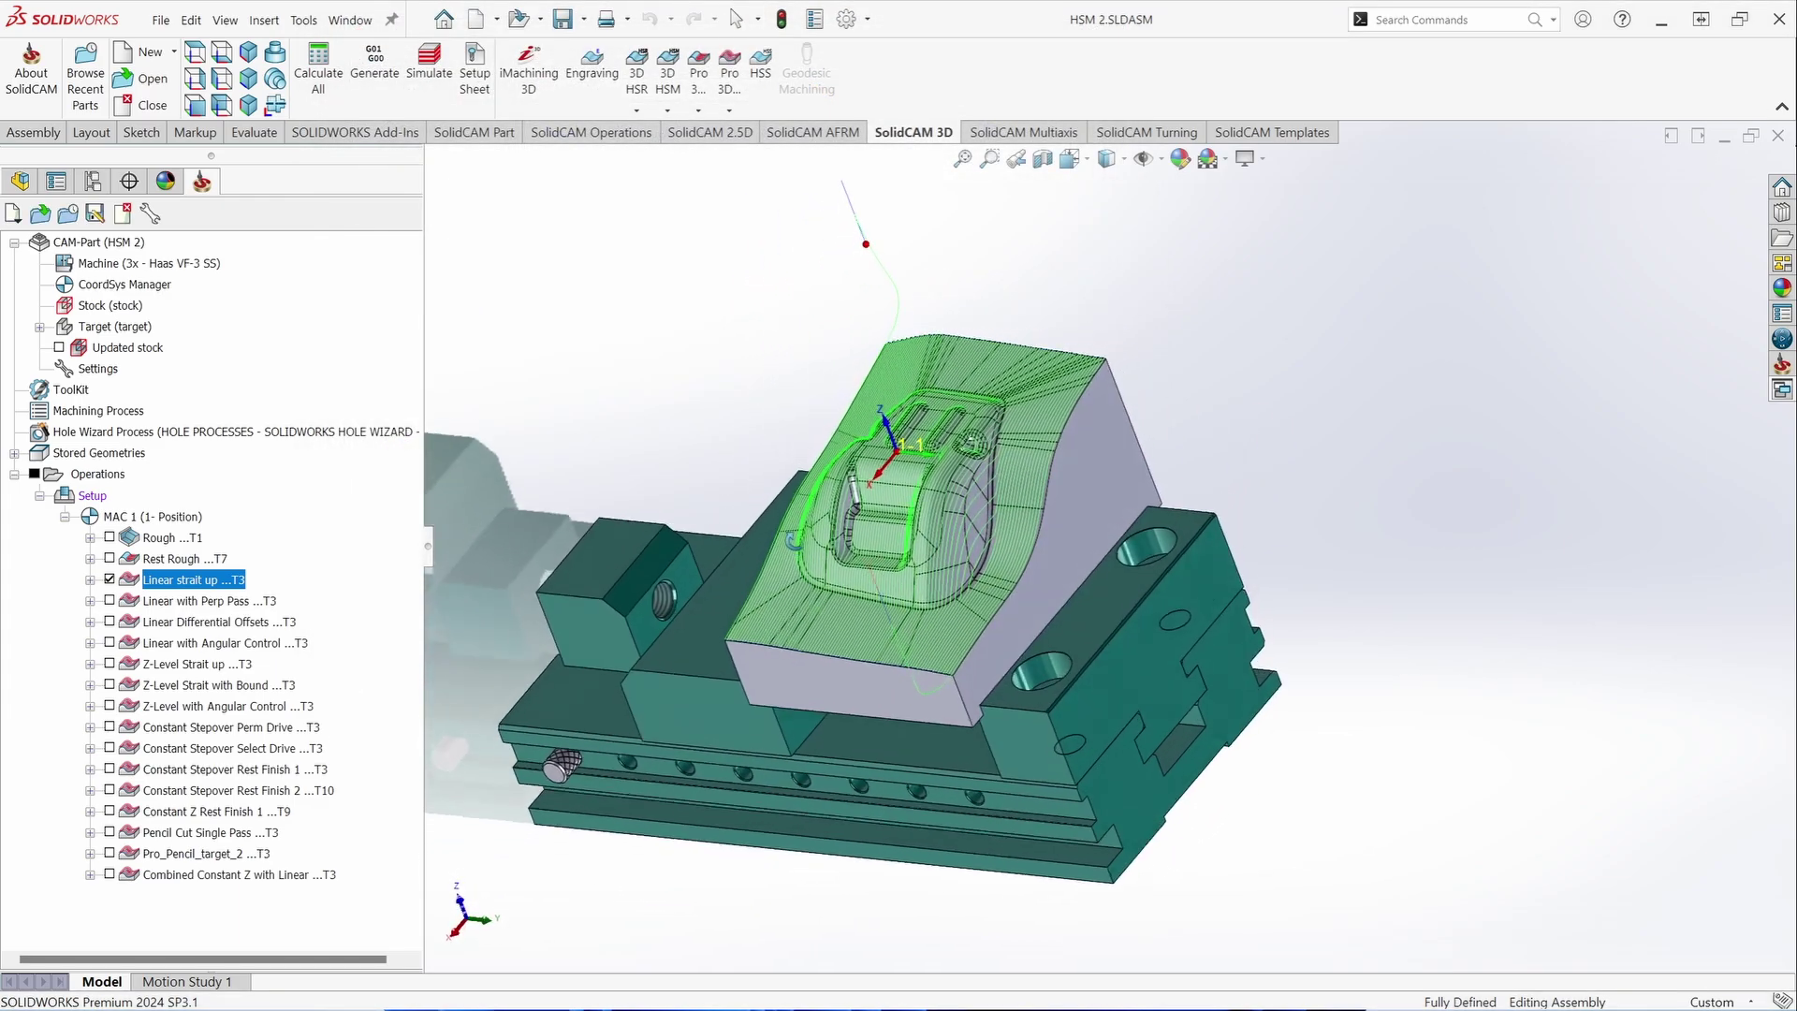
- Examine the Linear strait up toolpath closely on the steep walls and around the central pocket
scroll(669, 562, down, 5)
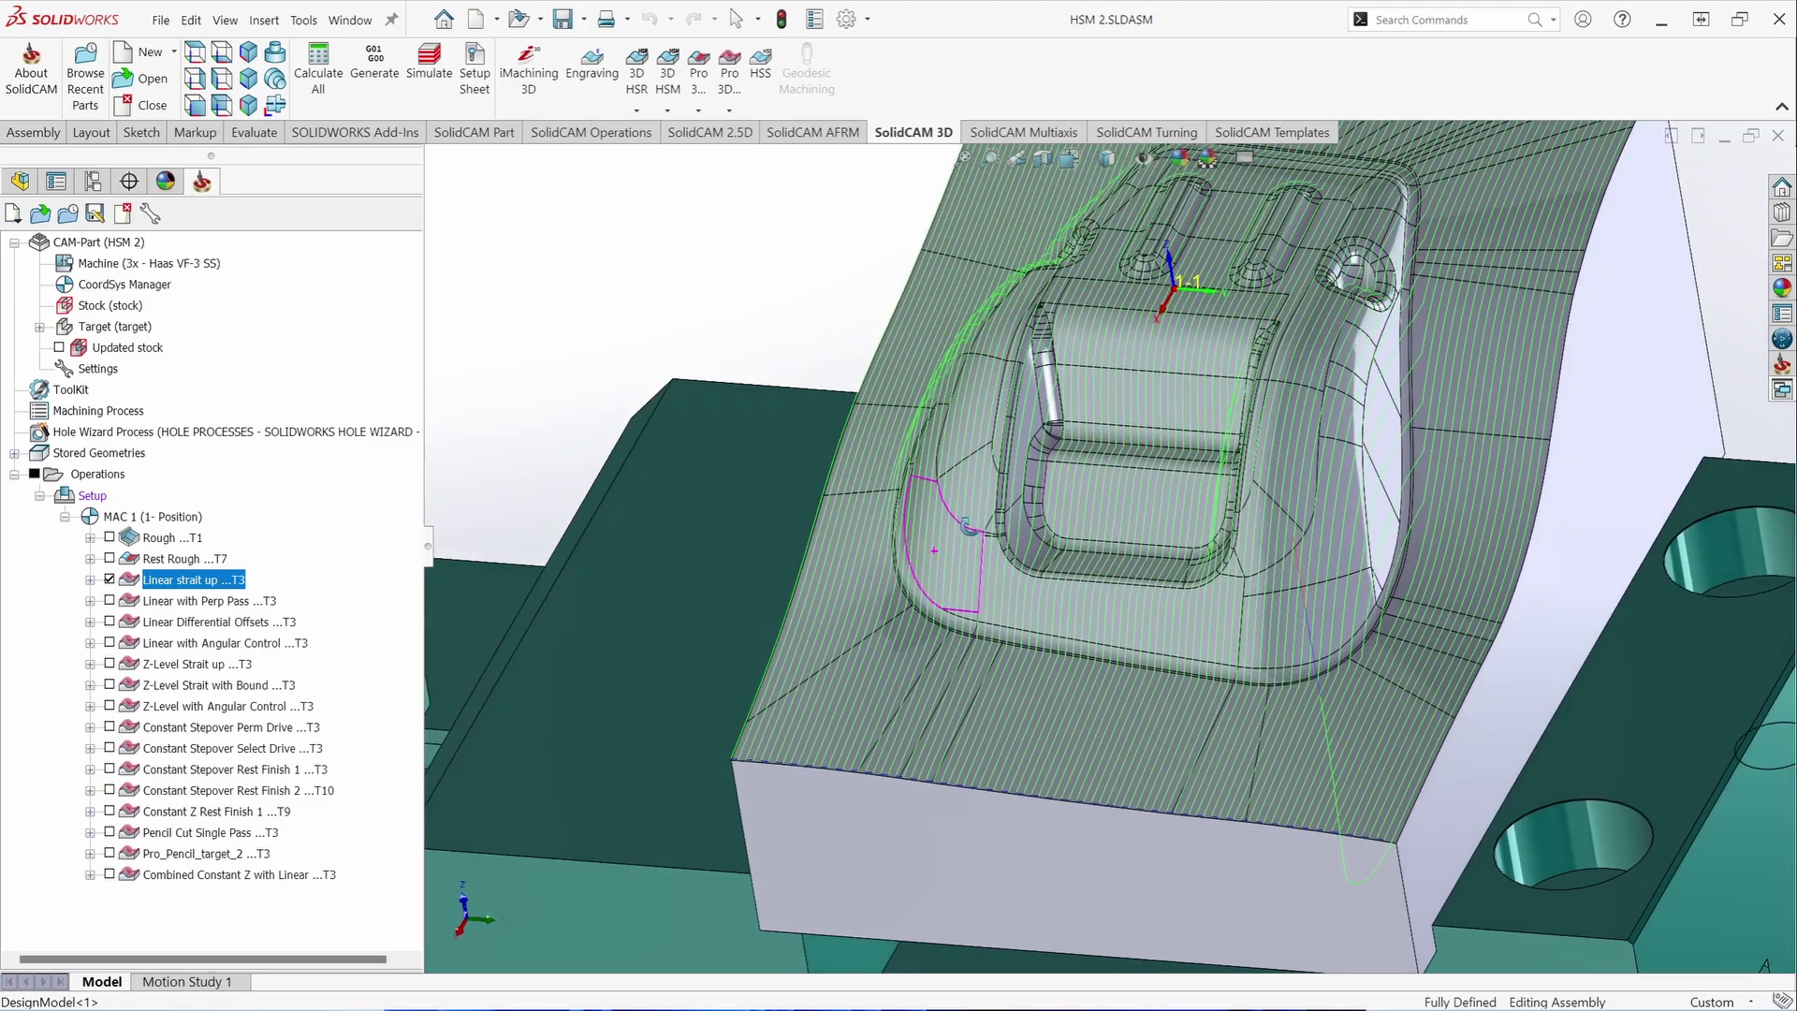
middle_drag(969, 527, 946, 519)
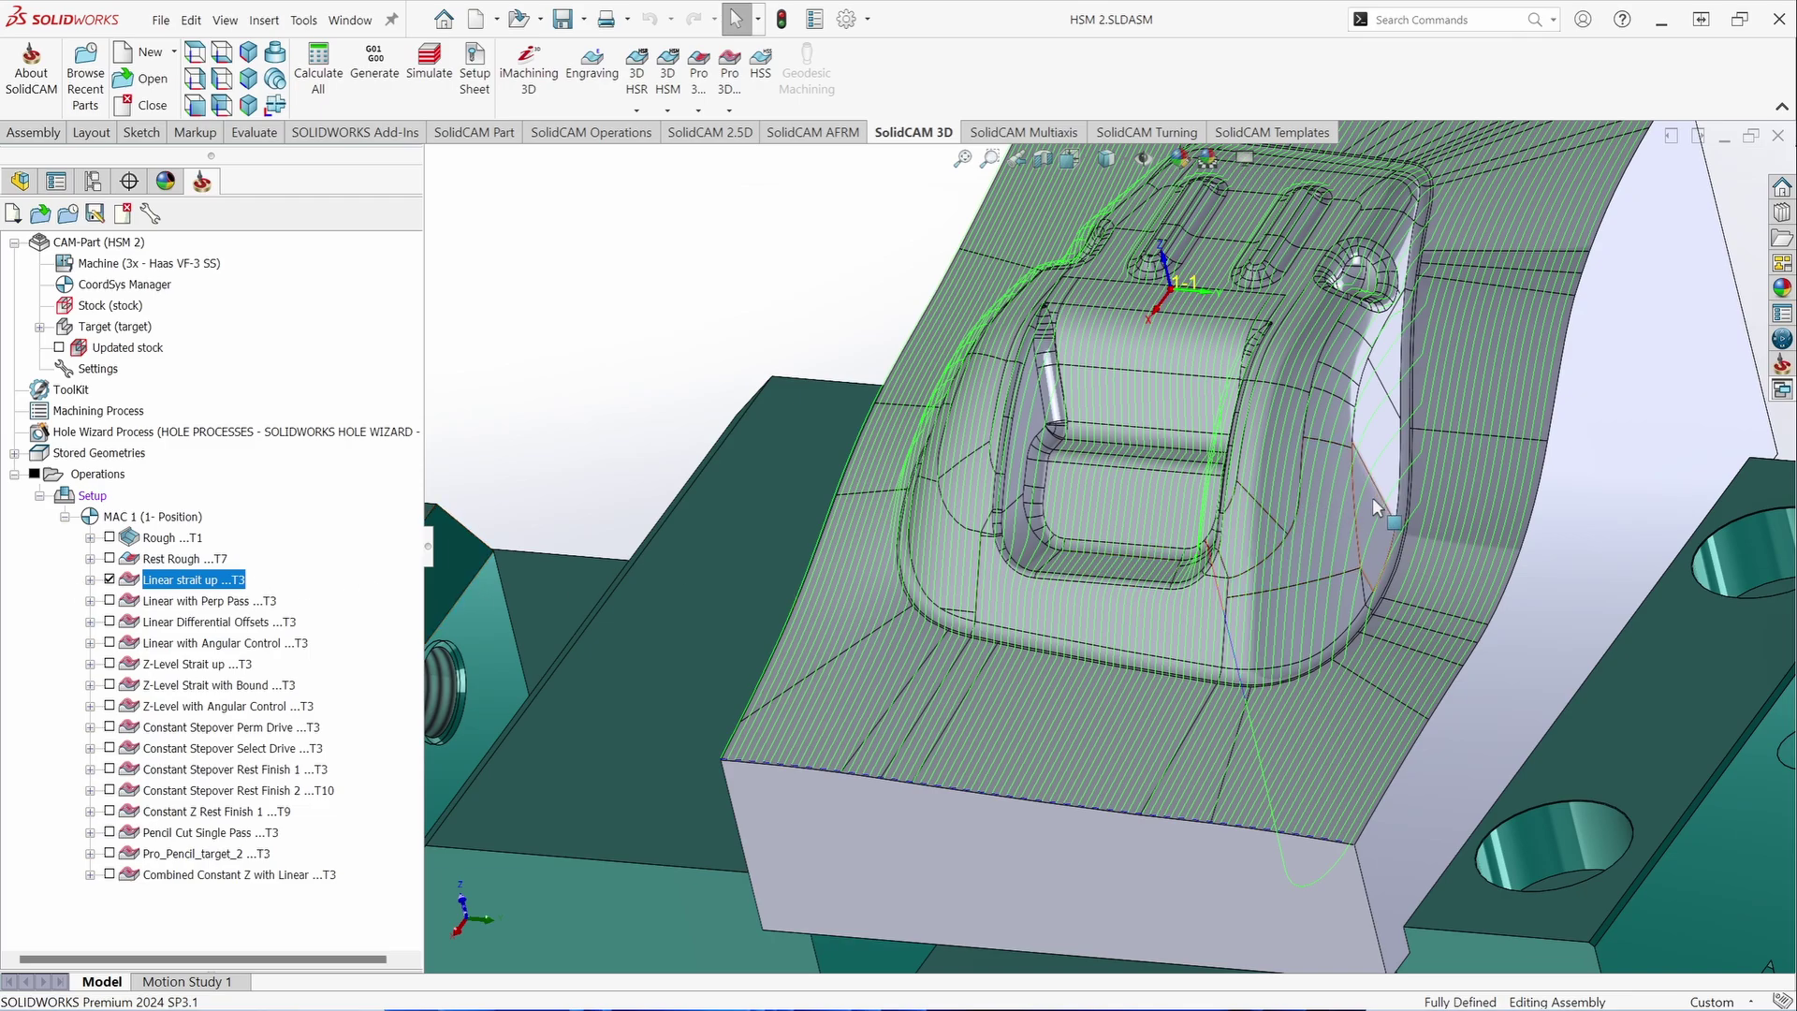
scroll(1446, 522, down, 2)
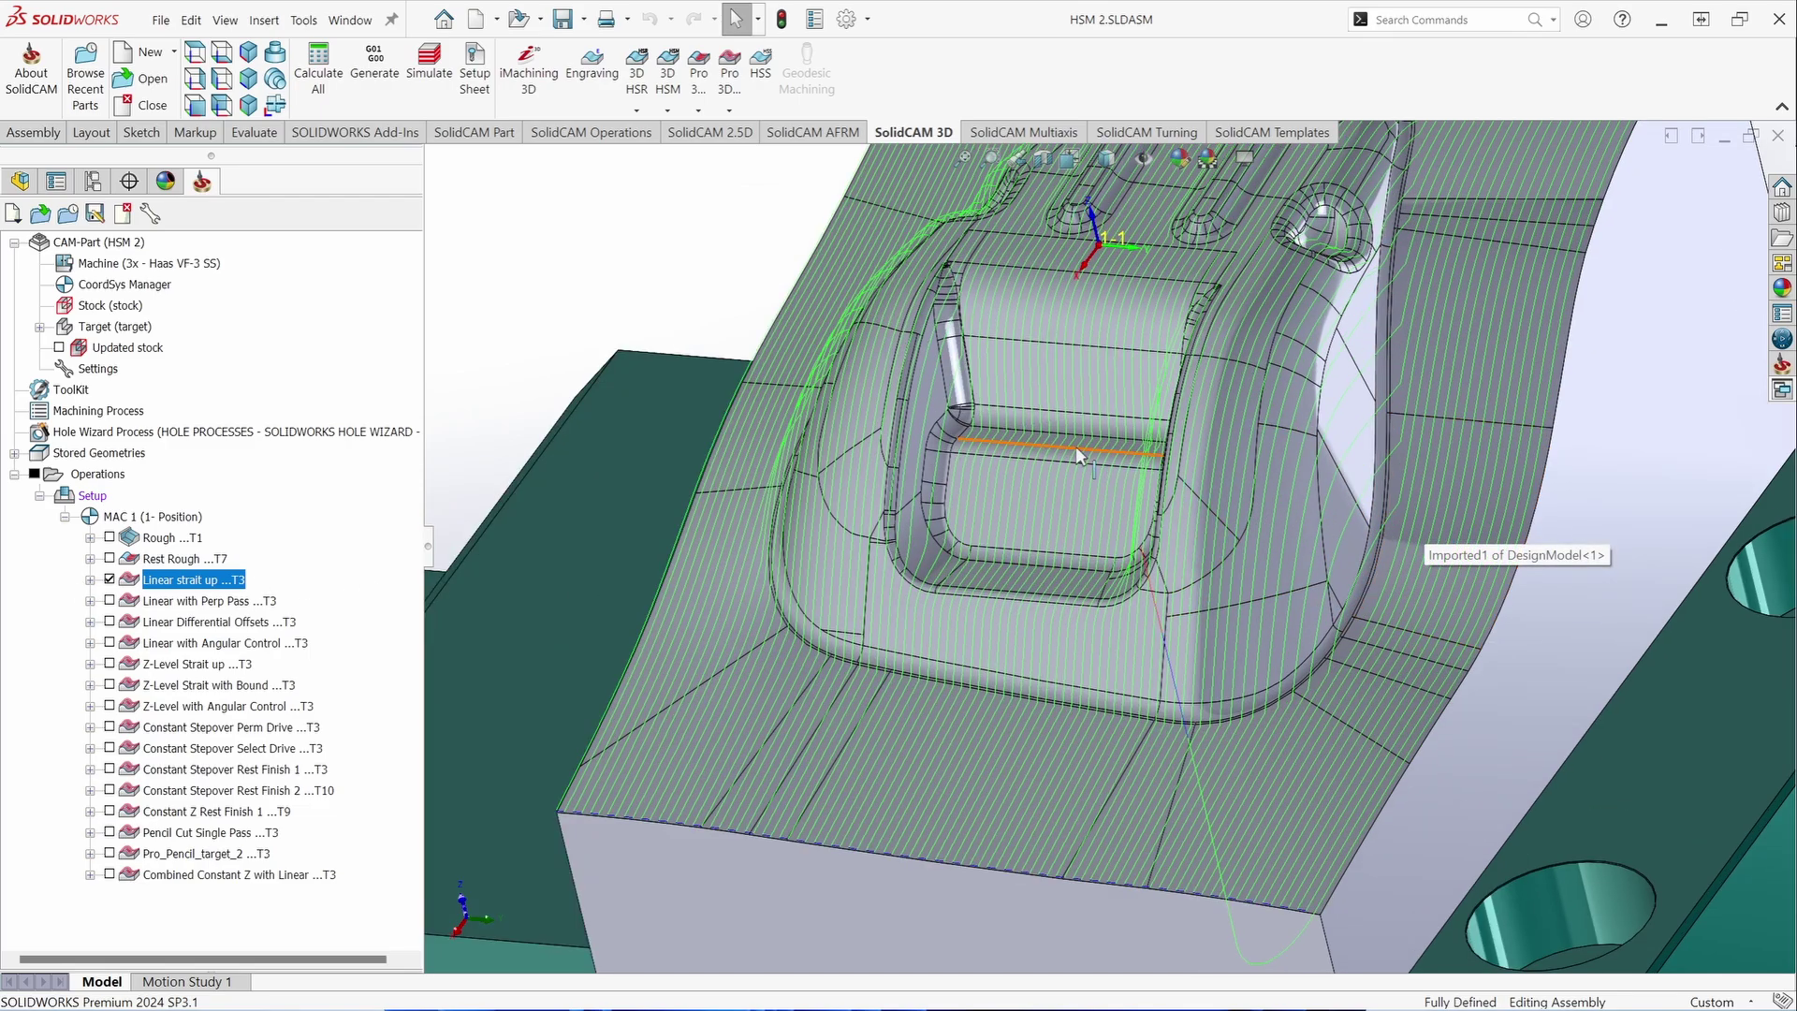
middle_drag(847, 571, 819, 562)
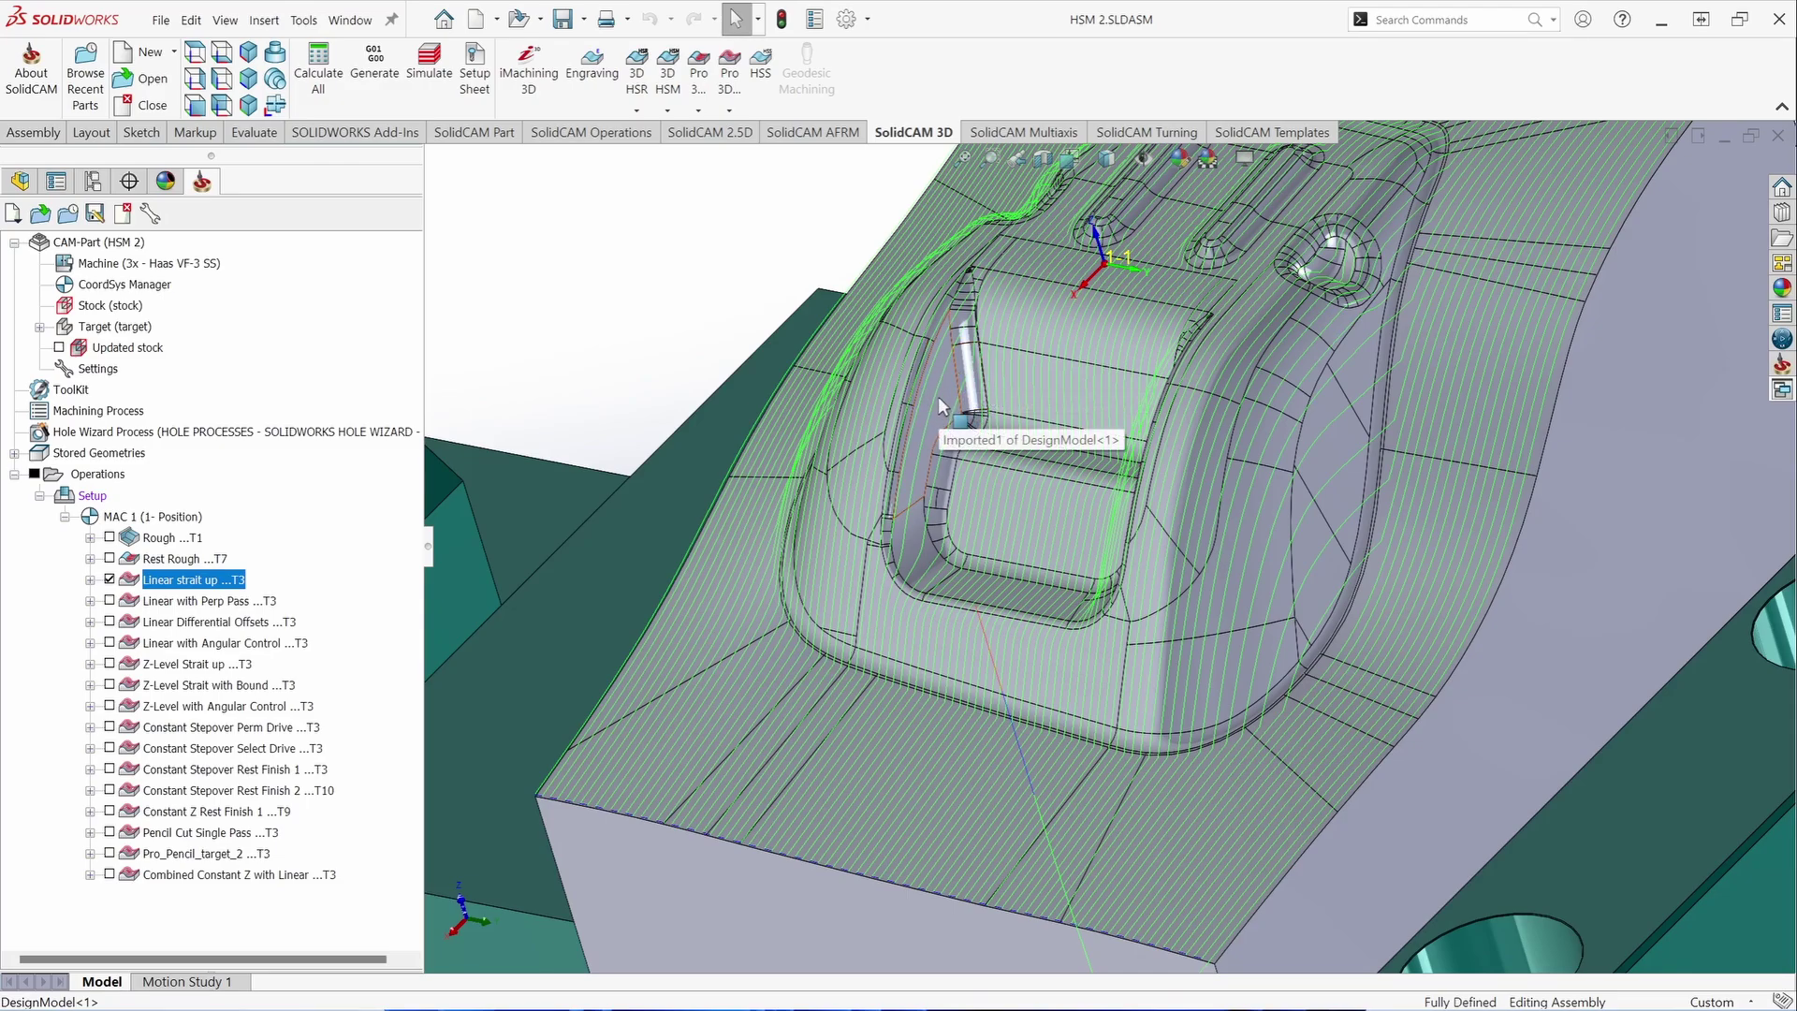
- Display the Linear with Perp Pass toolpath in place of Linear strait up, and review its perpendicular pass and sorting settings
click(109, 580)
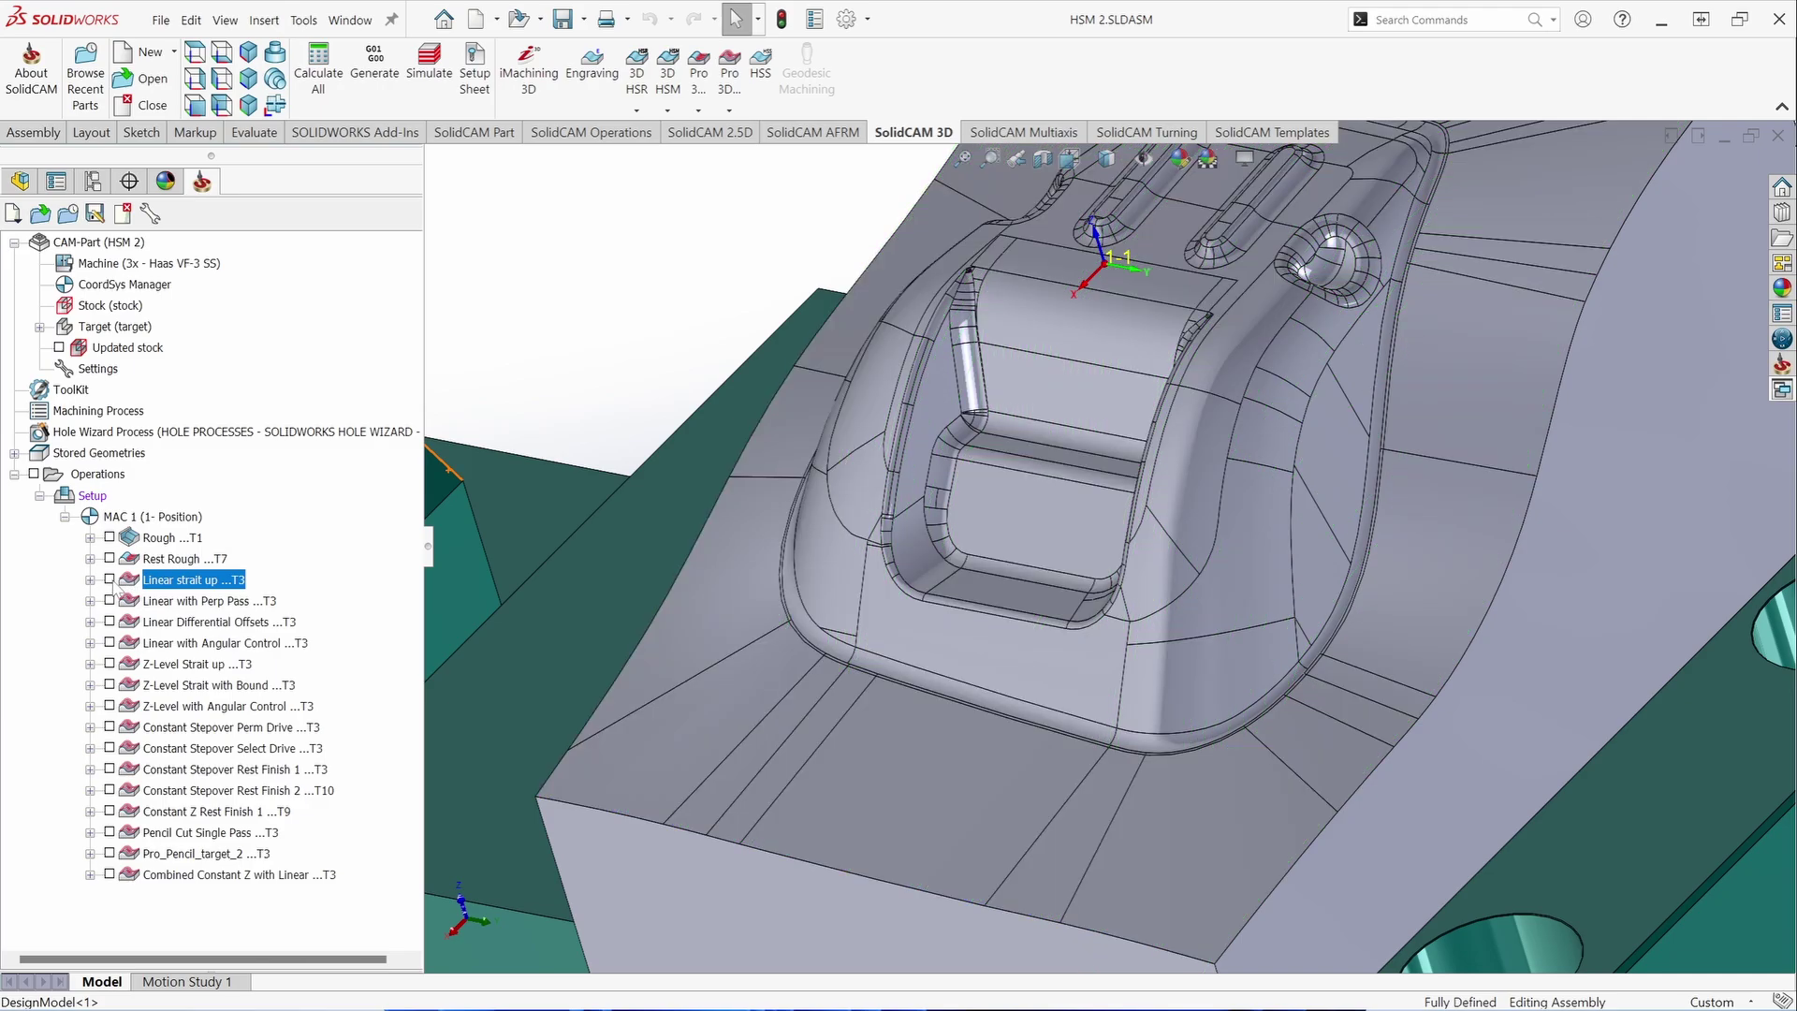
click(110, 600)
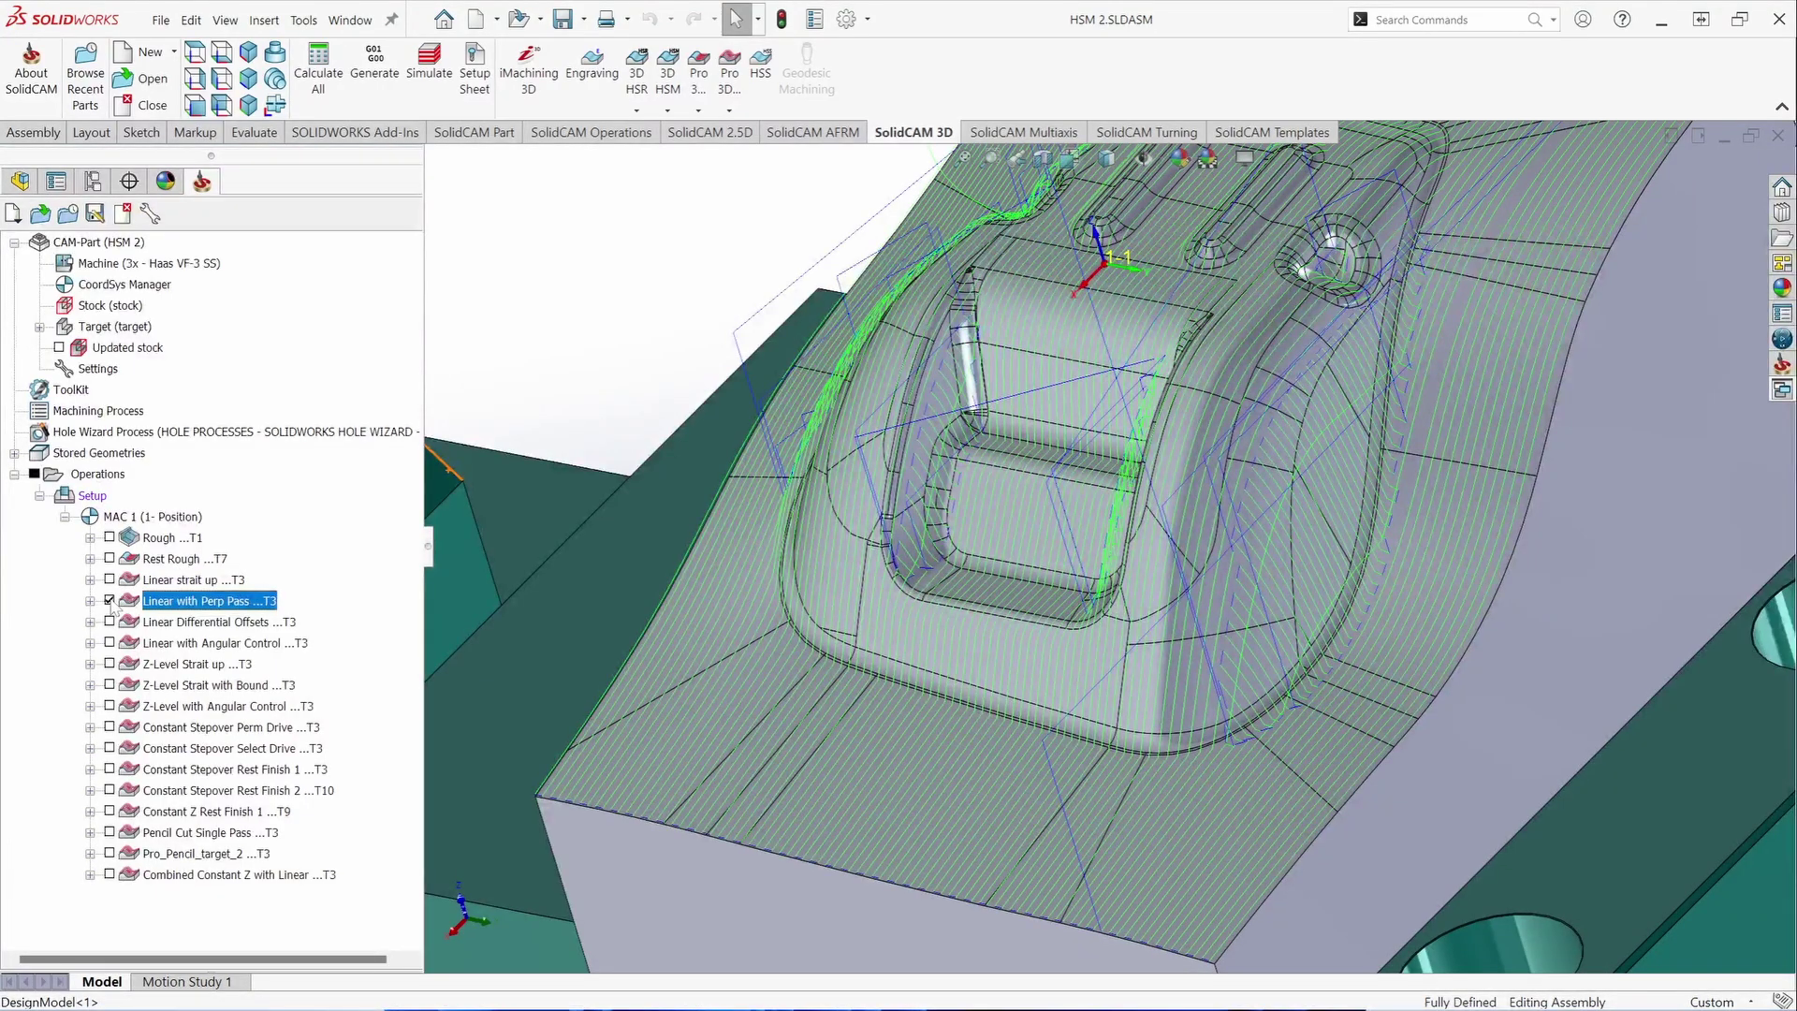
double_click(190, 603)
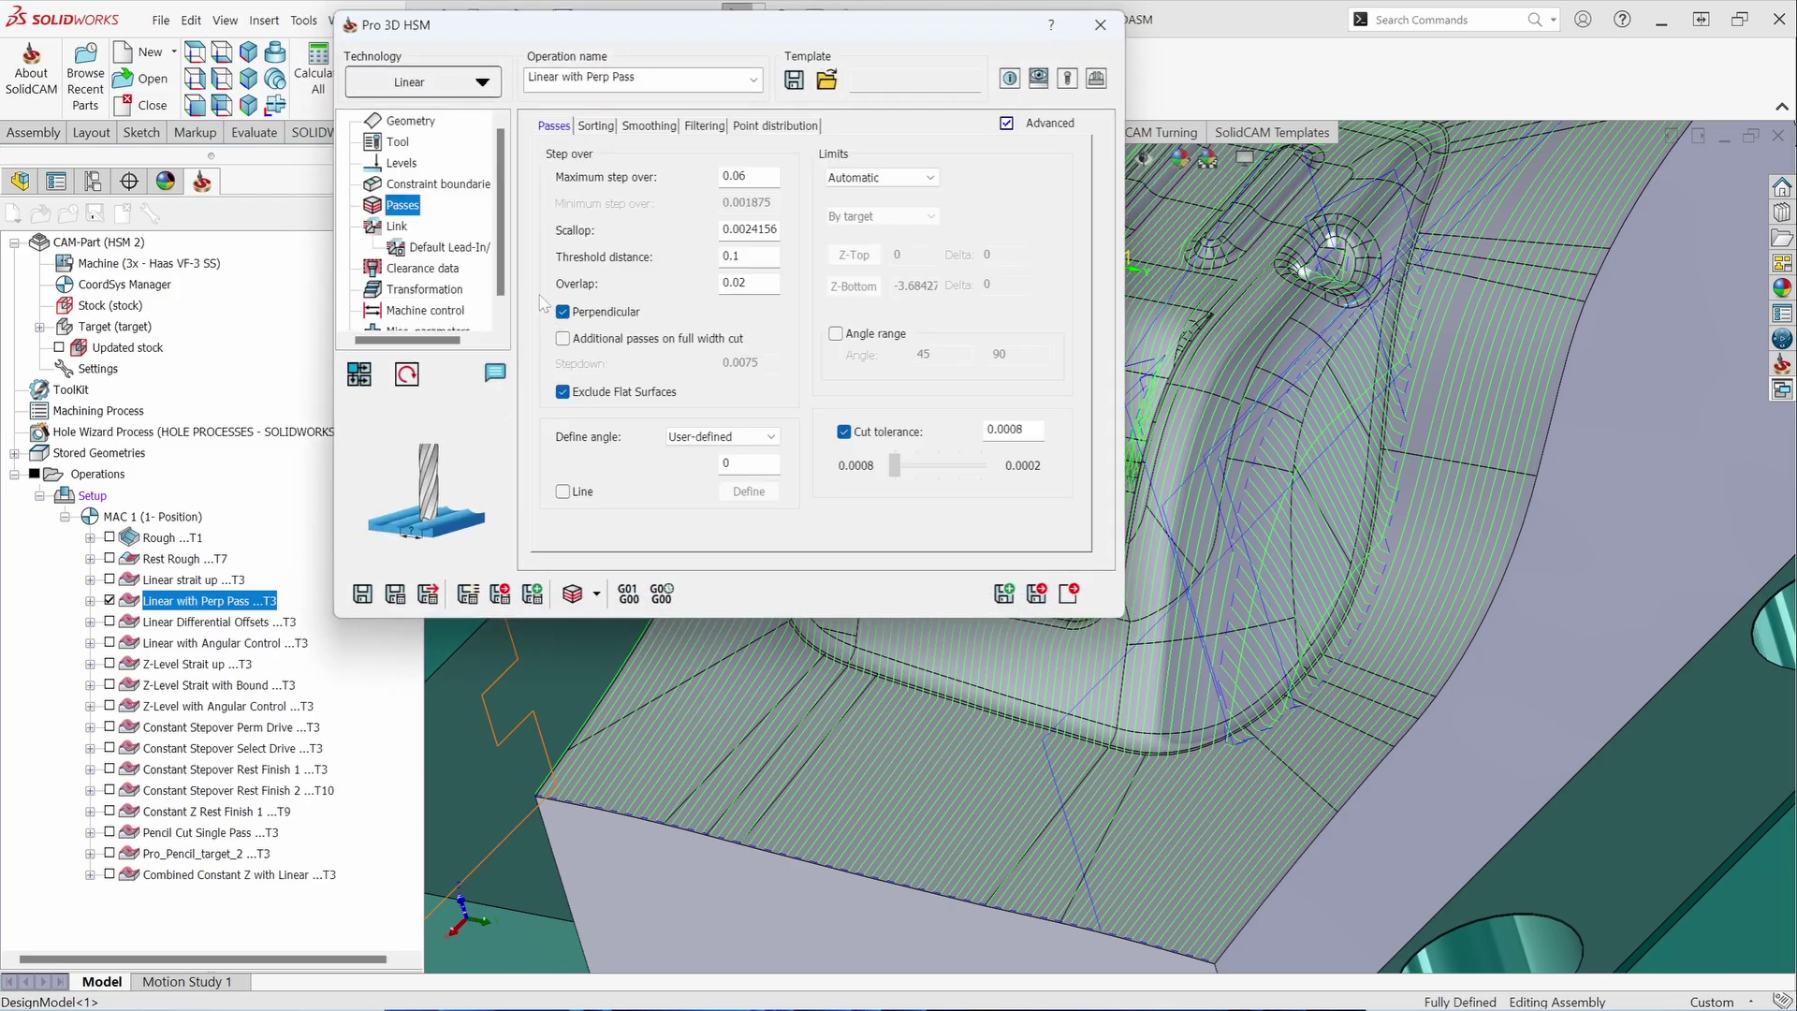
mouse_move(617, 318)
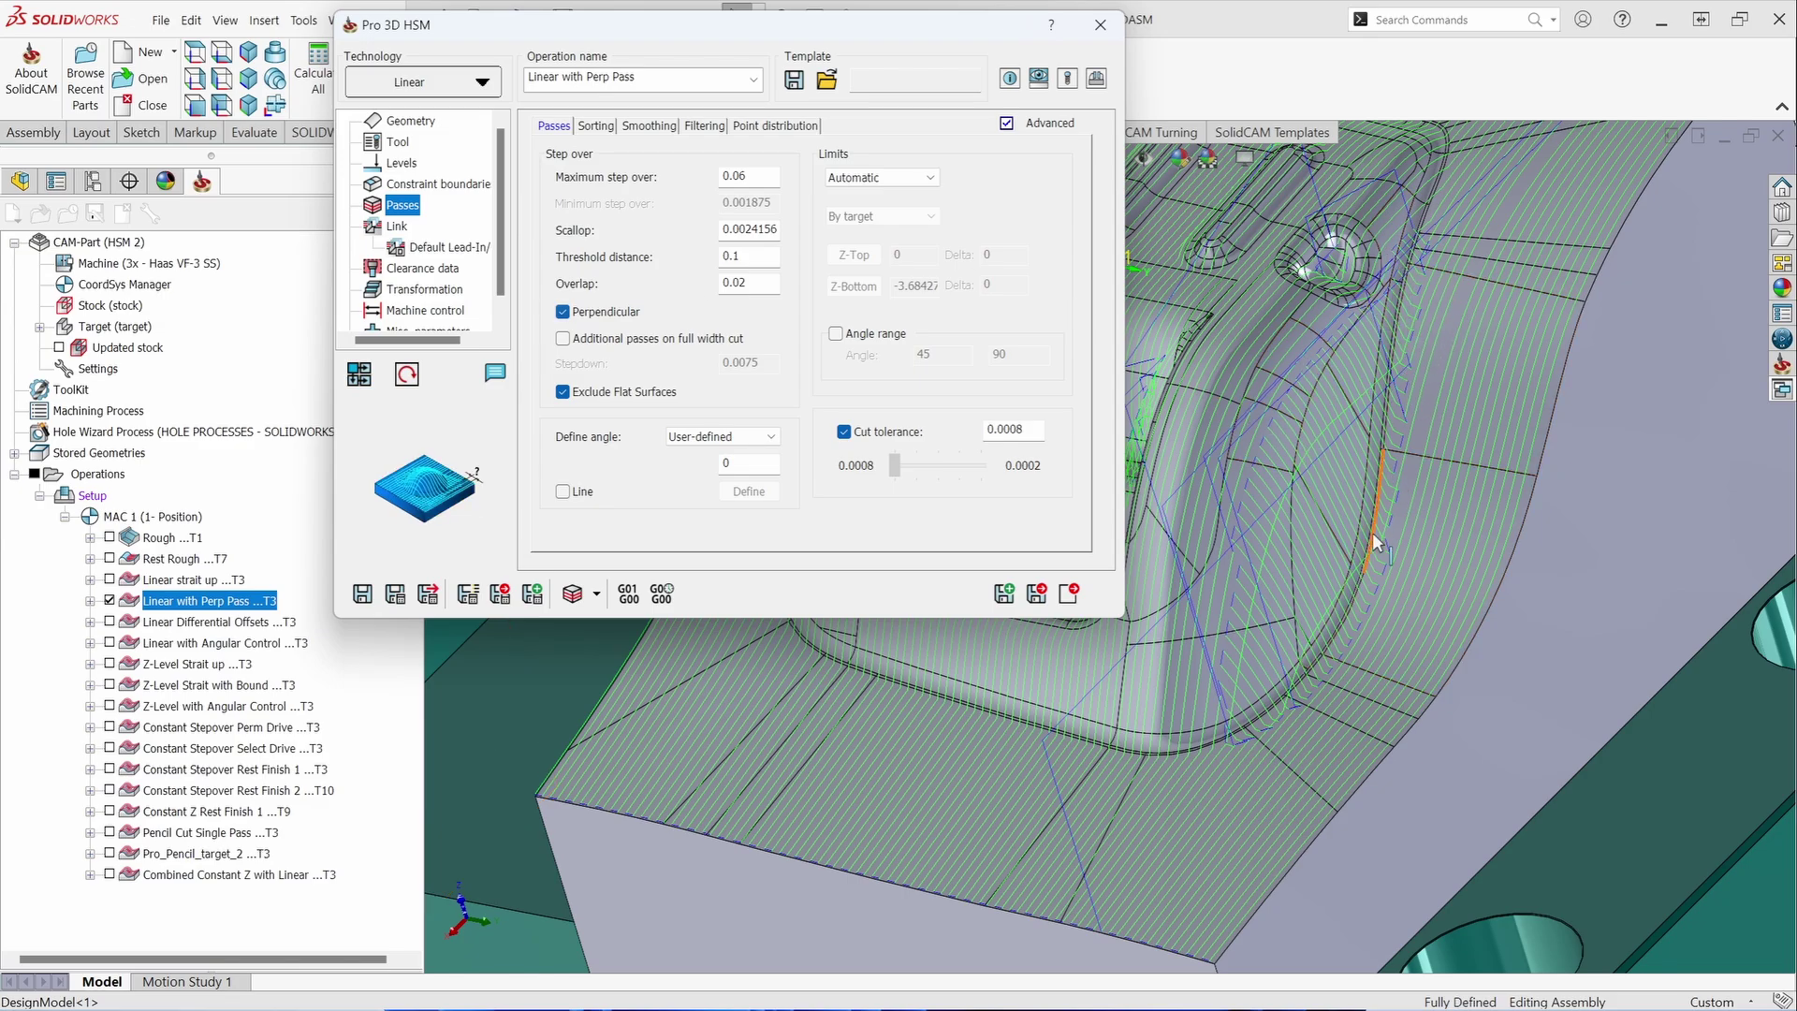
click(596, 125)
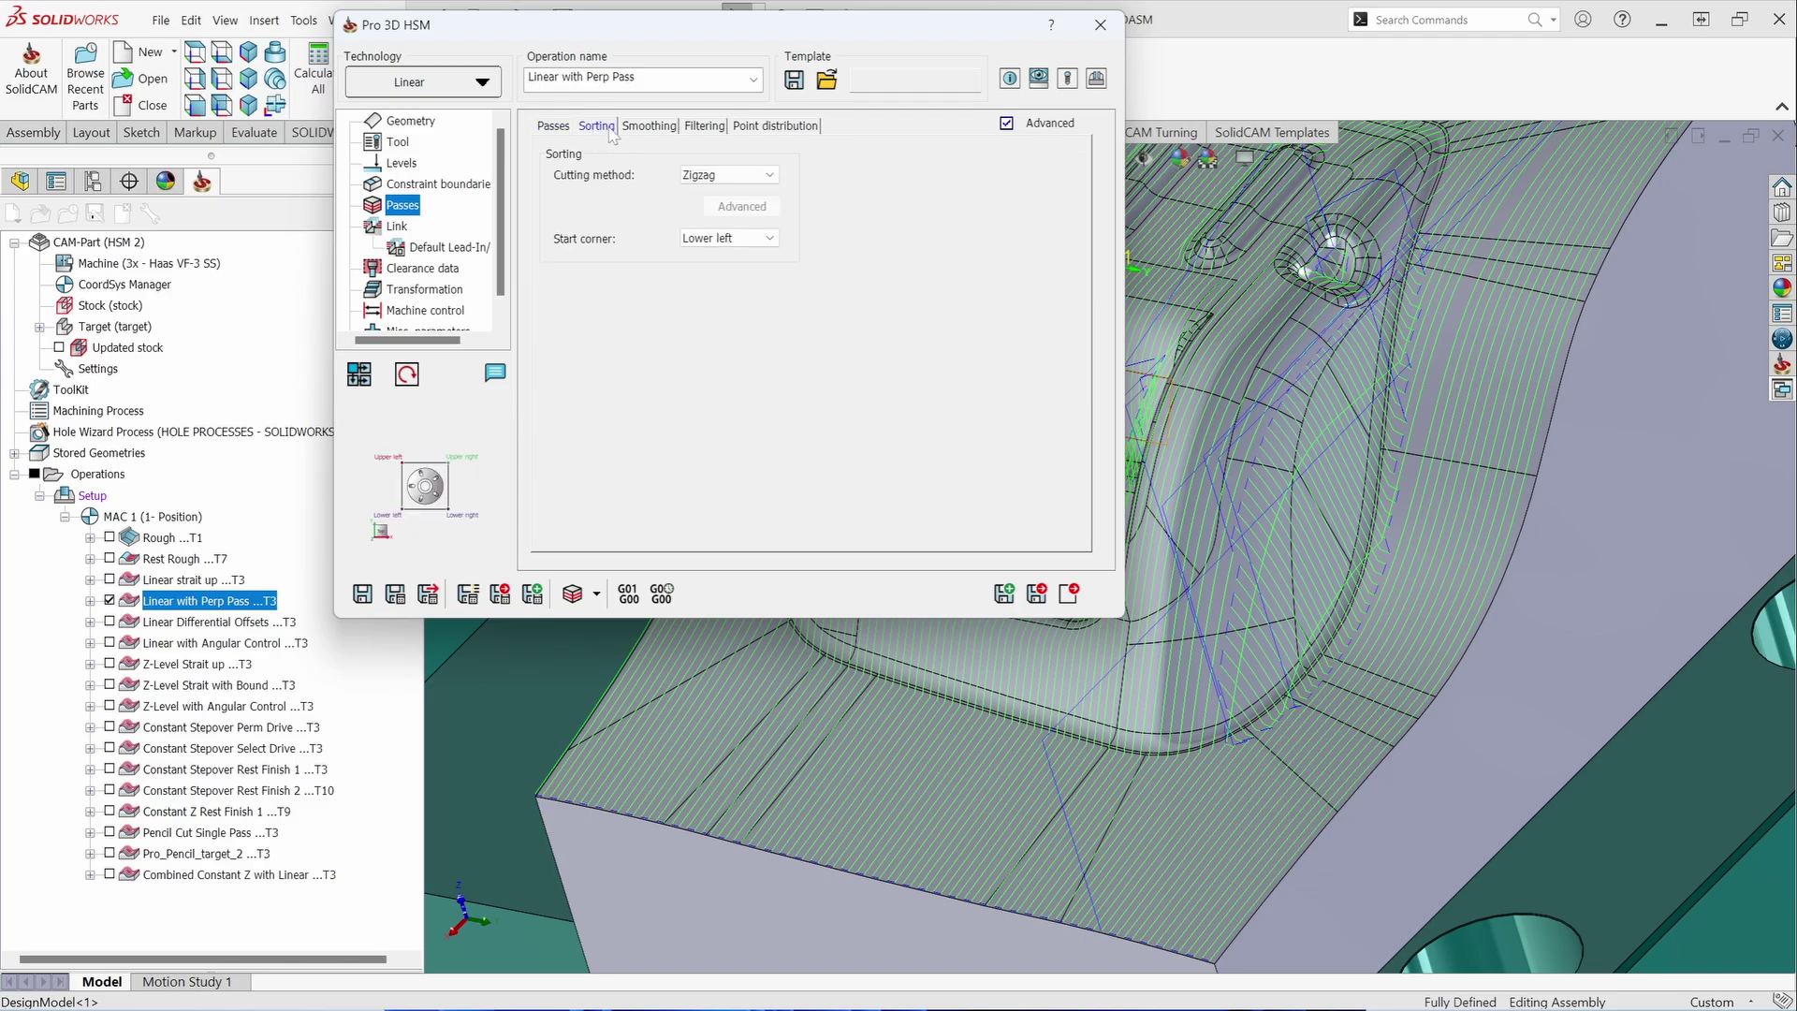
click(555, 126)
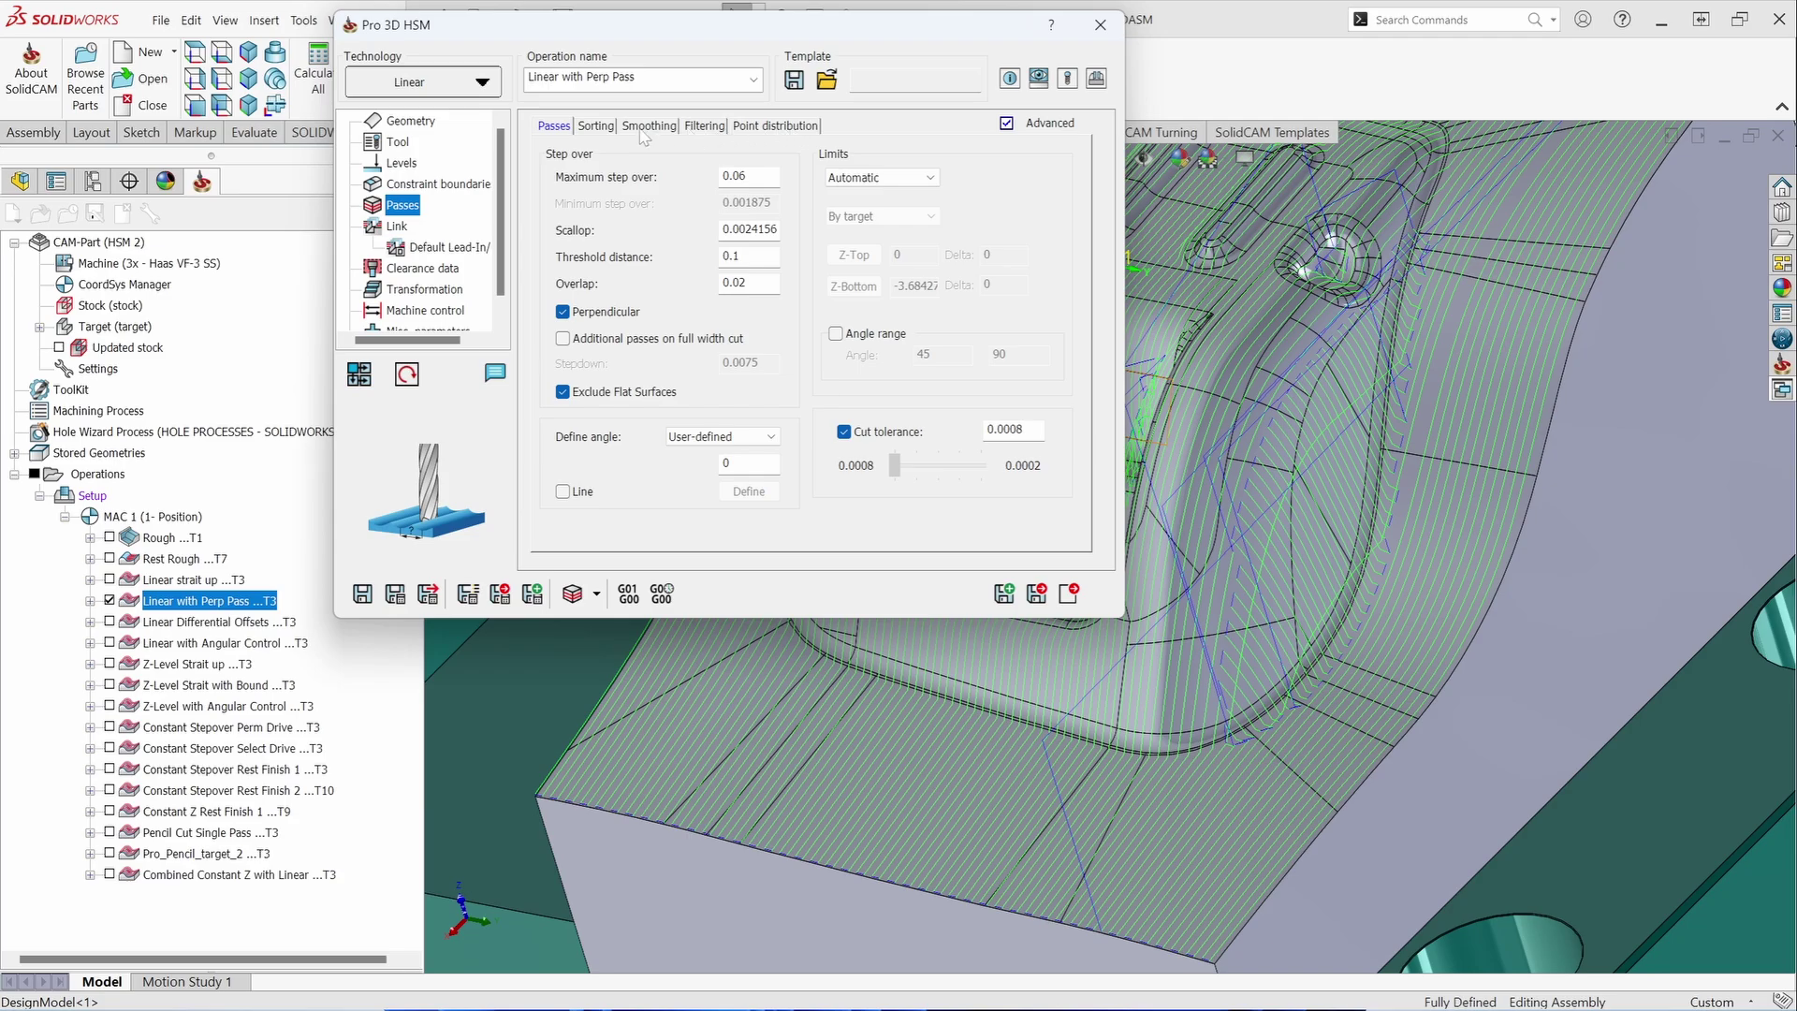
- Try point distribution with a 0.02 maximum and 0.01 minimum distance, and switch both limits and the whole option off
click(749, 127)
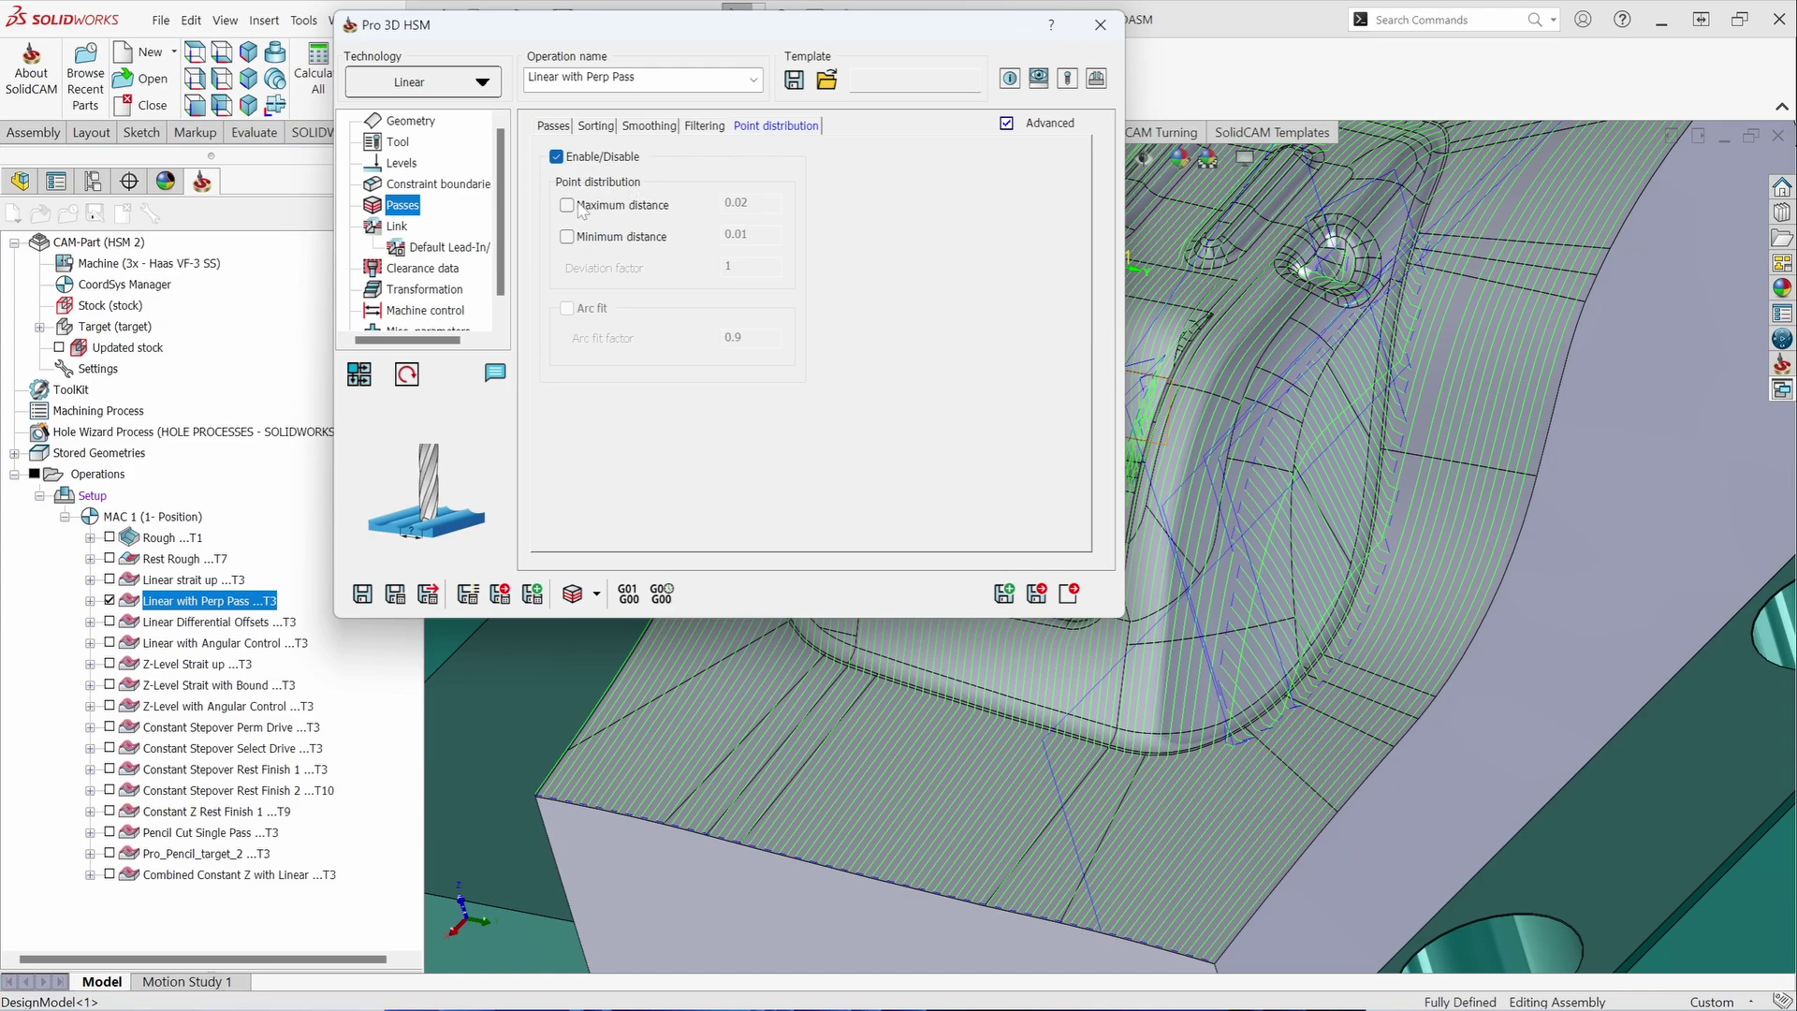
click(582, 208)
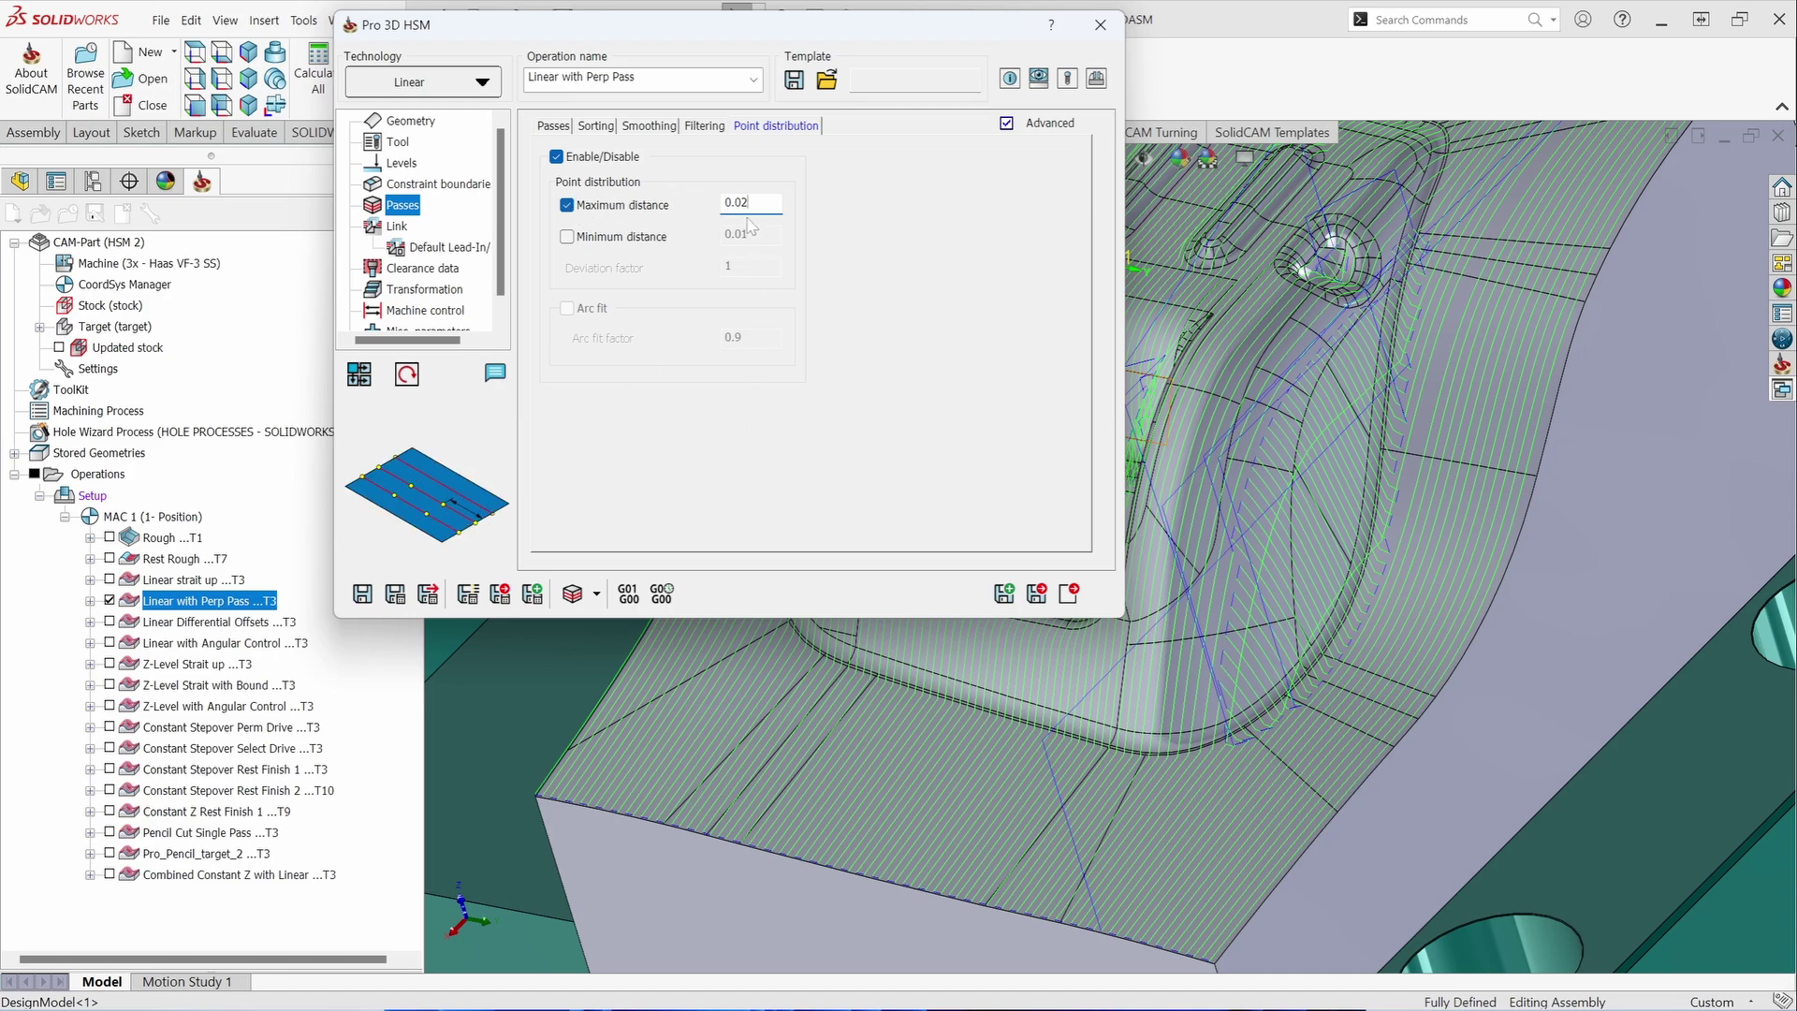
click(567, 237)
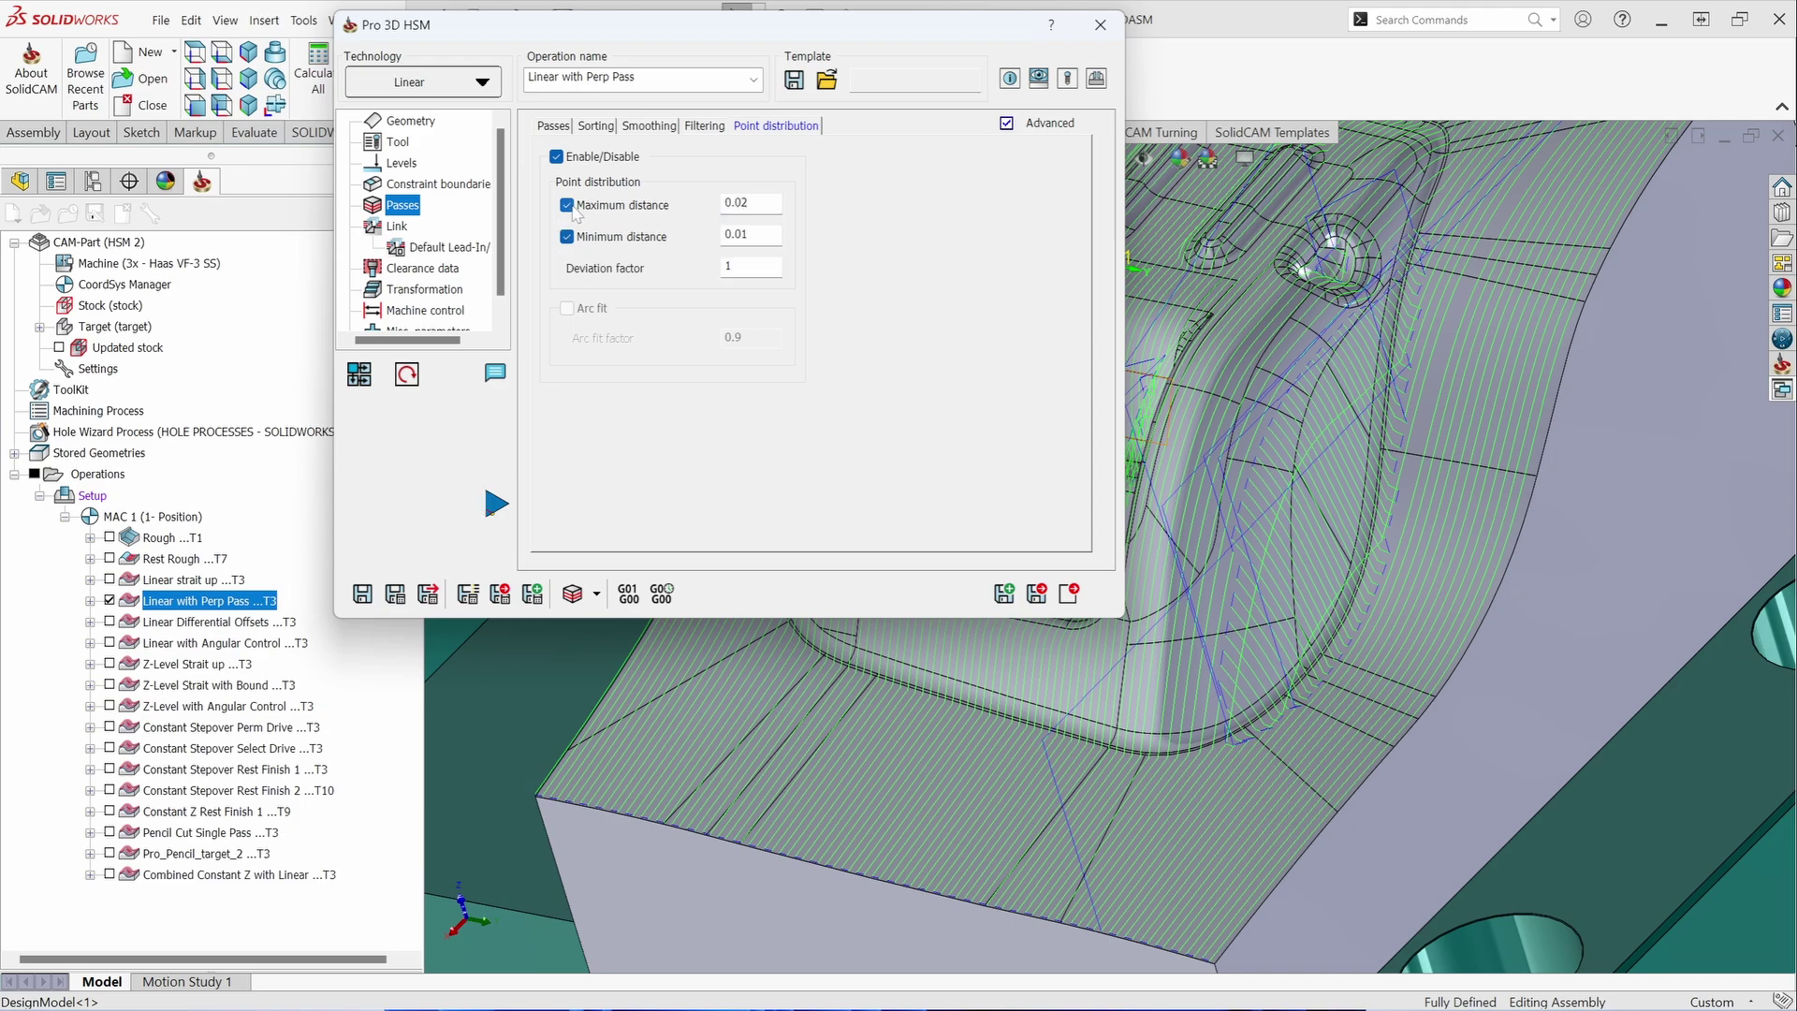
click(566, 237)
click(568, 208)
click(557, 156)
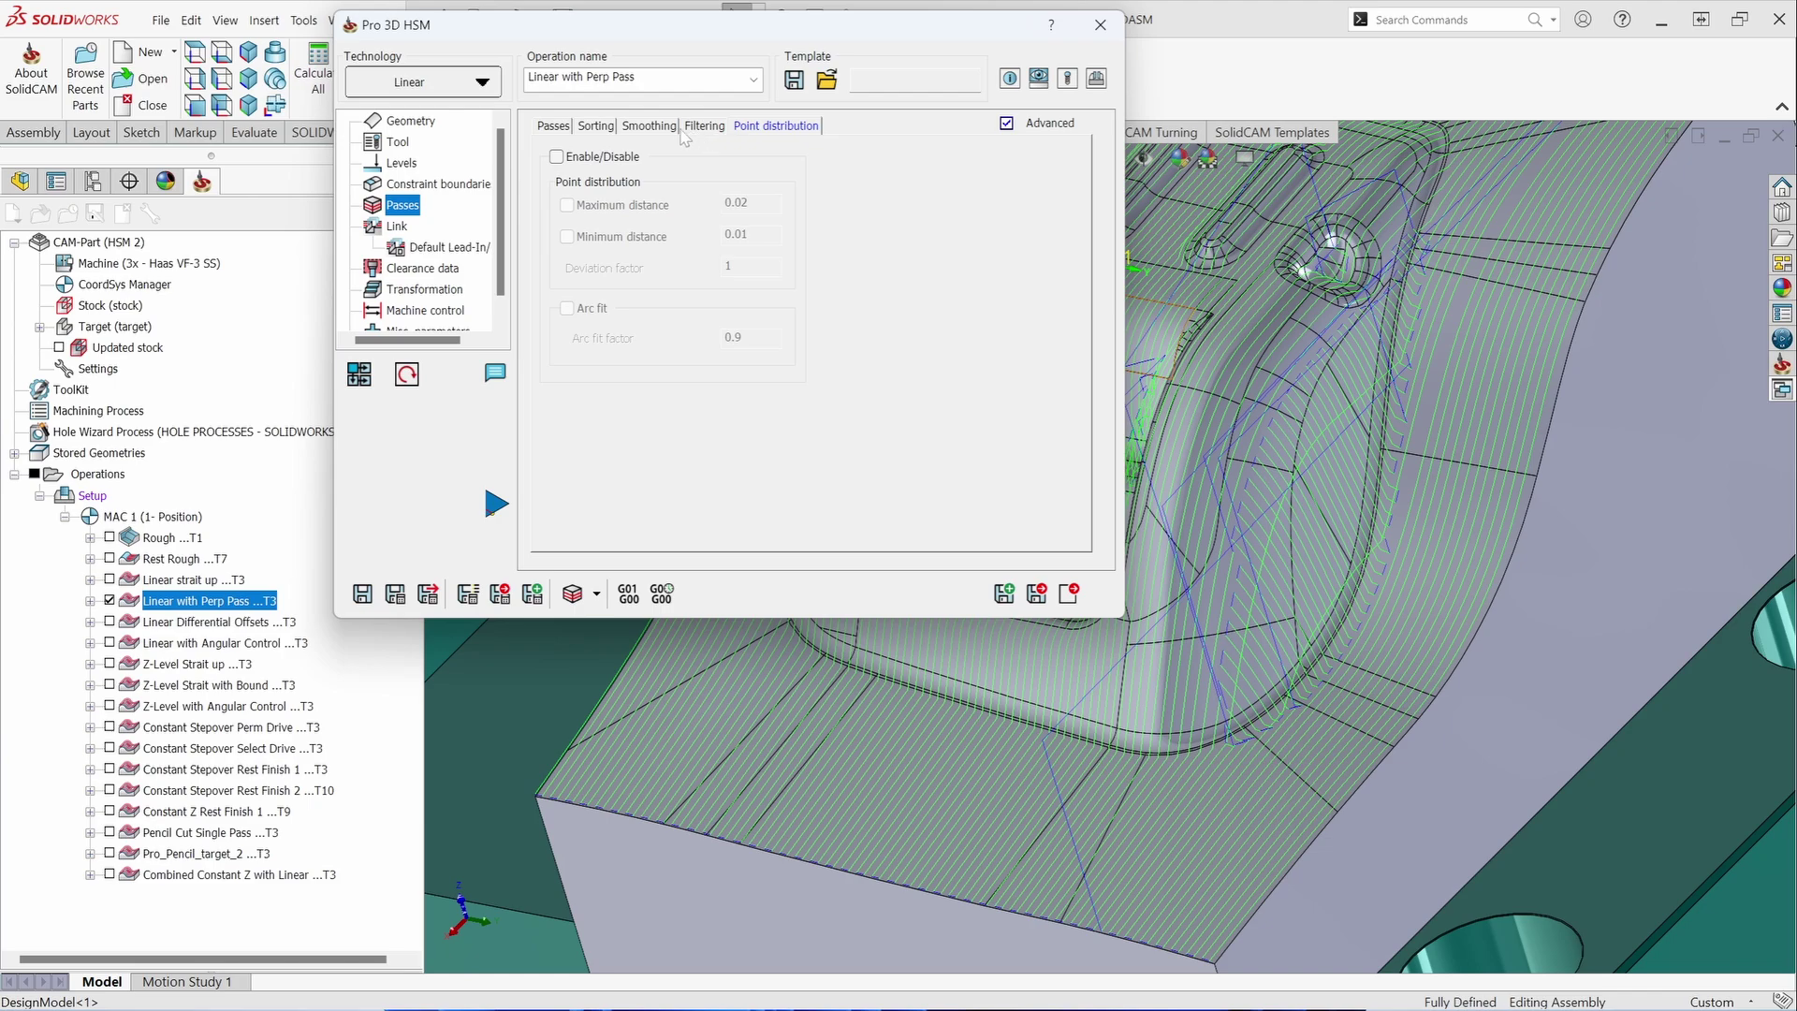
- Re-enable point distribution, try only the 0.01 minimum distance, and close the operation with that limit cleared
click(557, 158)
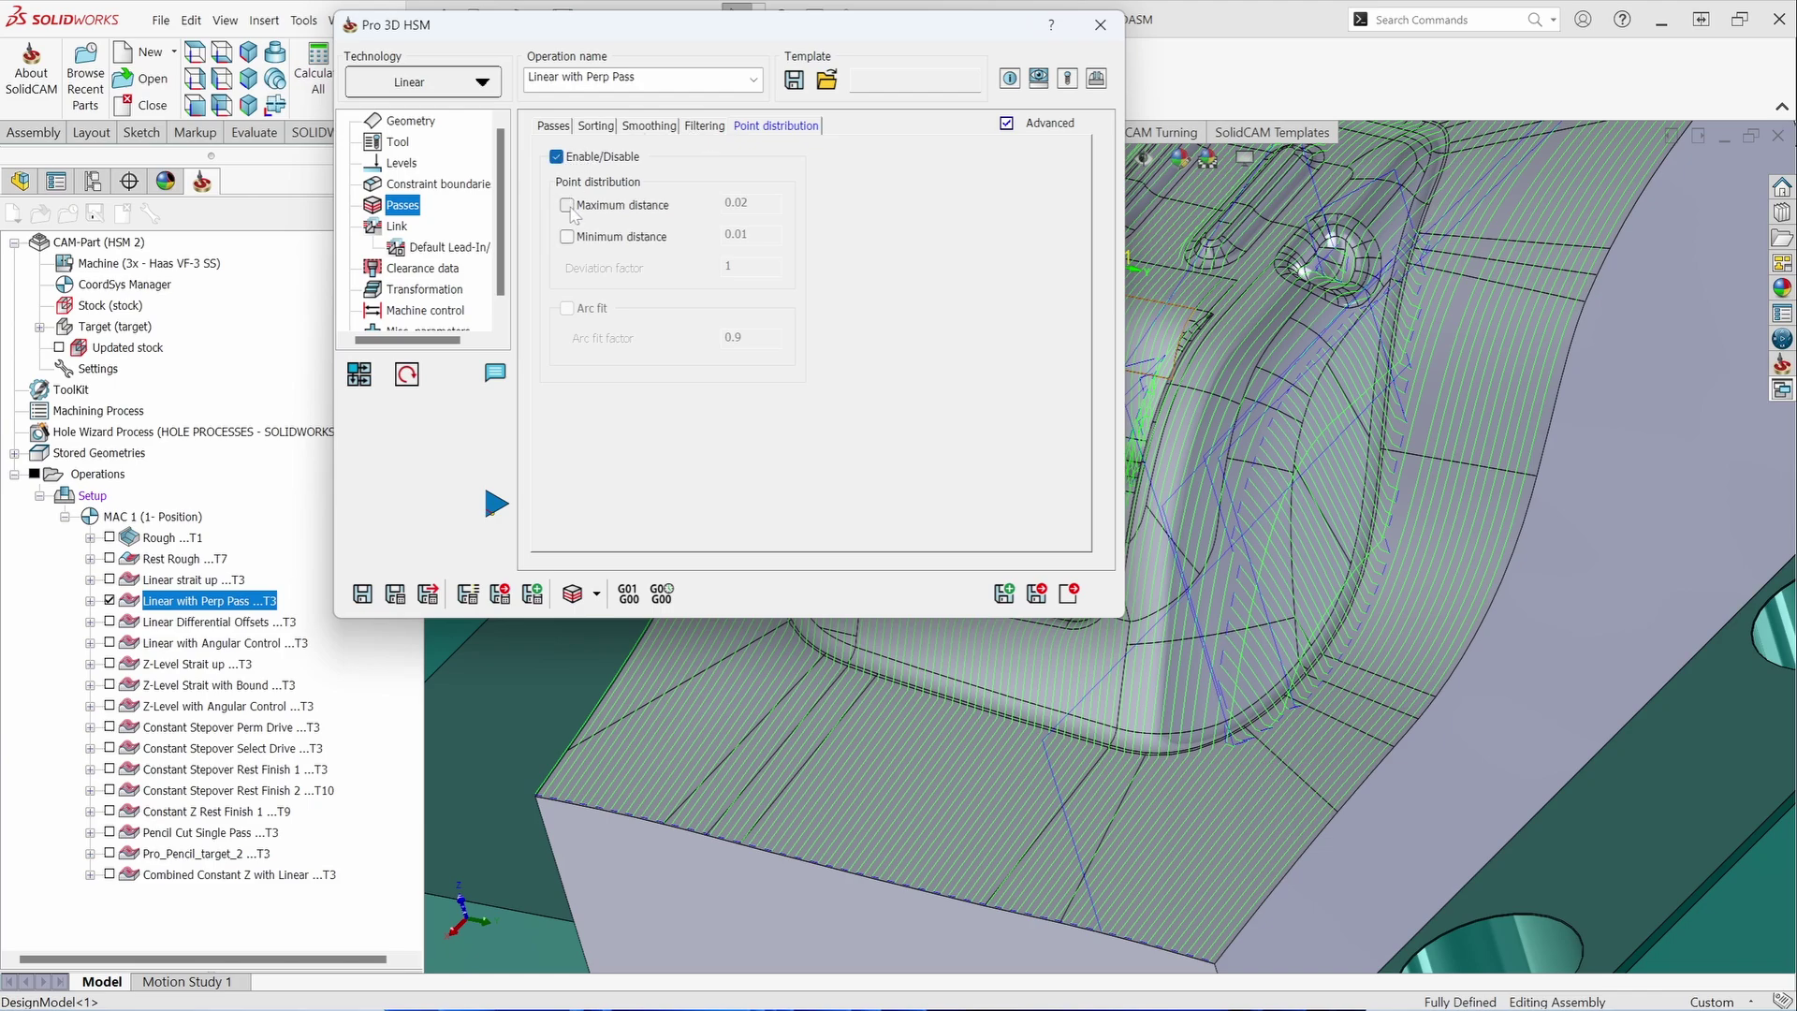
click(567, 237)
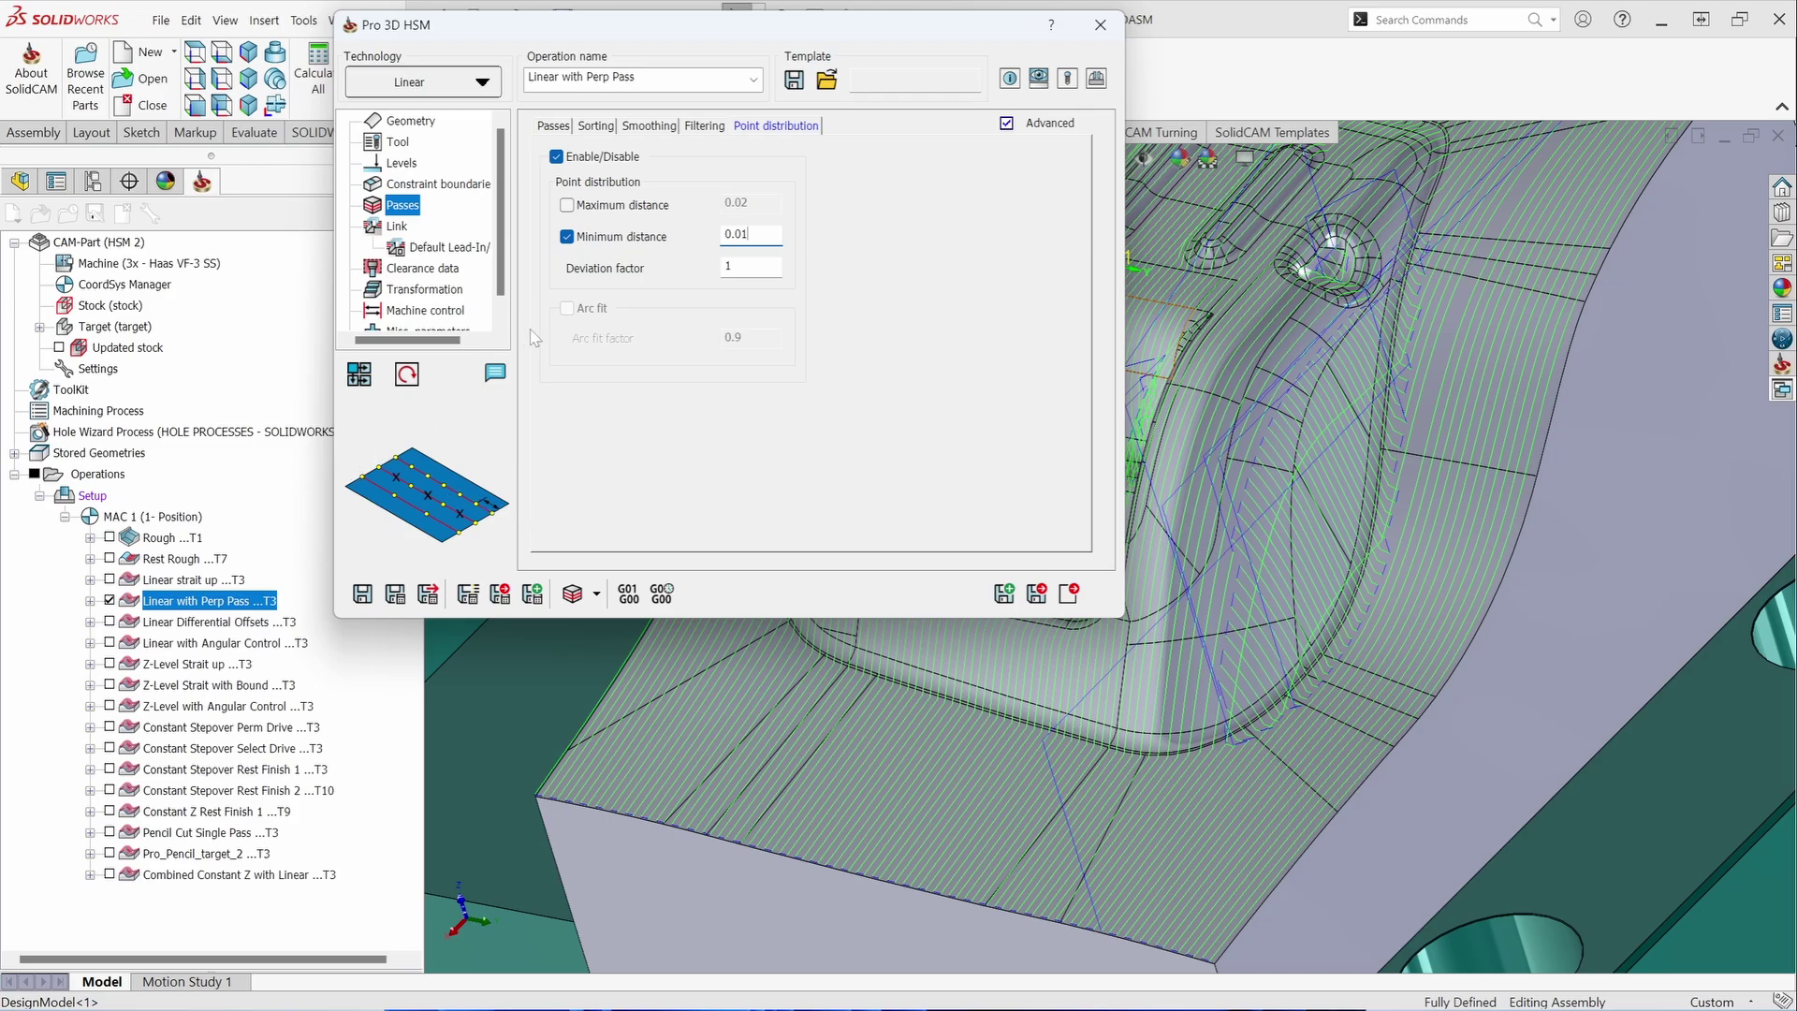
click(566, 237)
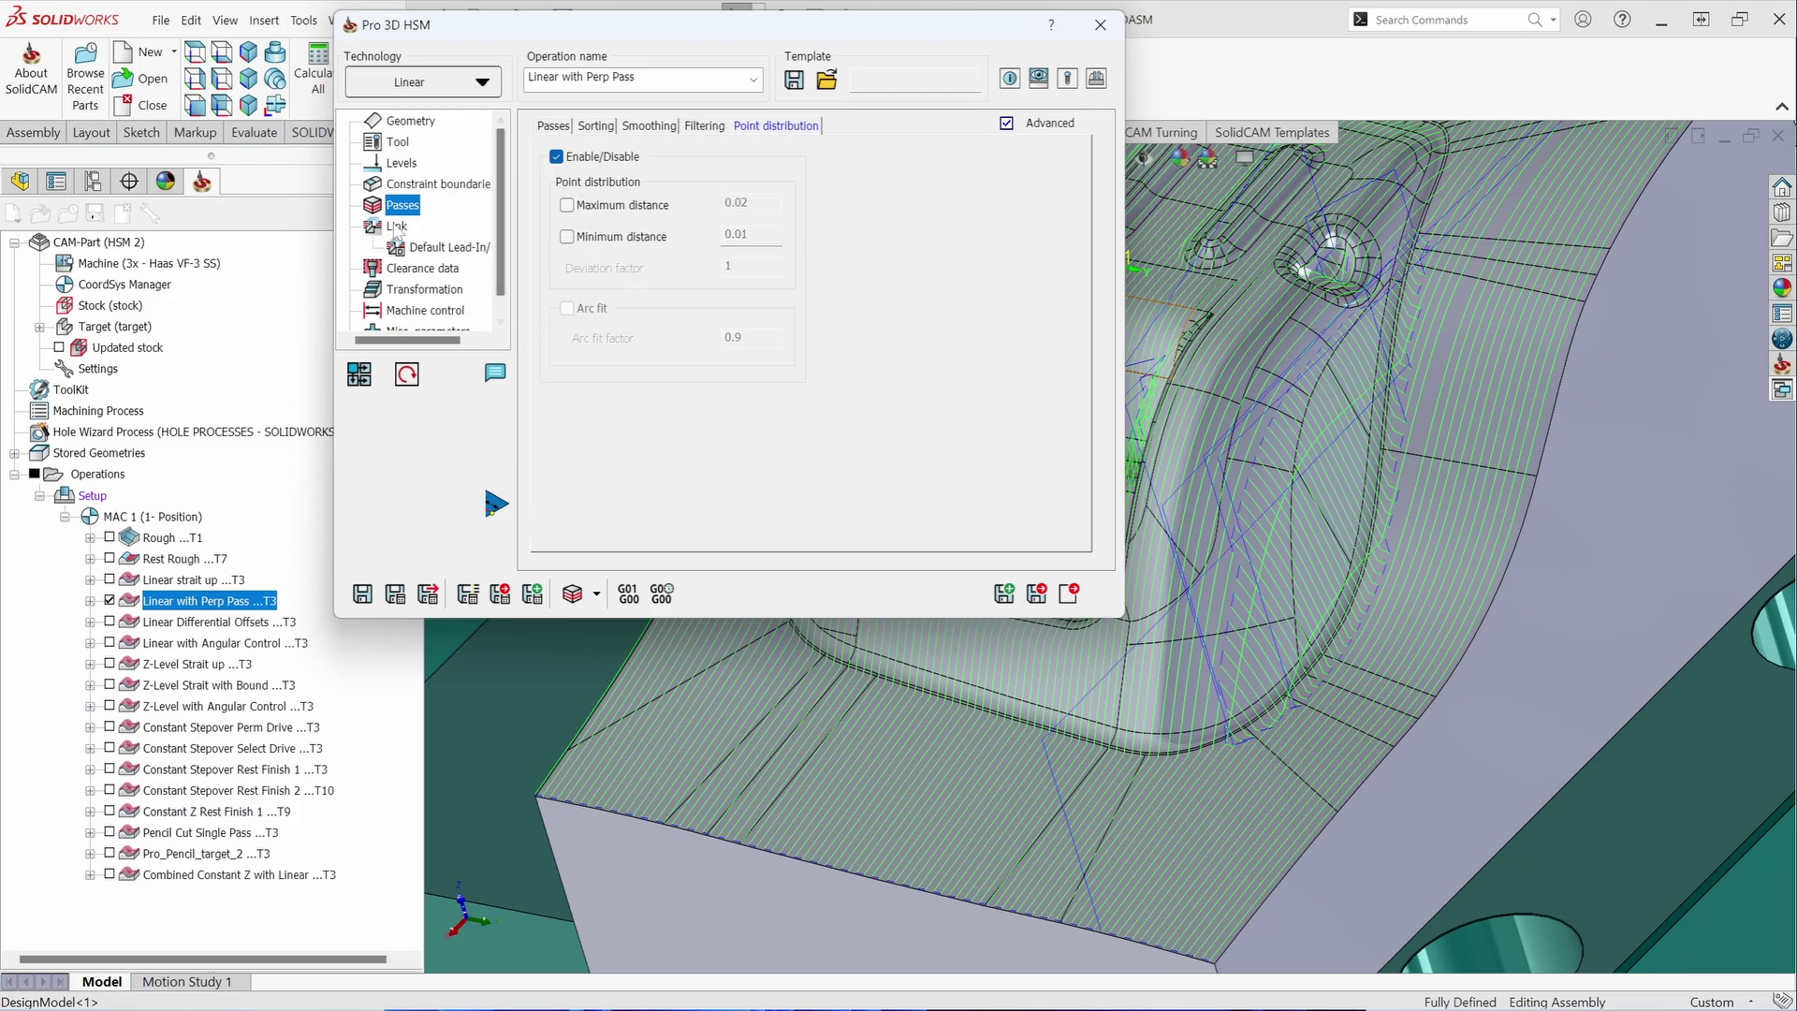
click(1101, 24)
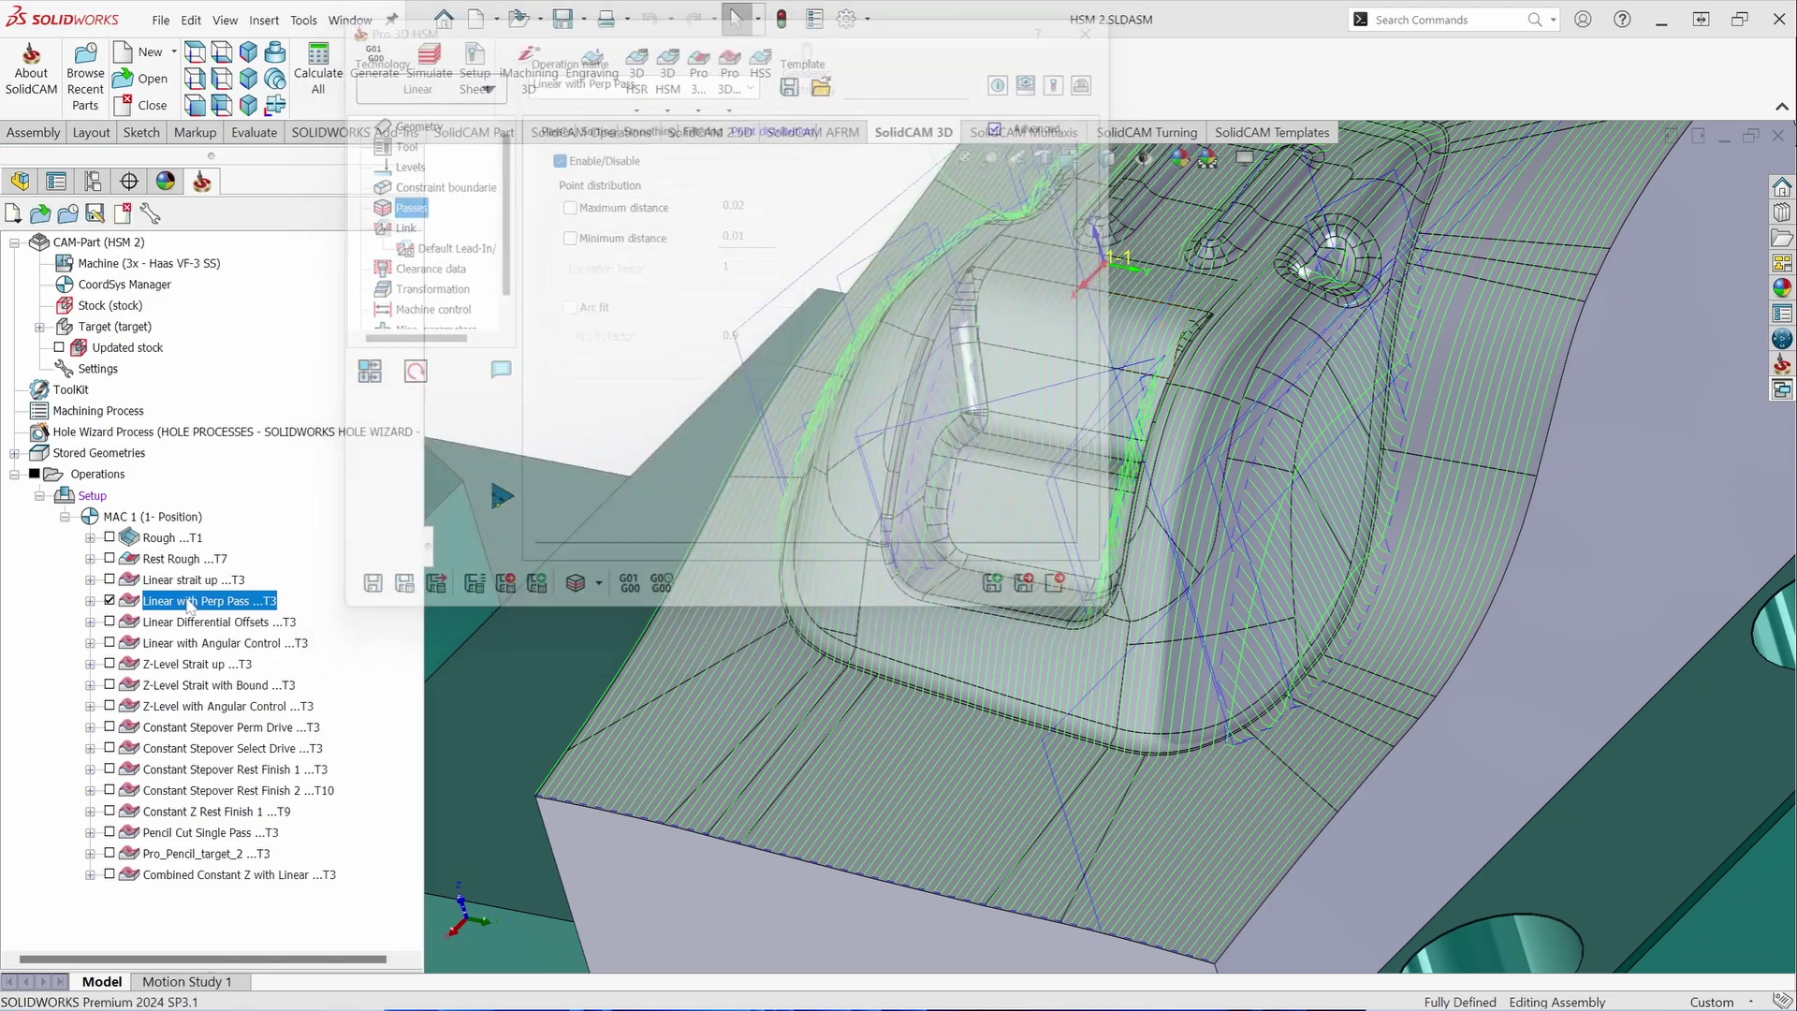
- Display the Linear Differential Offsets toolpath in place of Linear with Perp Pass, and open that operation's geometry settings
click(110, 601)
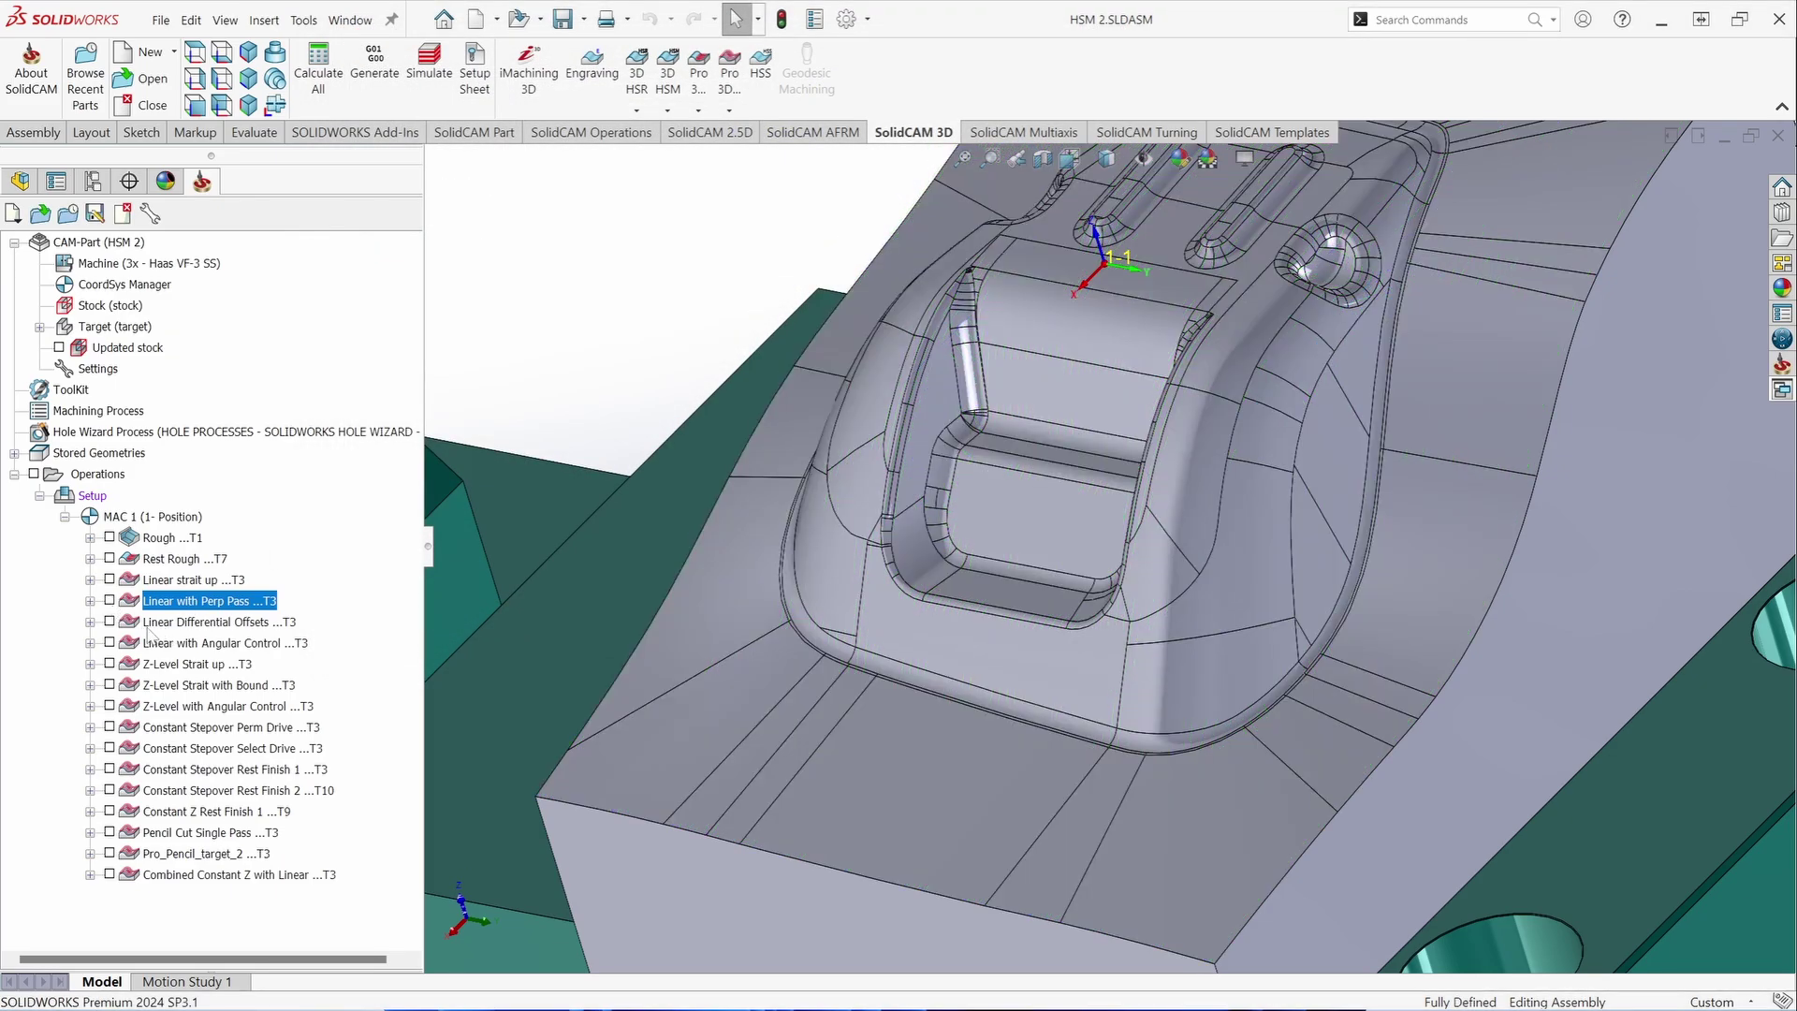
click(110, 621)
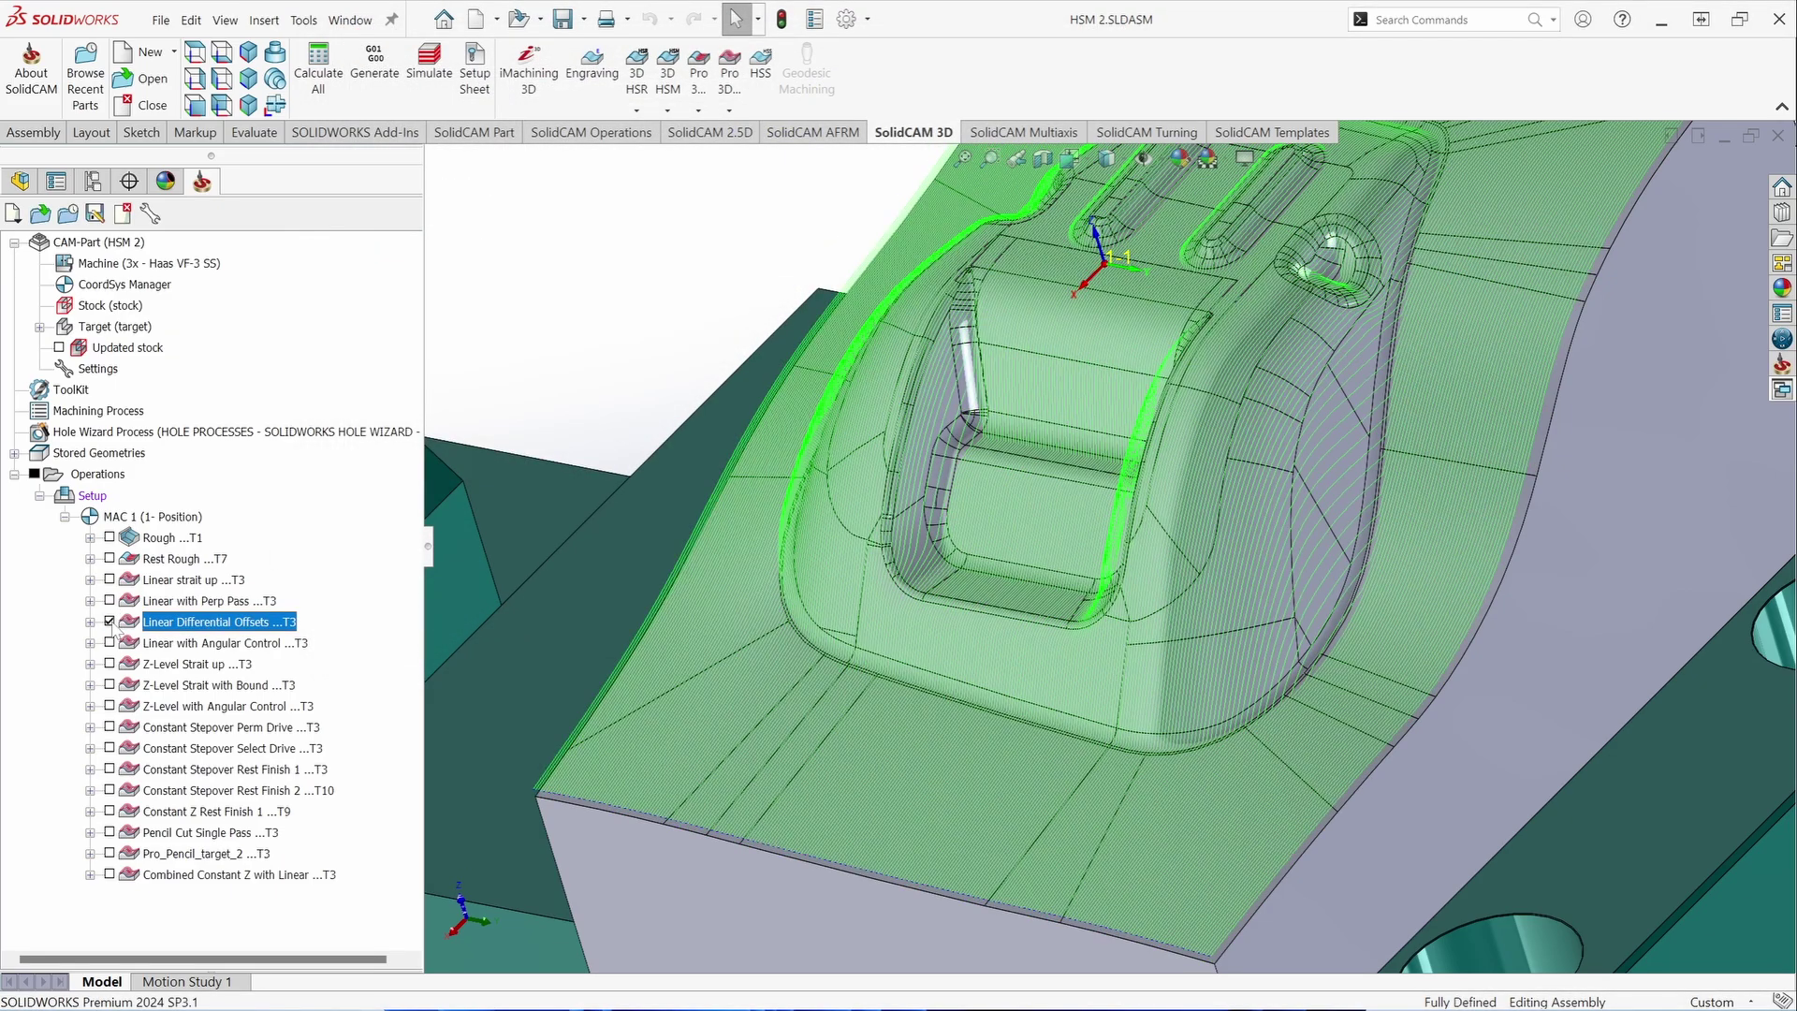
double_click(225, 623)
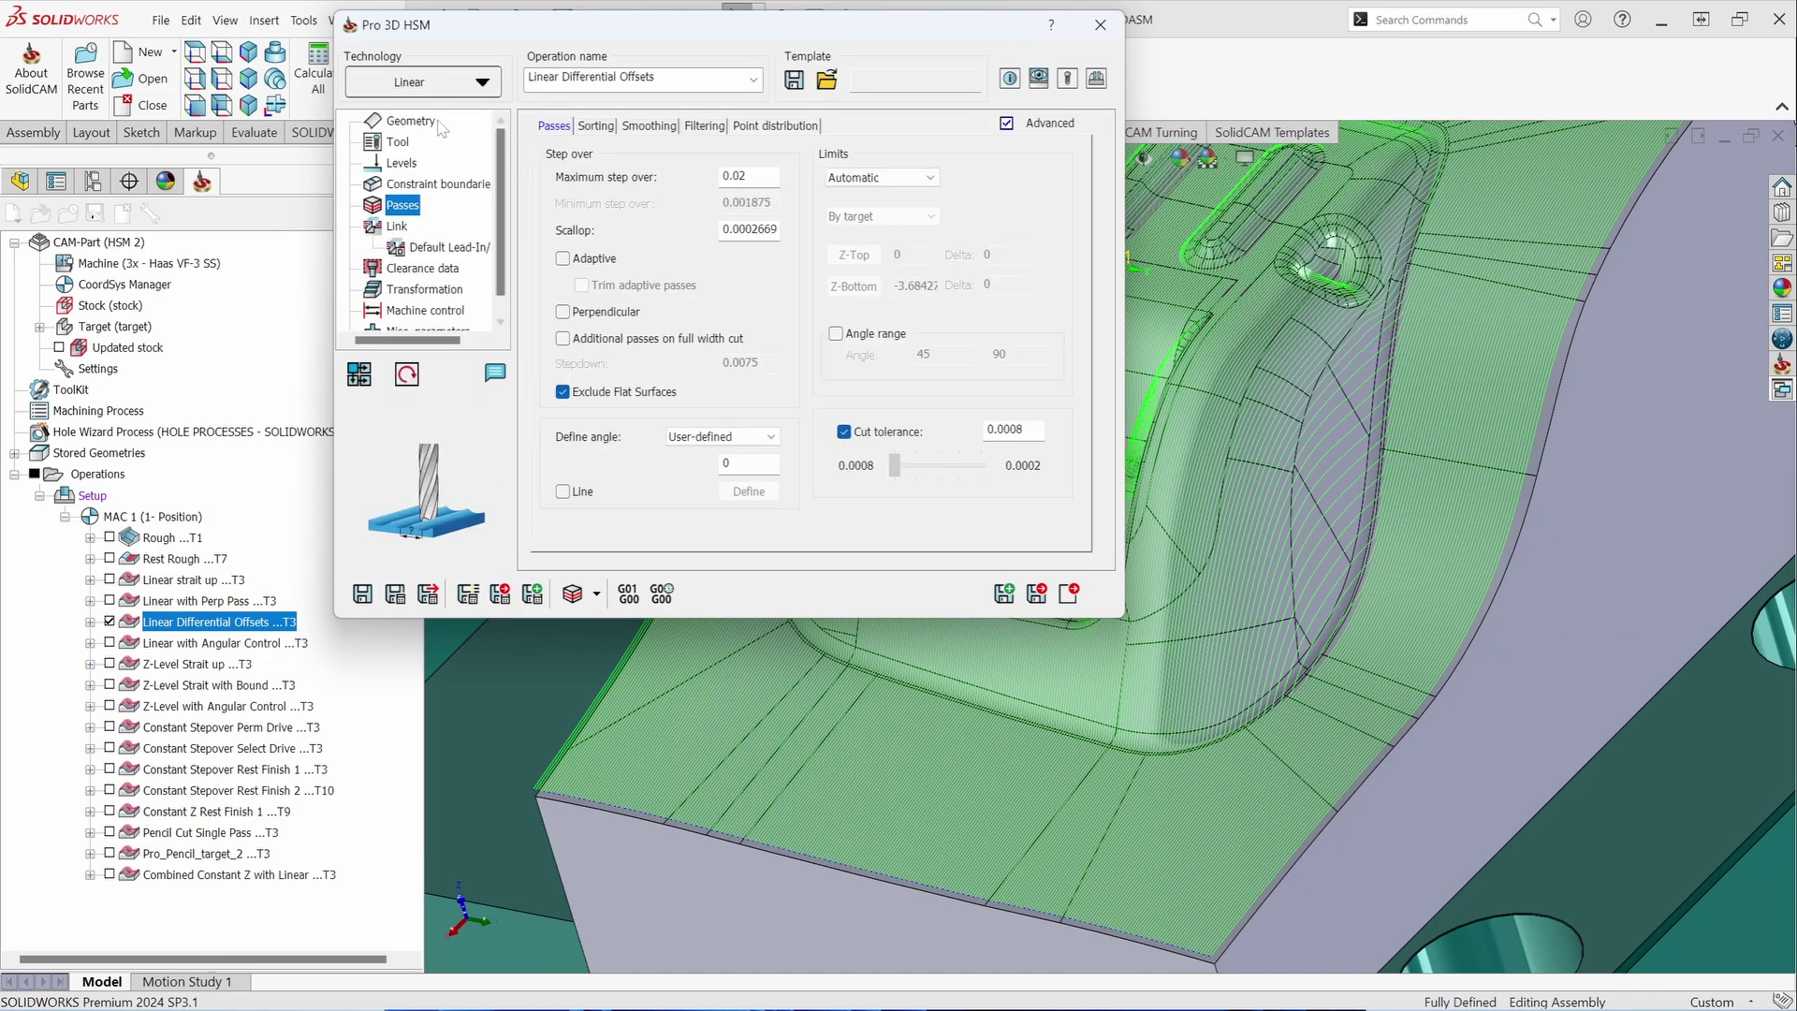
click(434, 125)
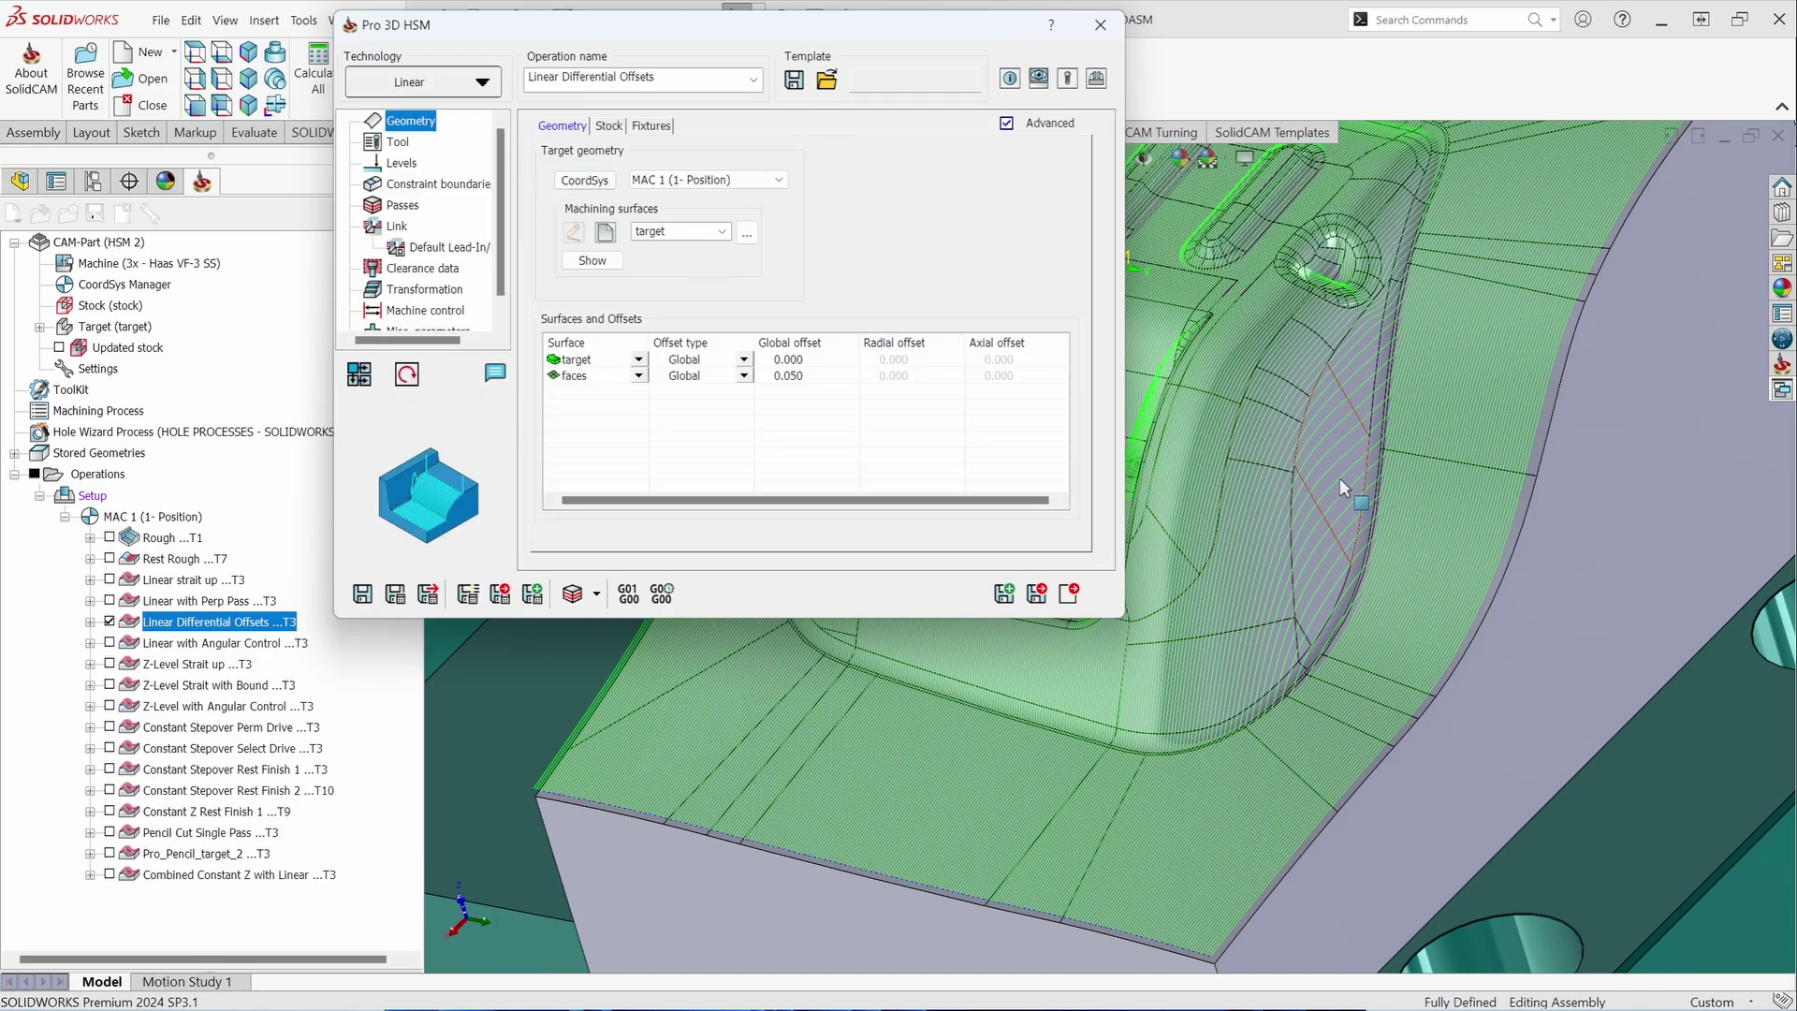
- Highlight the faces entry of the surfaces and offsets list, and examine its selection options and the faces it covers on the part
scroll(1344, 487, up, 5)
scroll(1315, 304, down, 5)
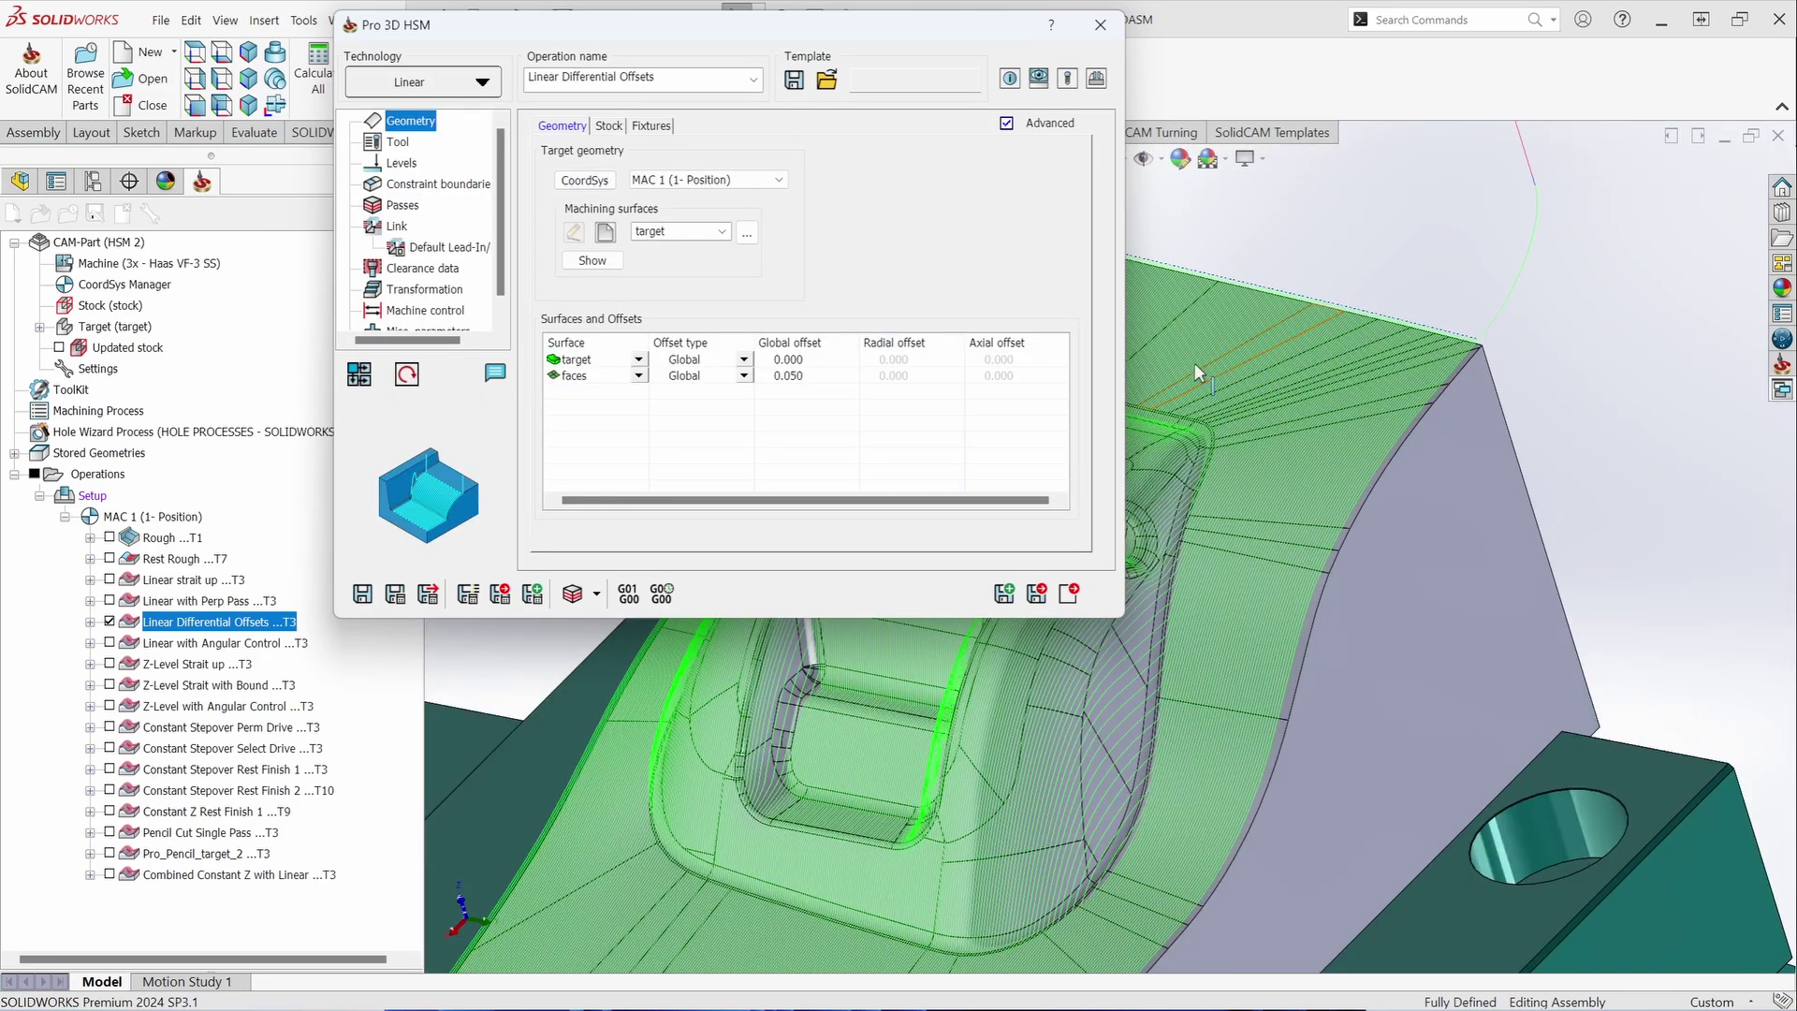
scroll(1199, 373, down, 2)
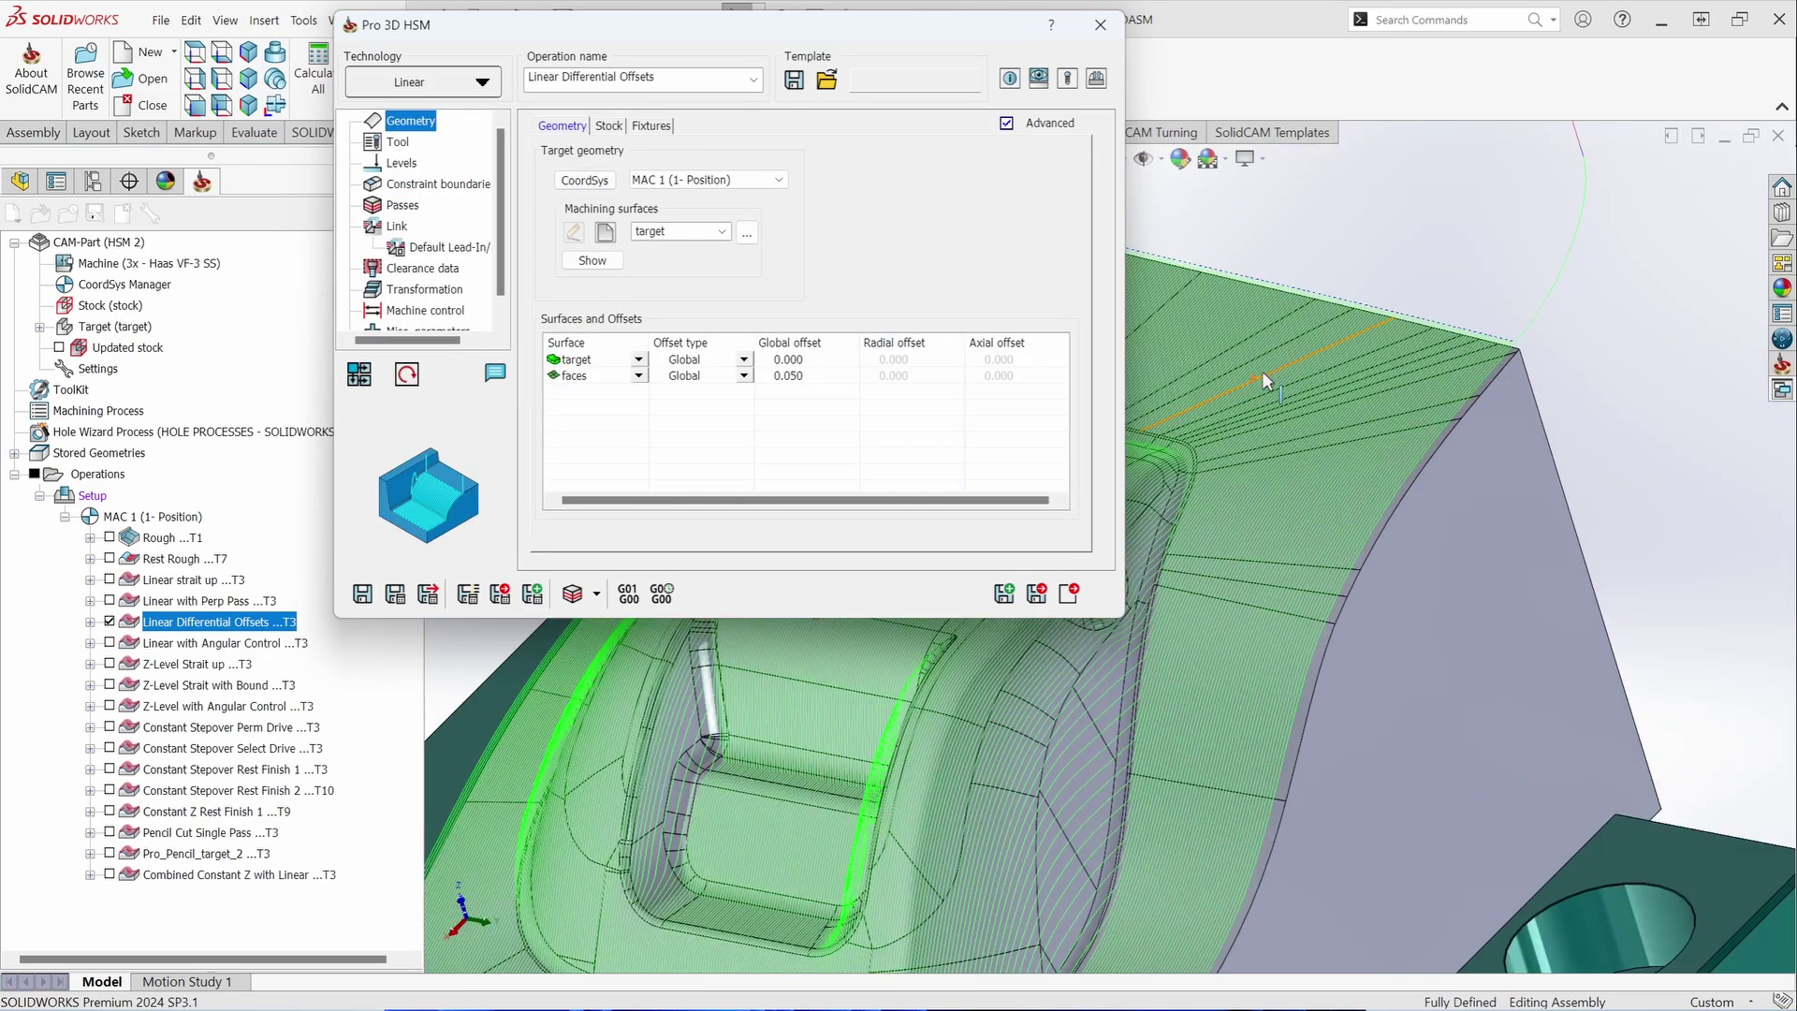
click(607, 375)
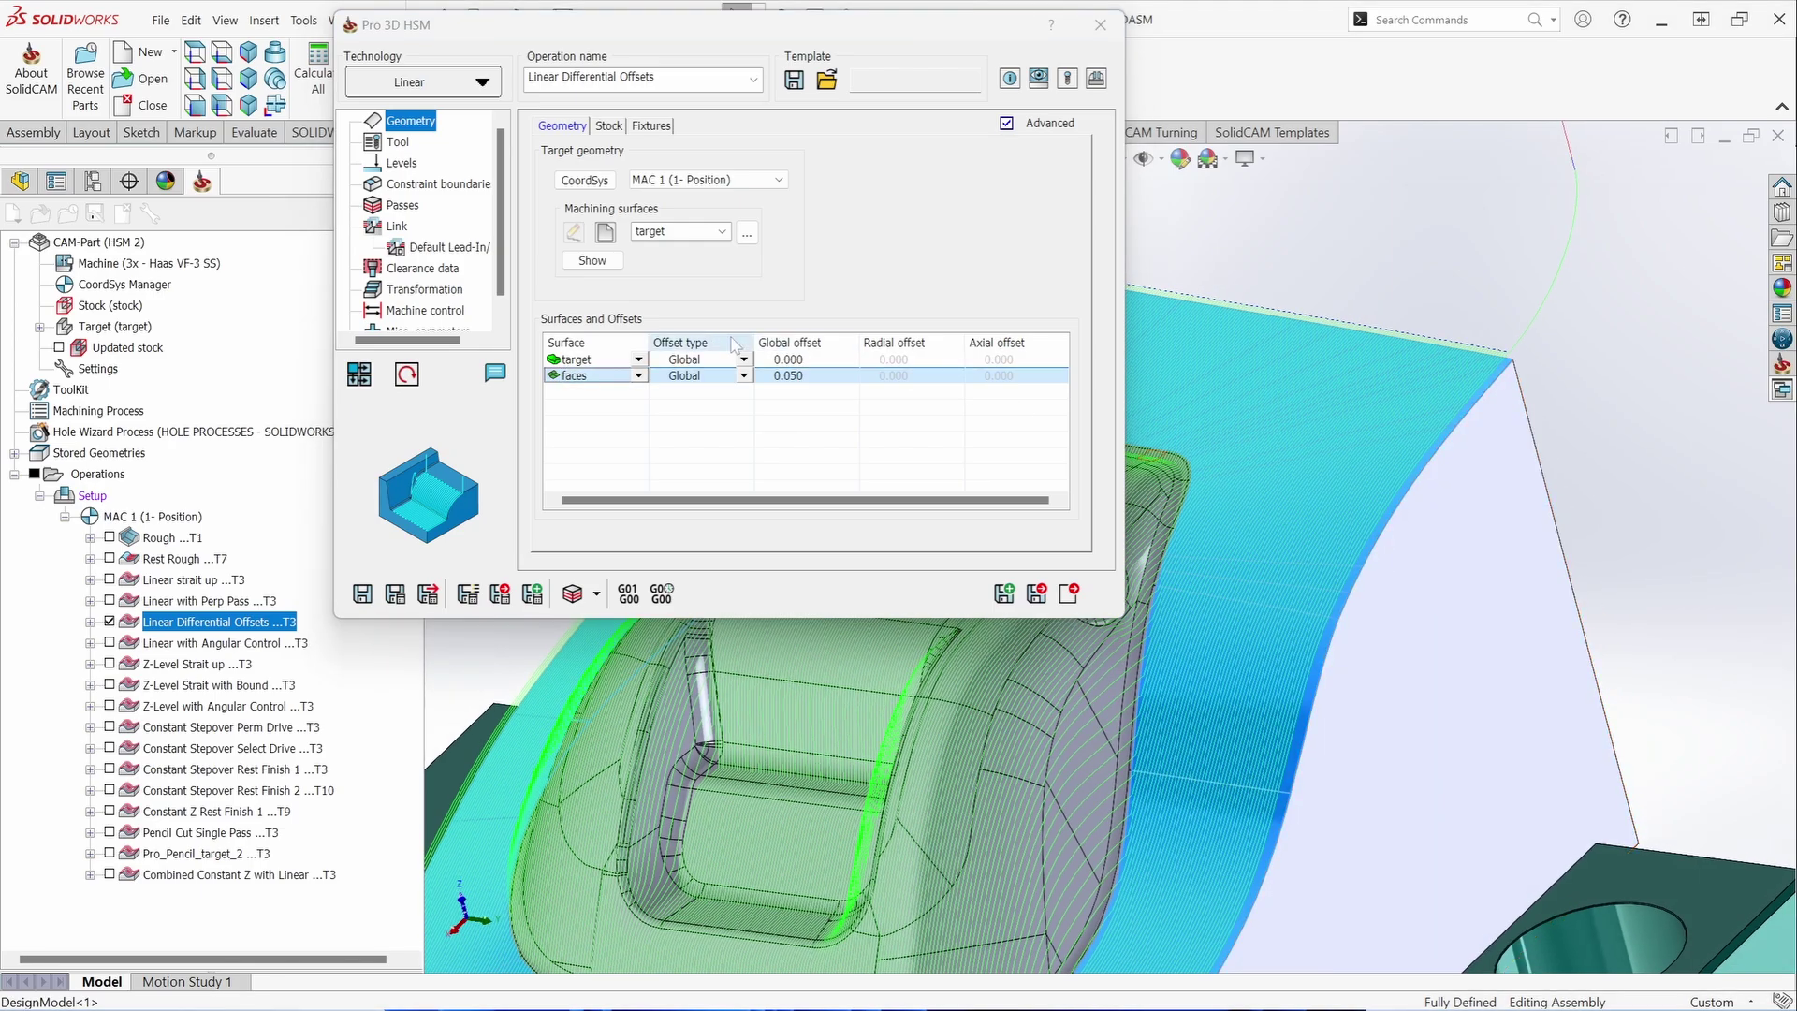
right_click(591, 391)
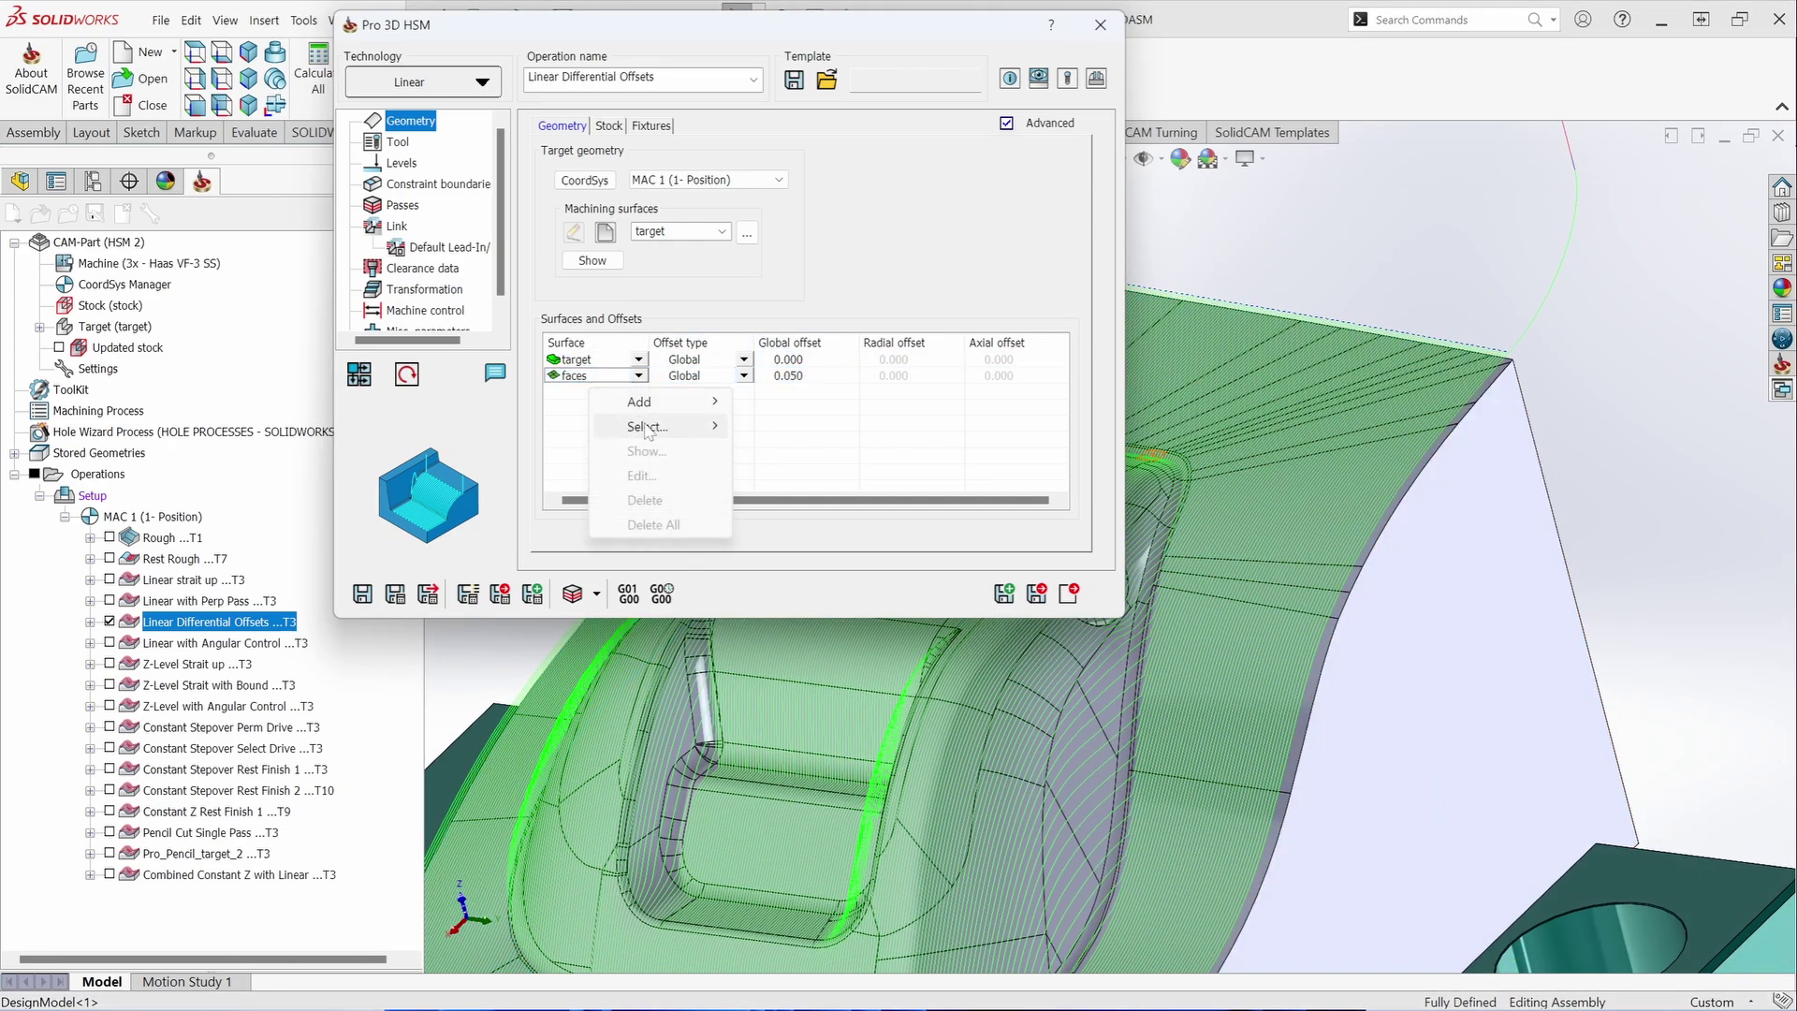
mouse_move(646, 430)
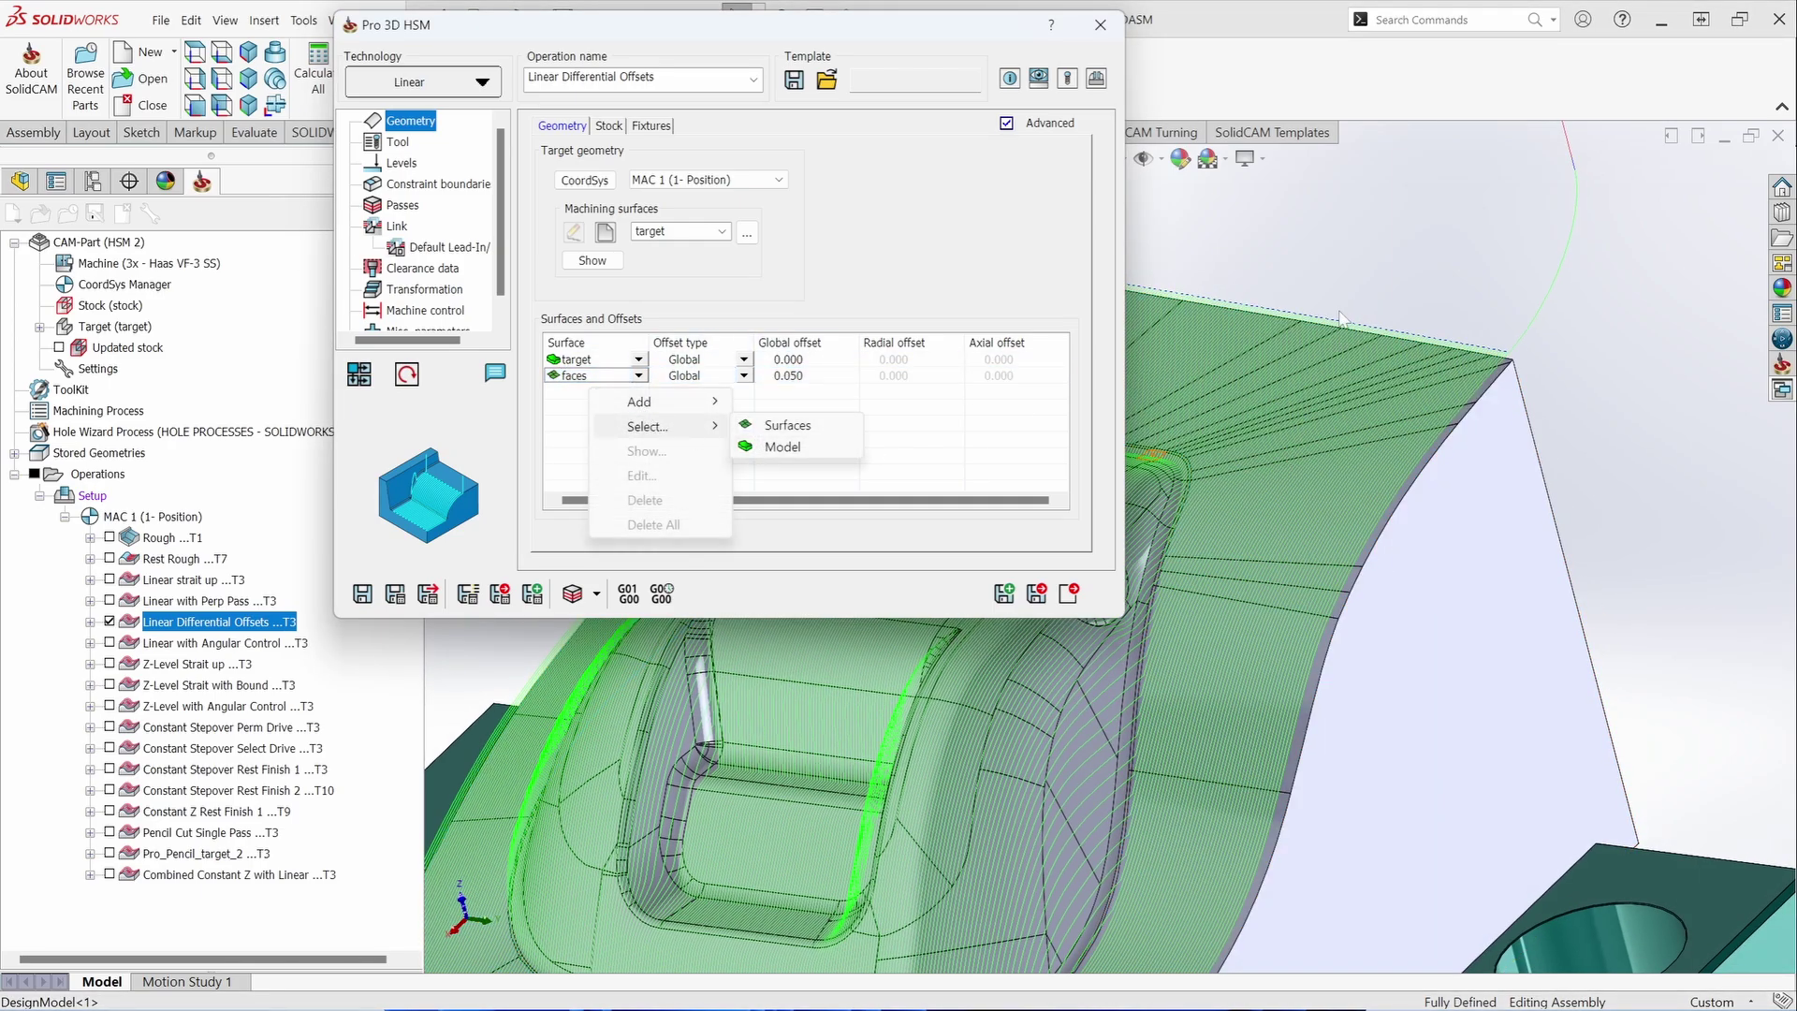
click(573, 376)
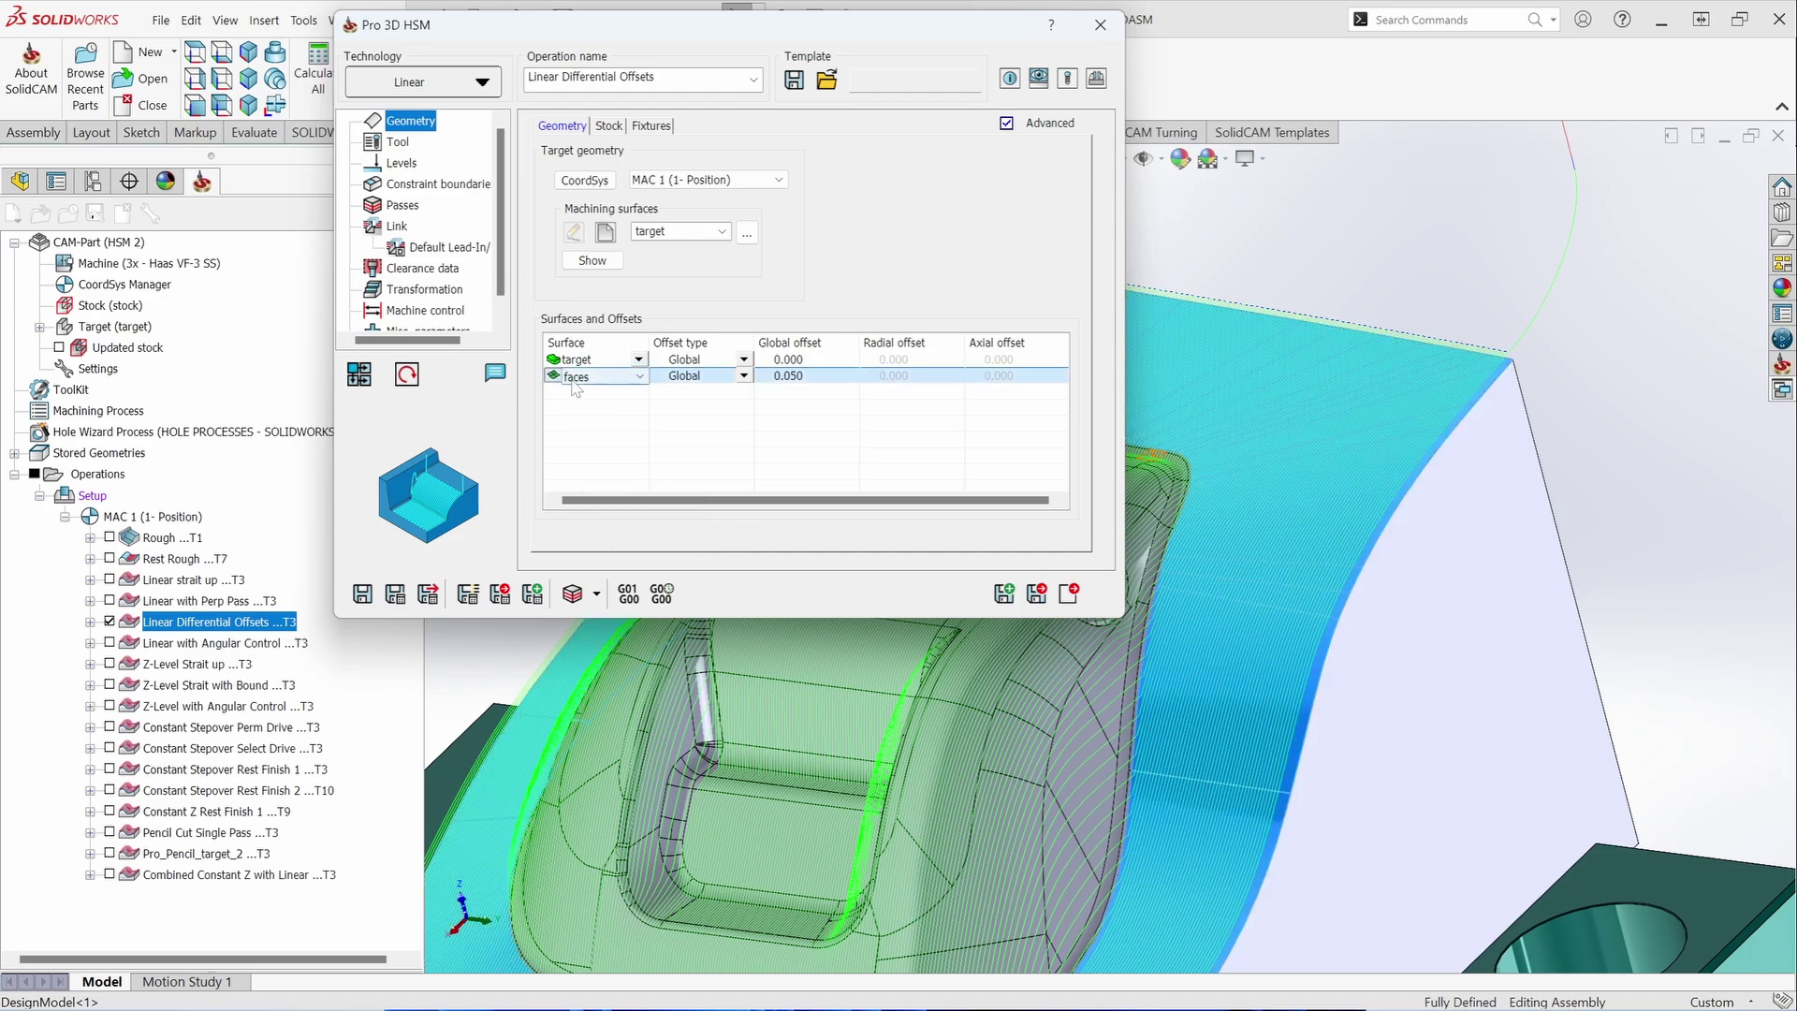
middle_drag(1201, 521, 1180, 561)
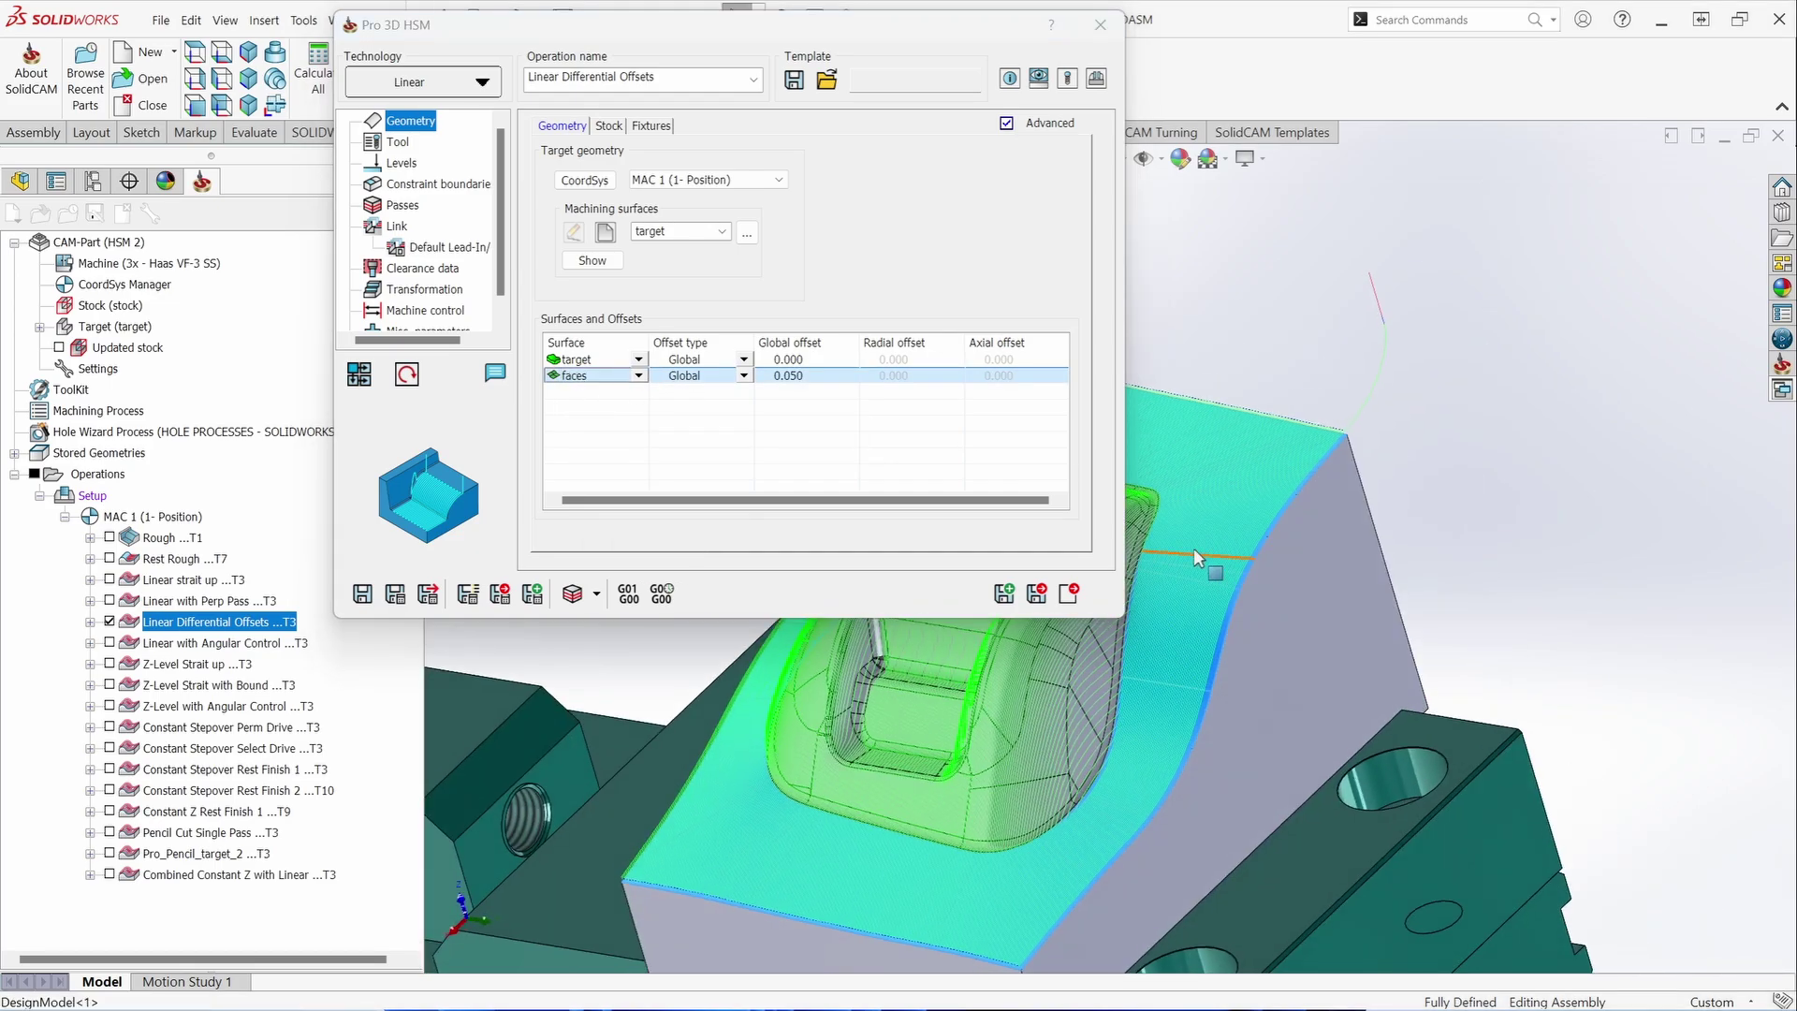
- Check the global offset of the faces entry, close the operation, and inspect the differential-offset toolpath around the raised shape's edge
click(810, 376)
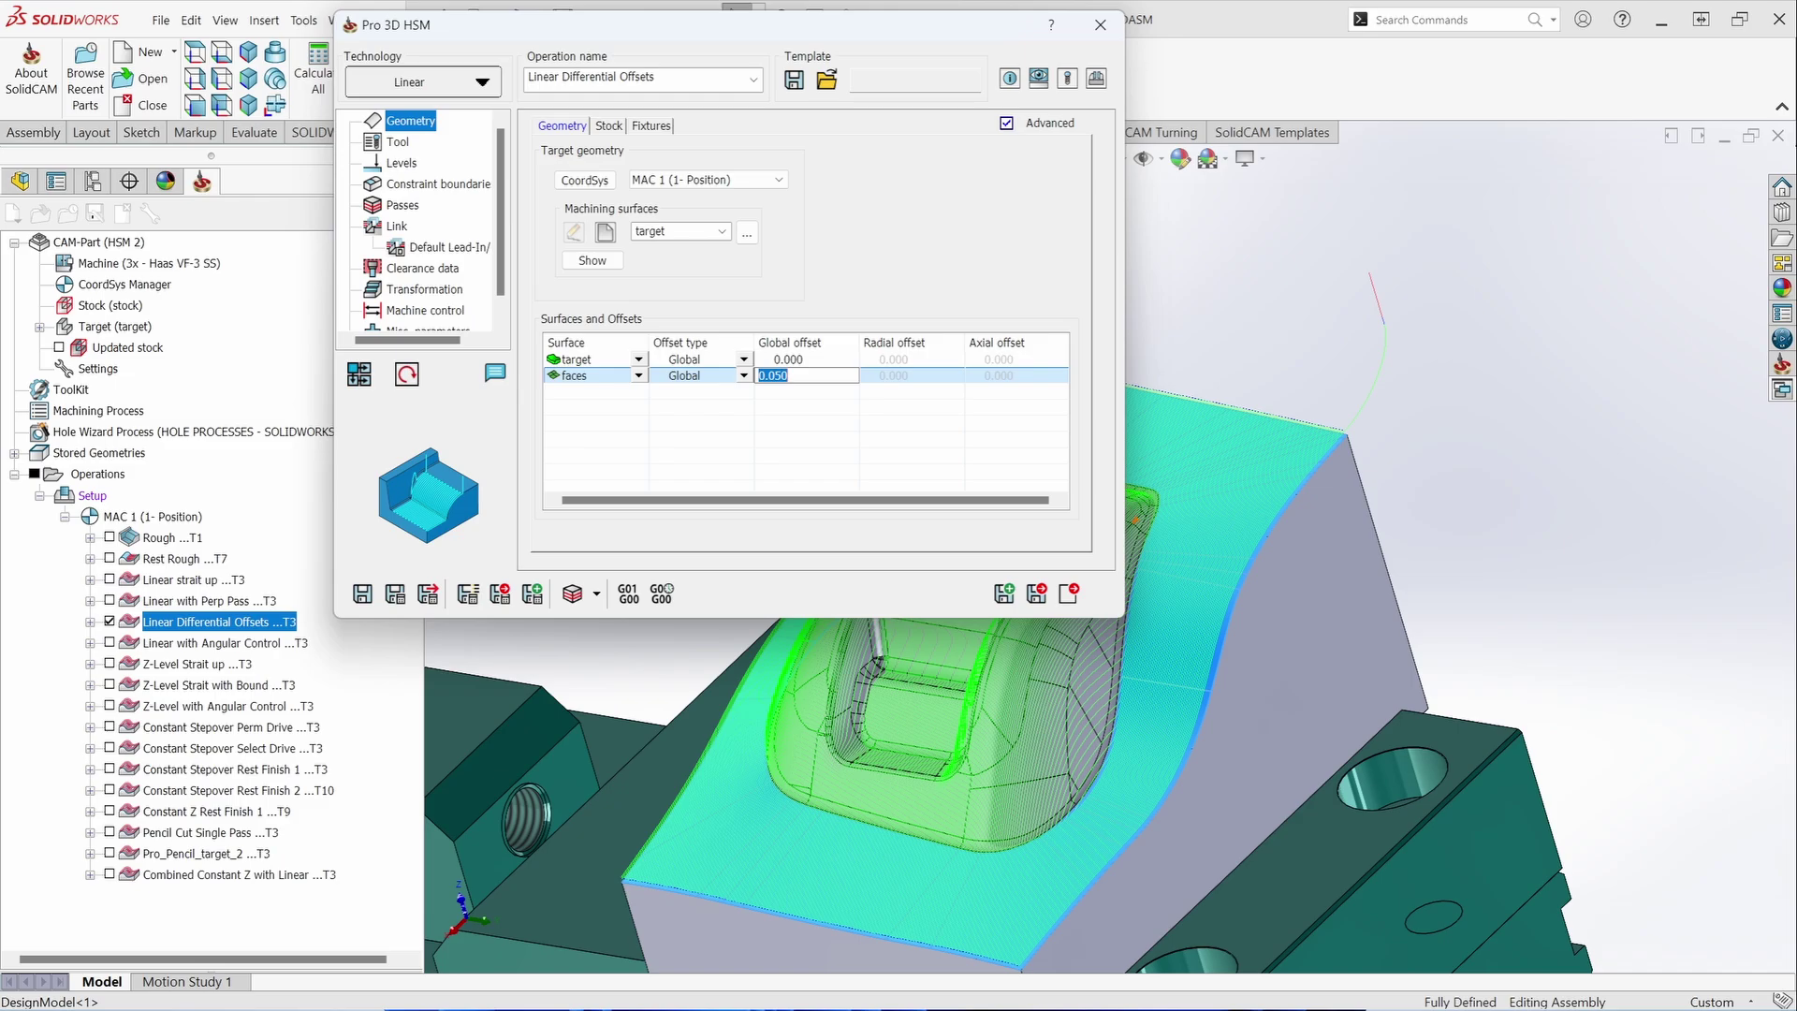
click(1101, 25)
scroll(1168, 547, down, 5)
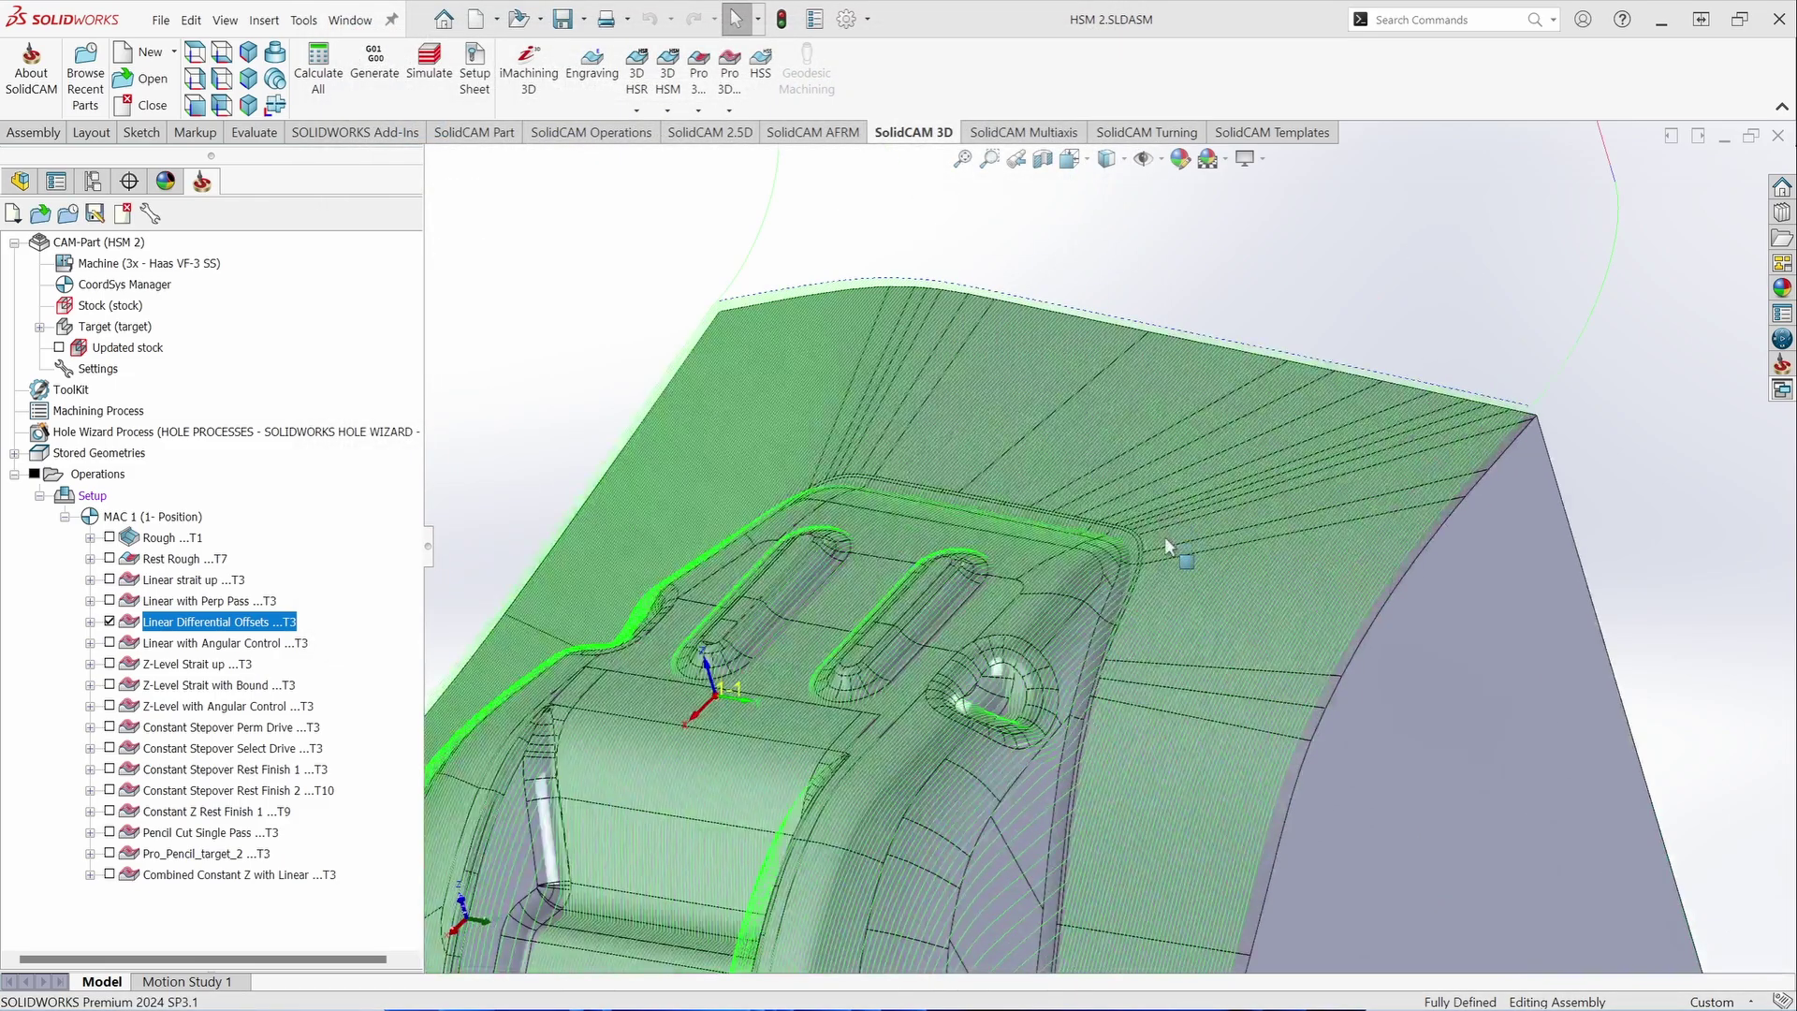
scroll(1168, 548, down, 5)
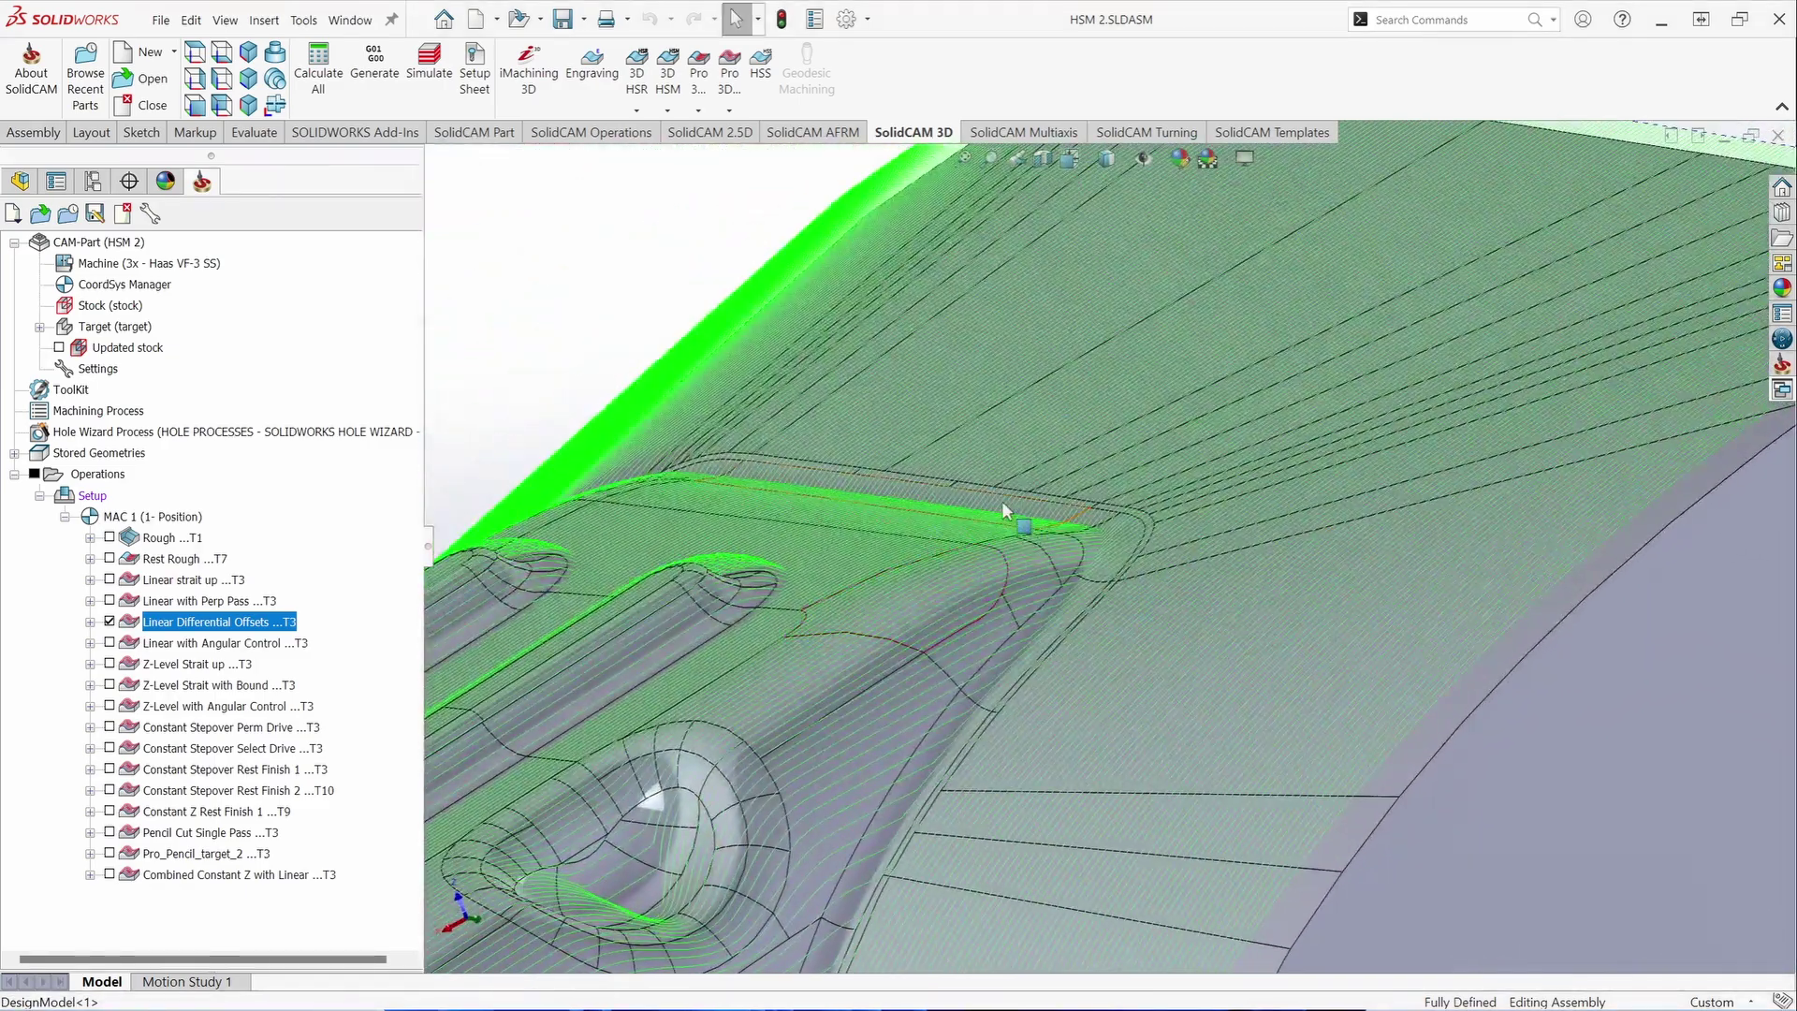
scroll(1062, 525, up, 3)
scroll(1122, 554, up, 5)
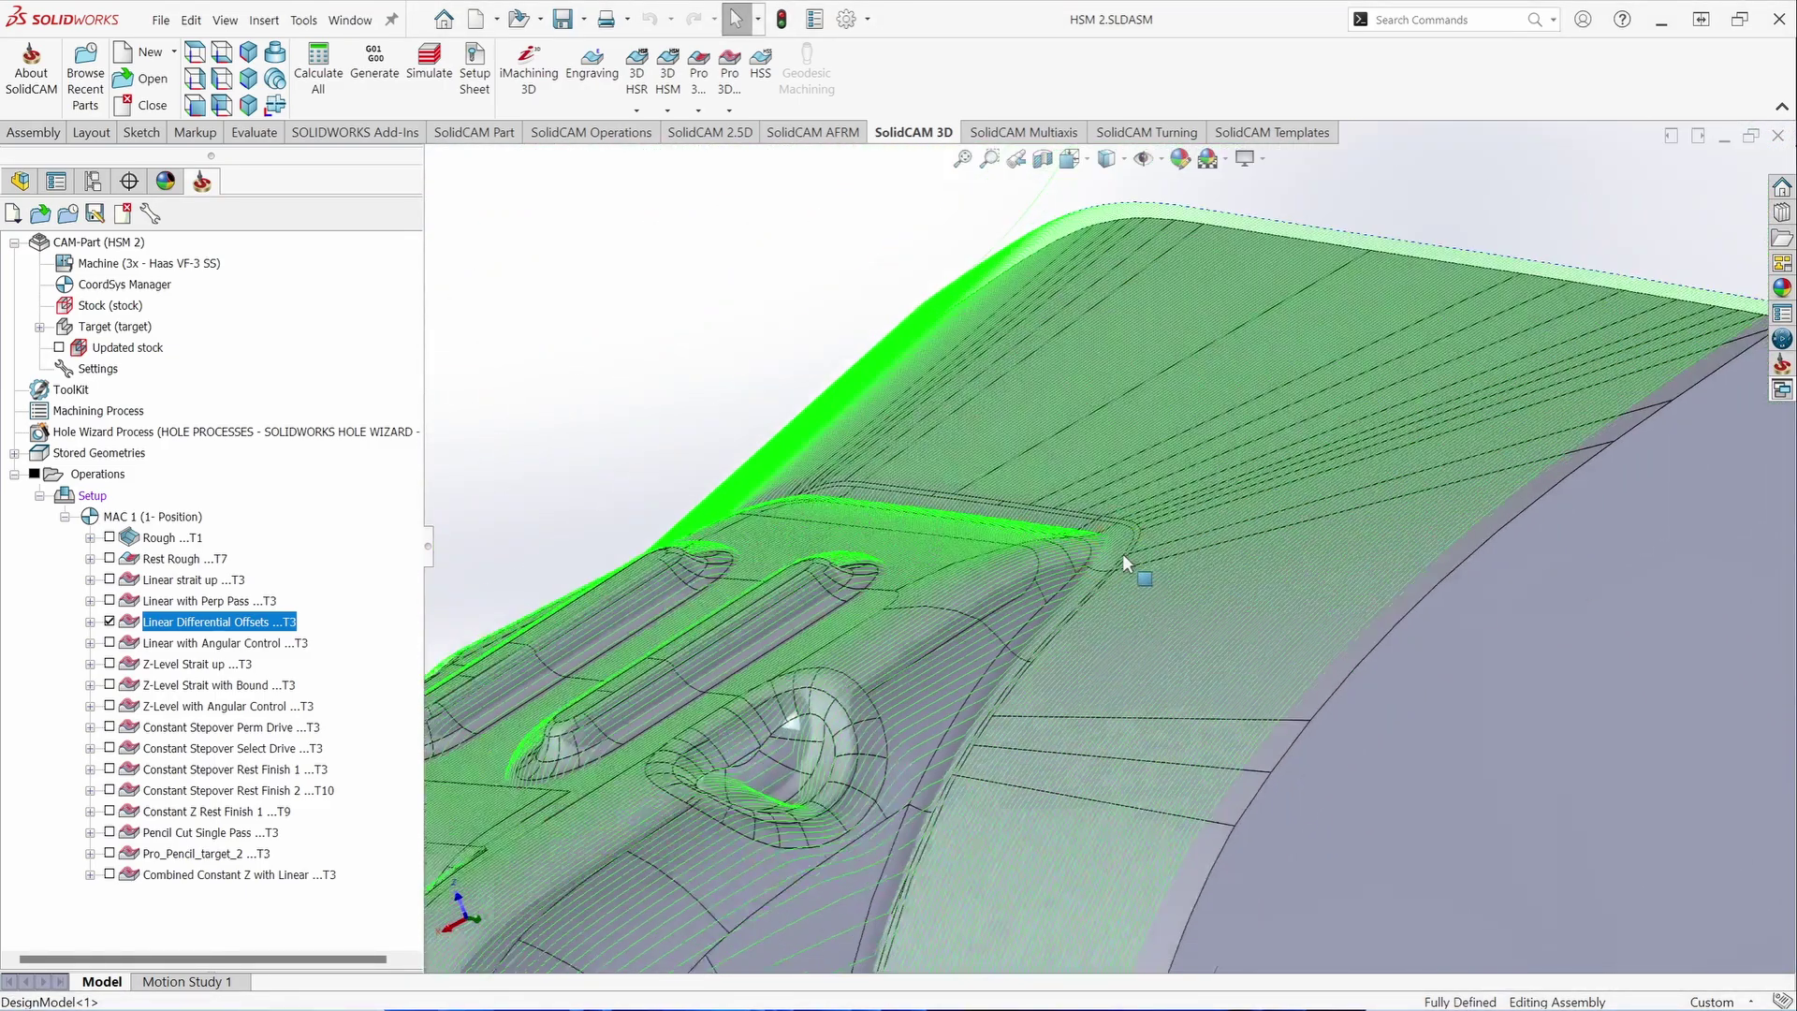
scroll(1367, 509, down, 1)
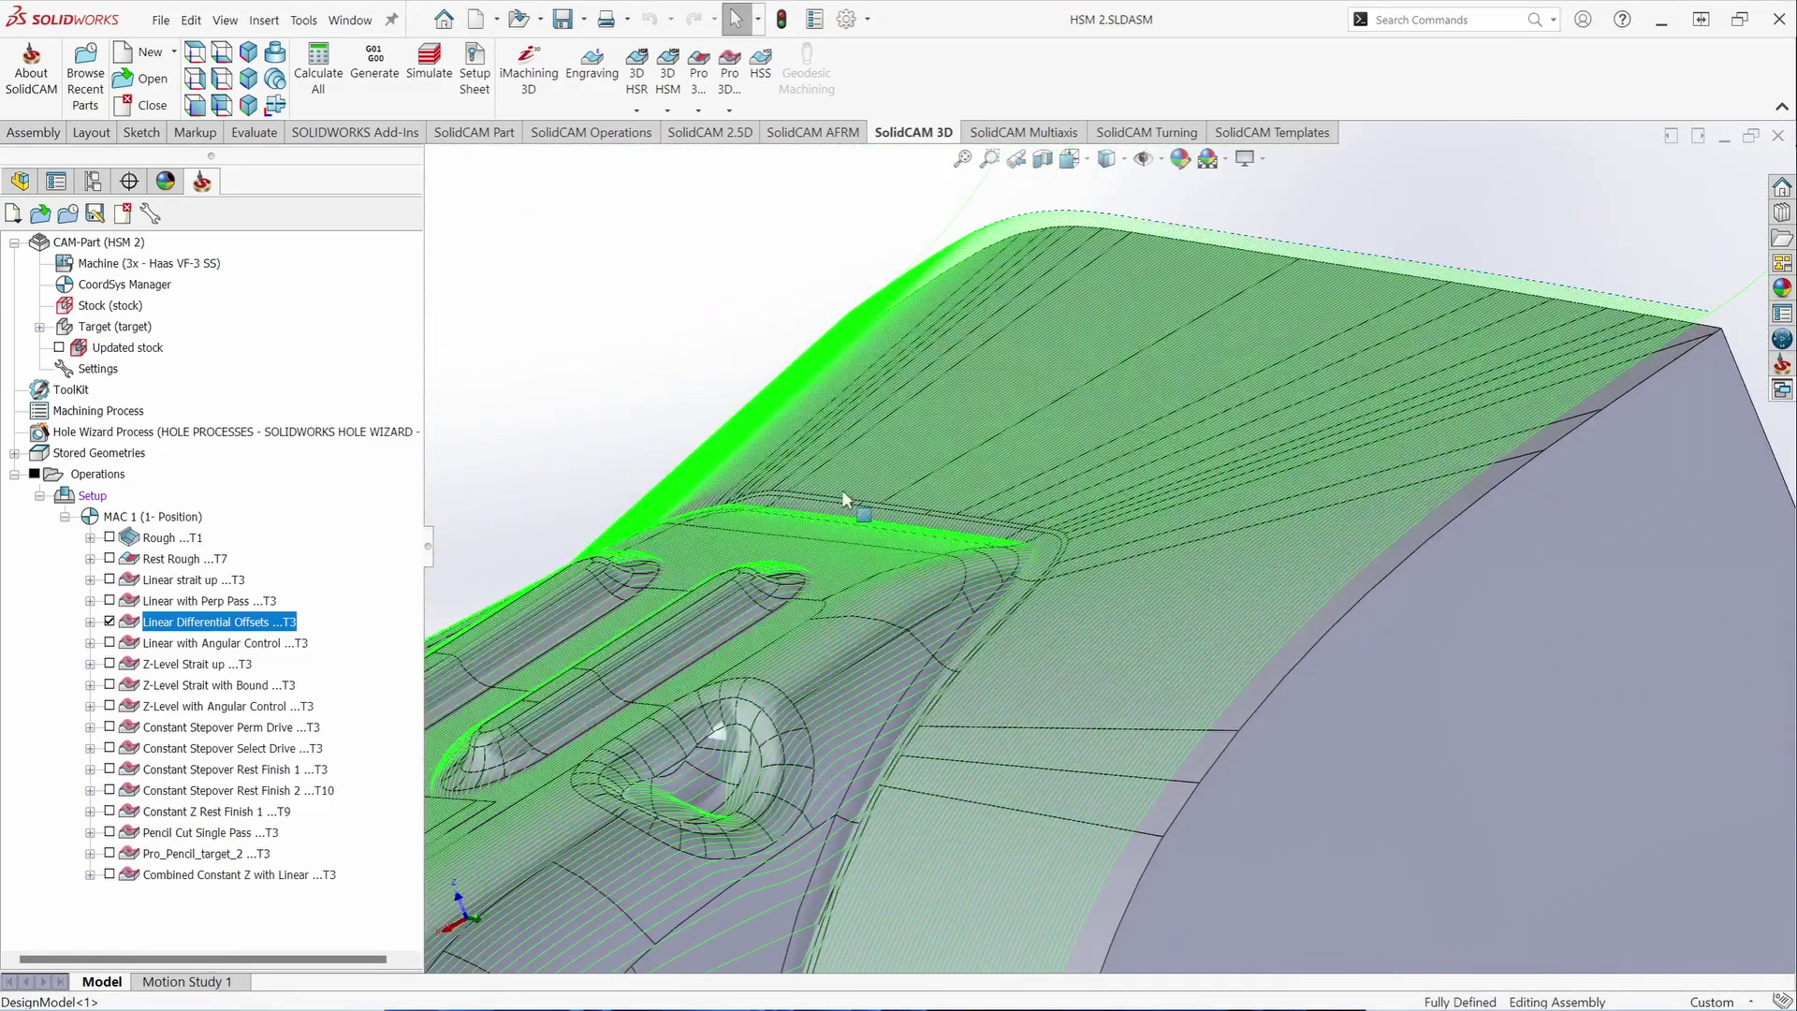
- Toggle the Linear strait up toolpath on and off over Linear Differential Offsets to compare them, leaving only the differential-offset toolpath displayed
click(111, 581)
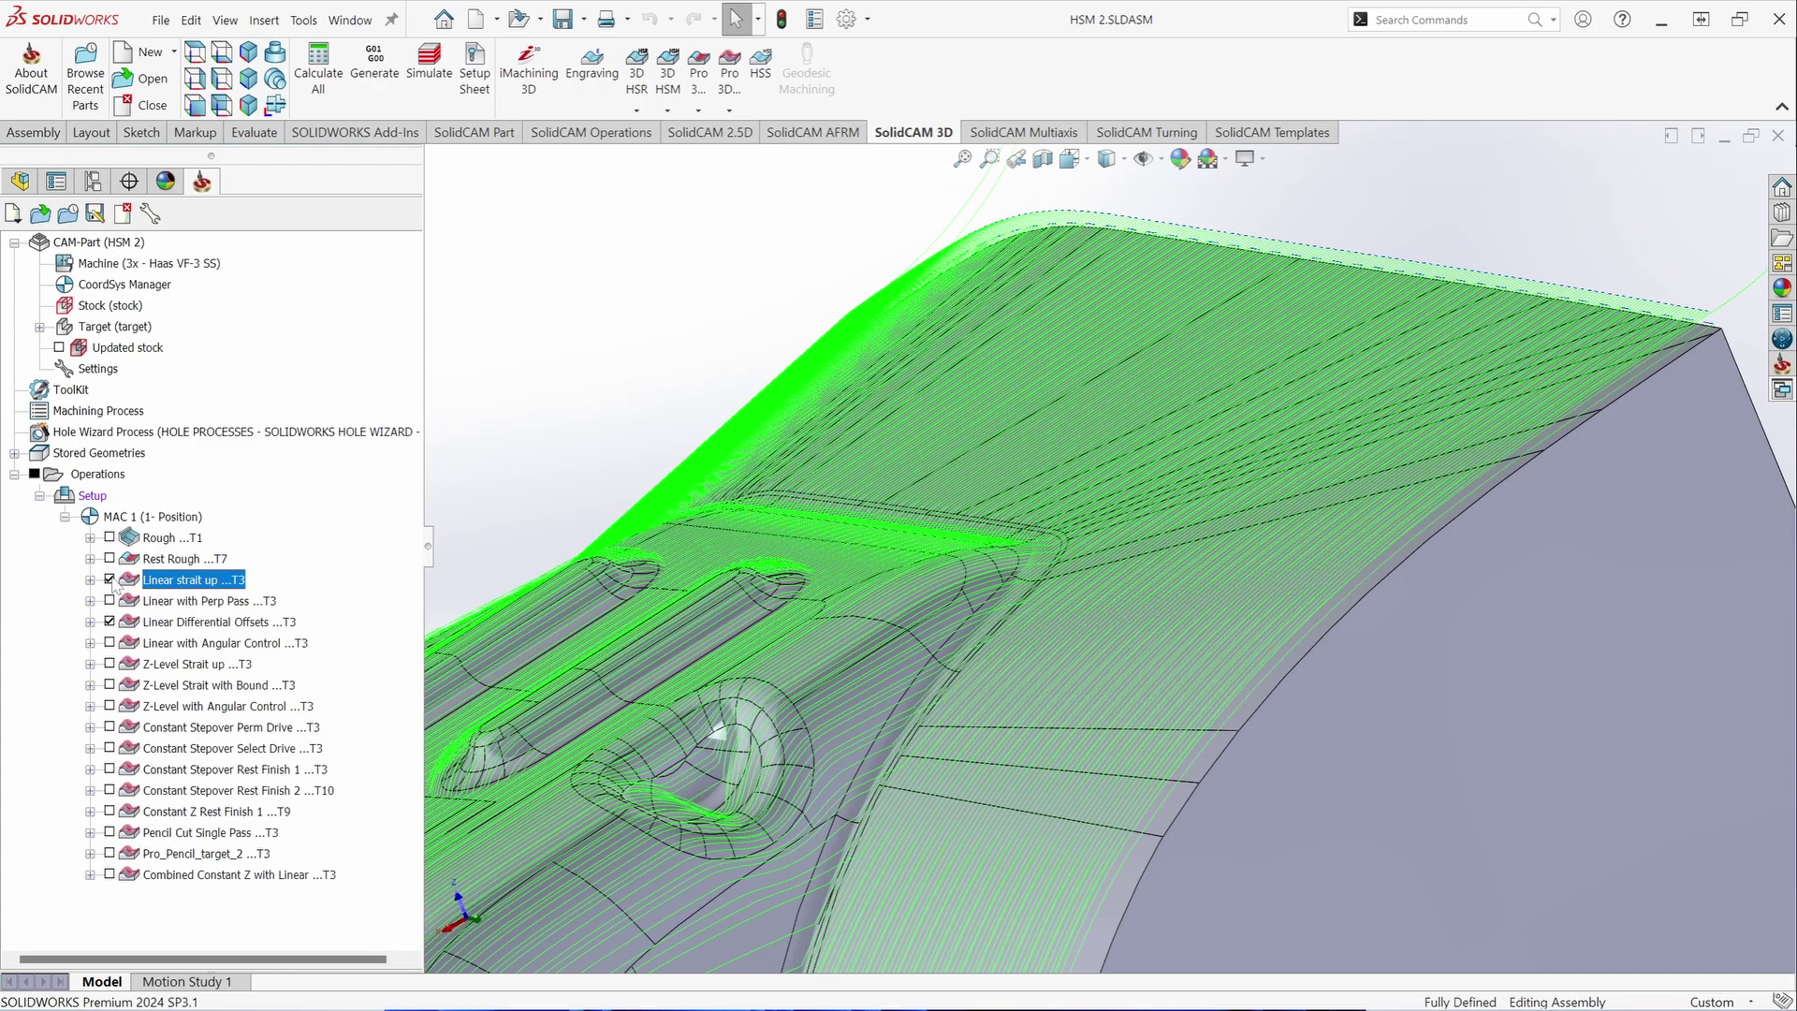
click(110, 580)
click(110, 580)
click(110, 580)
click(110, 581)
click(110, 581)
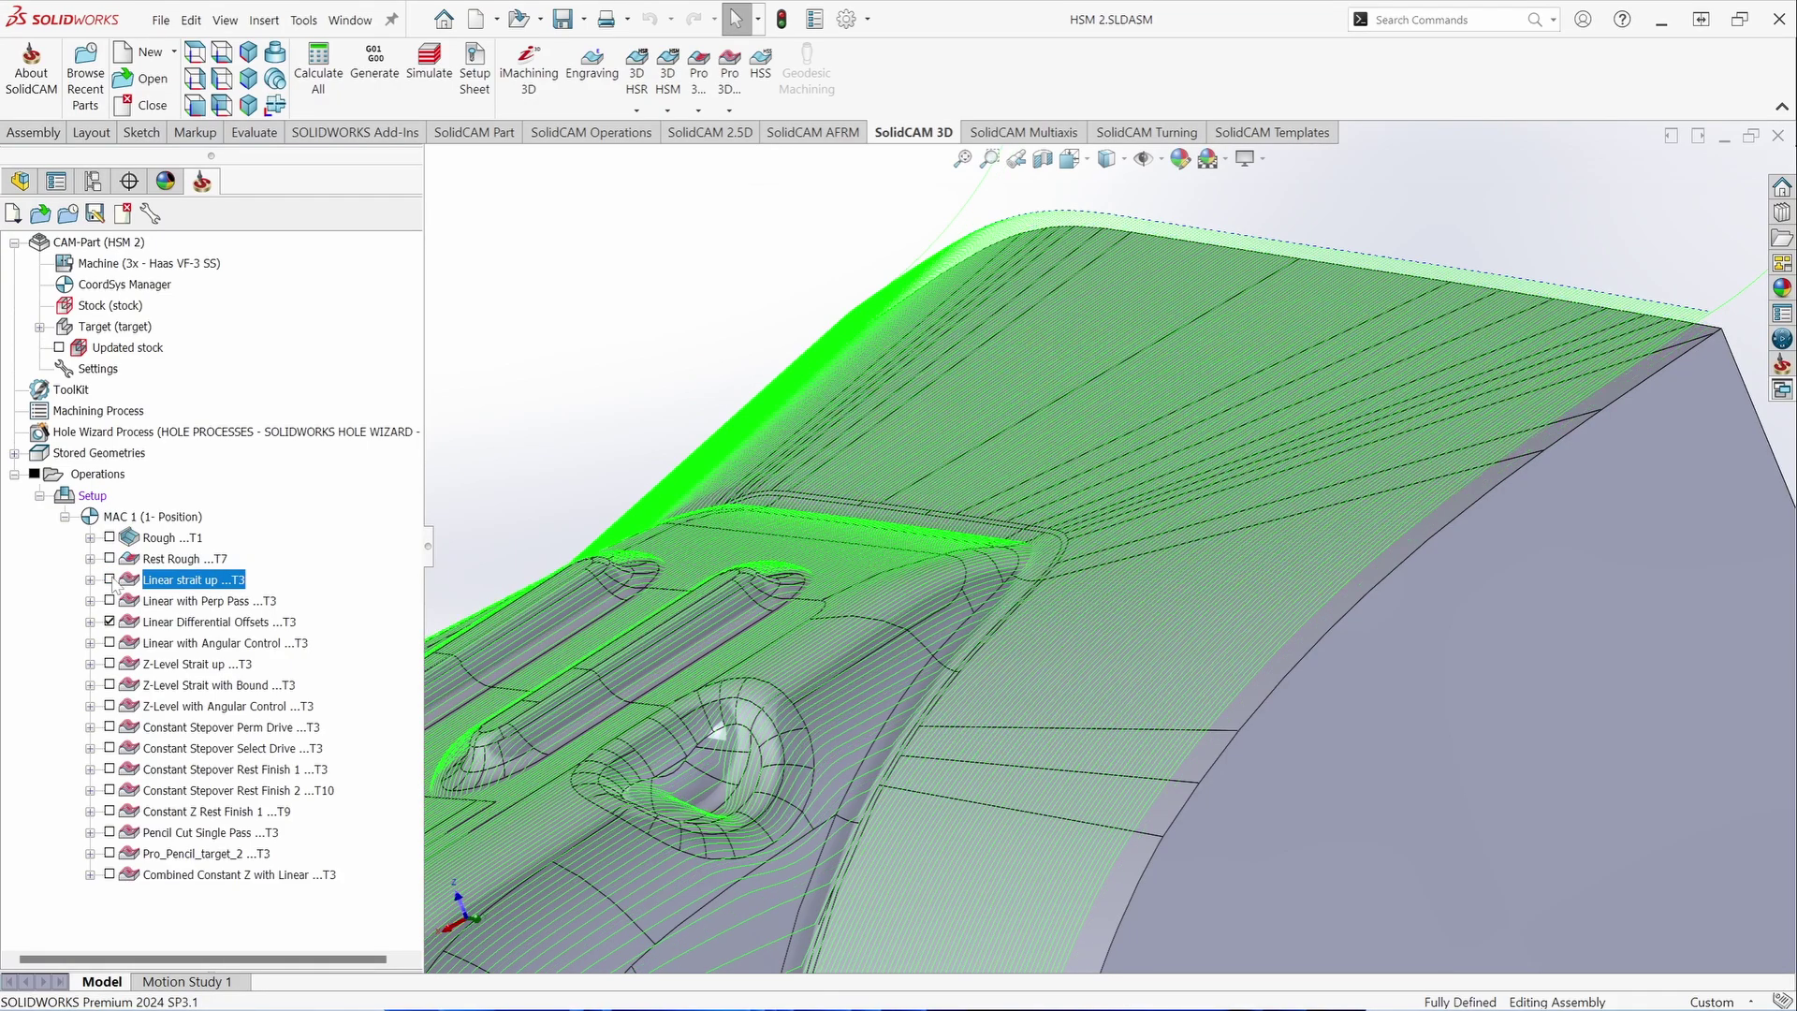
scroll(861, 648, up, 5)
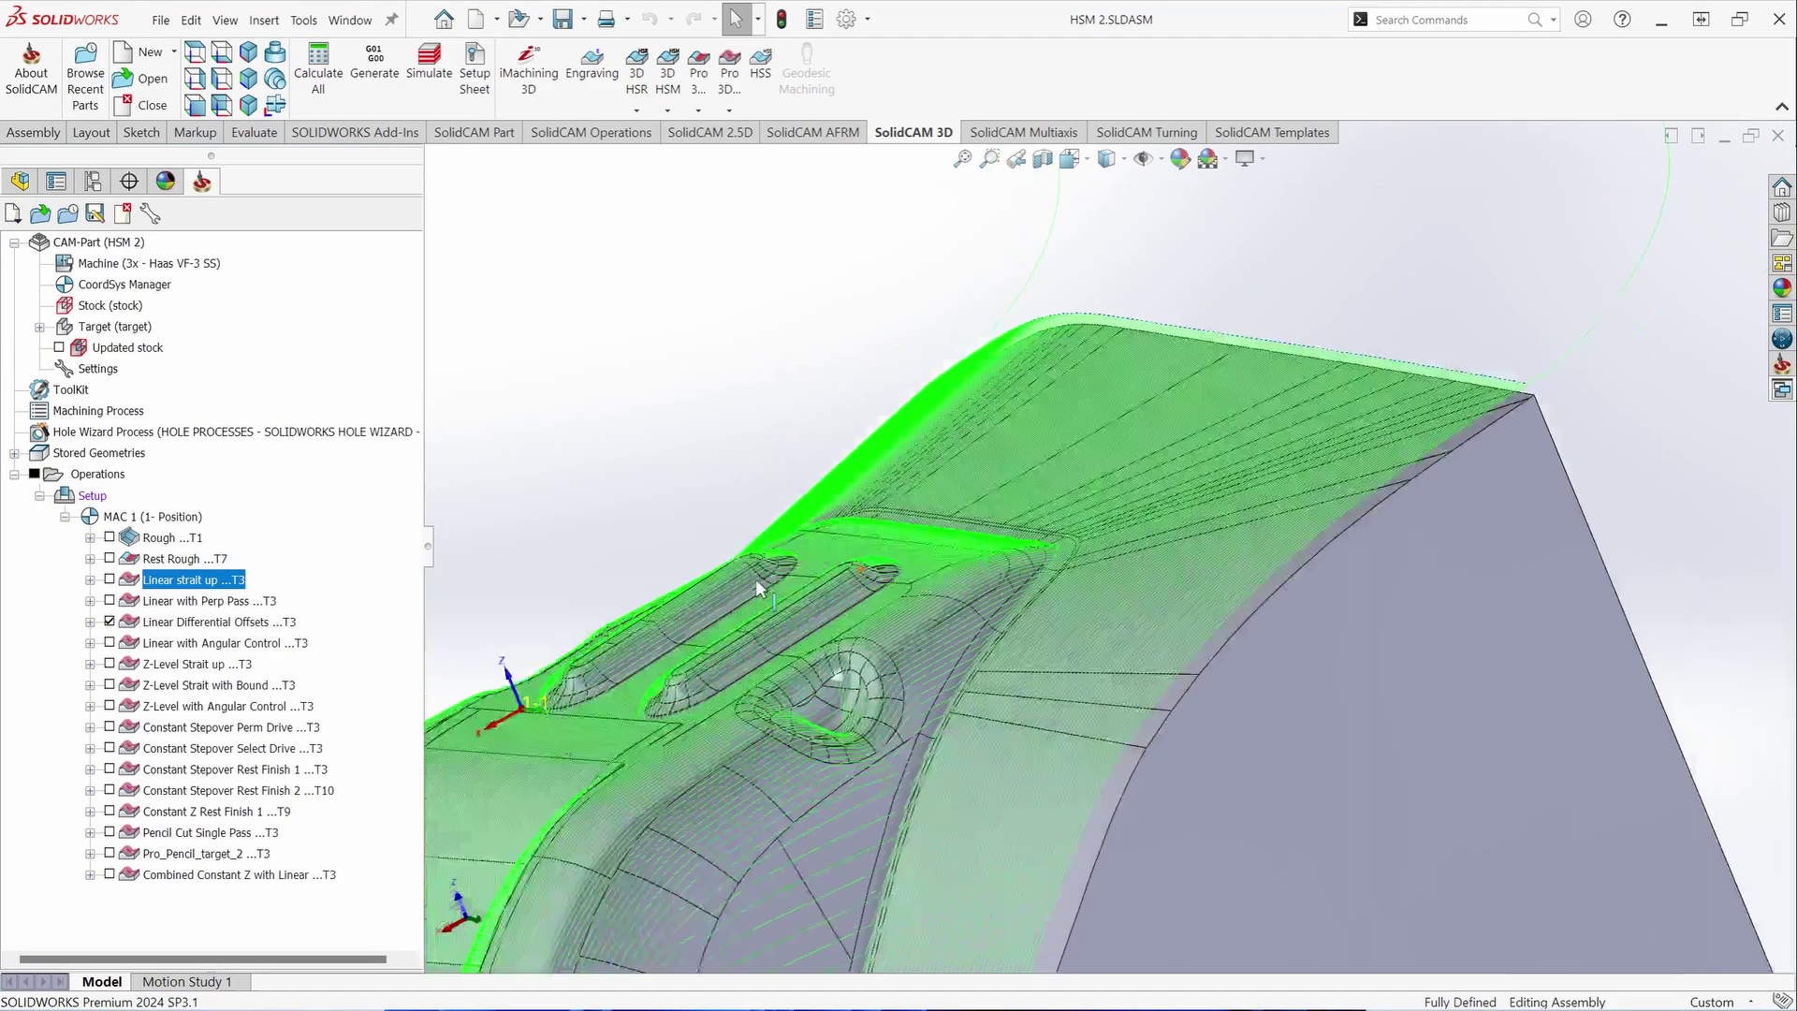
middle_drag(861, 648, 891, 854)
scroll(891, 853, down, 2)
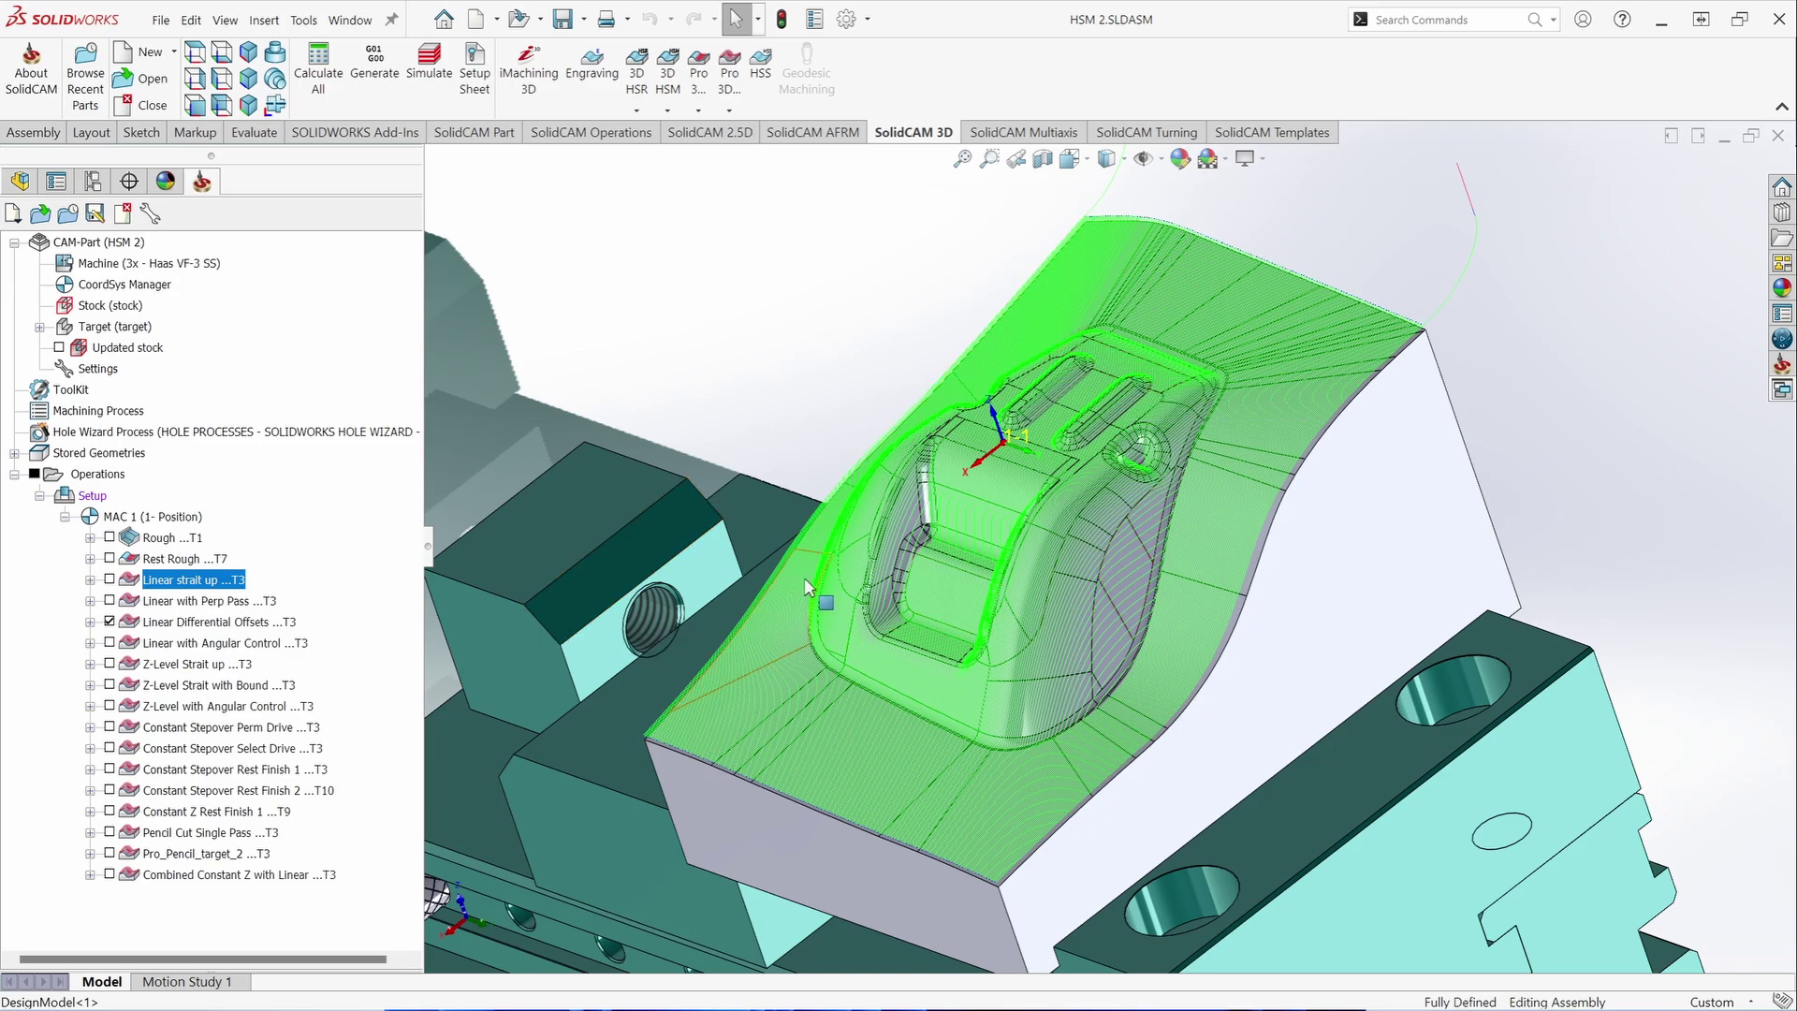
- Display the Linear with Angular Control toolpath in place of Linear Differential Offsets, and examine its passes angle range and resulting coverage
click(109, 621)
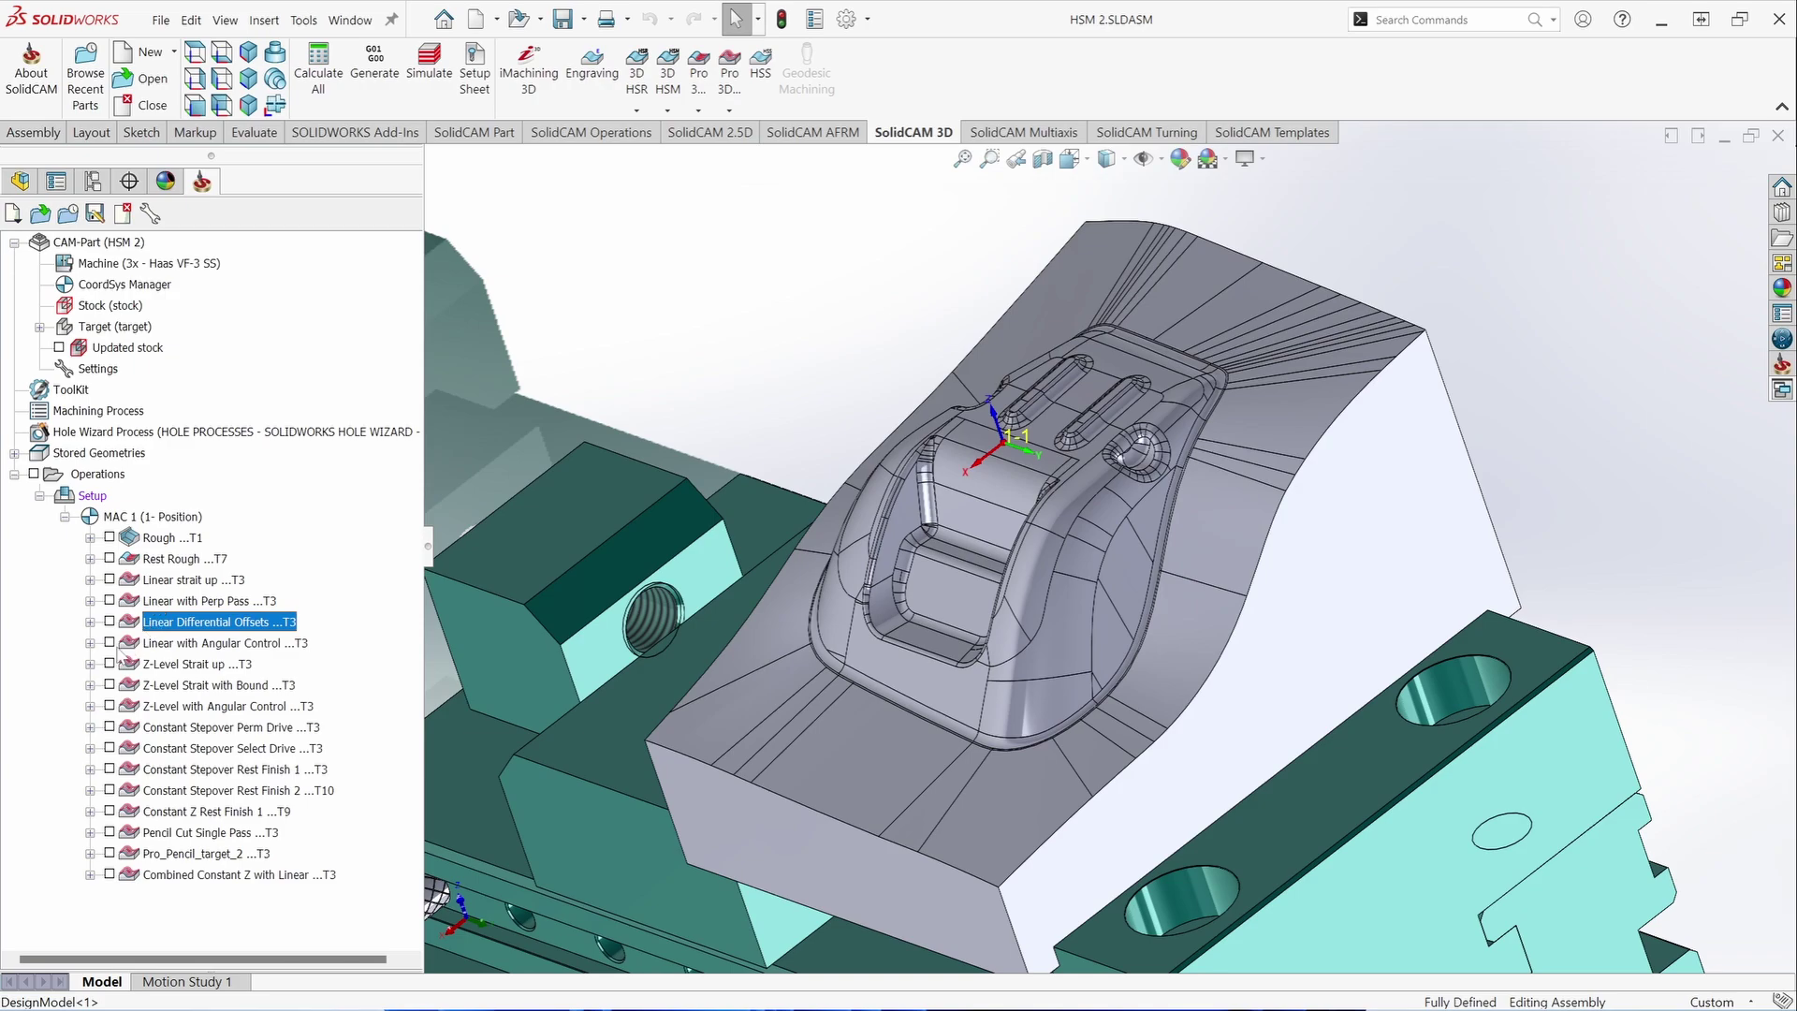
click(109, 644)
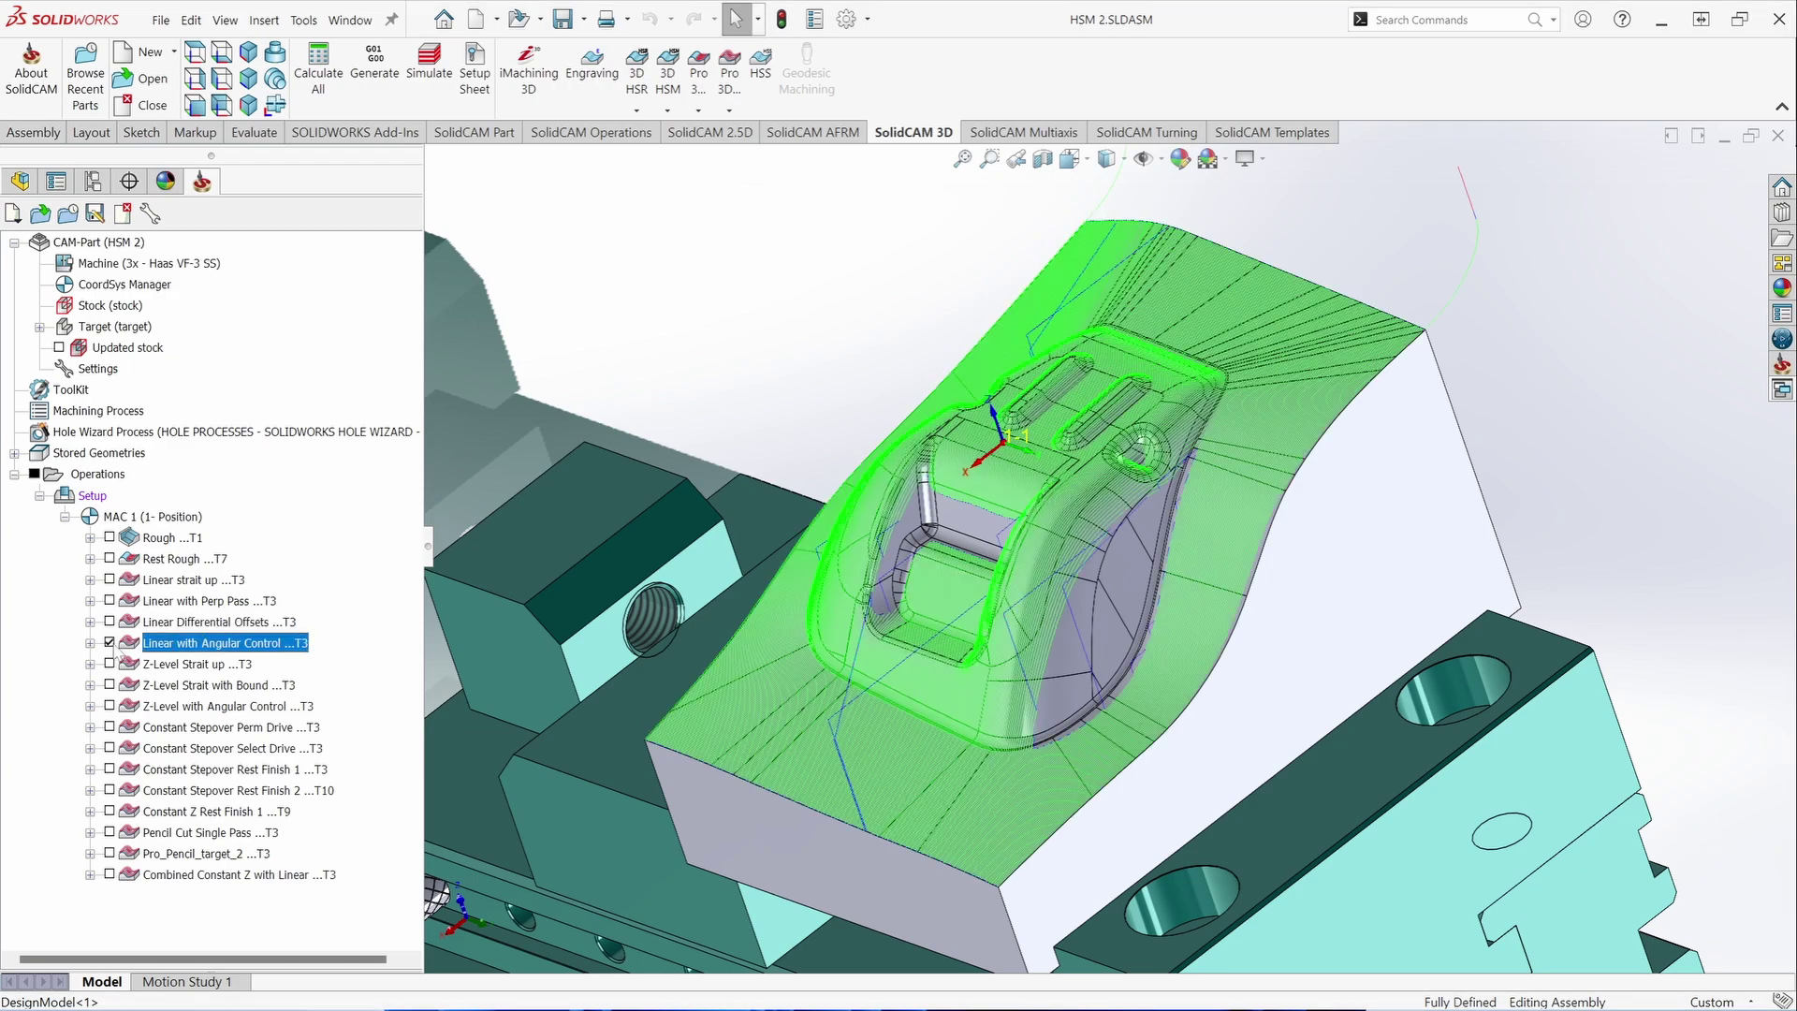
double_click(155, 646)
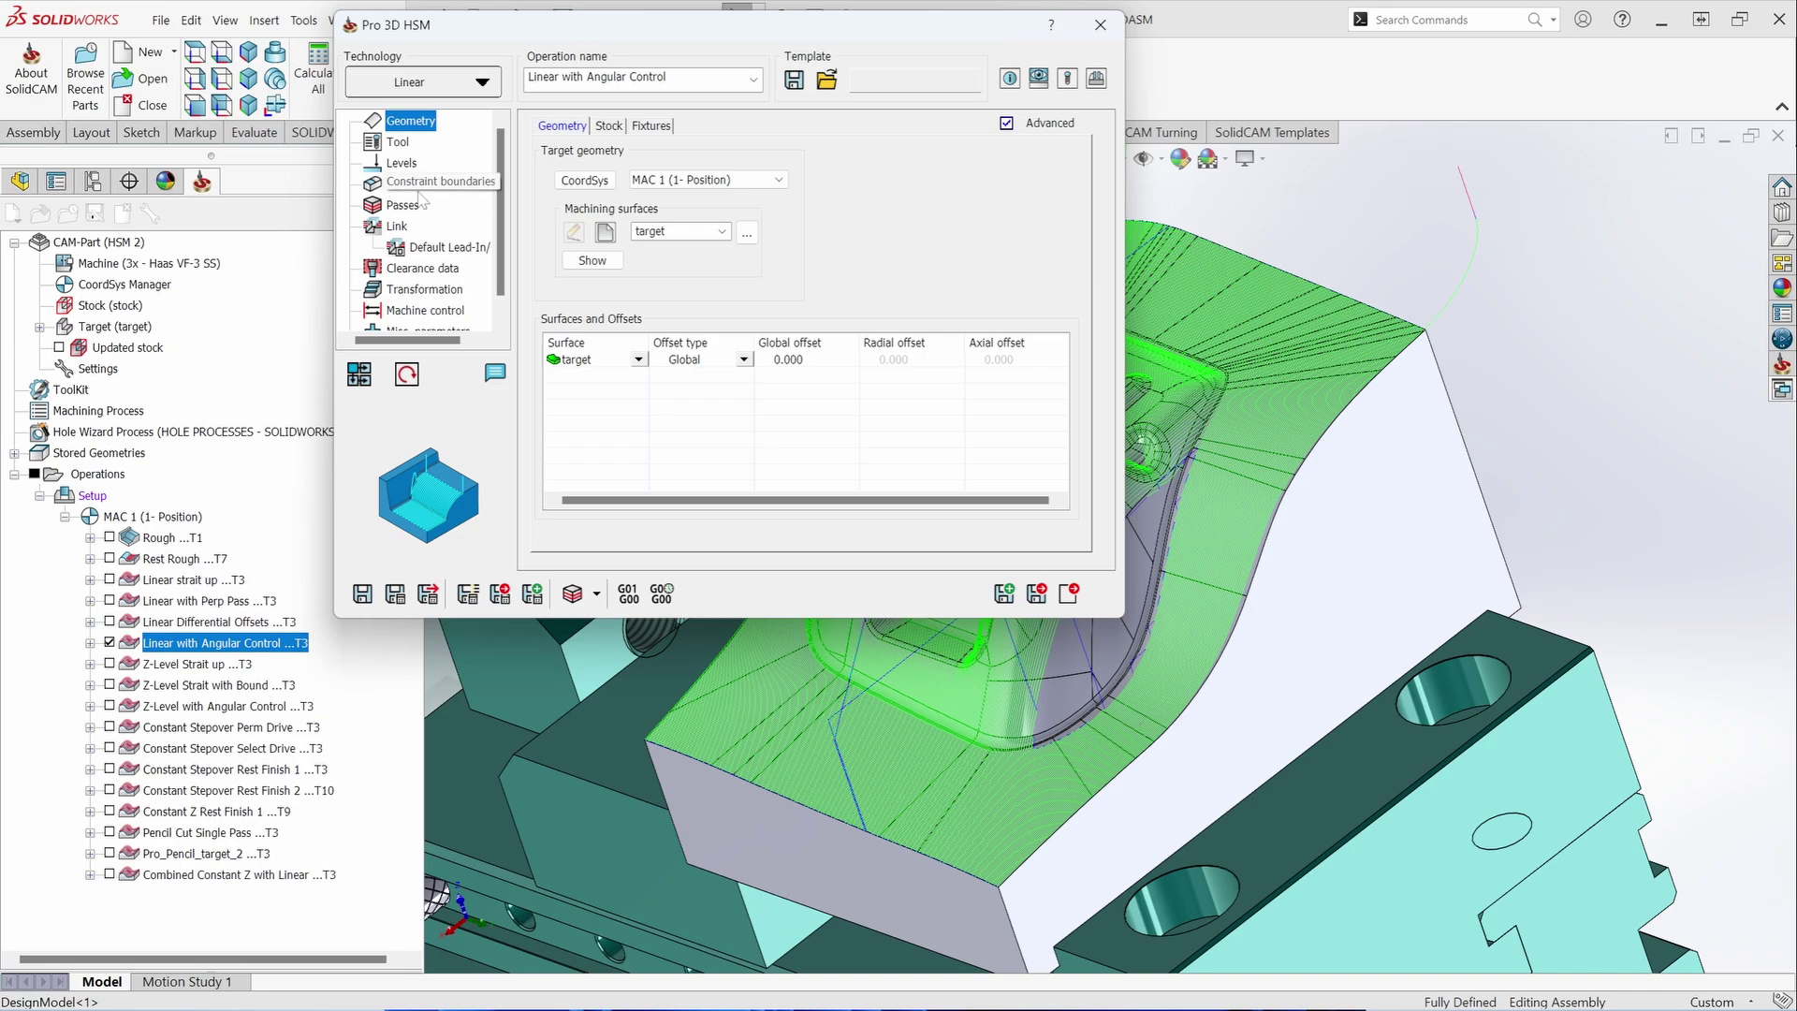
click(403, 208)
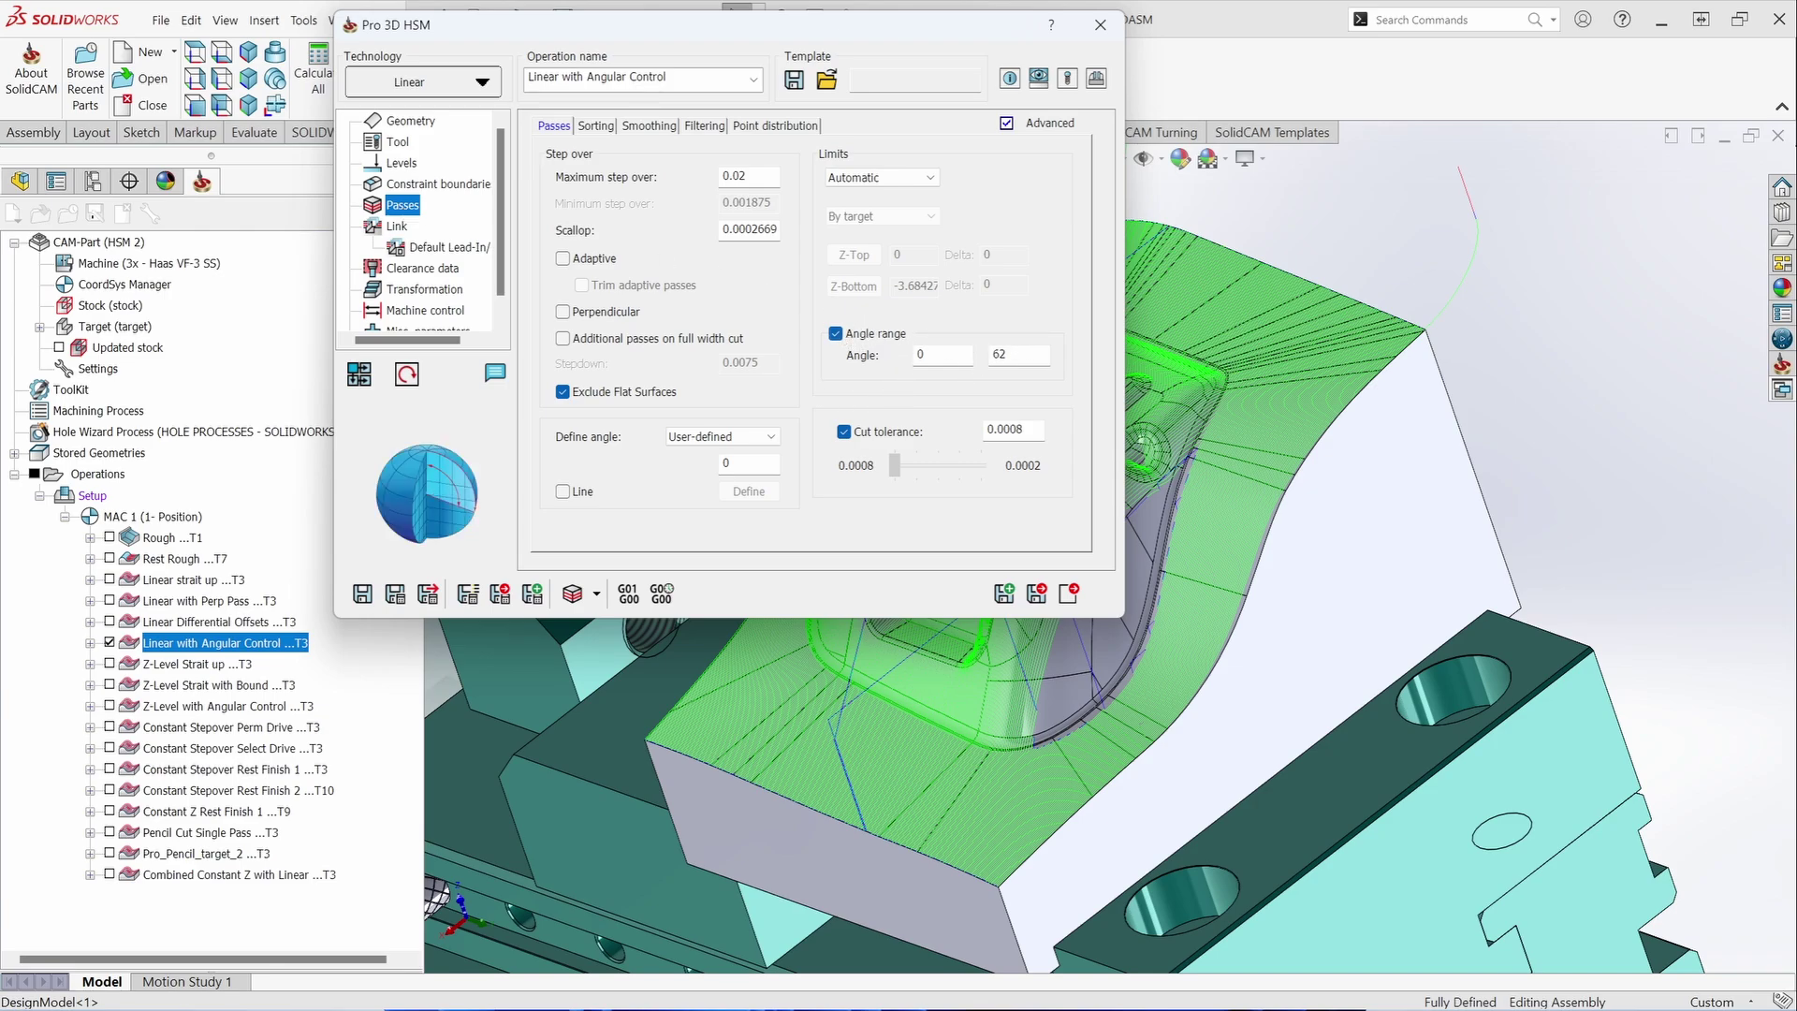
double_click(920, 356)
click(1099, 27)
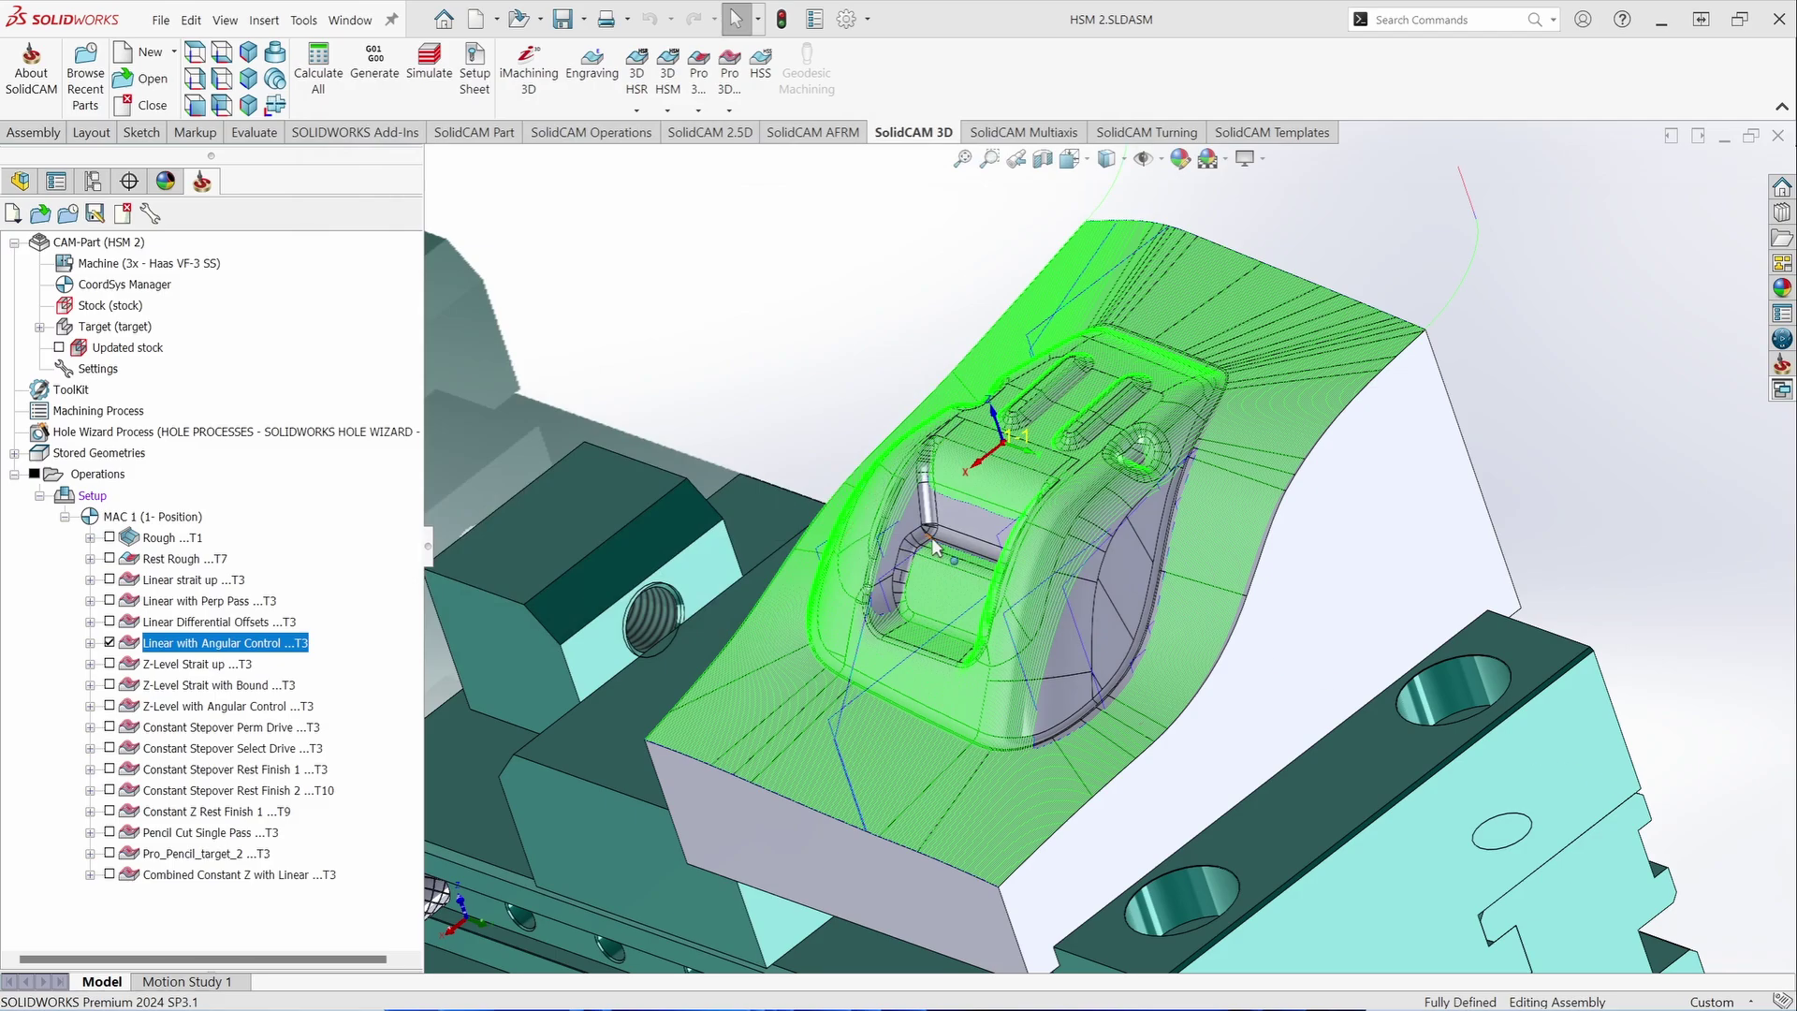
middle_drag(935, 545, 915, 552)
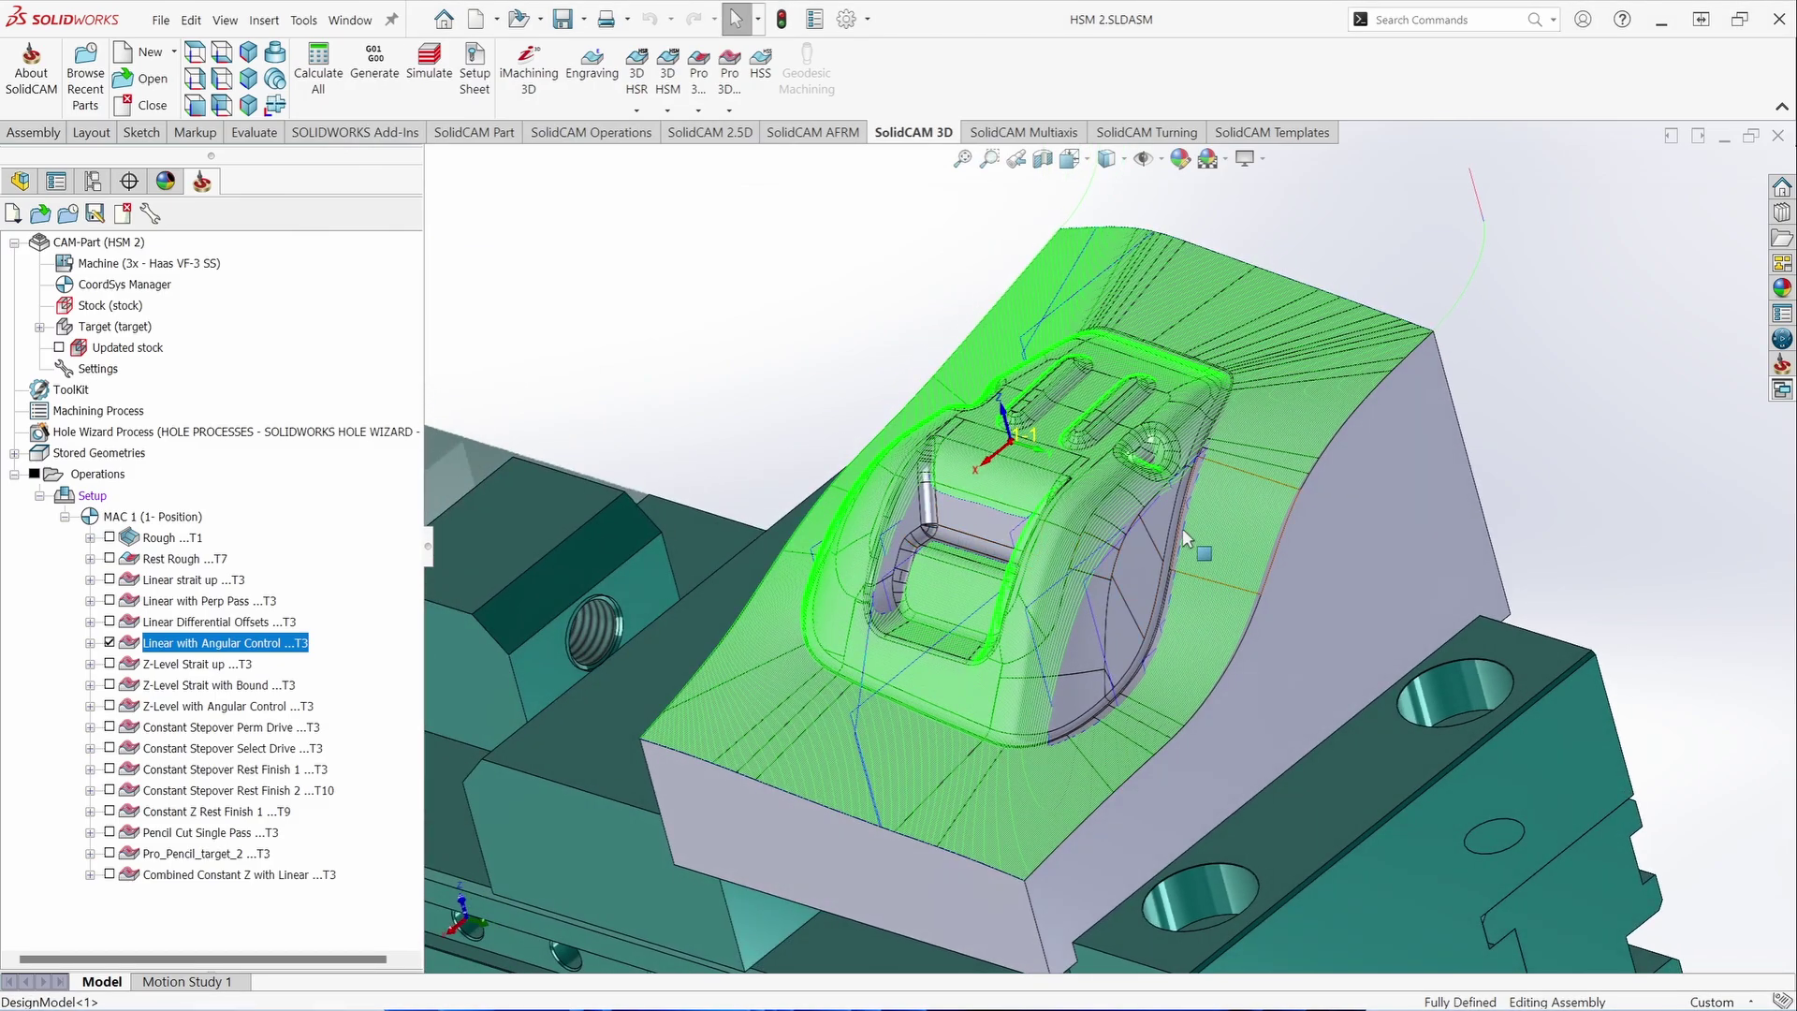
- Display the Z-Level Strait up toolpath in place of Linear with Angular Control, and review its step down and geometry settings
click(110, 644)
click(158, 665)
click(109, 665)
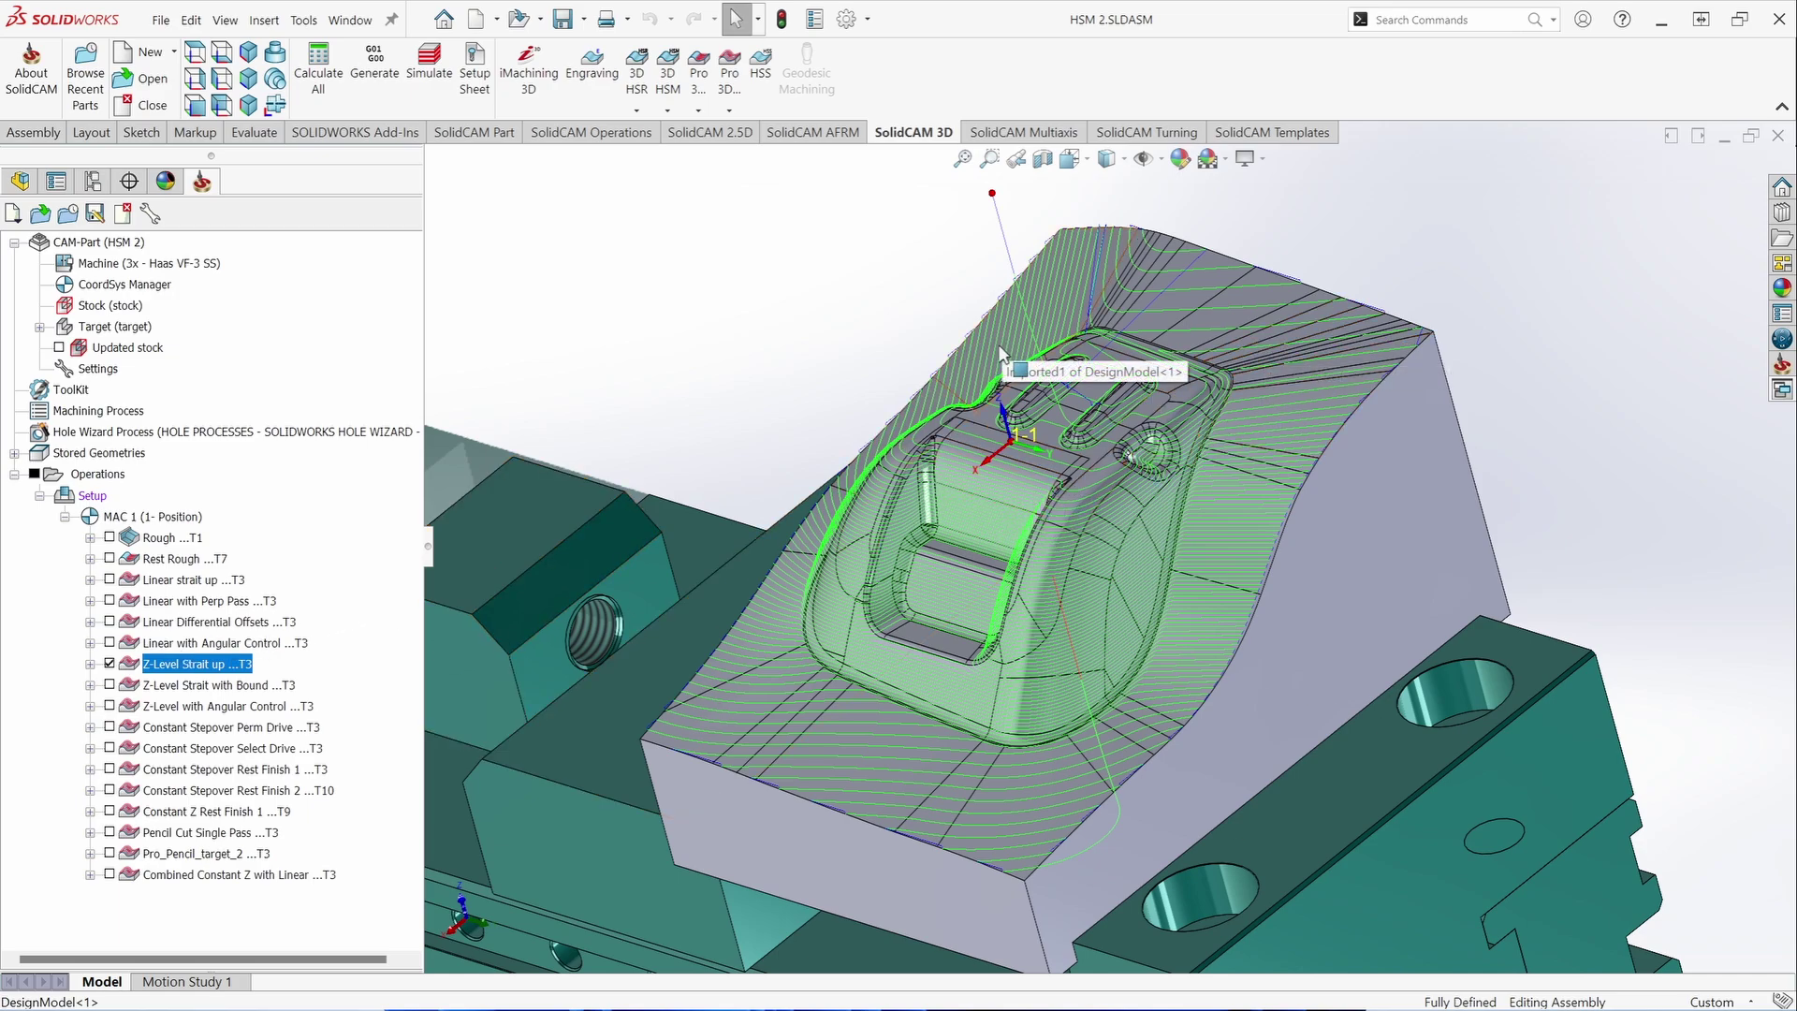
double_click(196, 664)
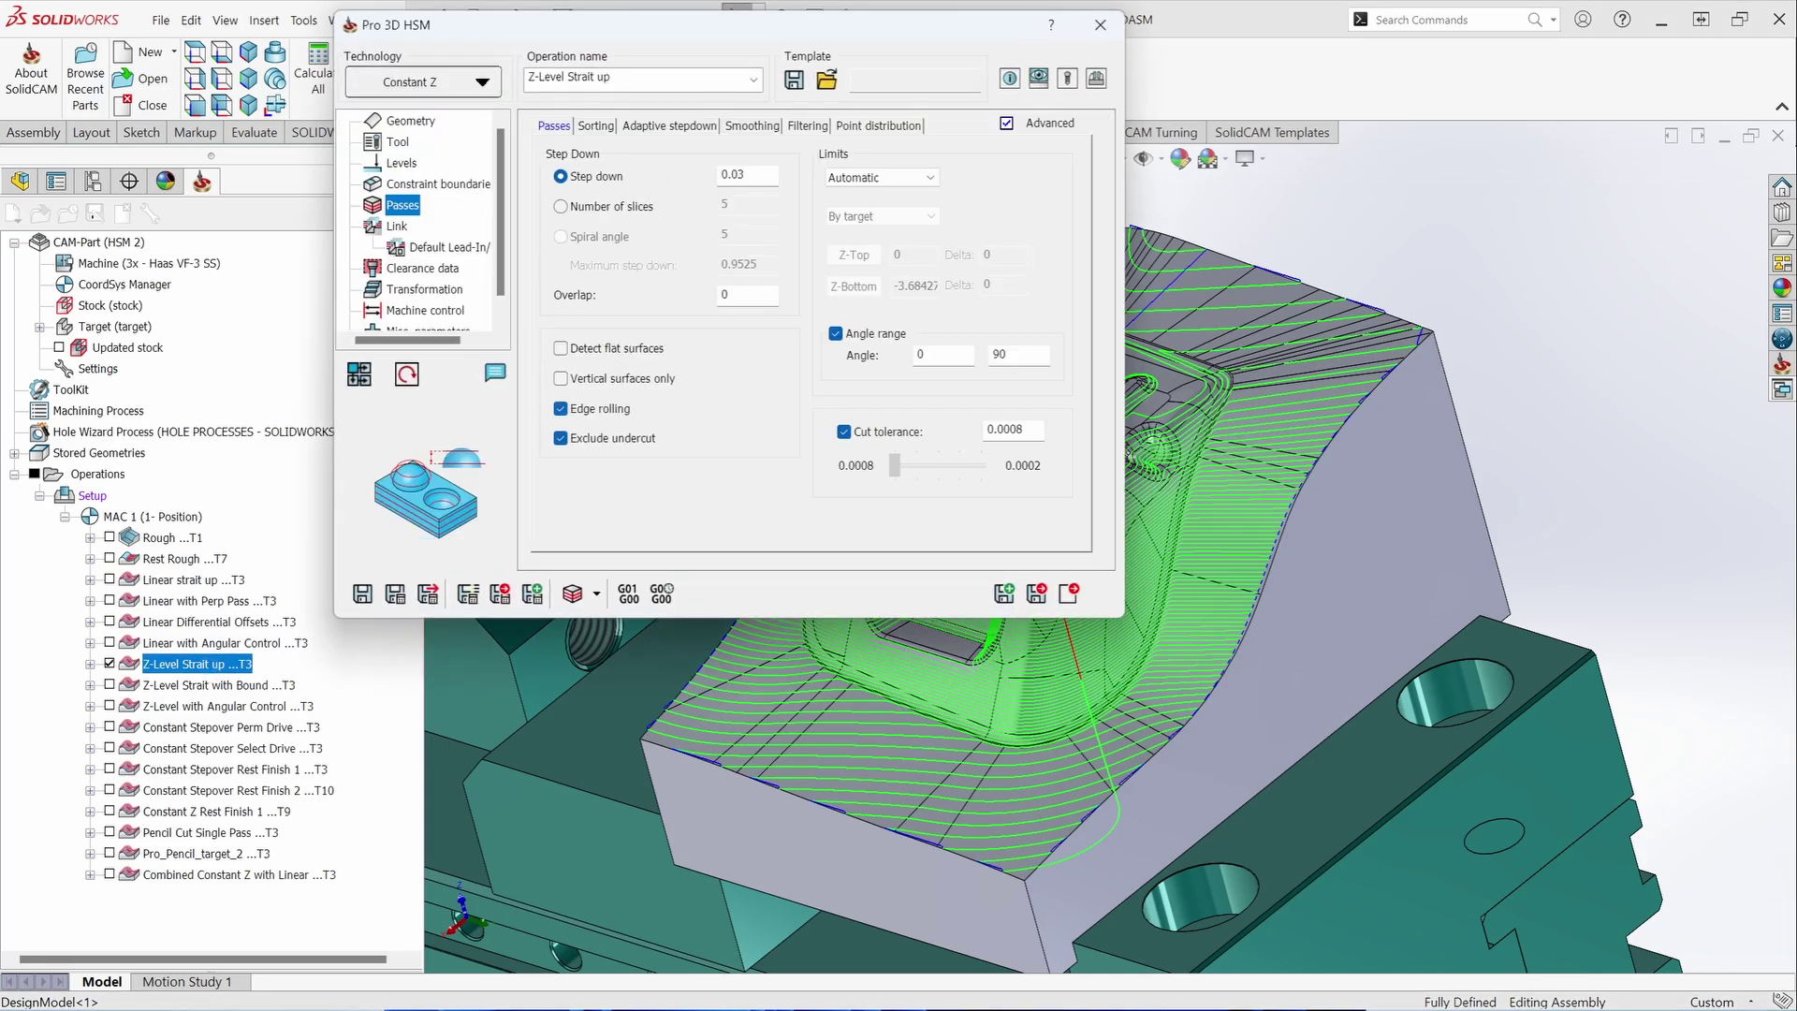
double_click(735, 175)
click(426, 126)
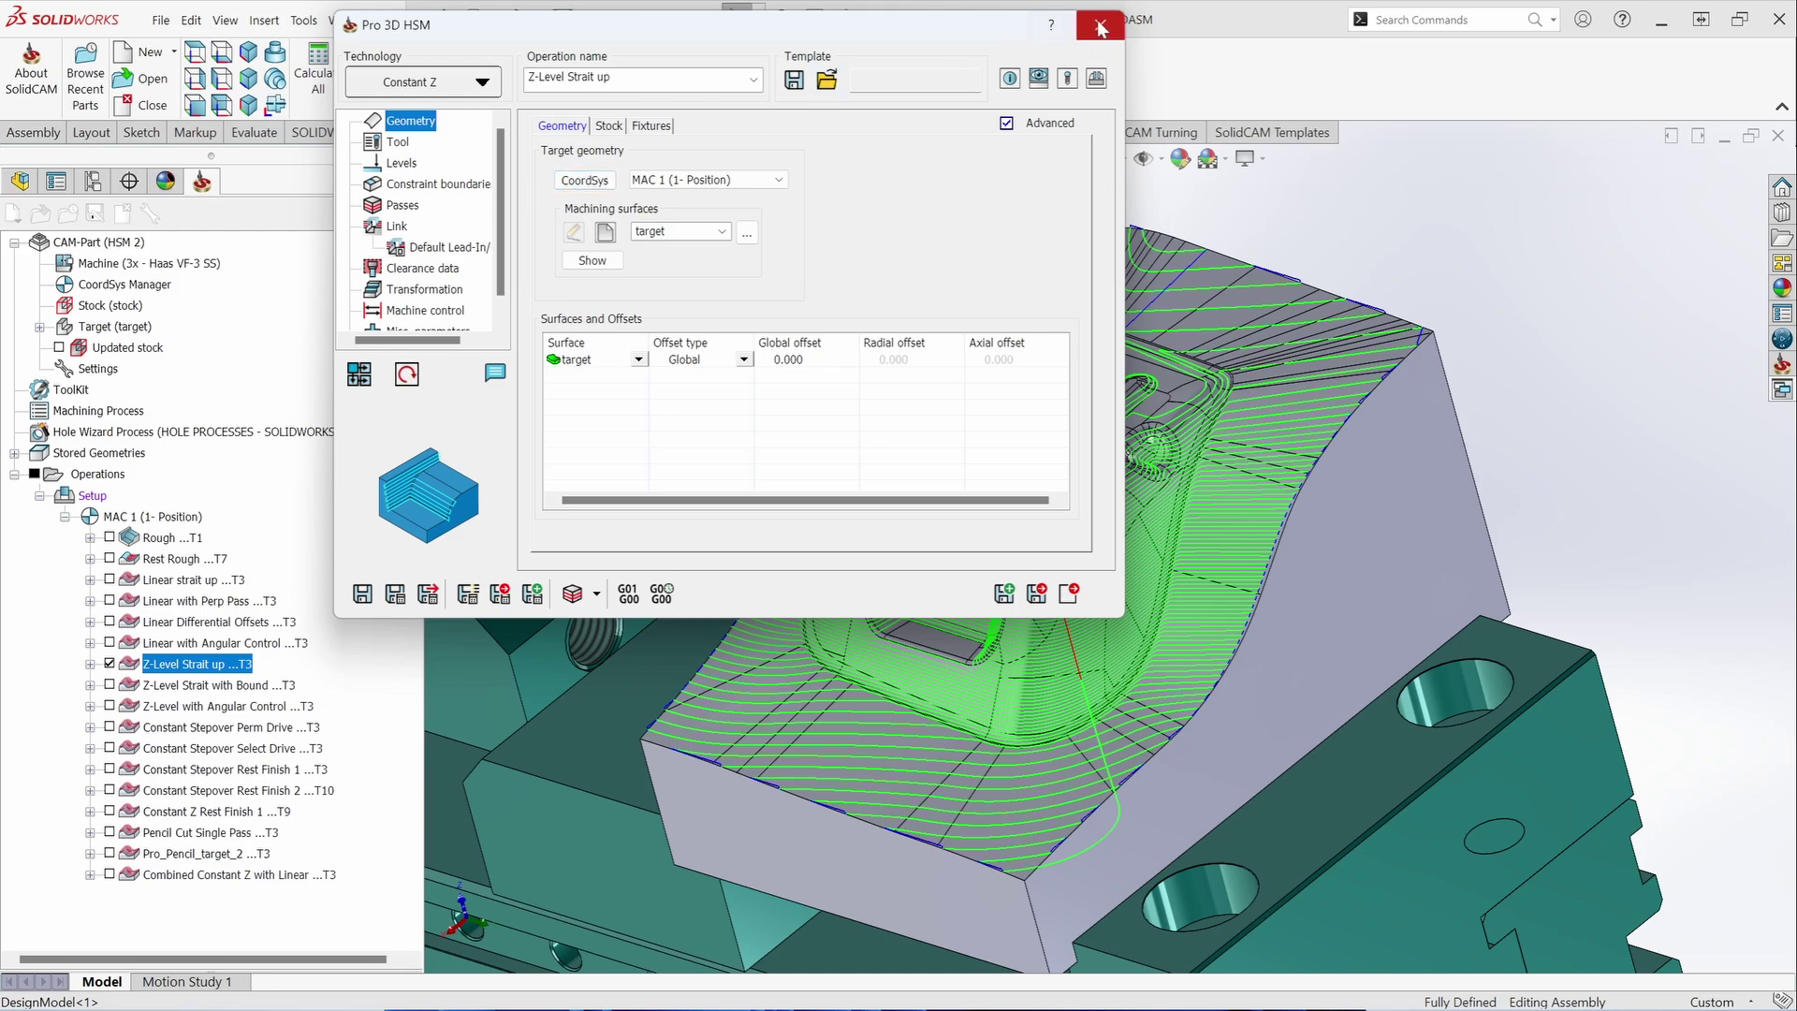
click(200, 629)
- Display the Z-Level Strait with Bound toolpath in place of Z-Level Strait up, and preview its constraint boundary contour3 on the part
click(110, 664)
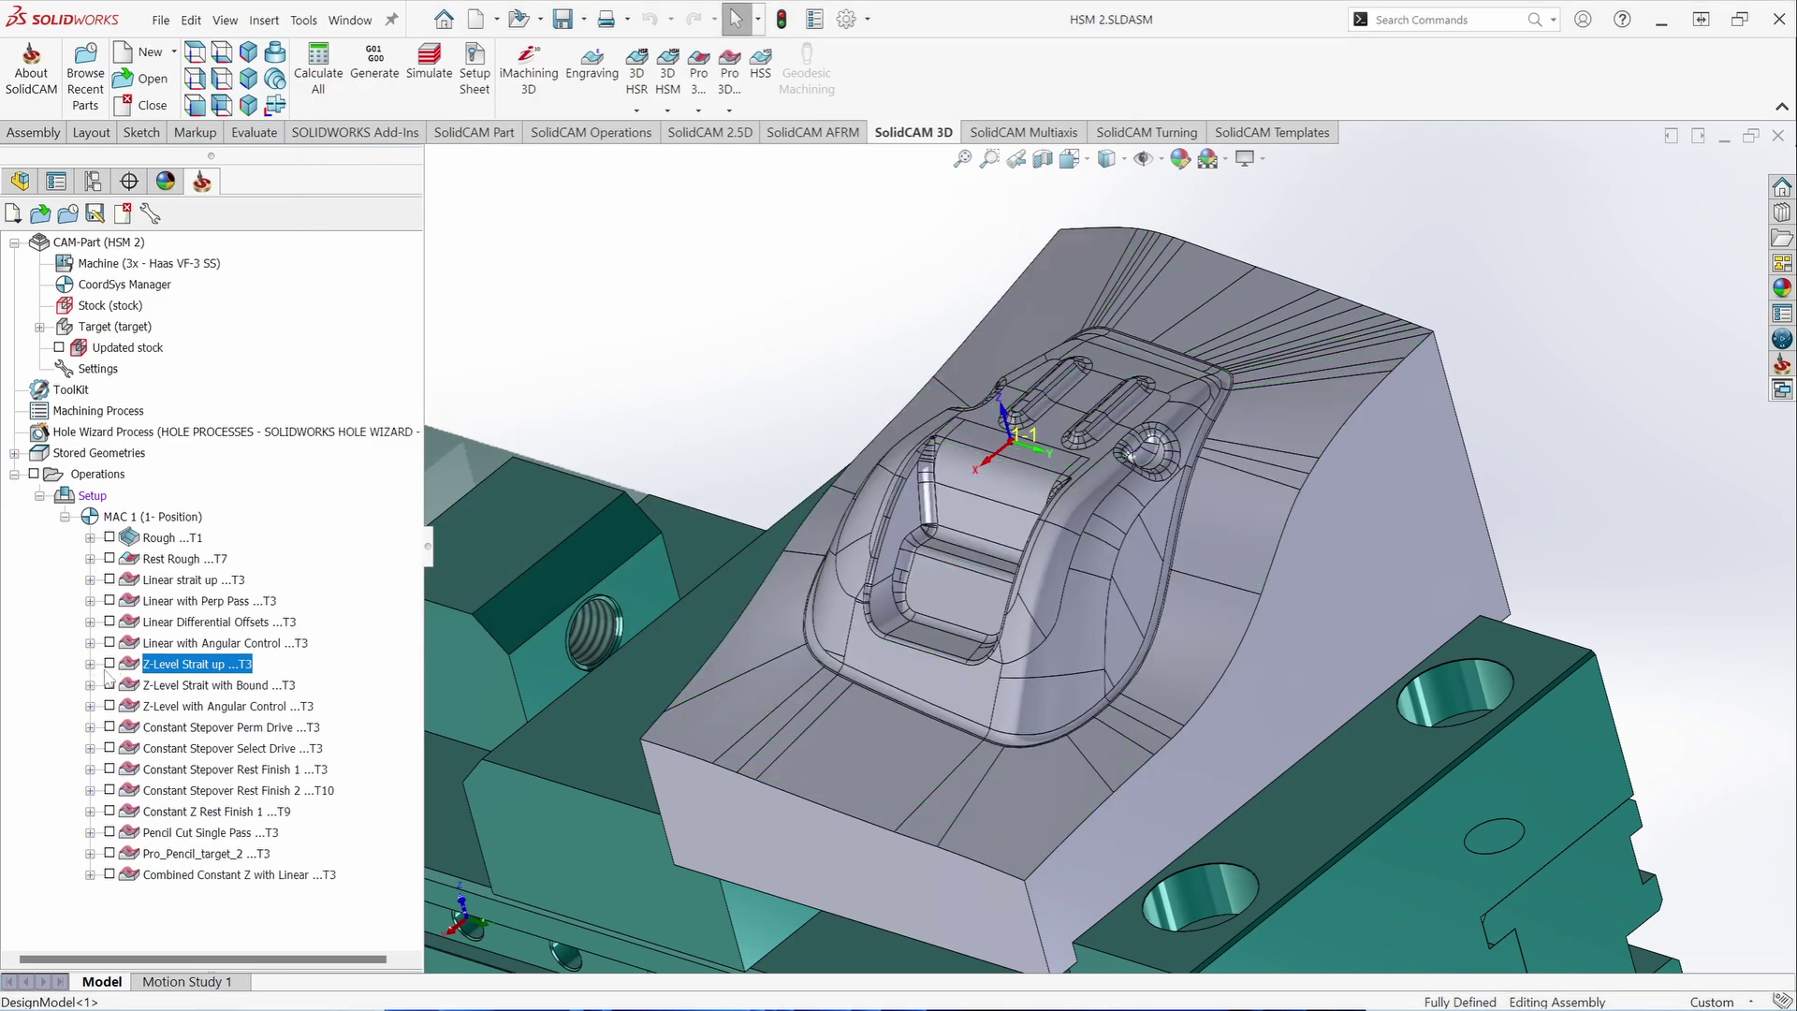
click(109, 685)
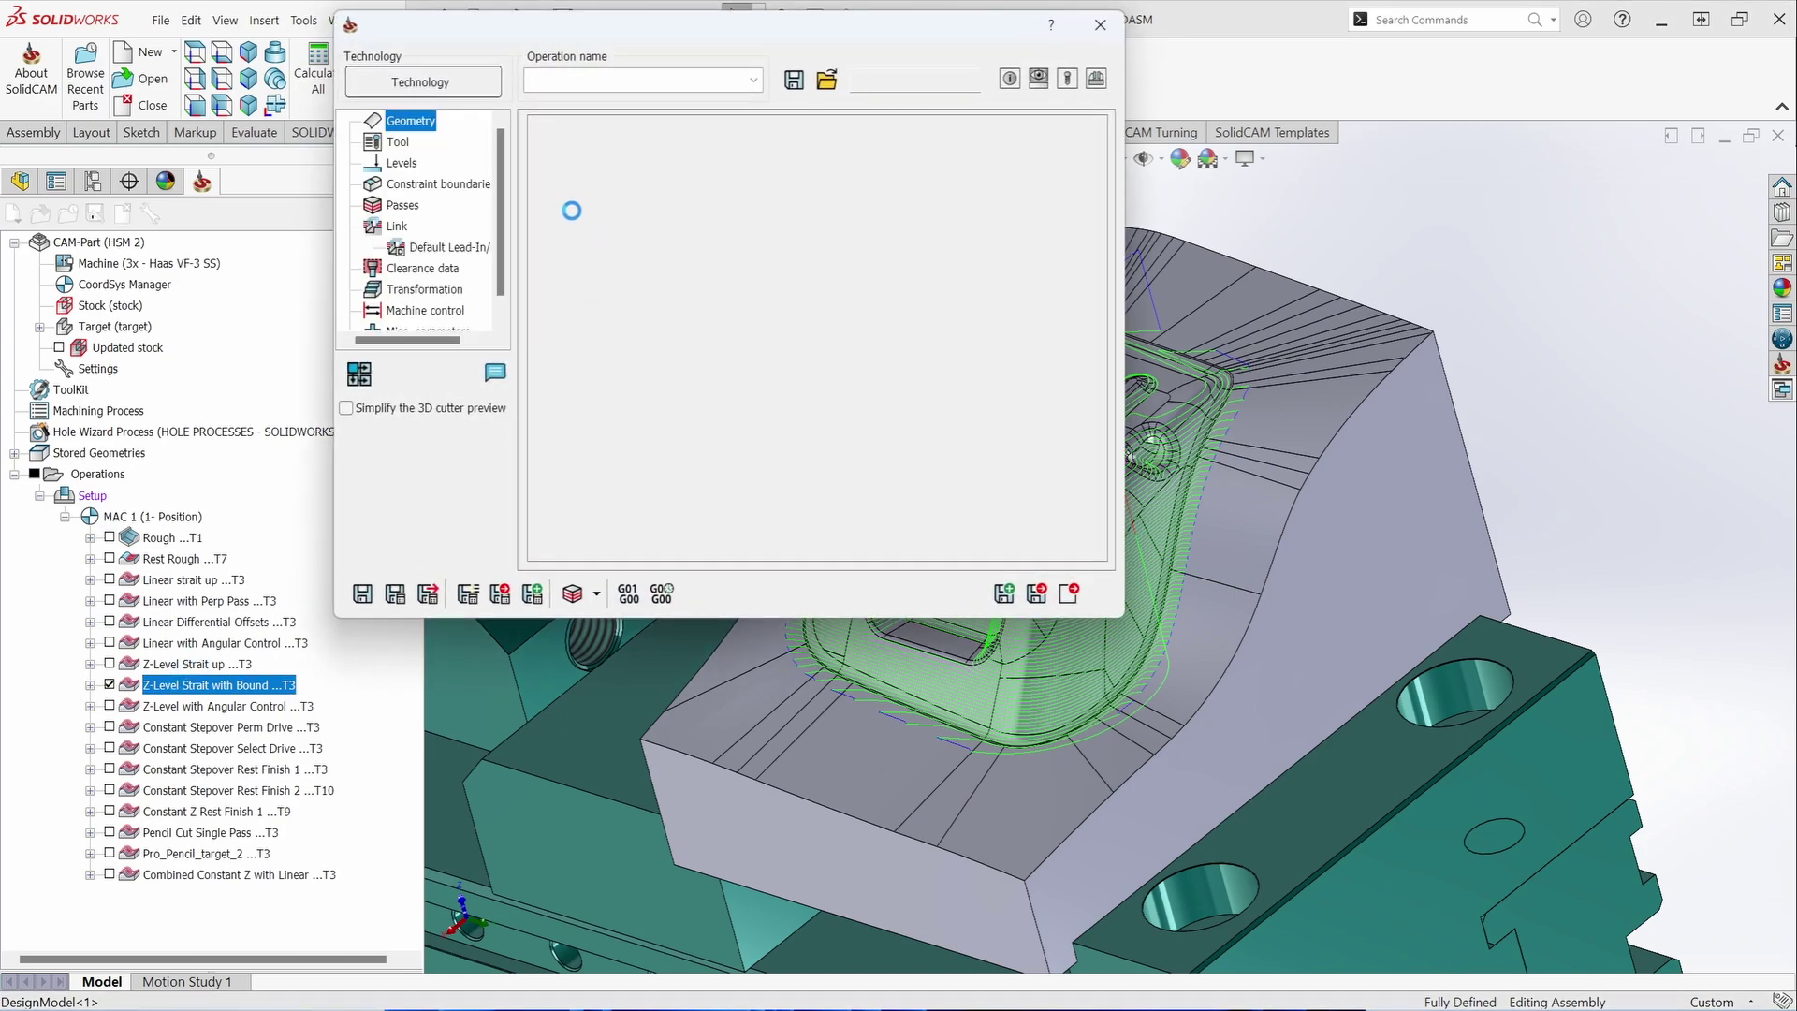
click(438, 184)
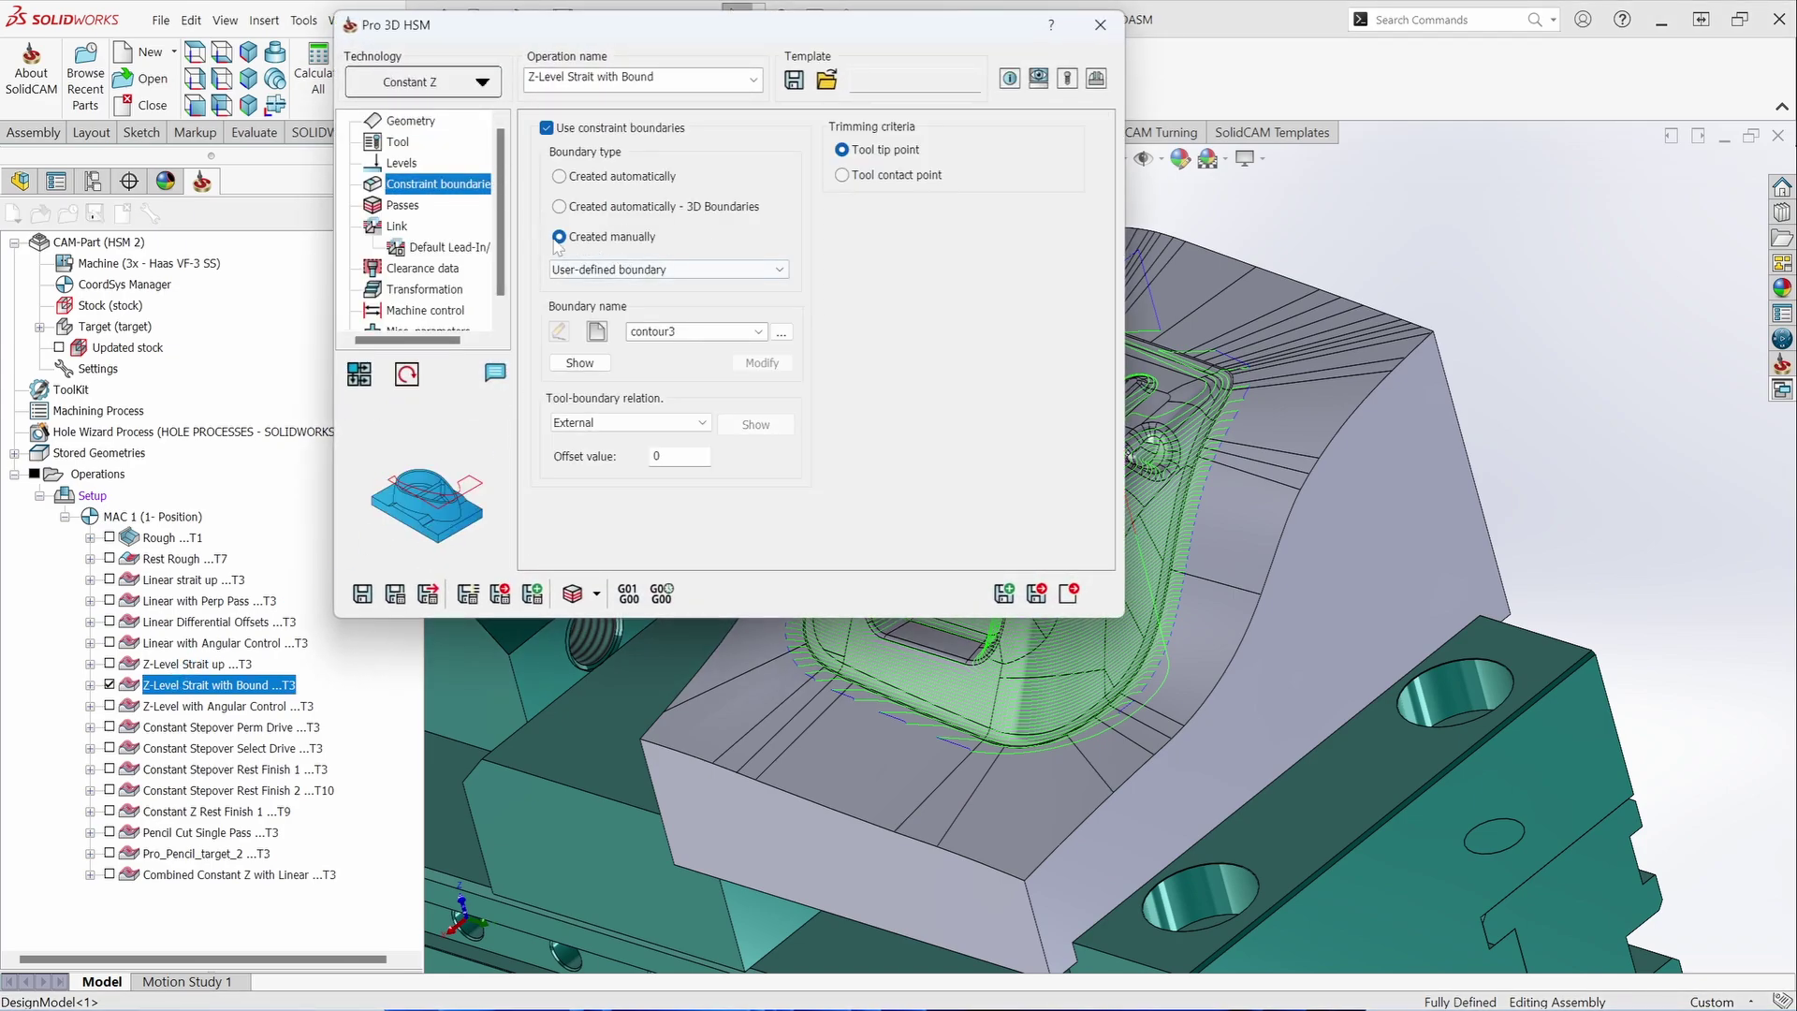
click(600, 363)
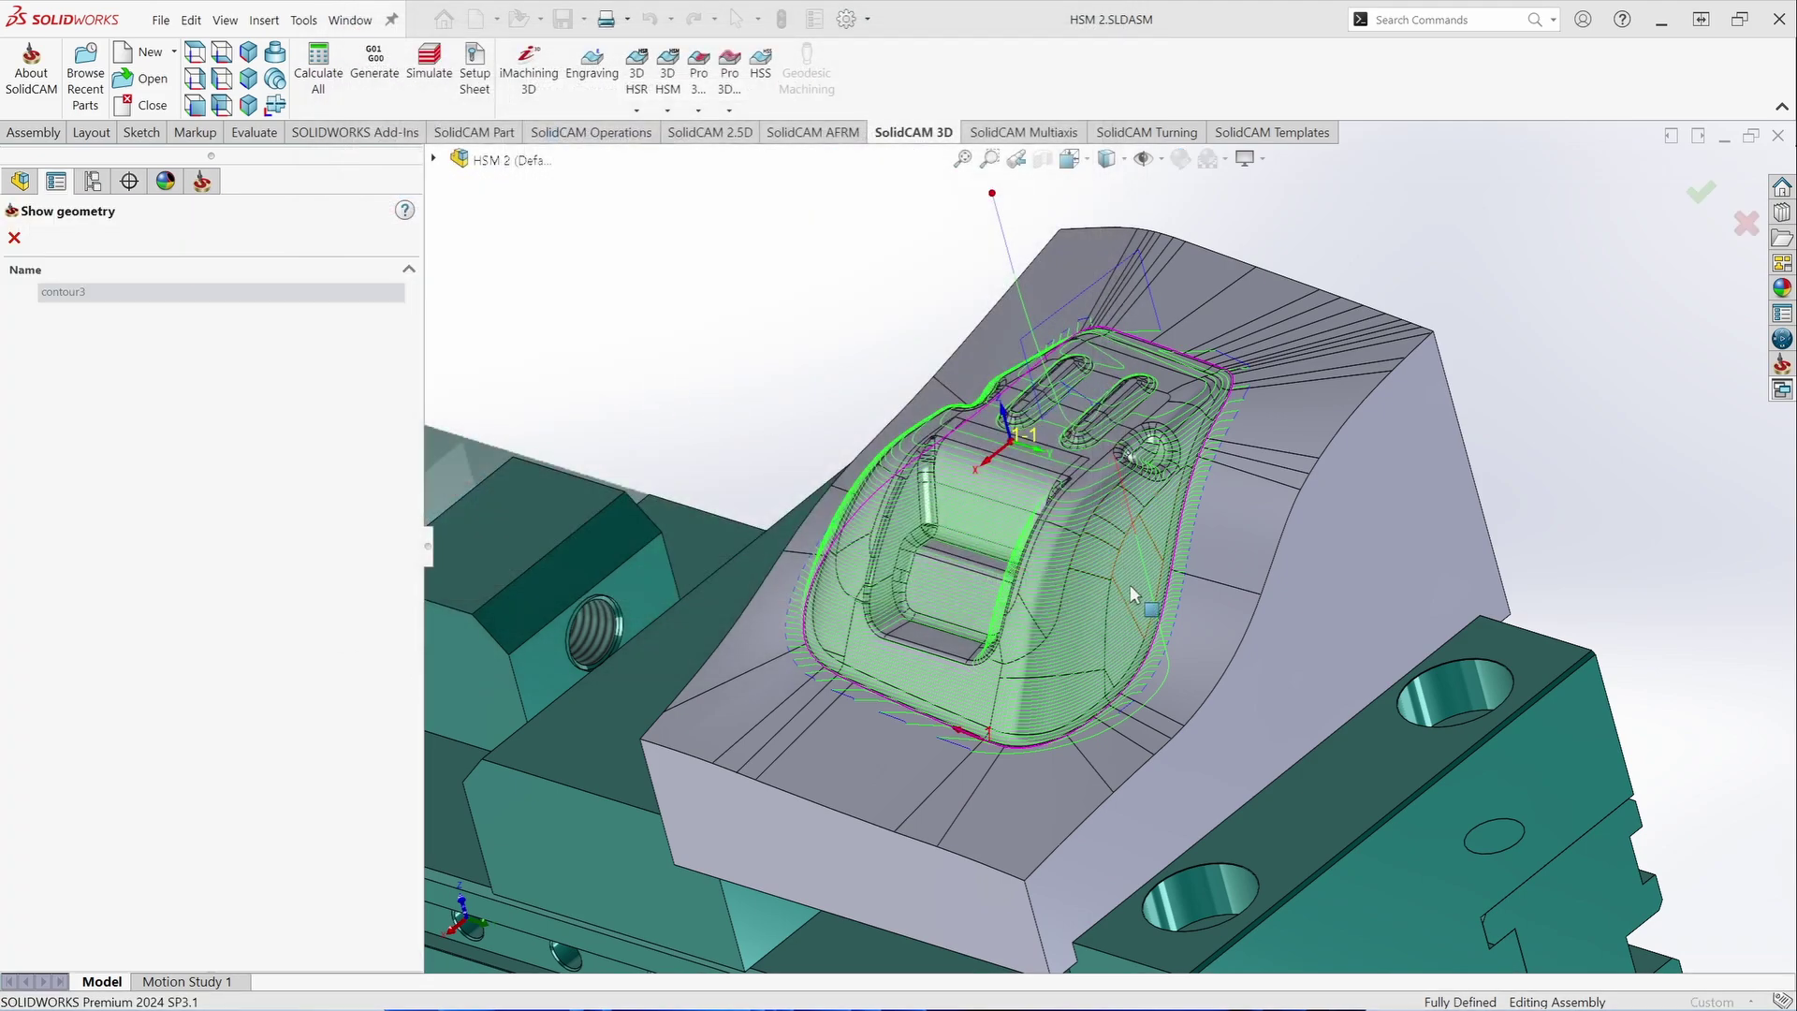
middle_drag(904, 568, 871, 487)
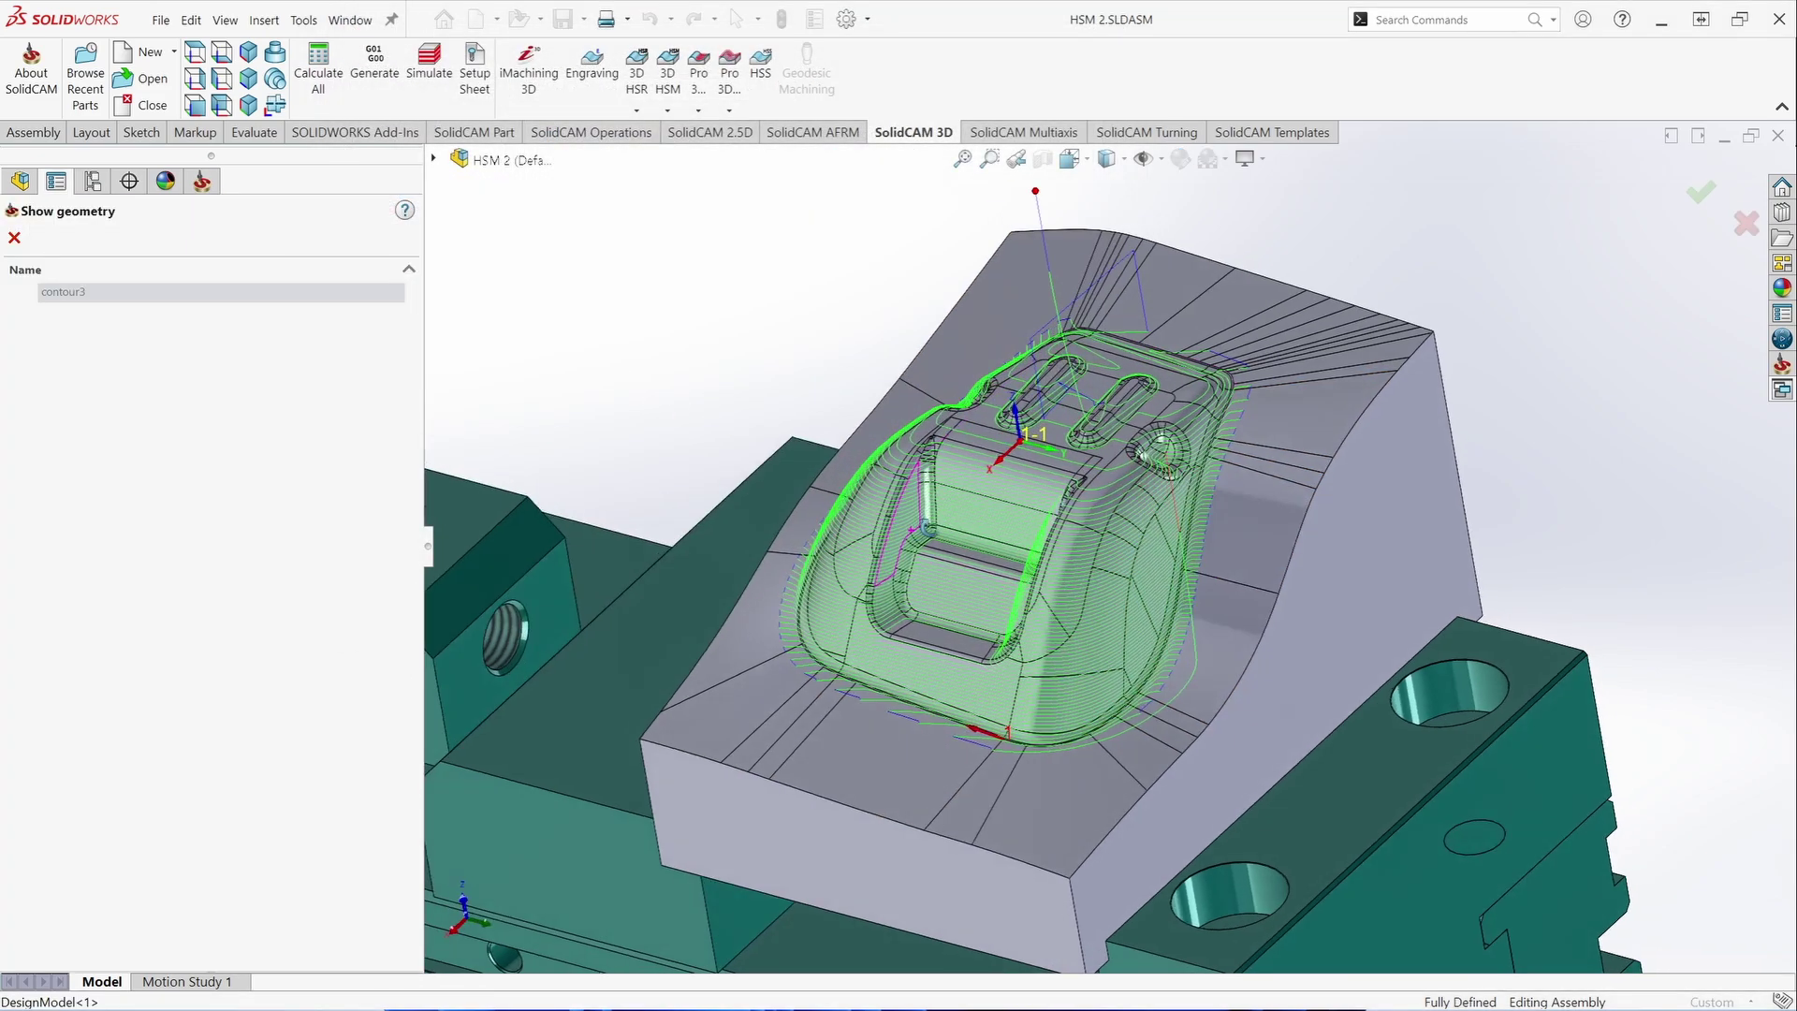
click(13, 239)
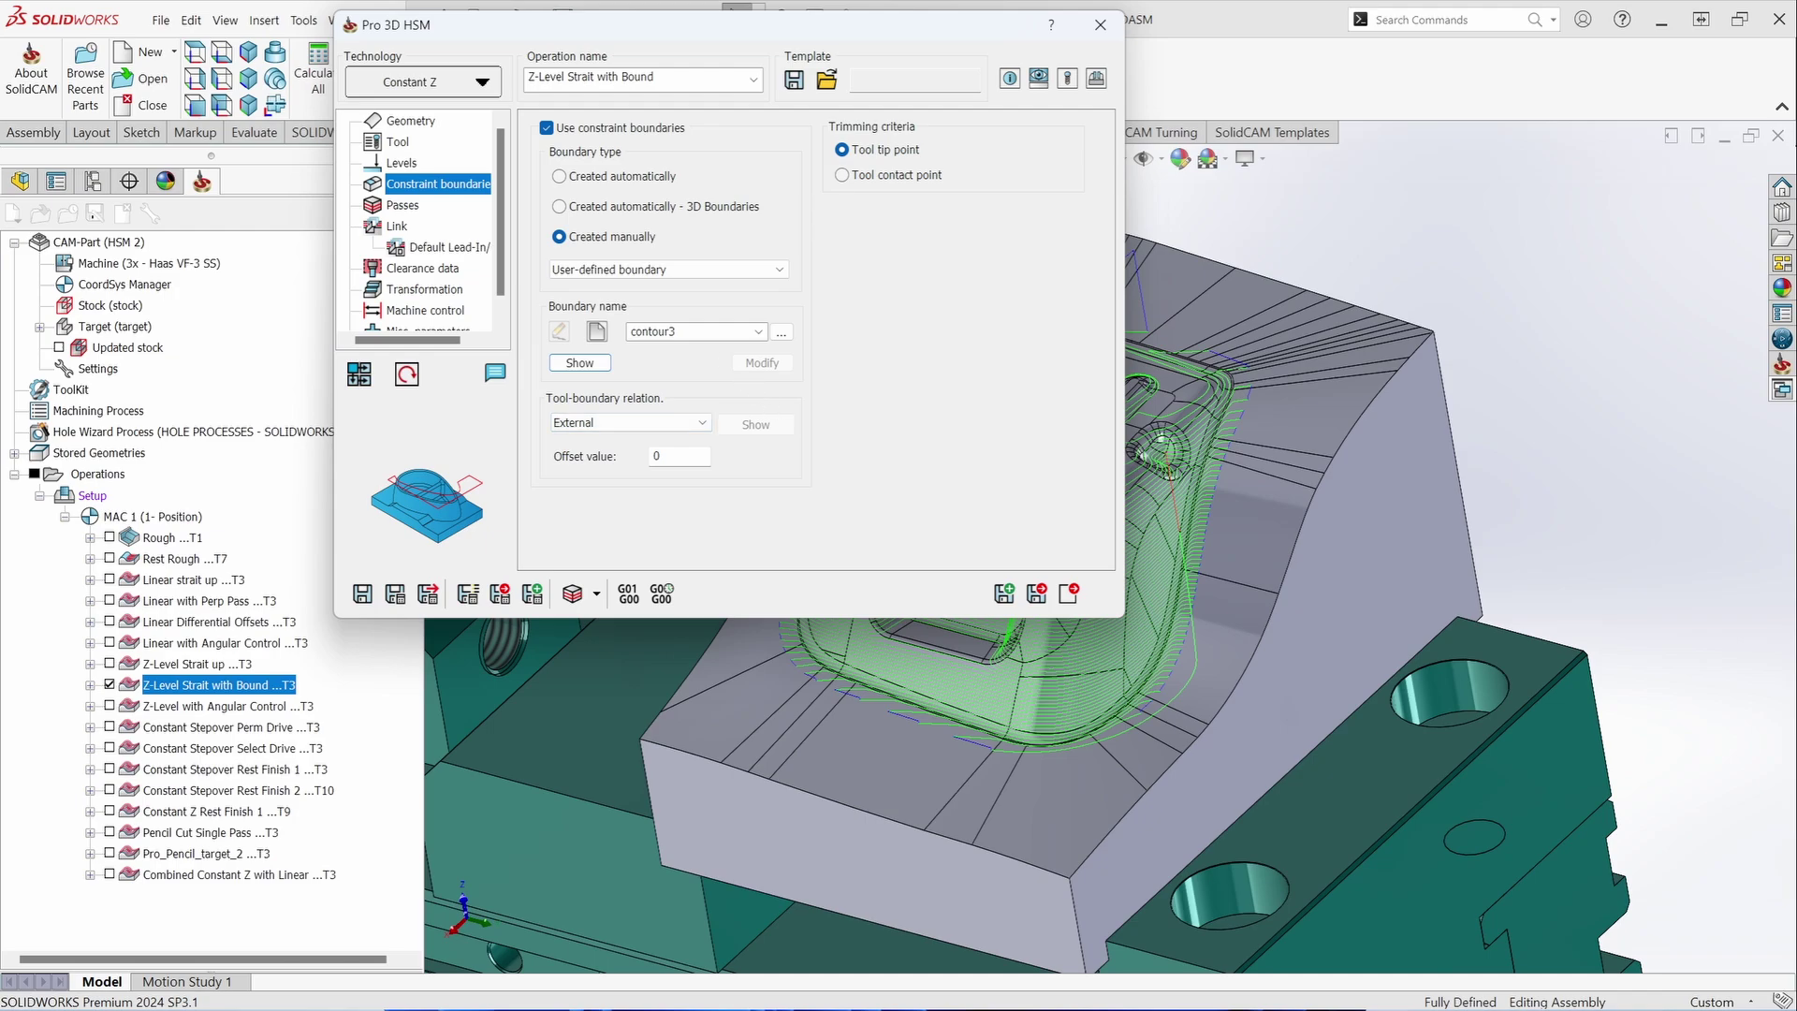
- Look through the passes and link settings of Z-Level Strait with Bound, and close the operation
click(402, 205)
click(397, 225)
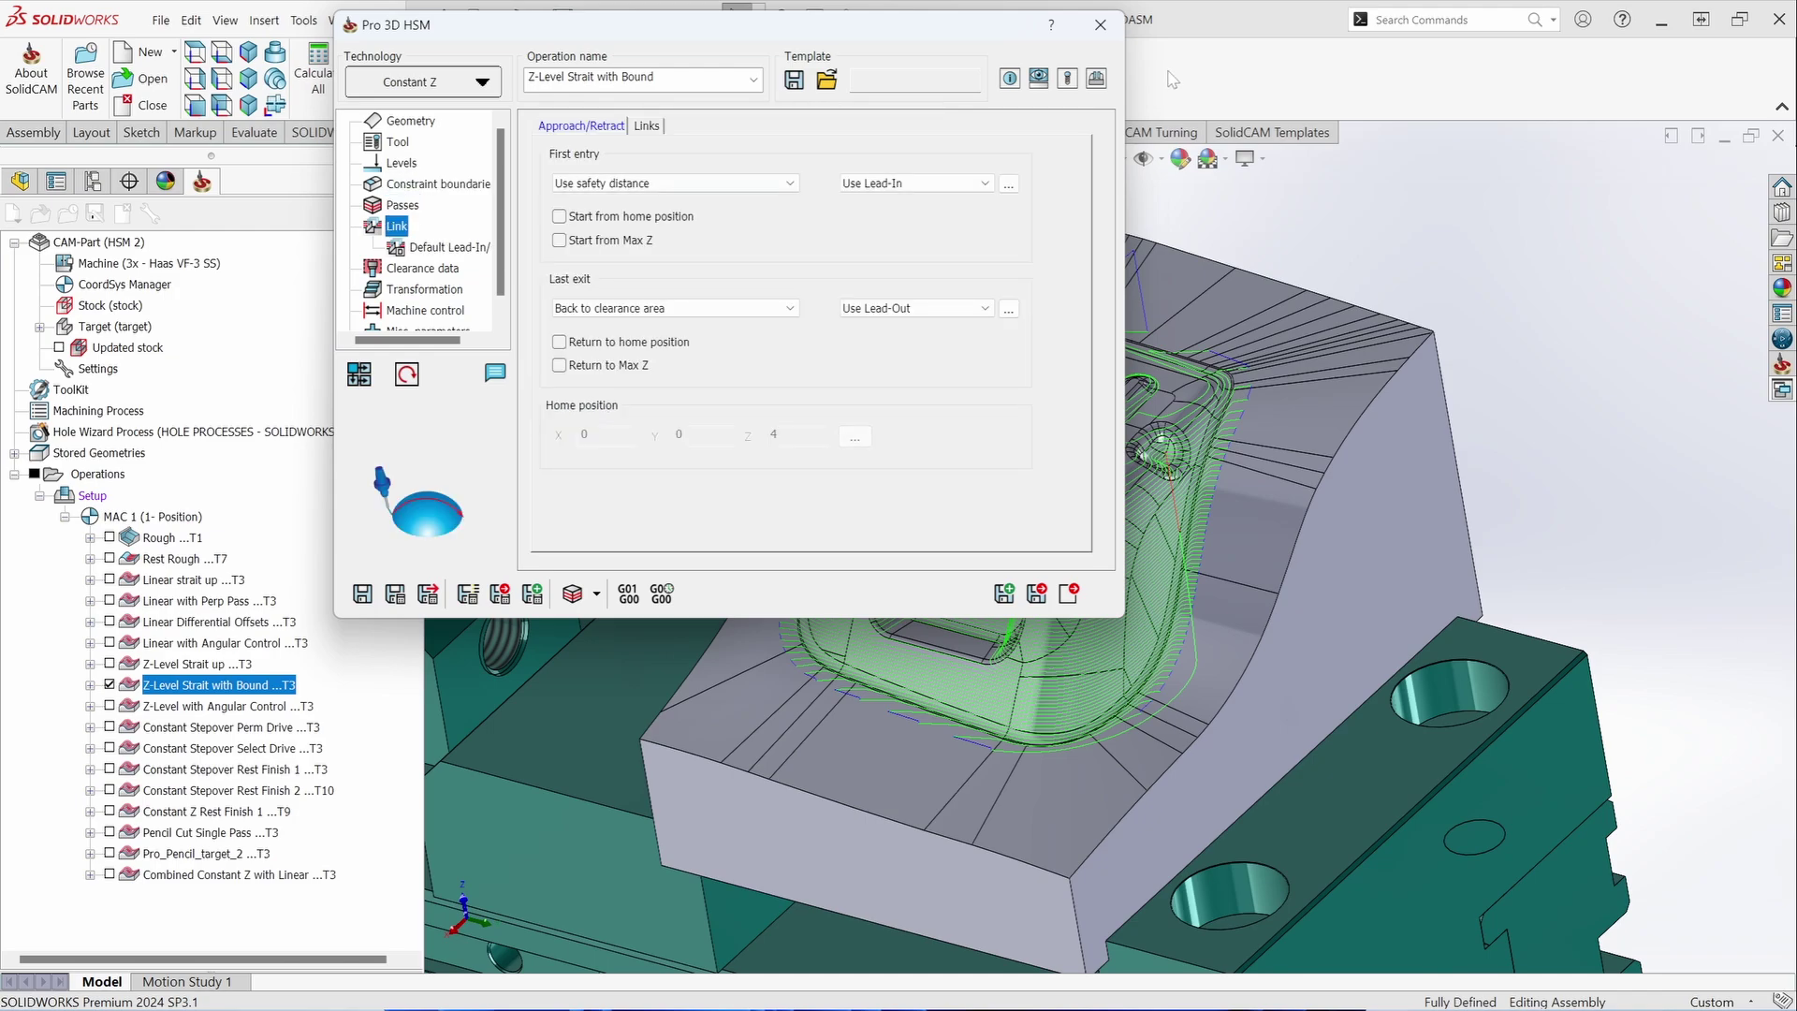
key(Escape)
- Display the Z-Level with Angular Control toolpath in place of Z-Level Strait with Bound, and examine its passes angle range limits
click(110, 684)
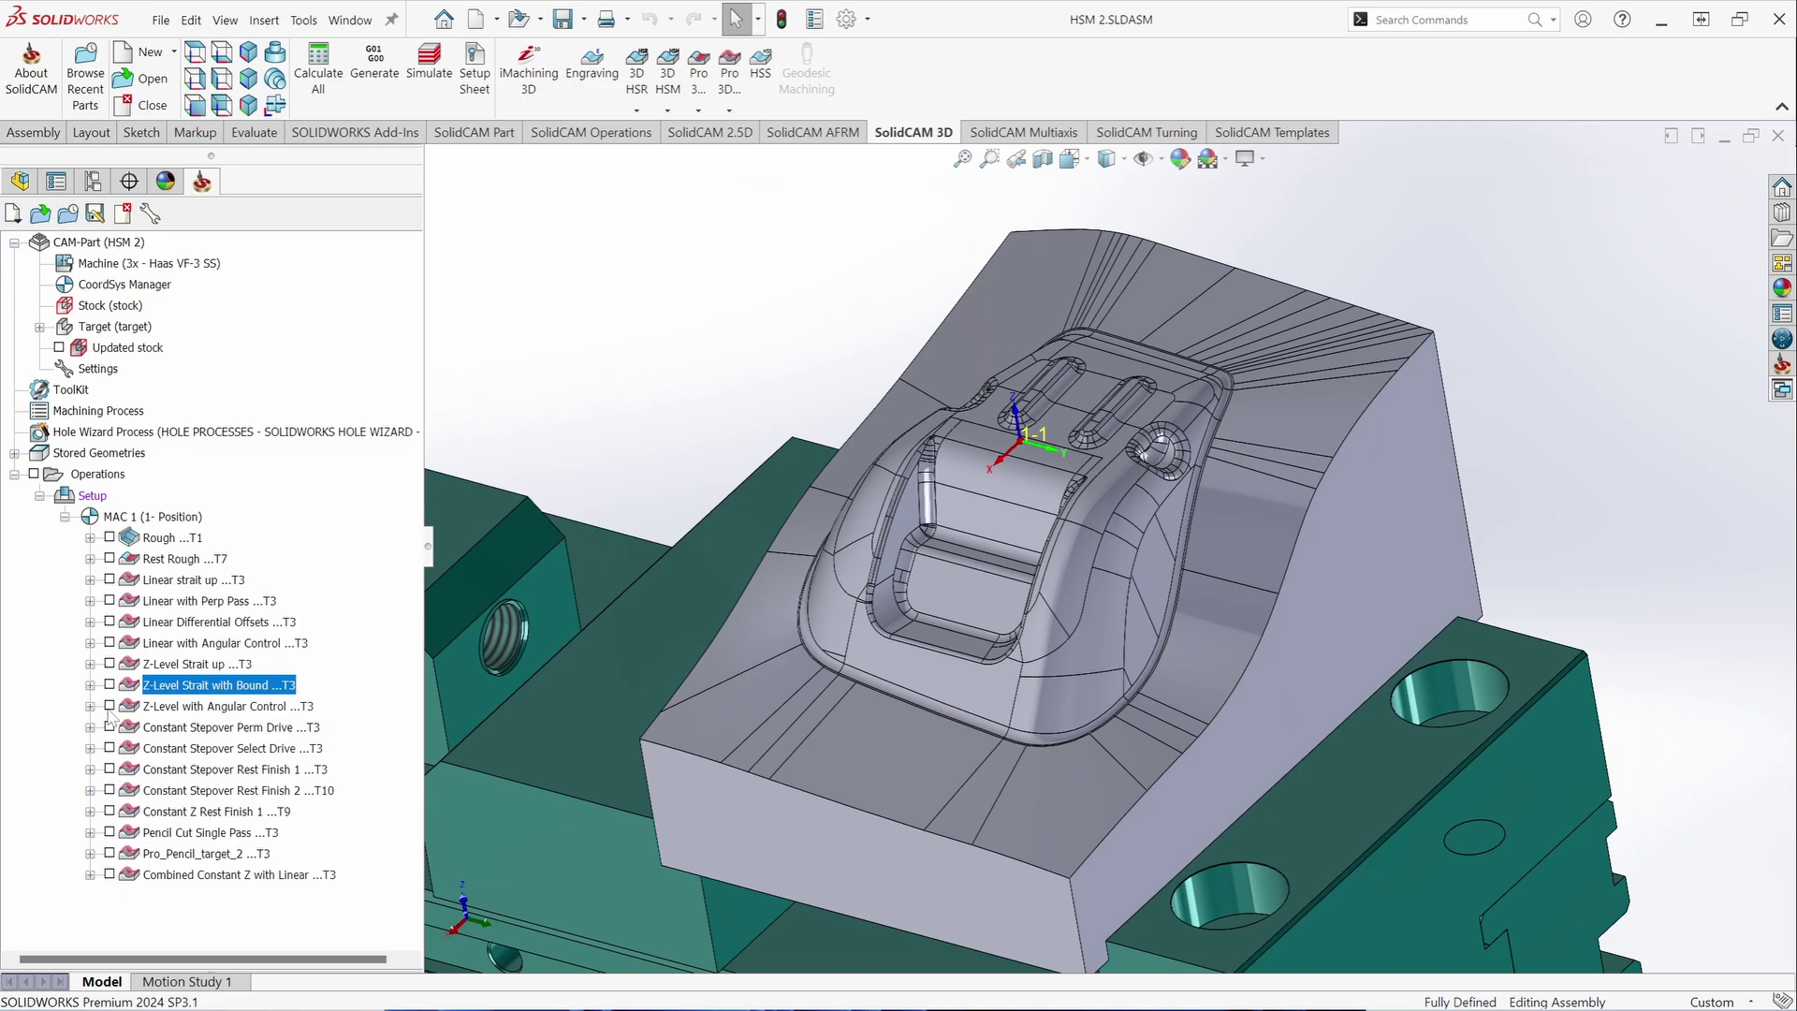
click(110, 706)
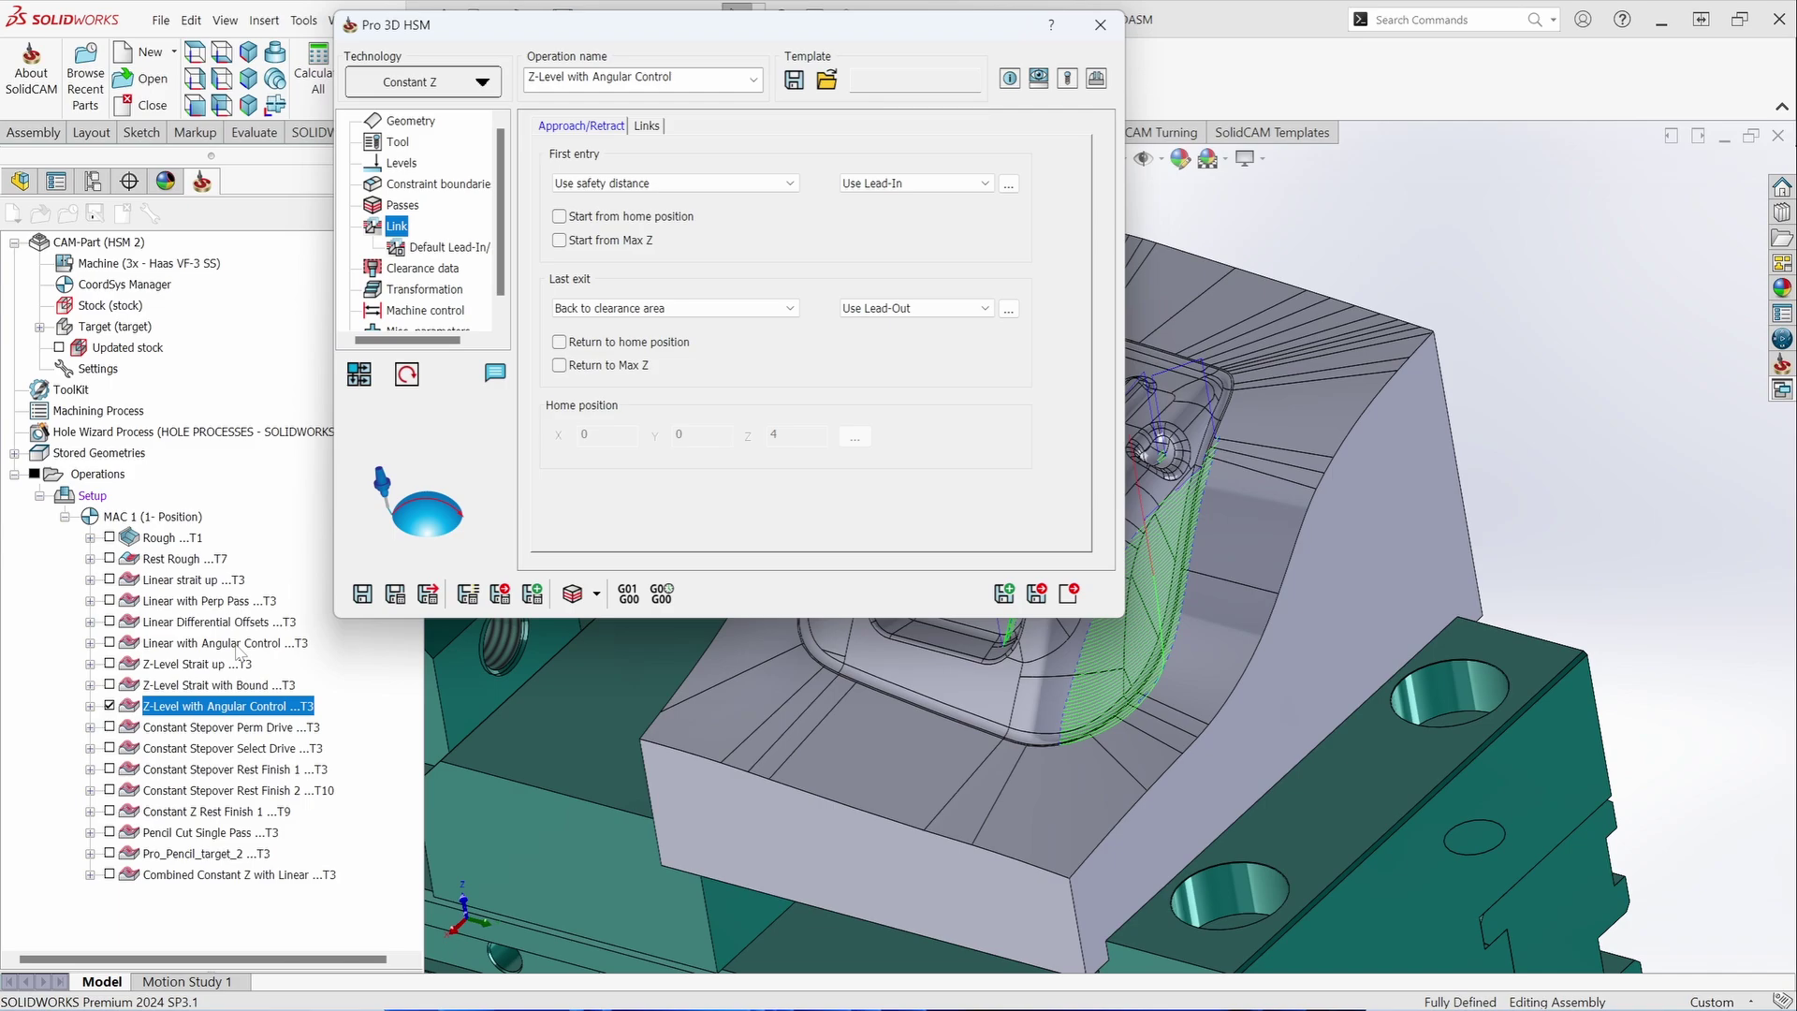
click(403, 205)
double_click(923, 354)
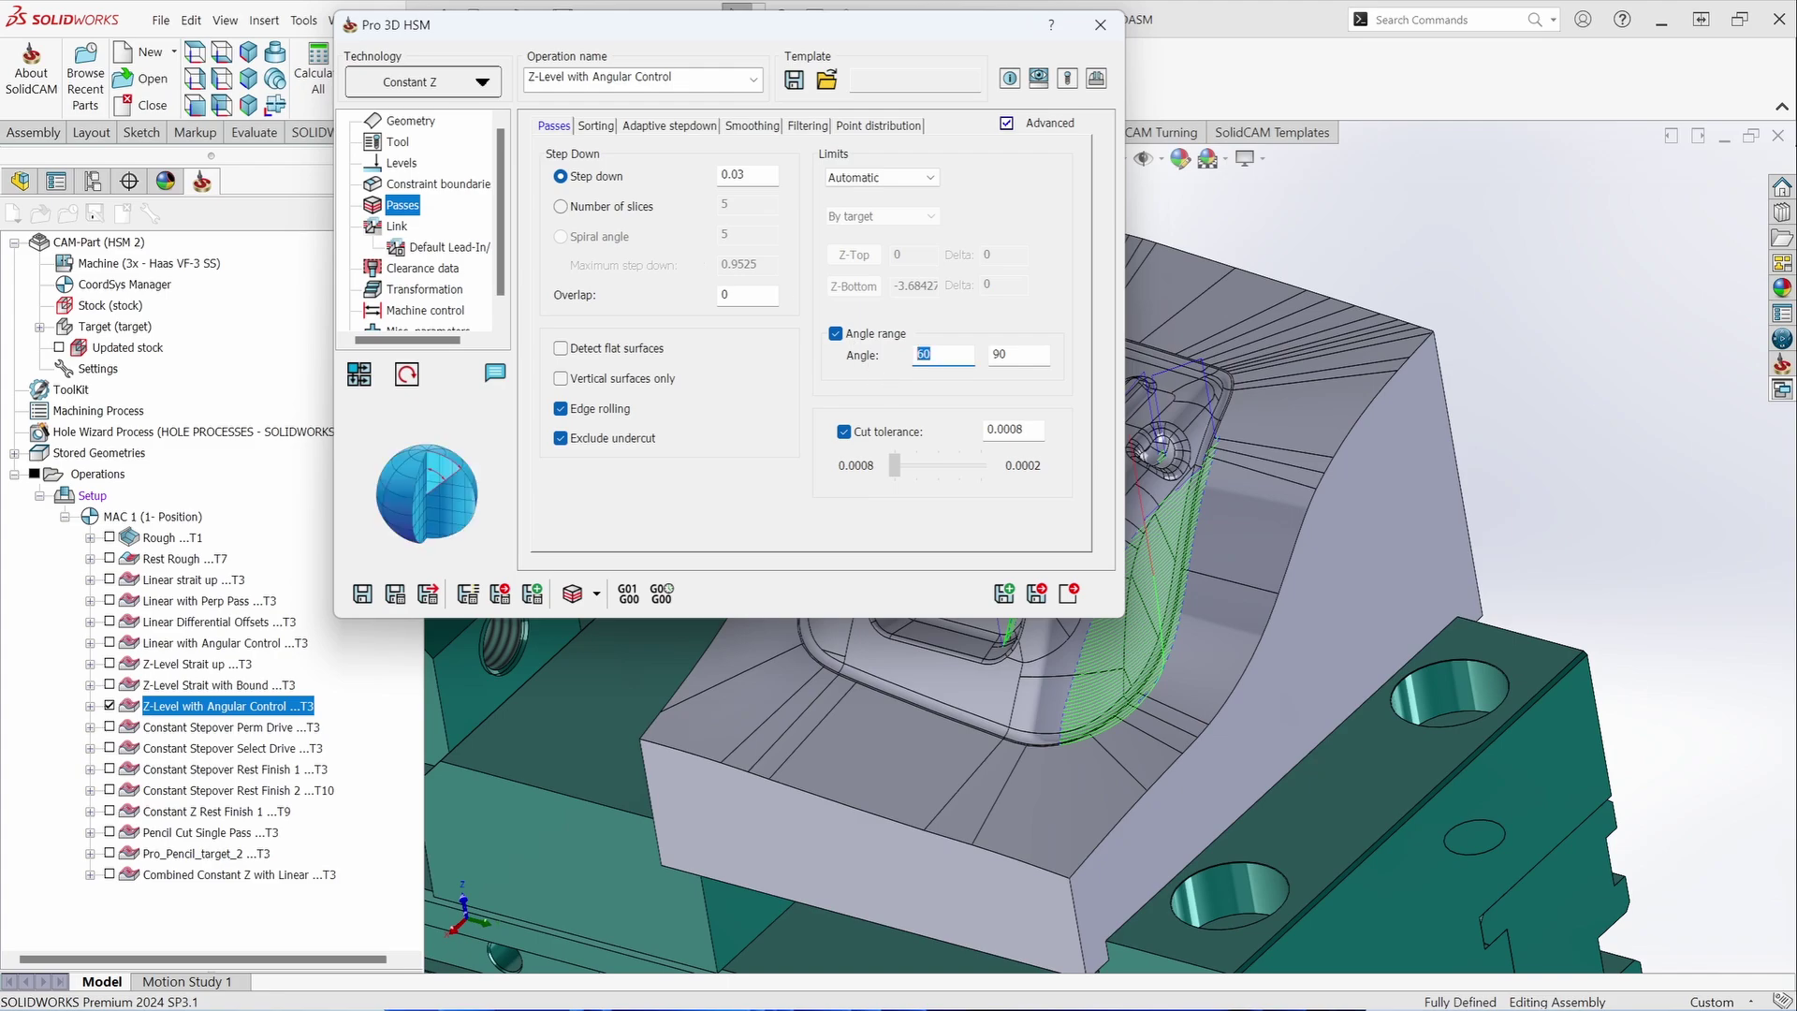
key(Tab)
click(1101, 26)
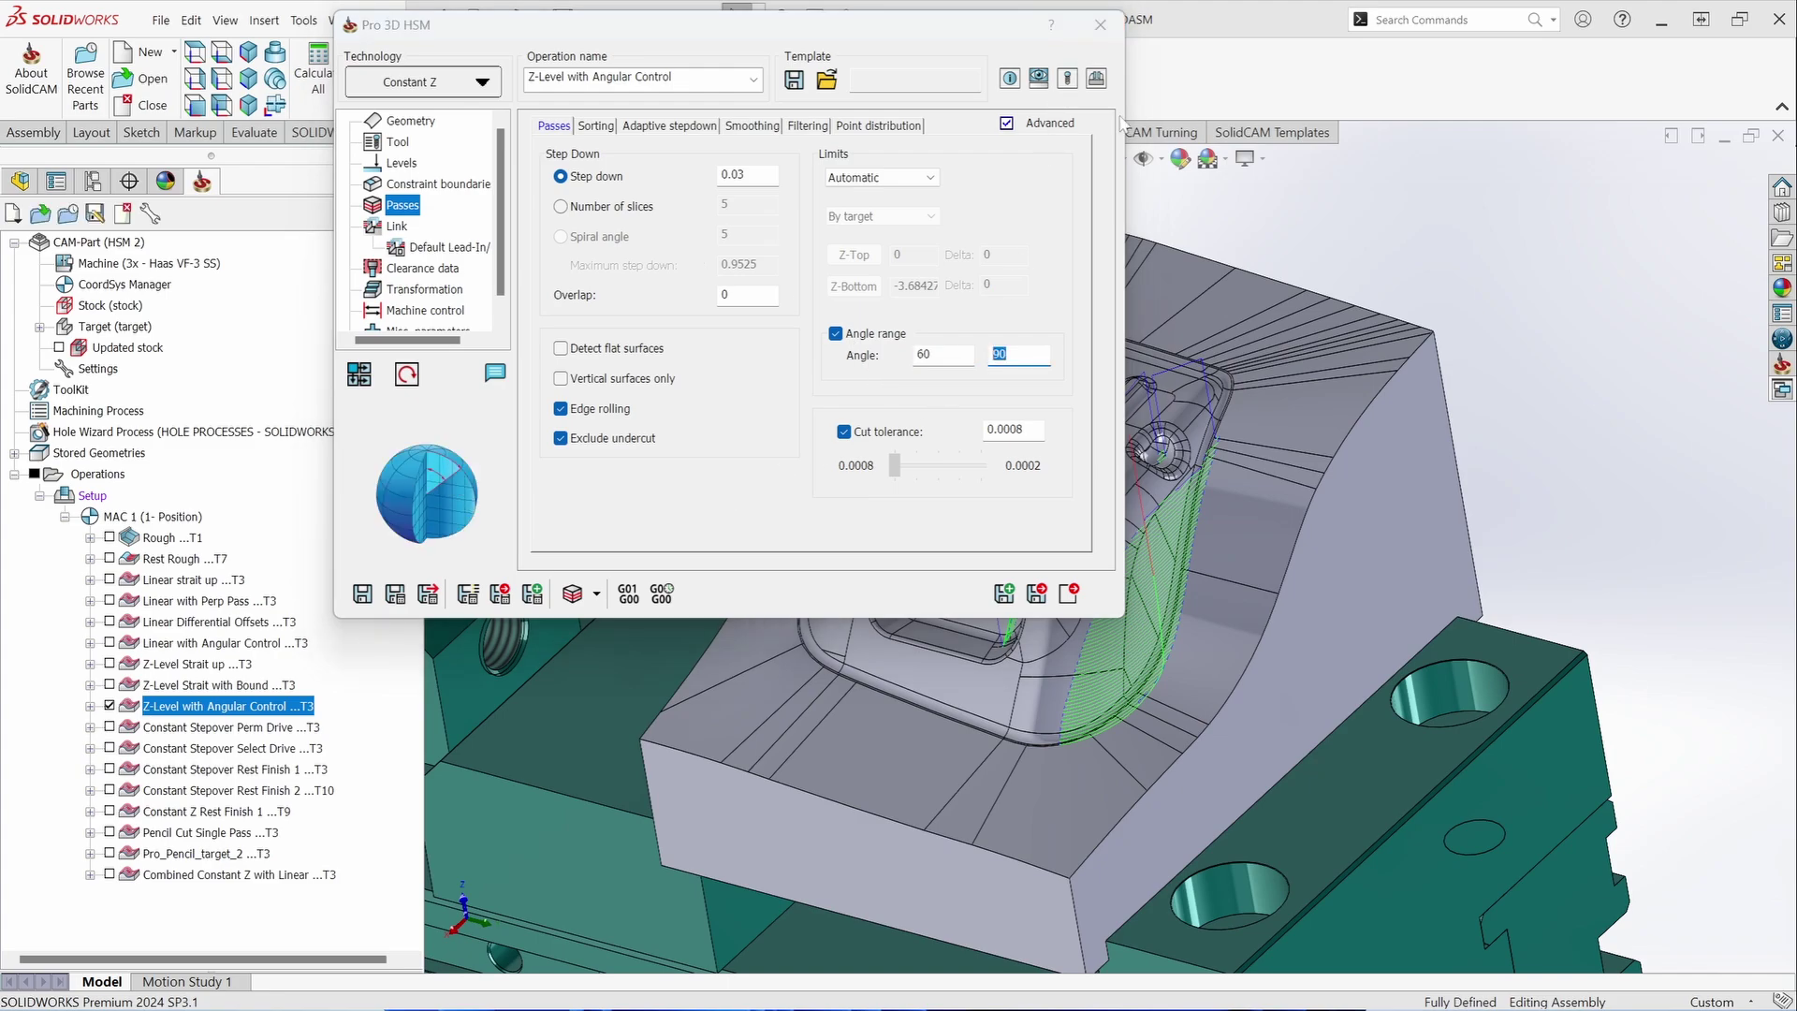
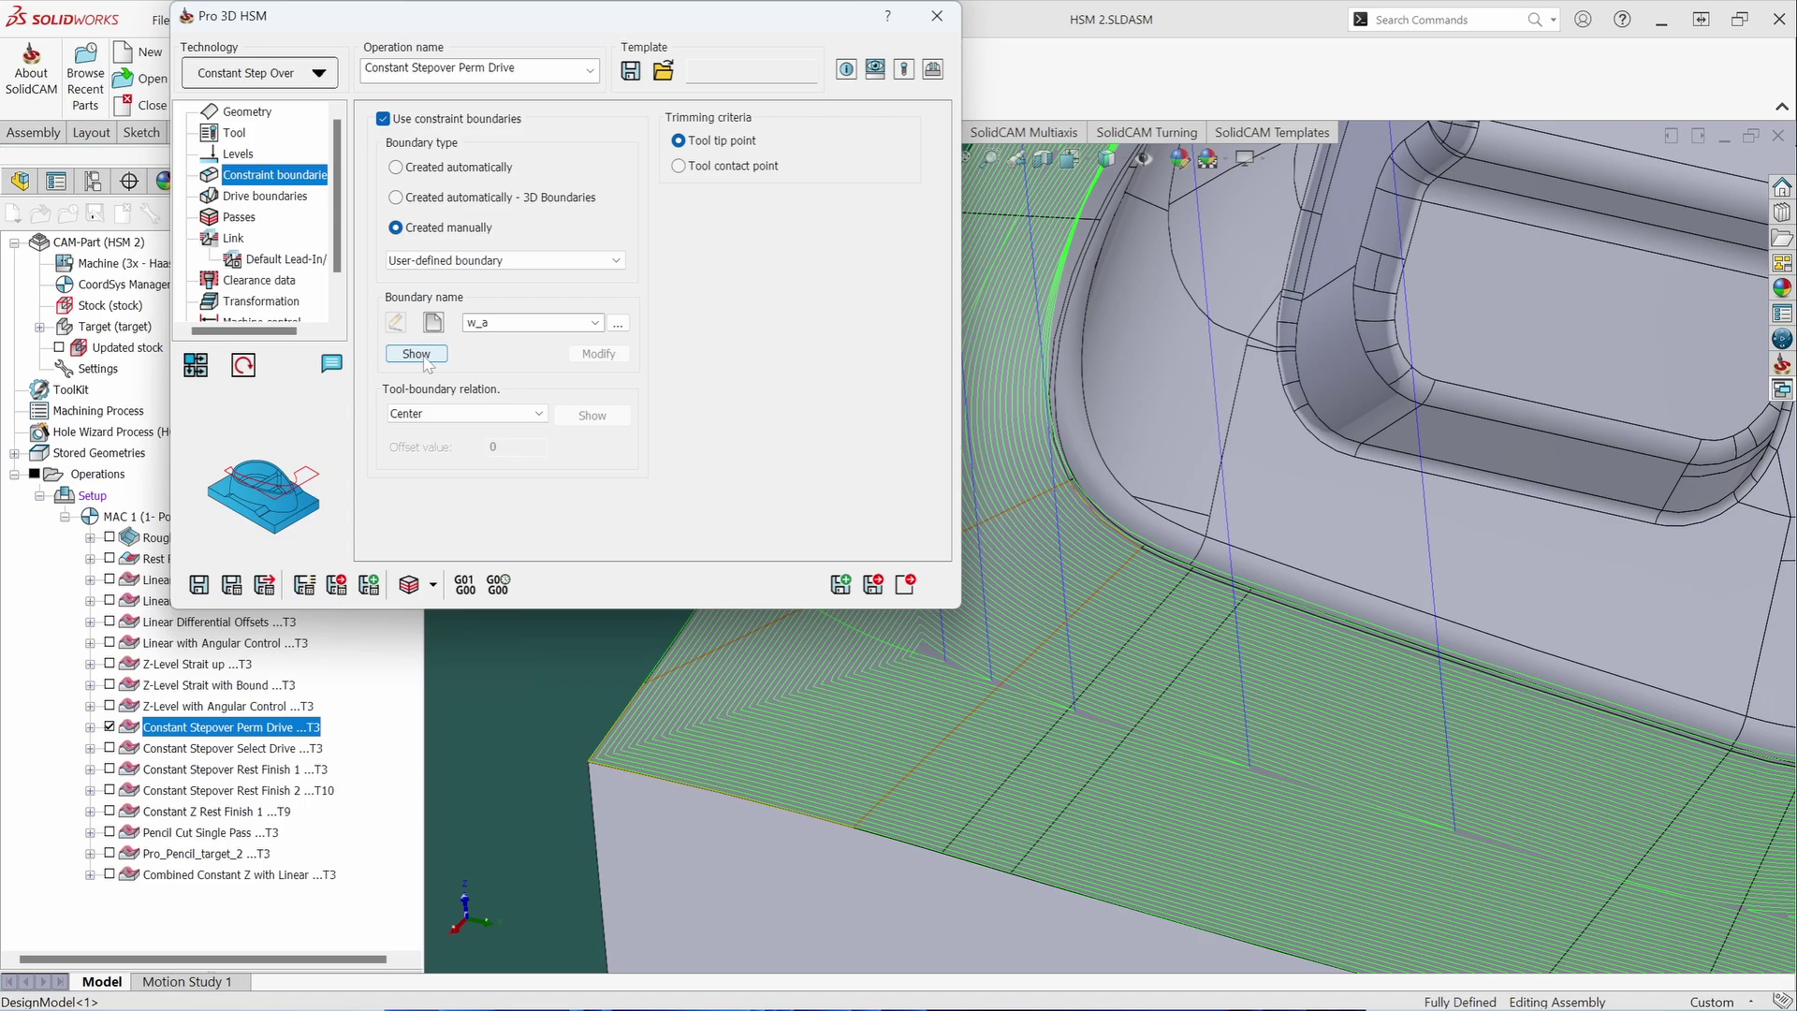
- Preview the w_a constraint boundary of Constant Stepover Perm Drive on the part, and return to the operation settings
click(417, 354)
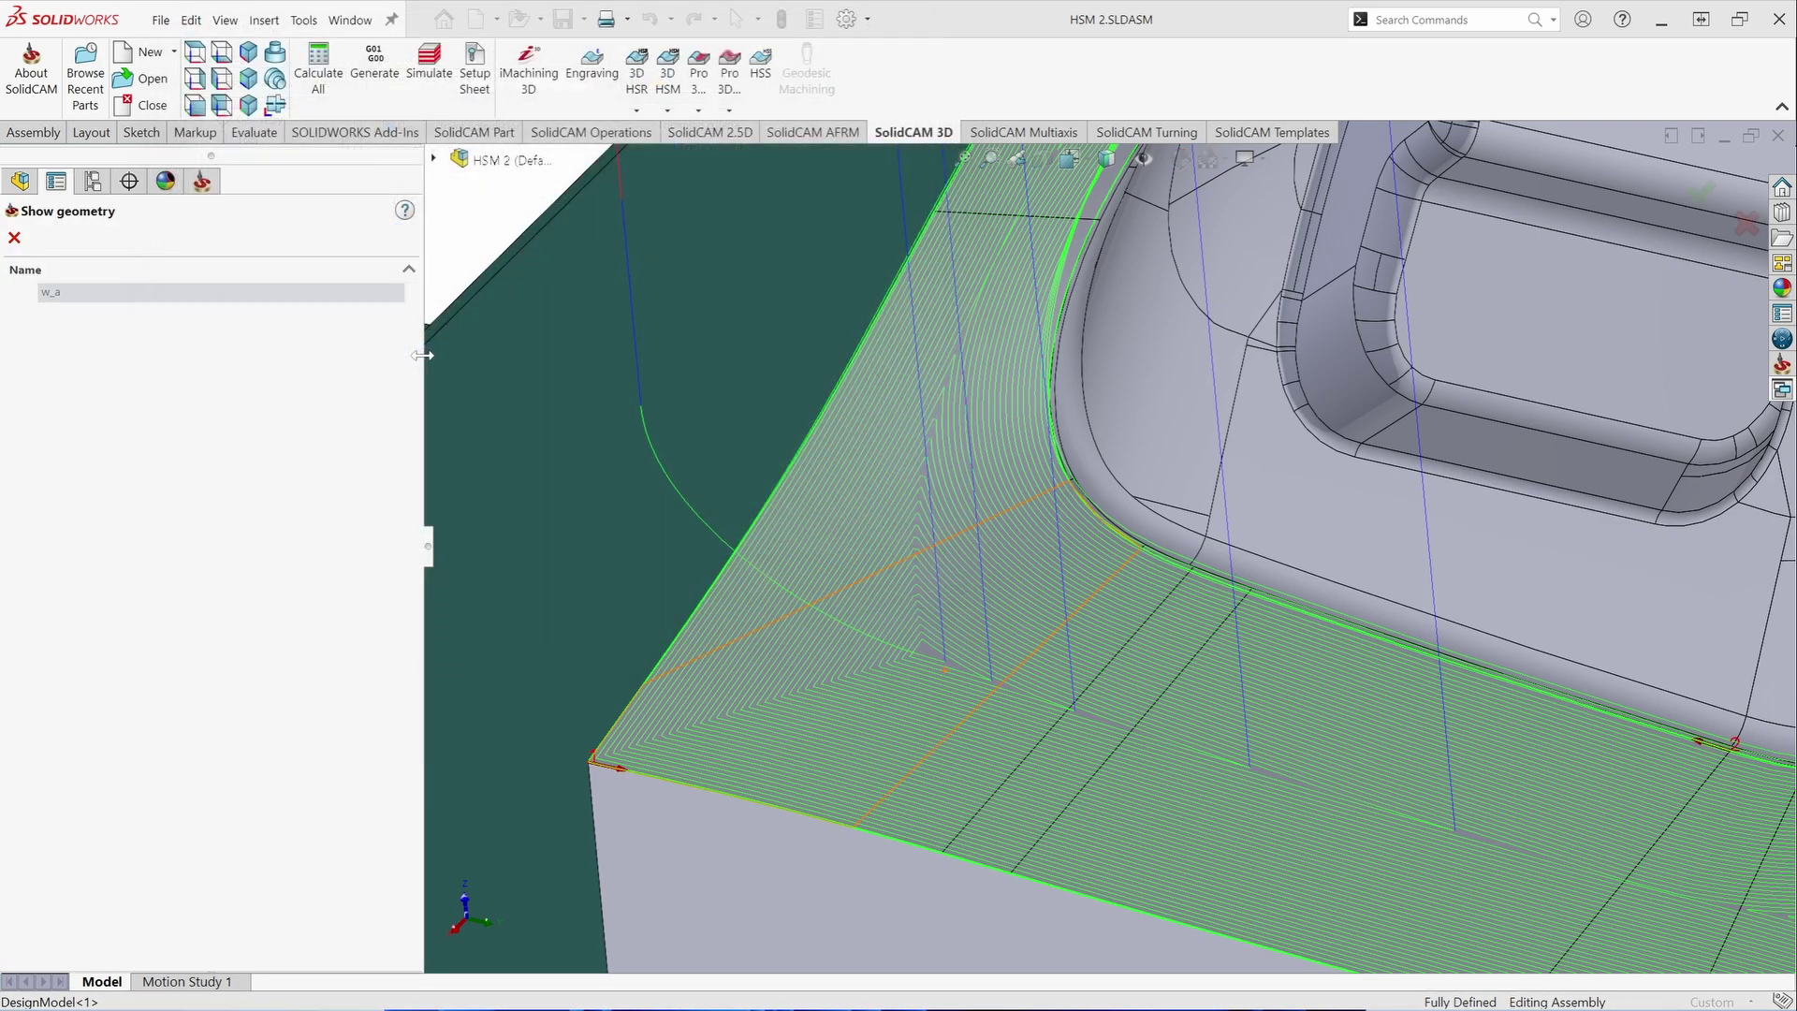
scroll(998, 500, up, 4)
scroll(997, 500, up, 2)
scroll(1503, 427, down, 2)
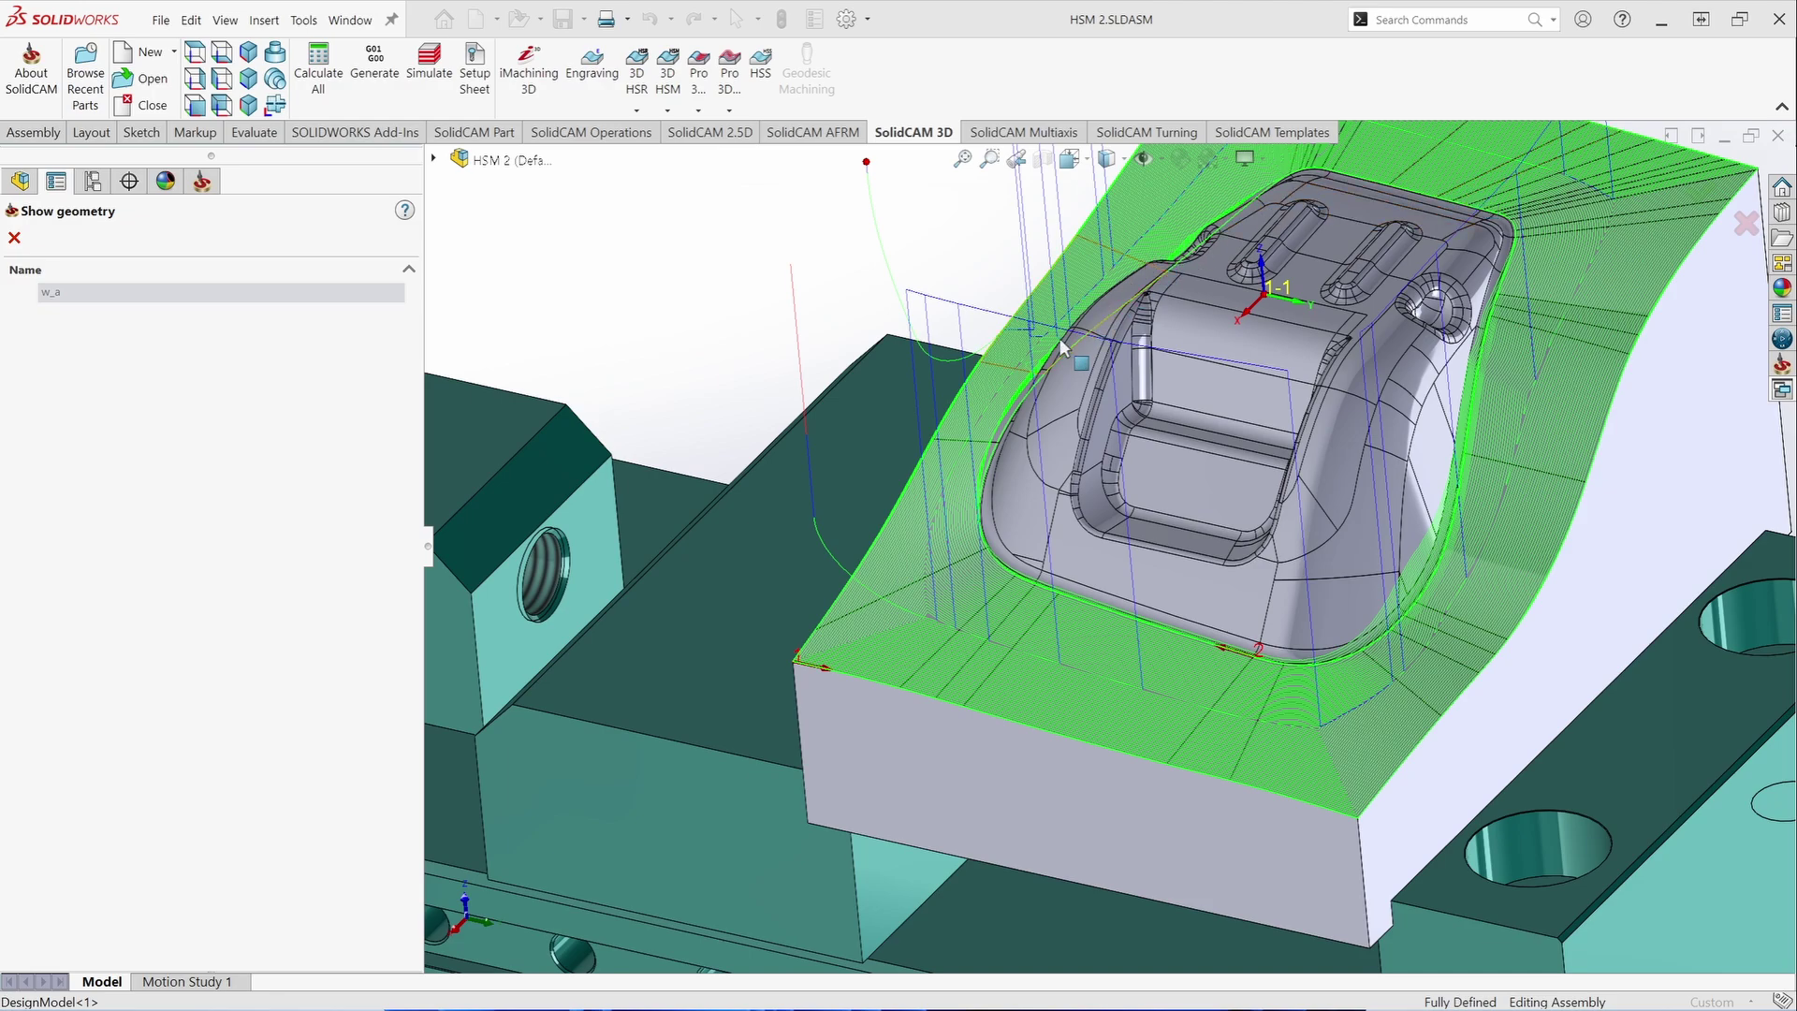
click(14, 238)
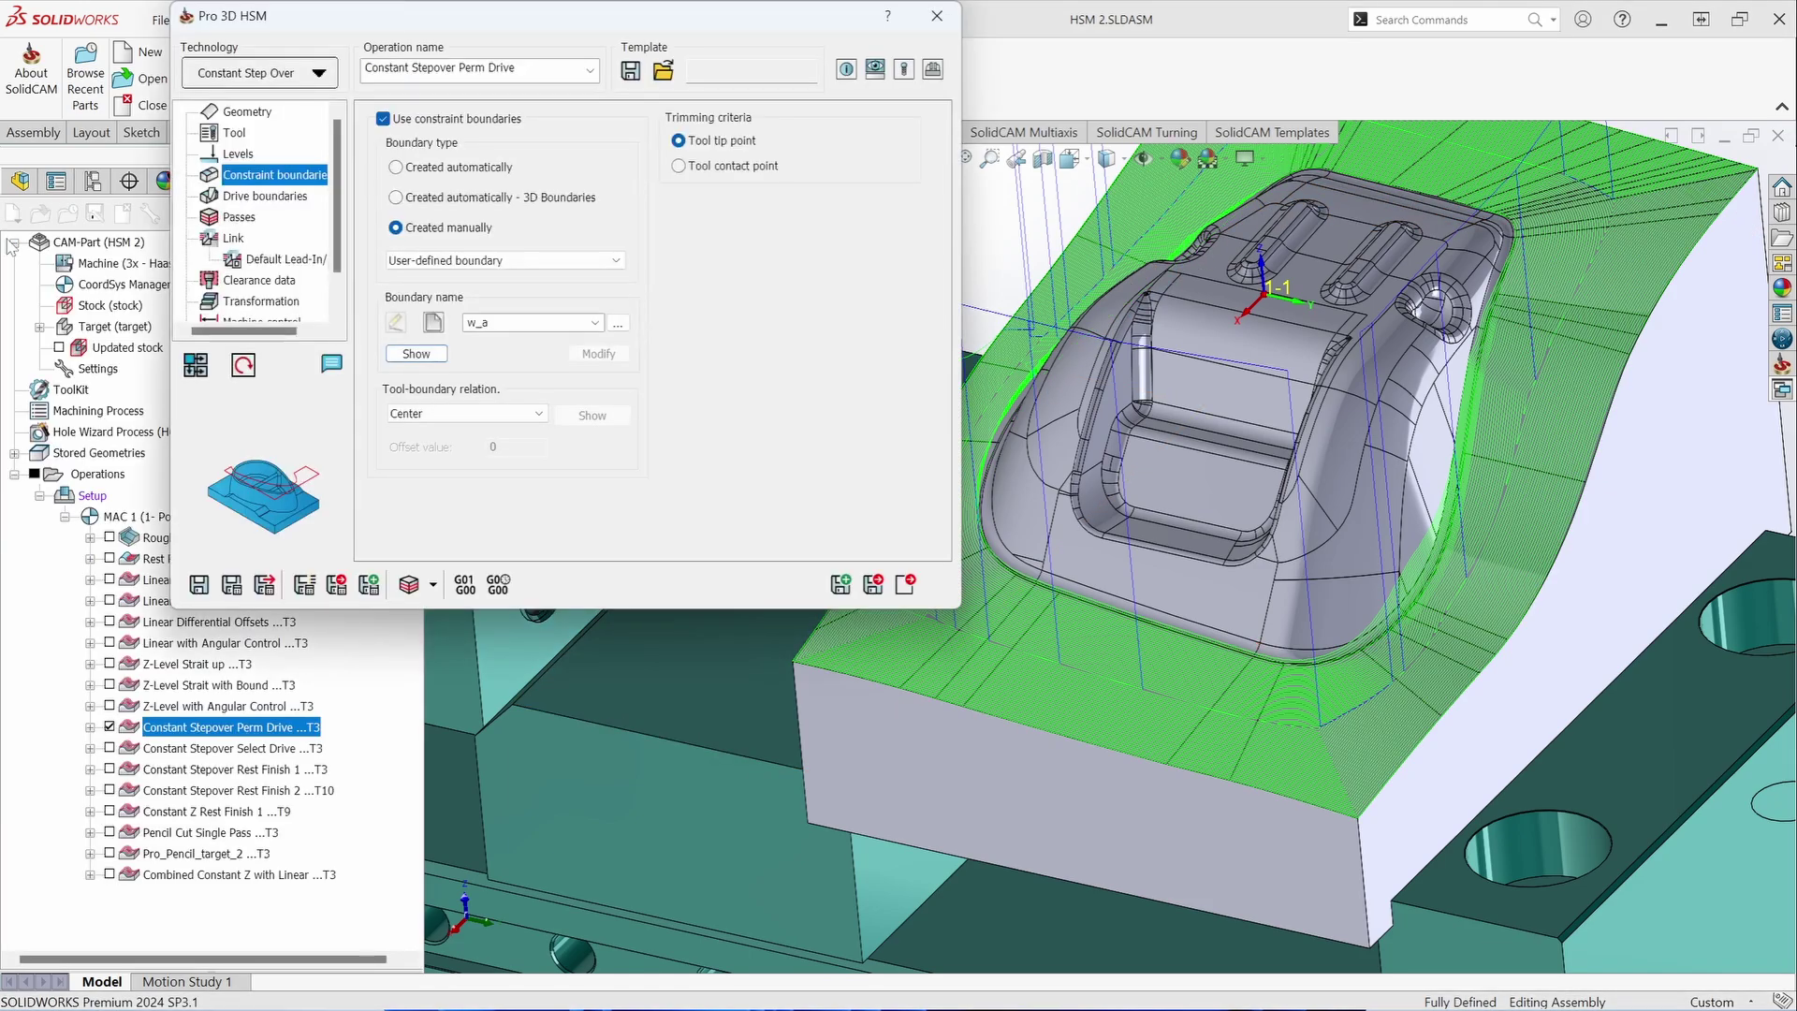
- Check the drive boundaries settings of Constant Stepover Perm Drive, close the operation, and examine its toolpath at the block's front corner
click(250, 199)
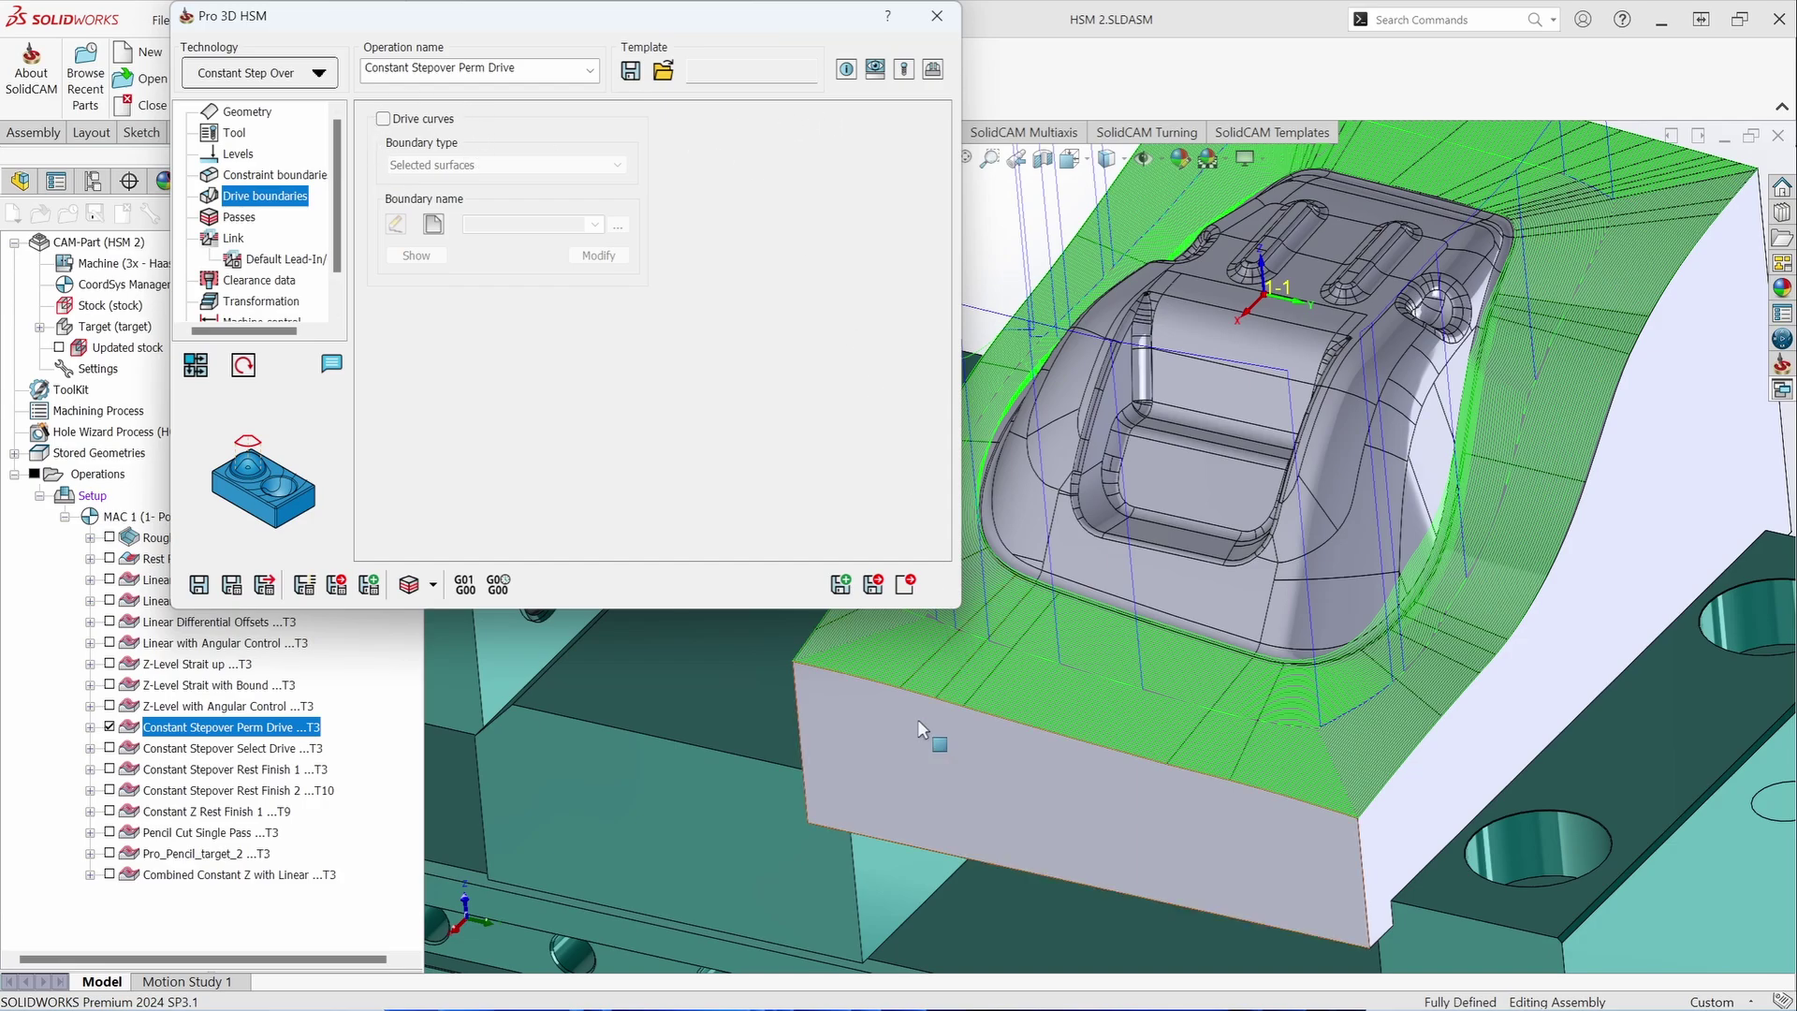
scroll(939, 693, down, 3)
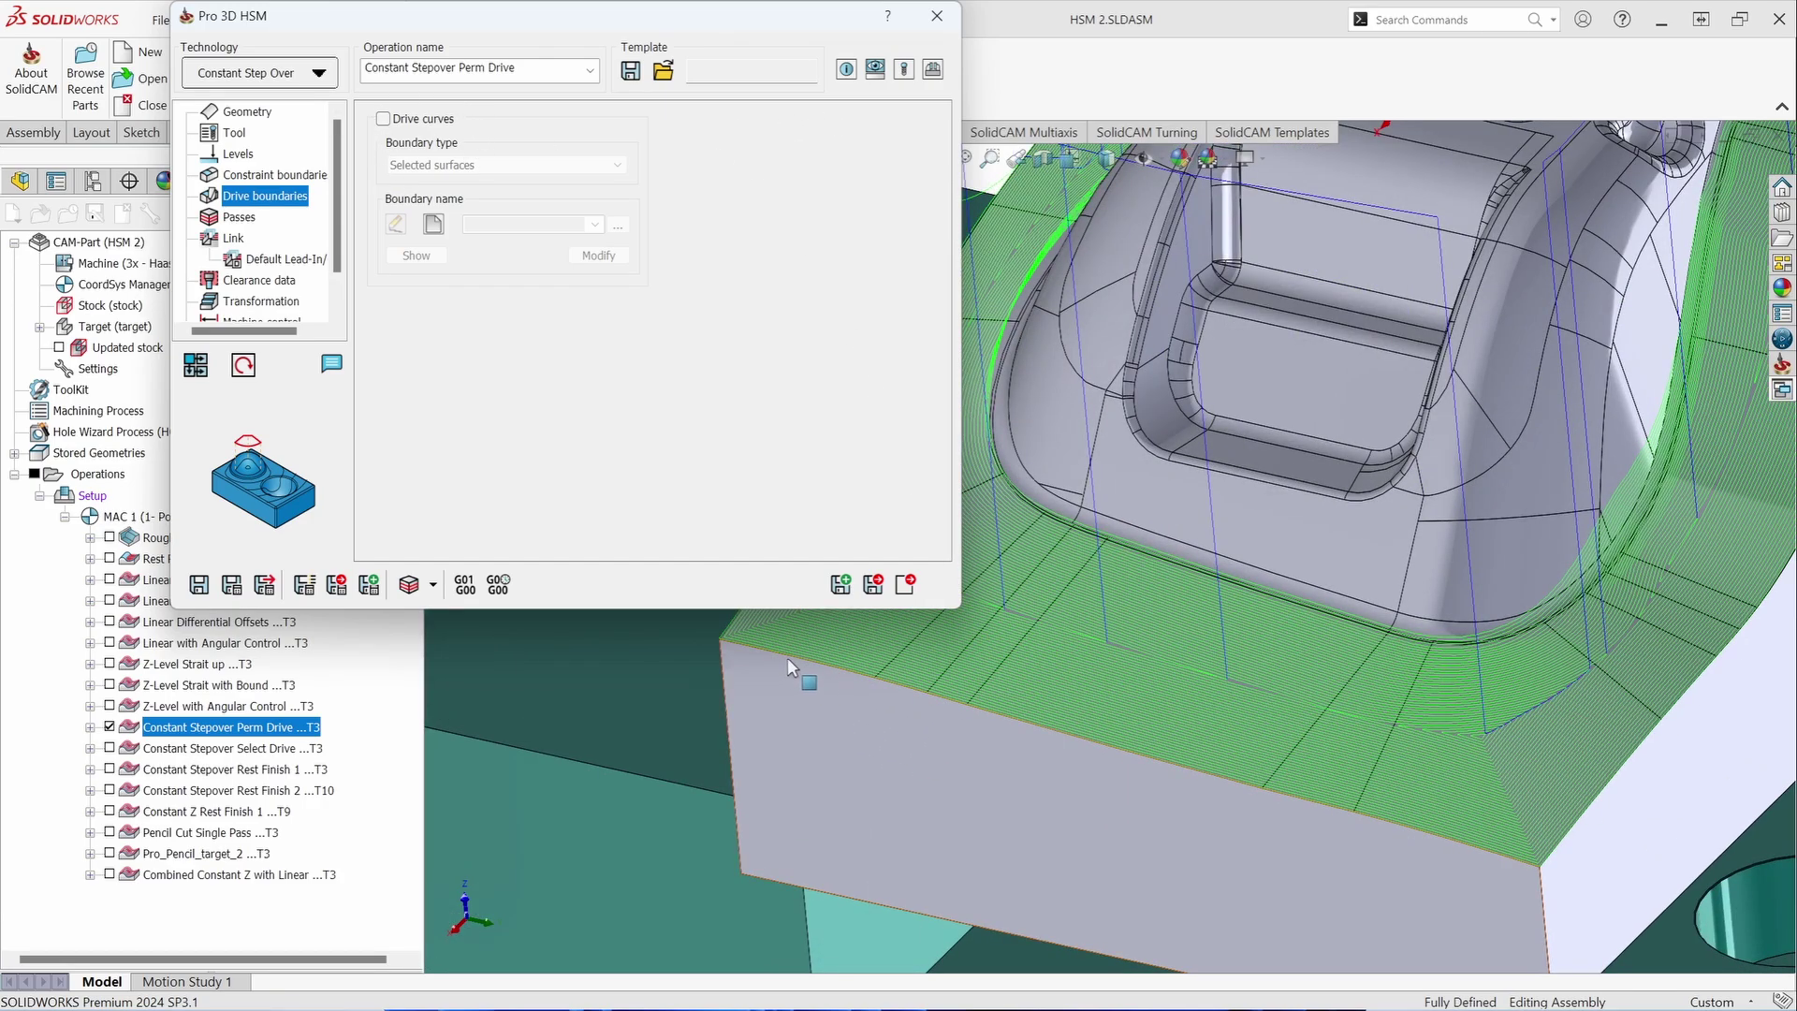
key(Escape)
scroll(805, 637, down, 3)
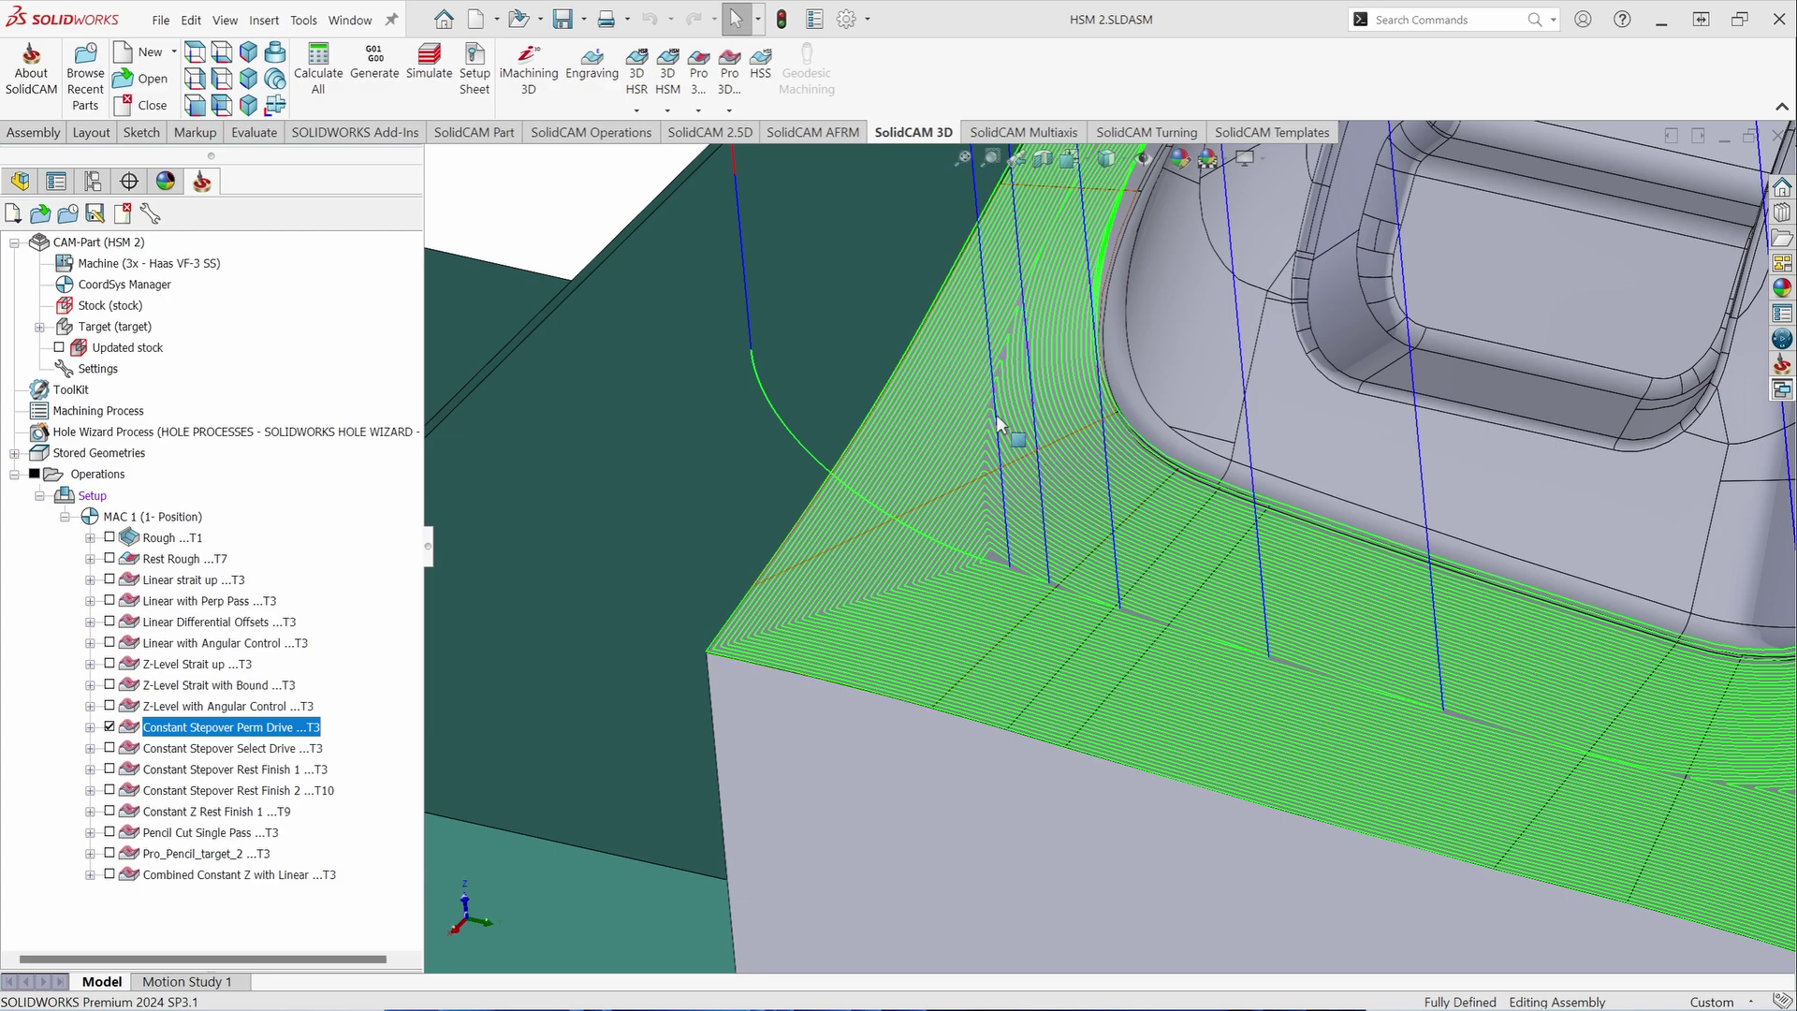
- Display the Constant Stepover Select Drive toolpath in place of Constant Stepover Perm Drive, and look through its constraint and drive boundaries settings
click(110, 727)
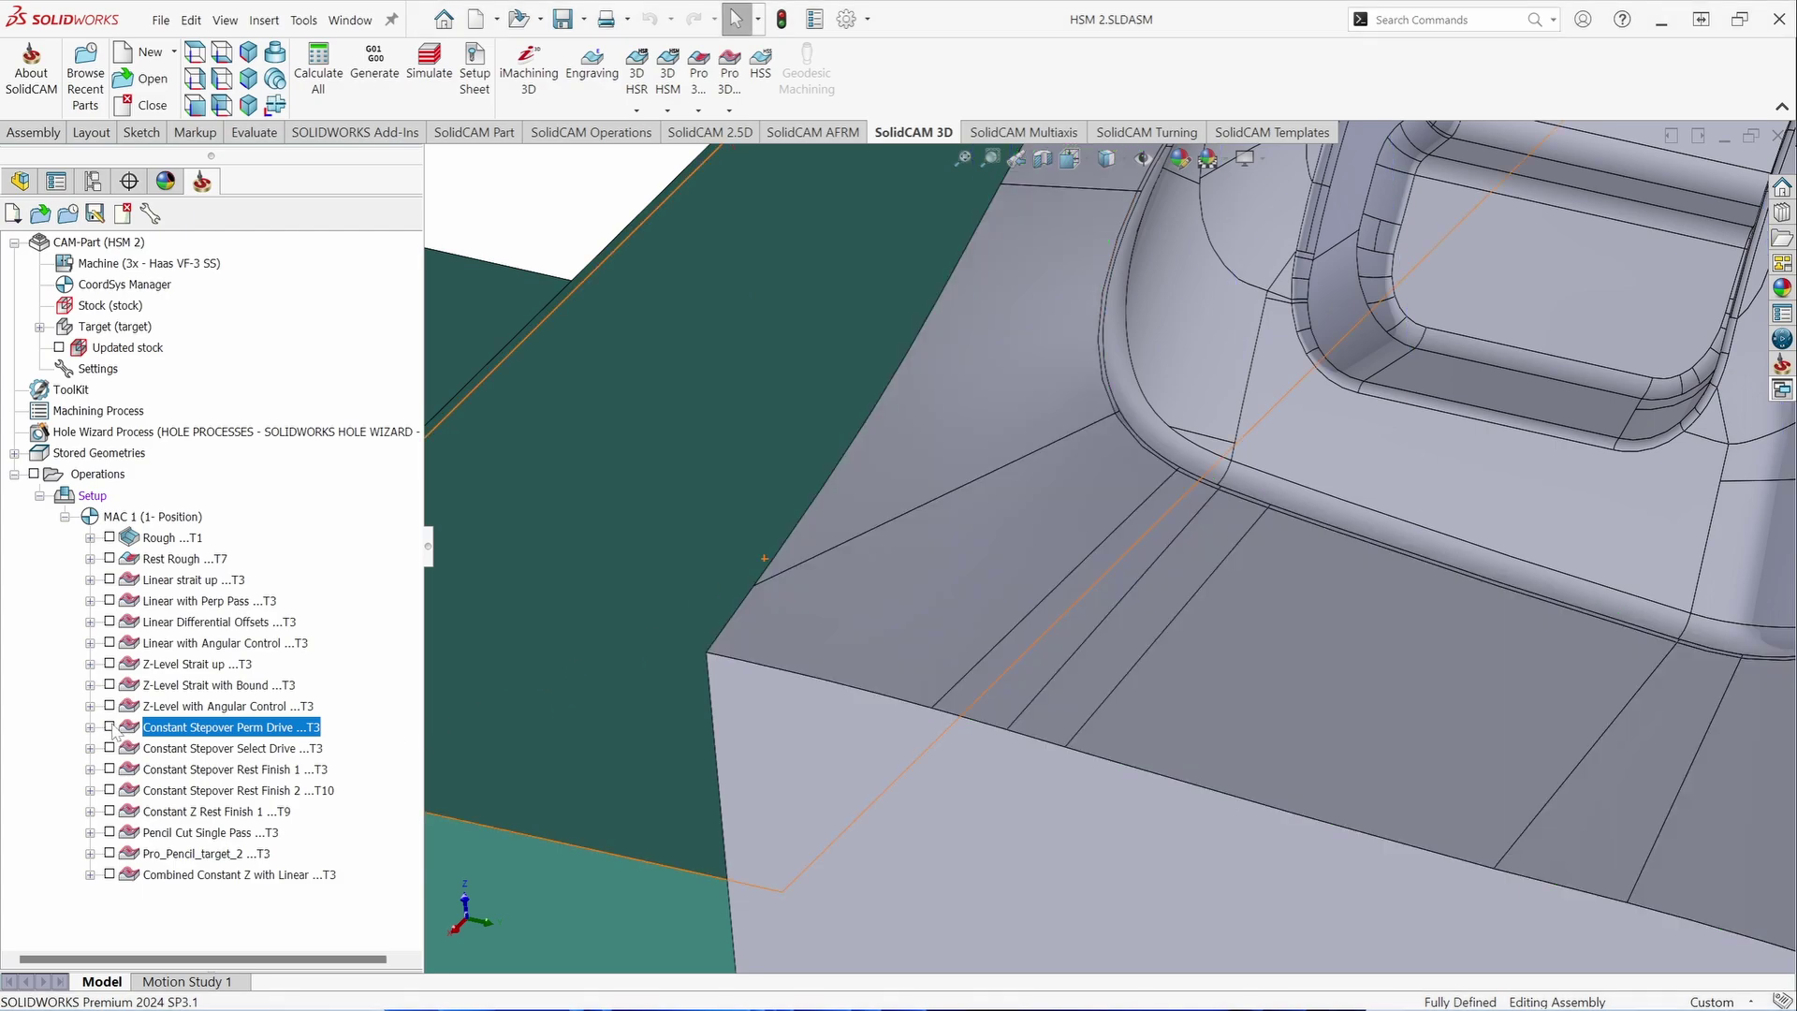
click(110, 748)
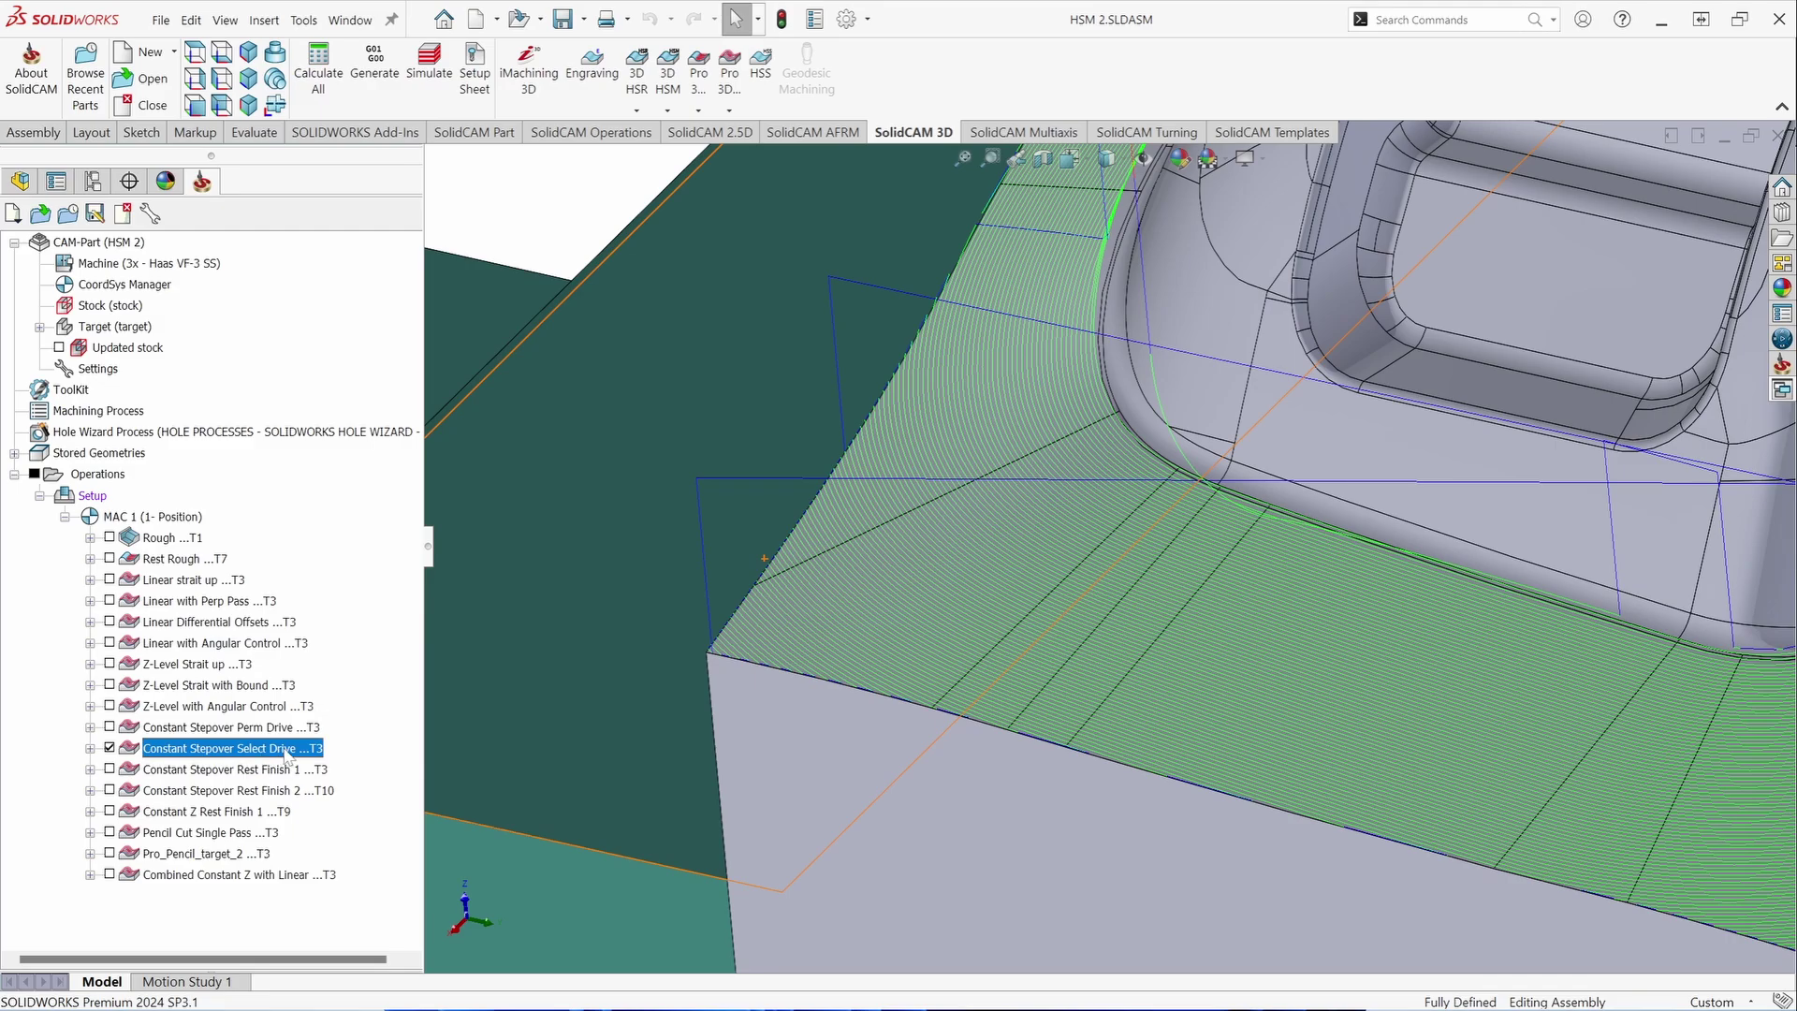
double_click(222, 750)
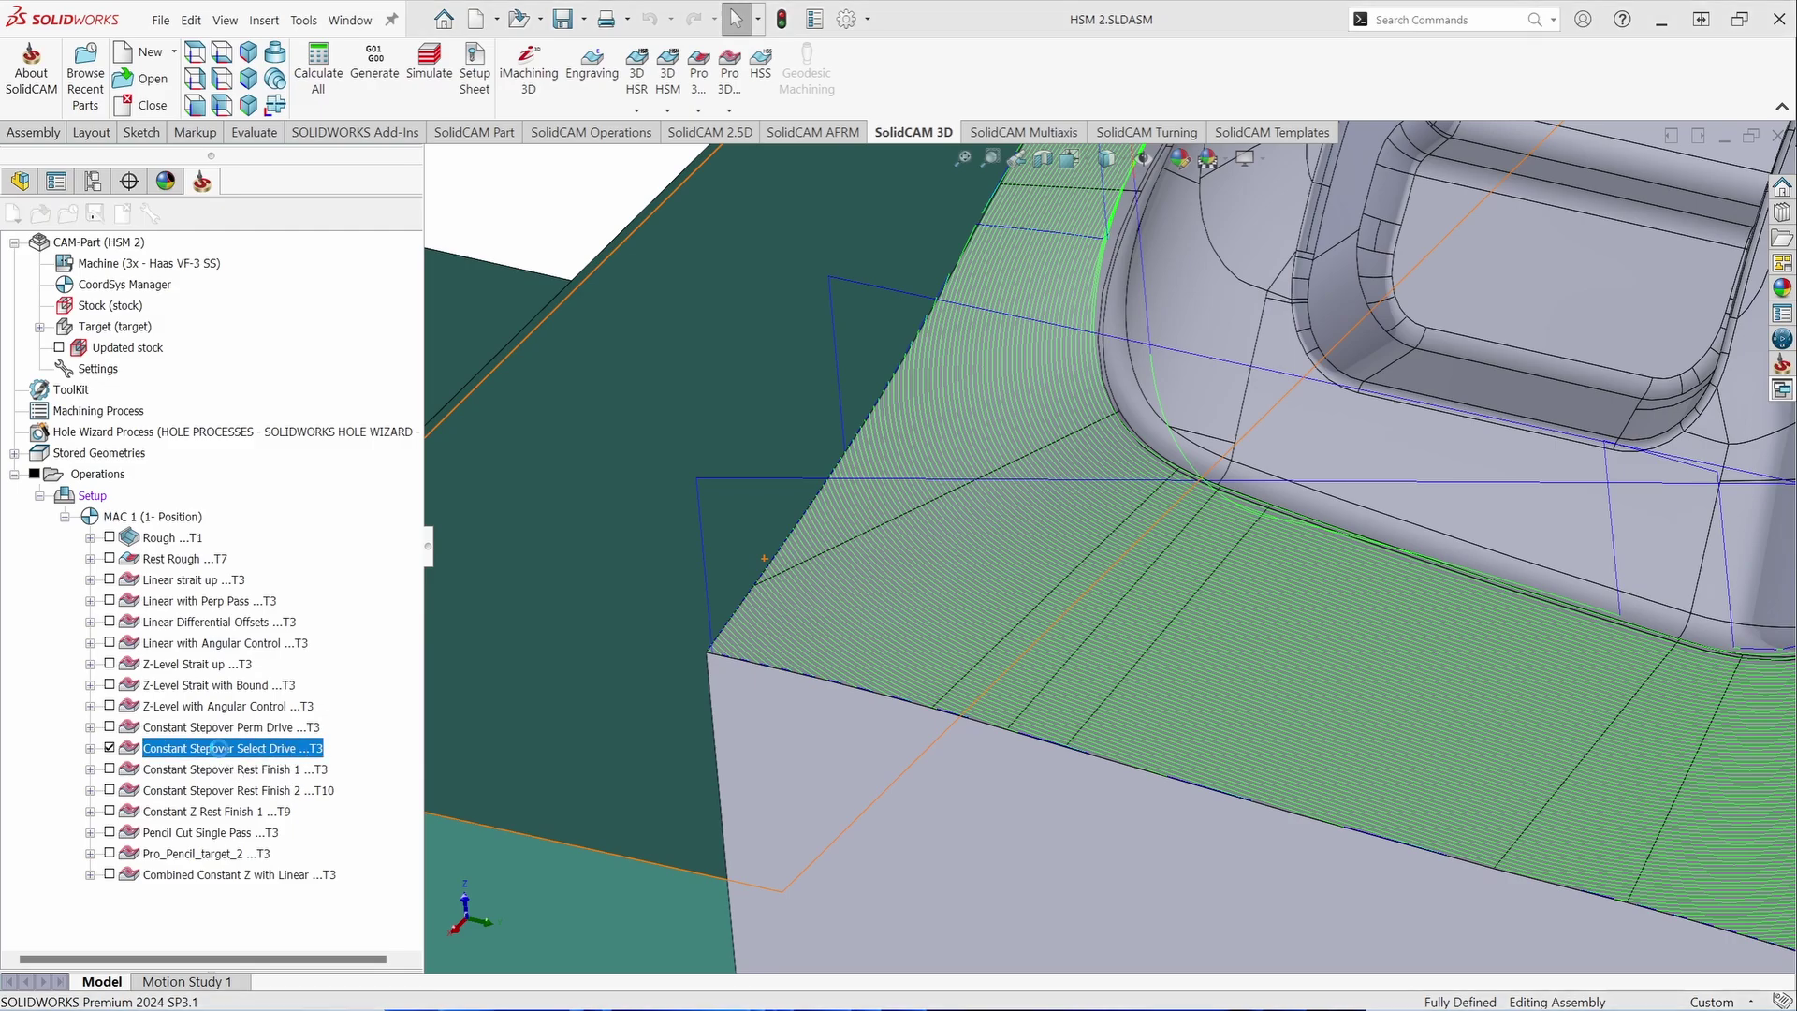
click(616, 372)
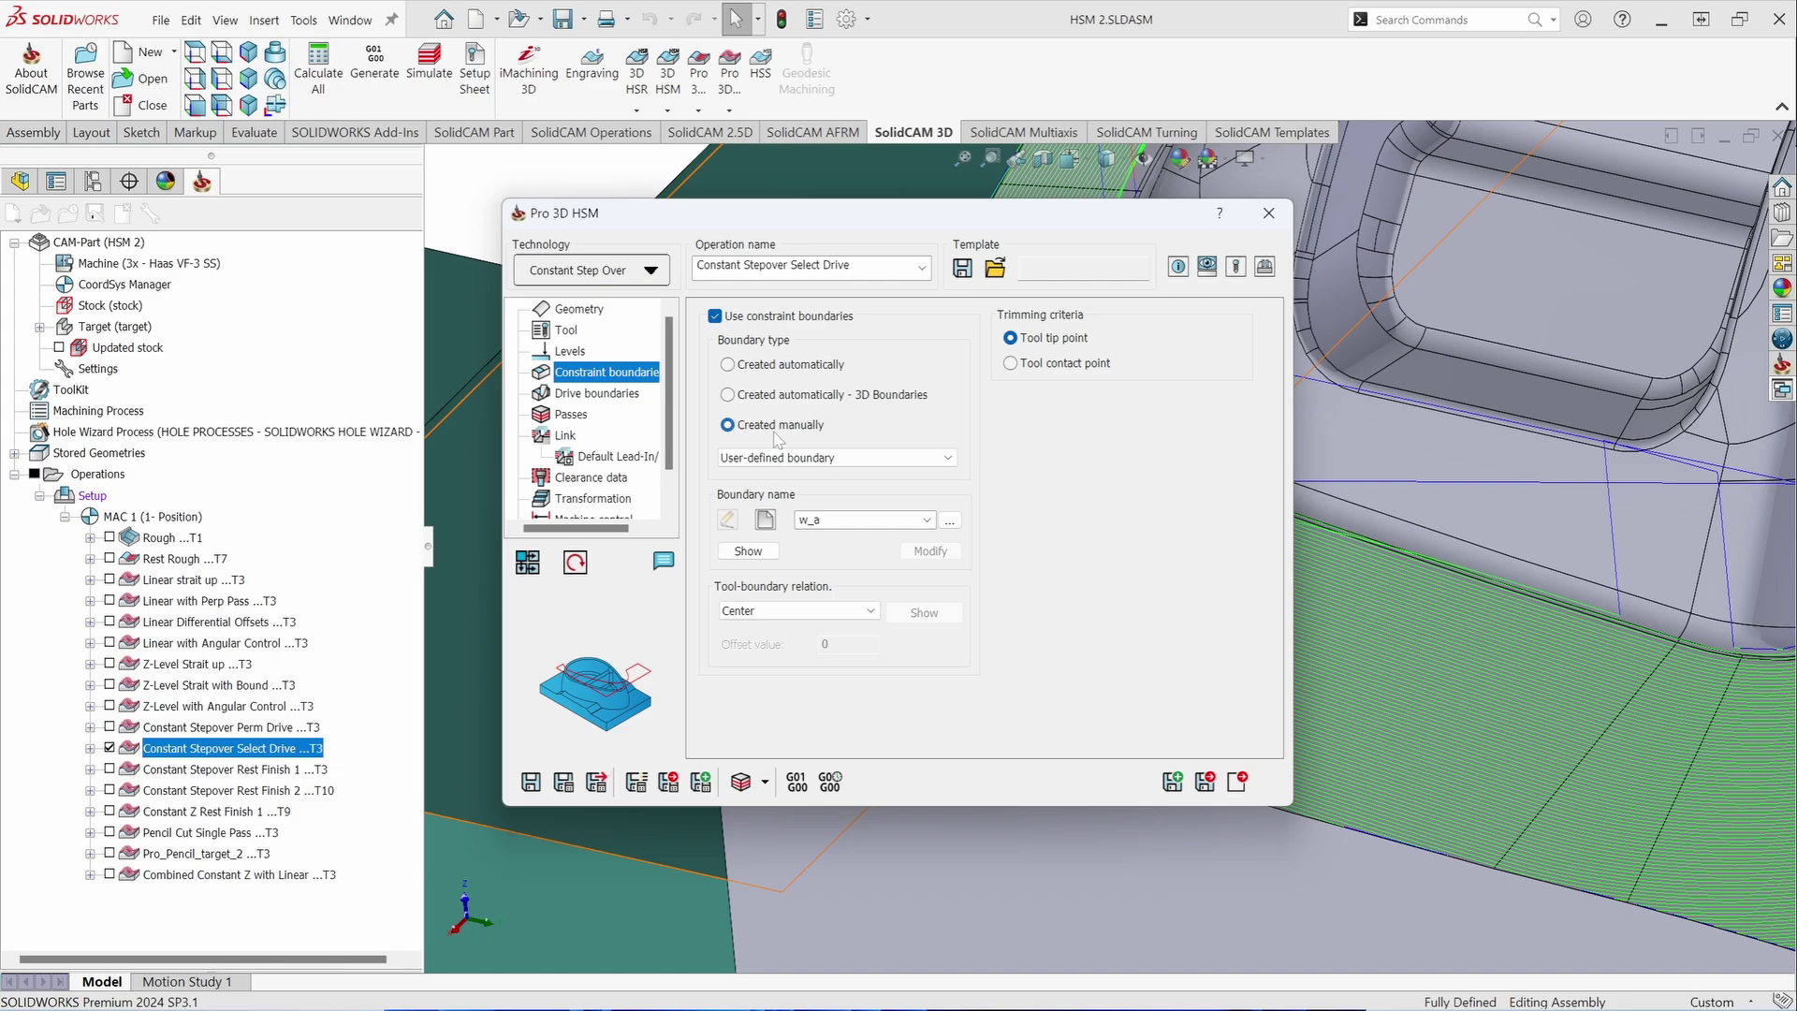
click(600, 393)
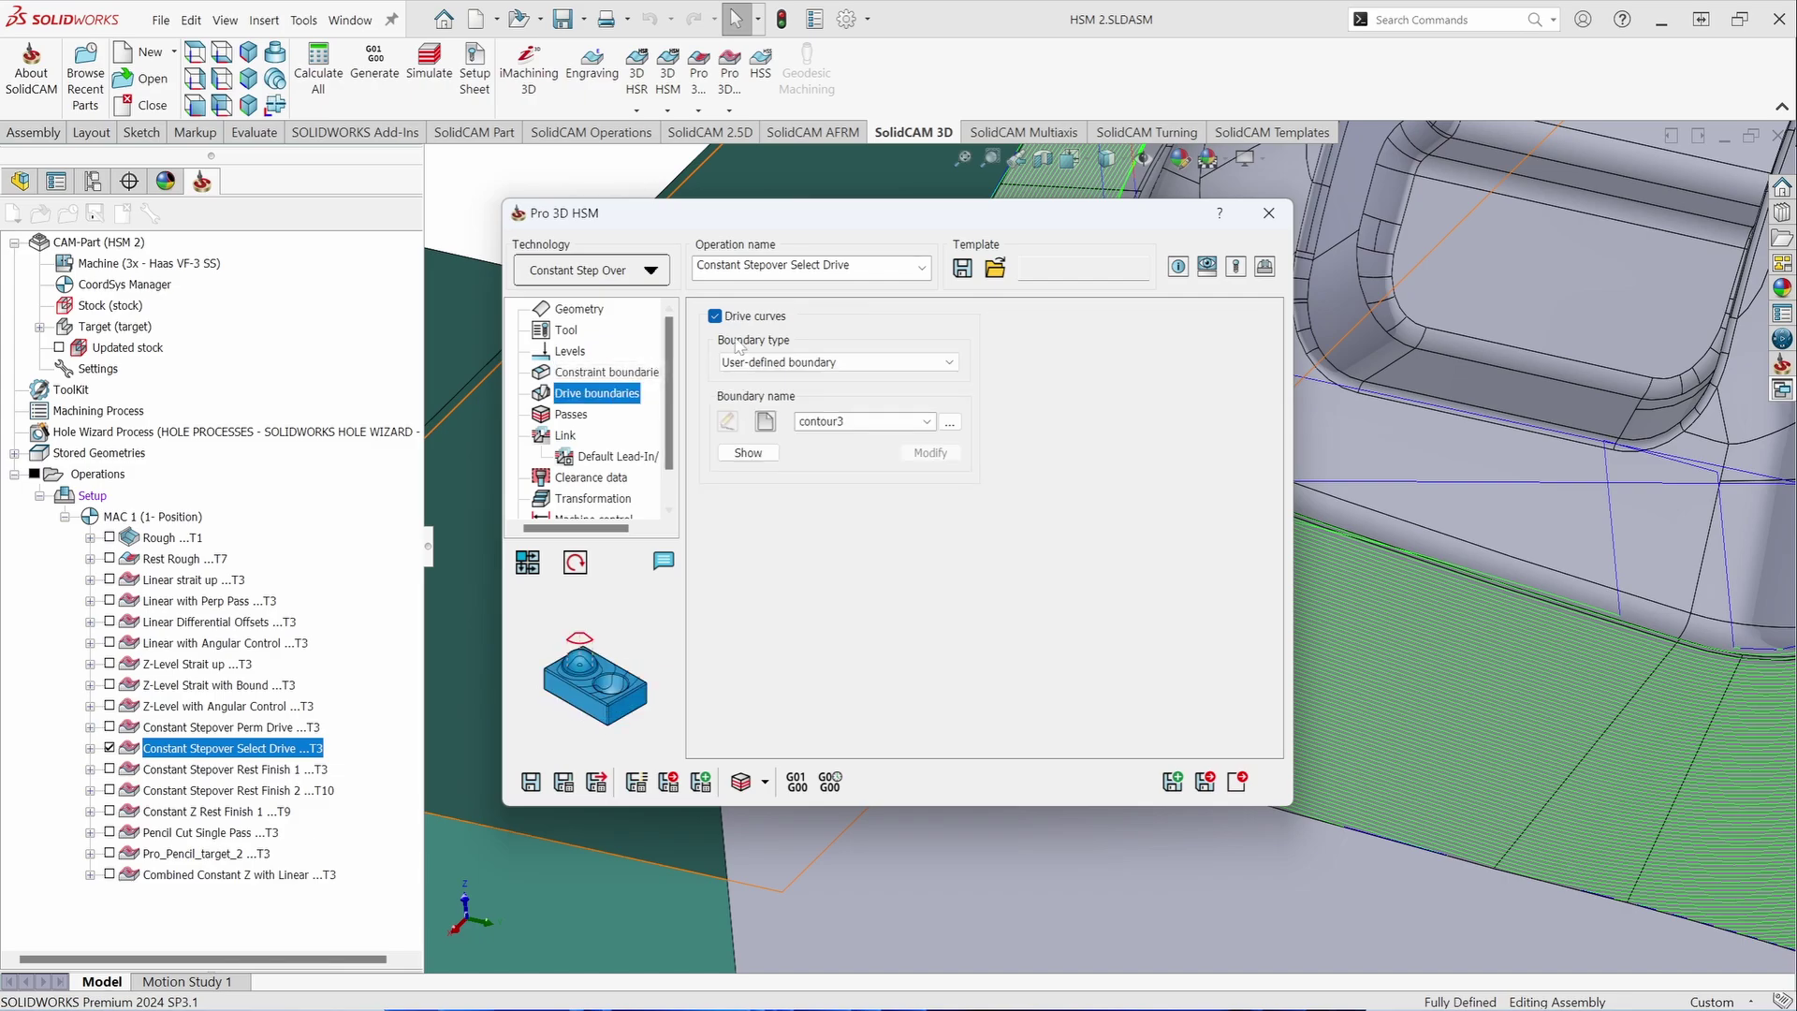
- Preview the contour3 drive boundary on the part, compare it with the toolpath around the block's corner, and close the operation
click(748, 453)
scroll(1165, 468, down, 5)
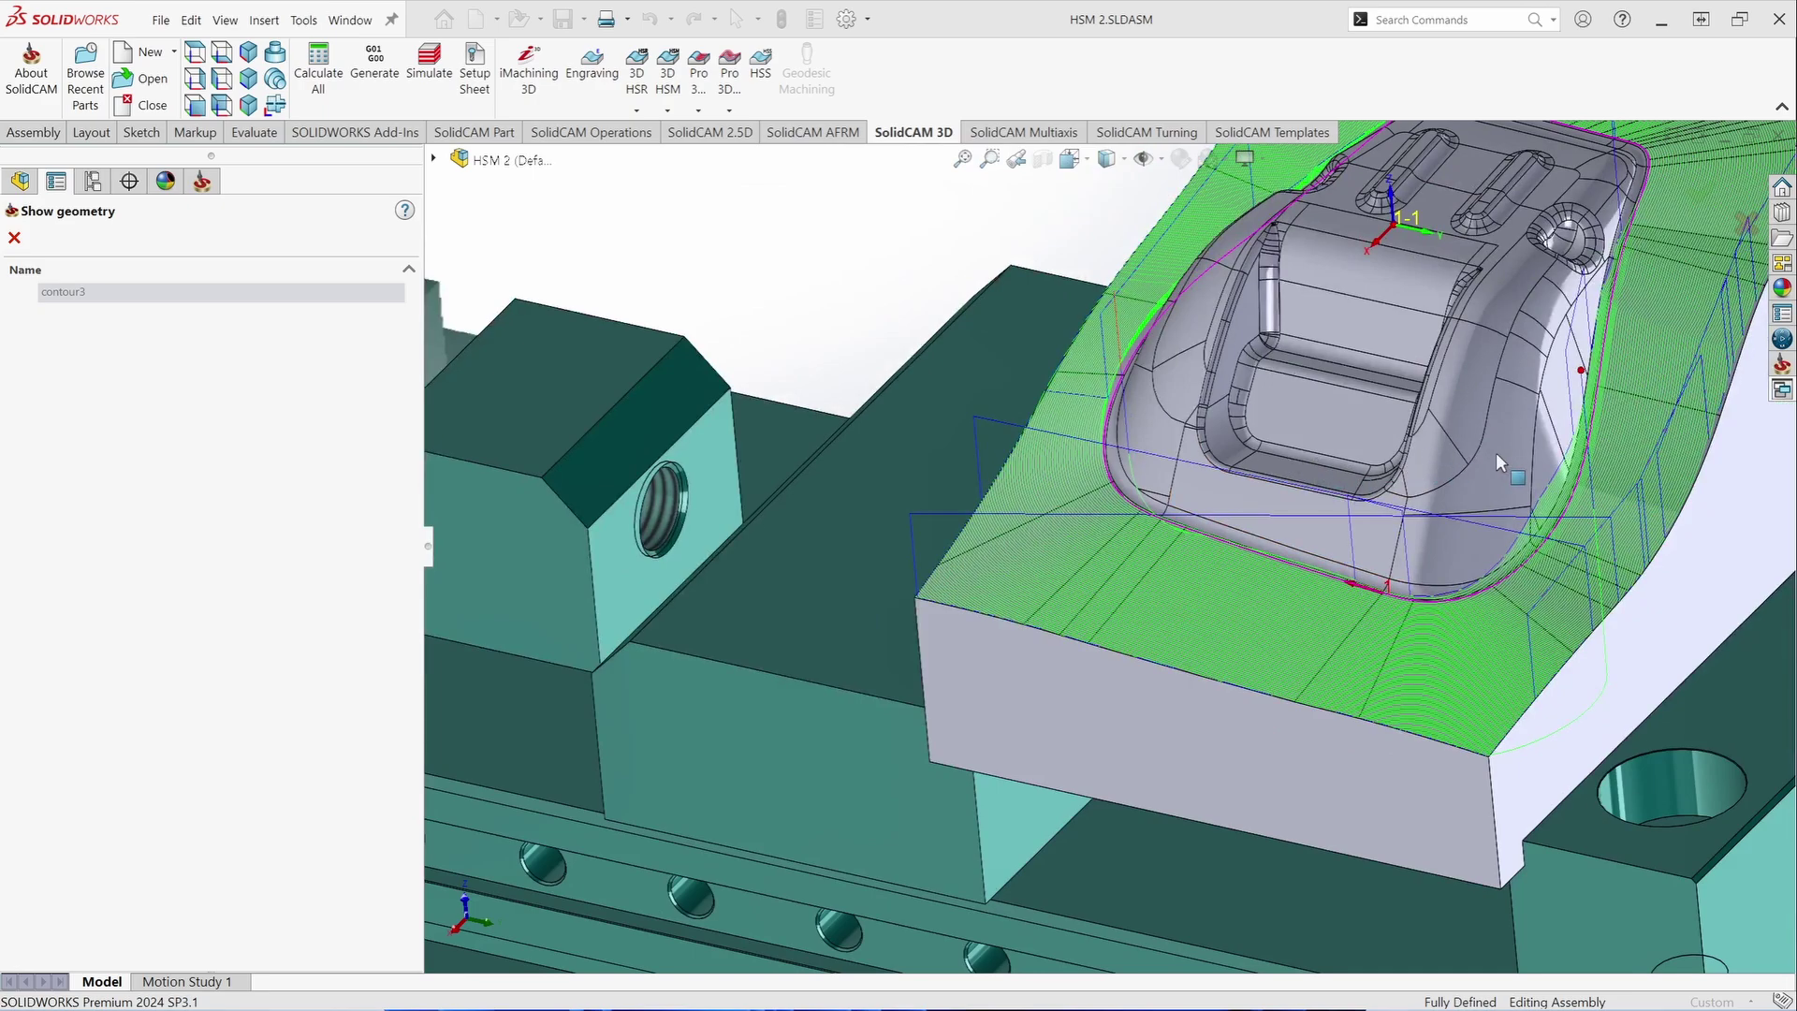
scroll(1495, 452, down, 2)
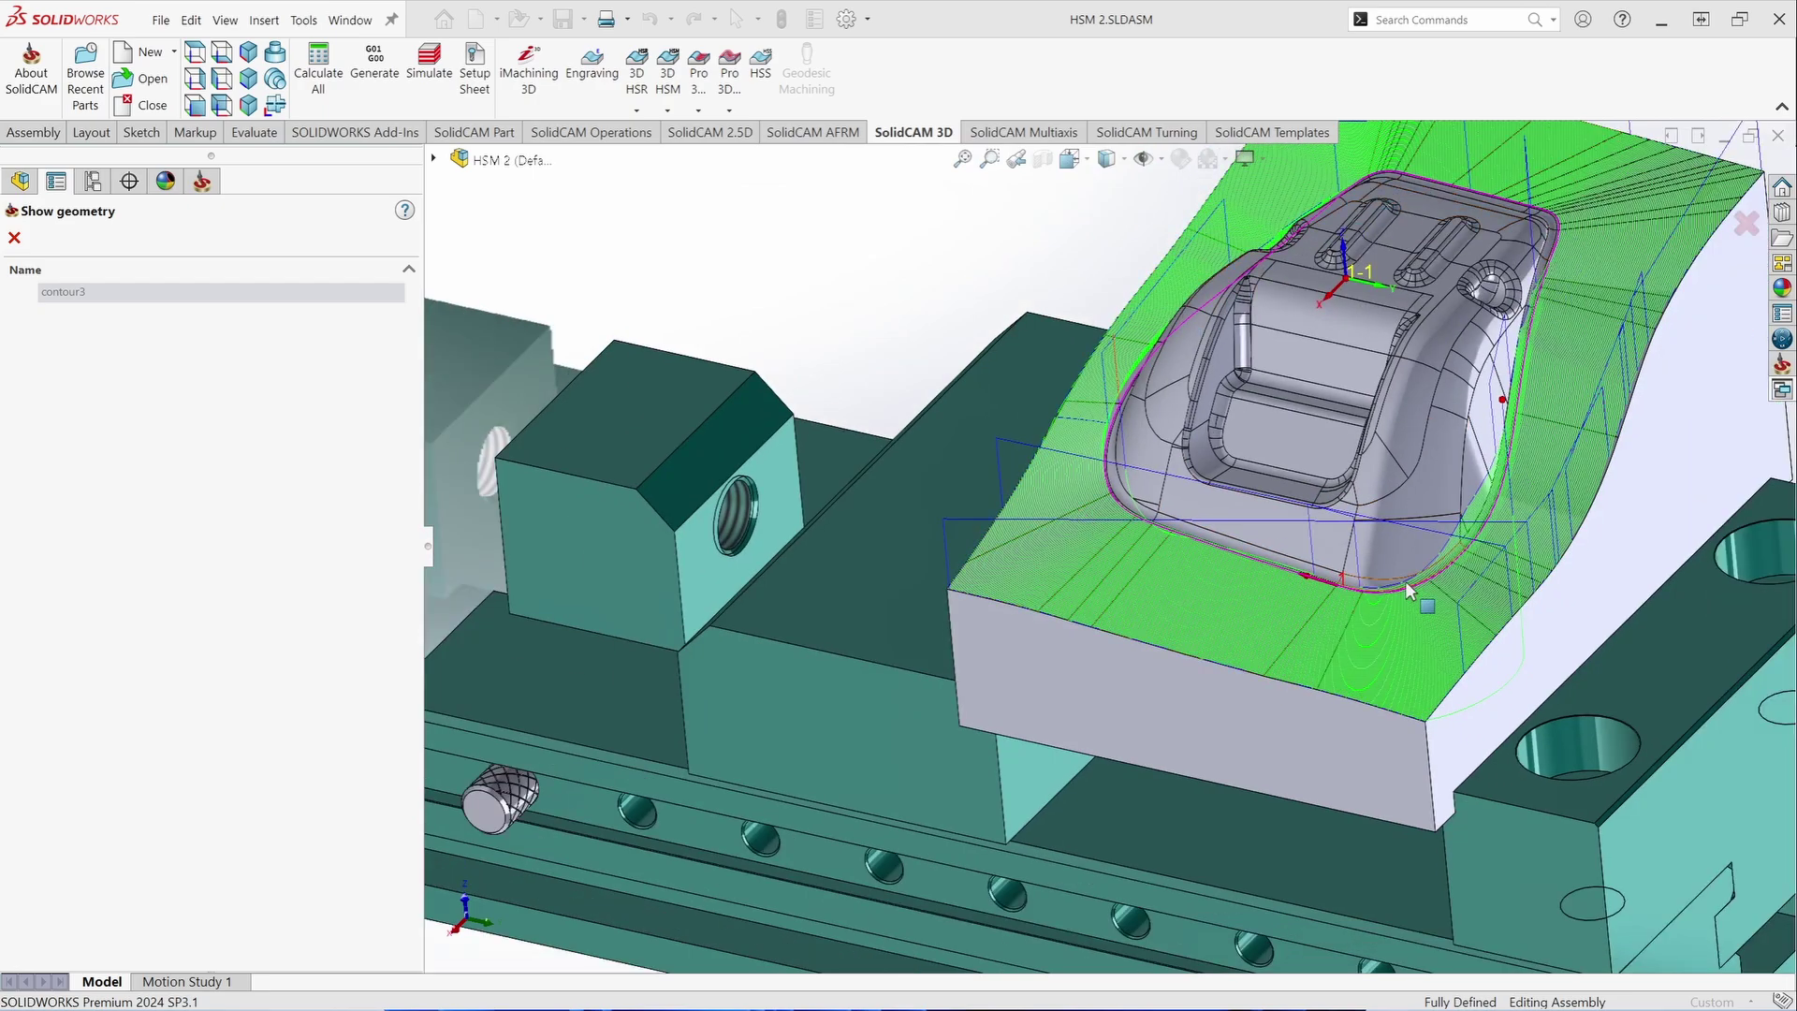
scroll(893, 526, up, 5)
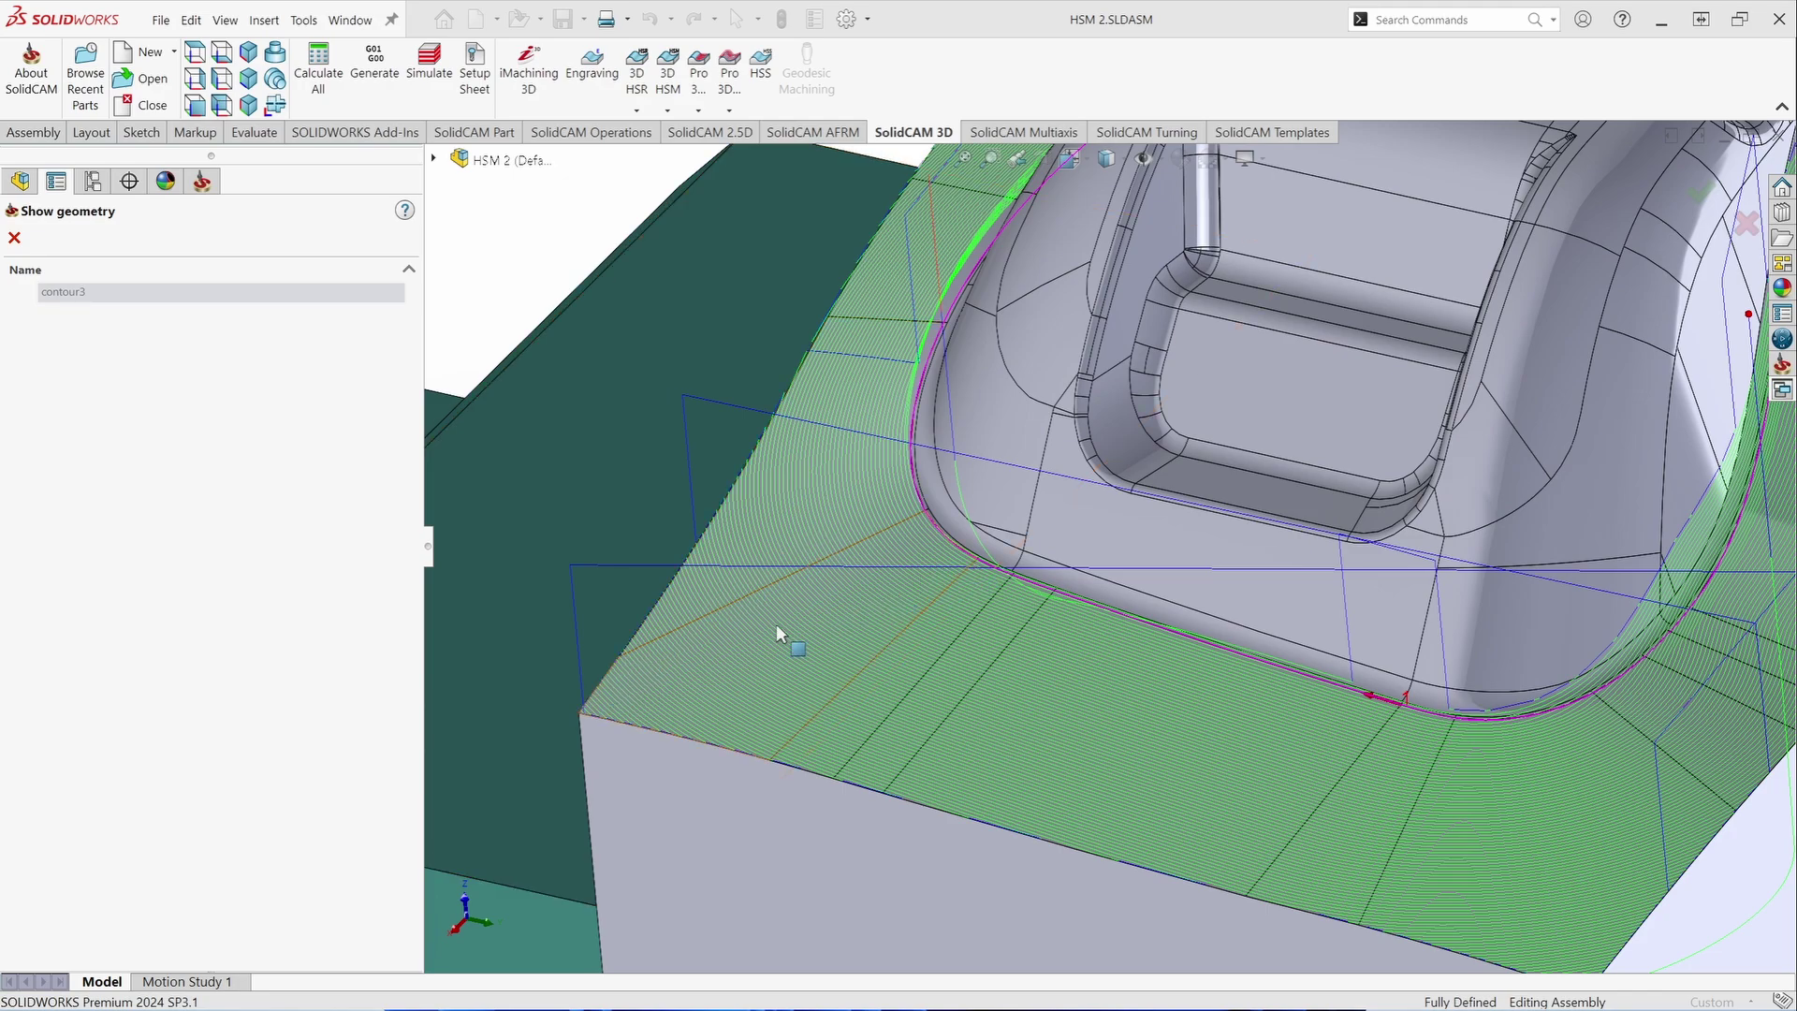
scroll(629, 691, down, 3)
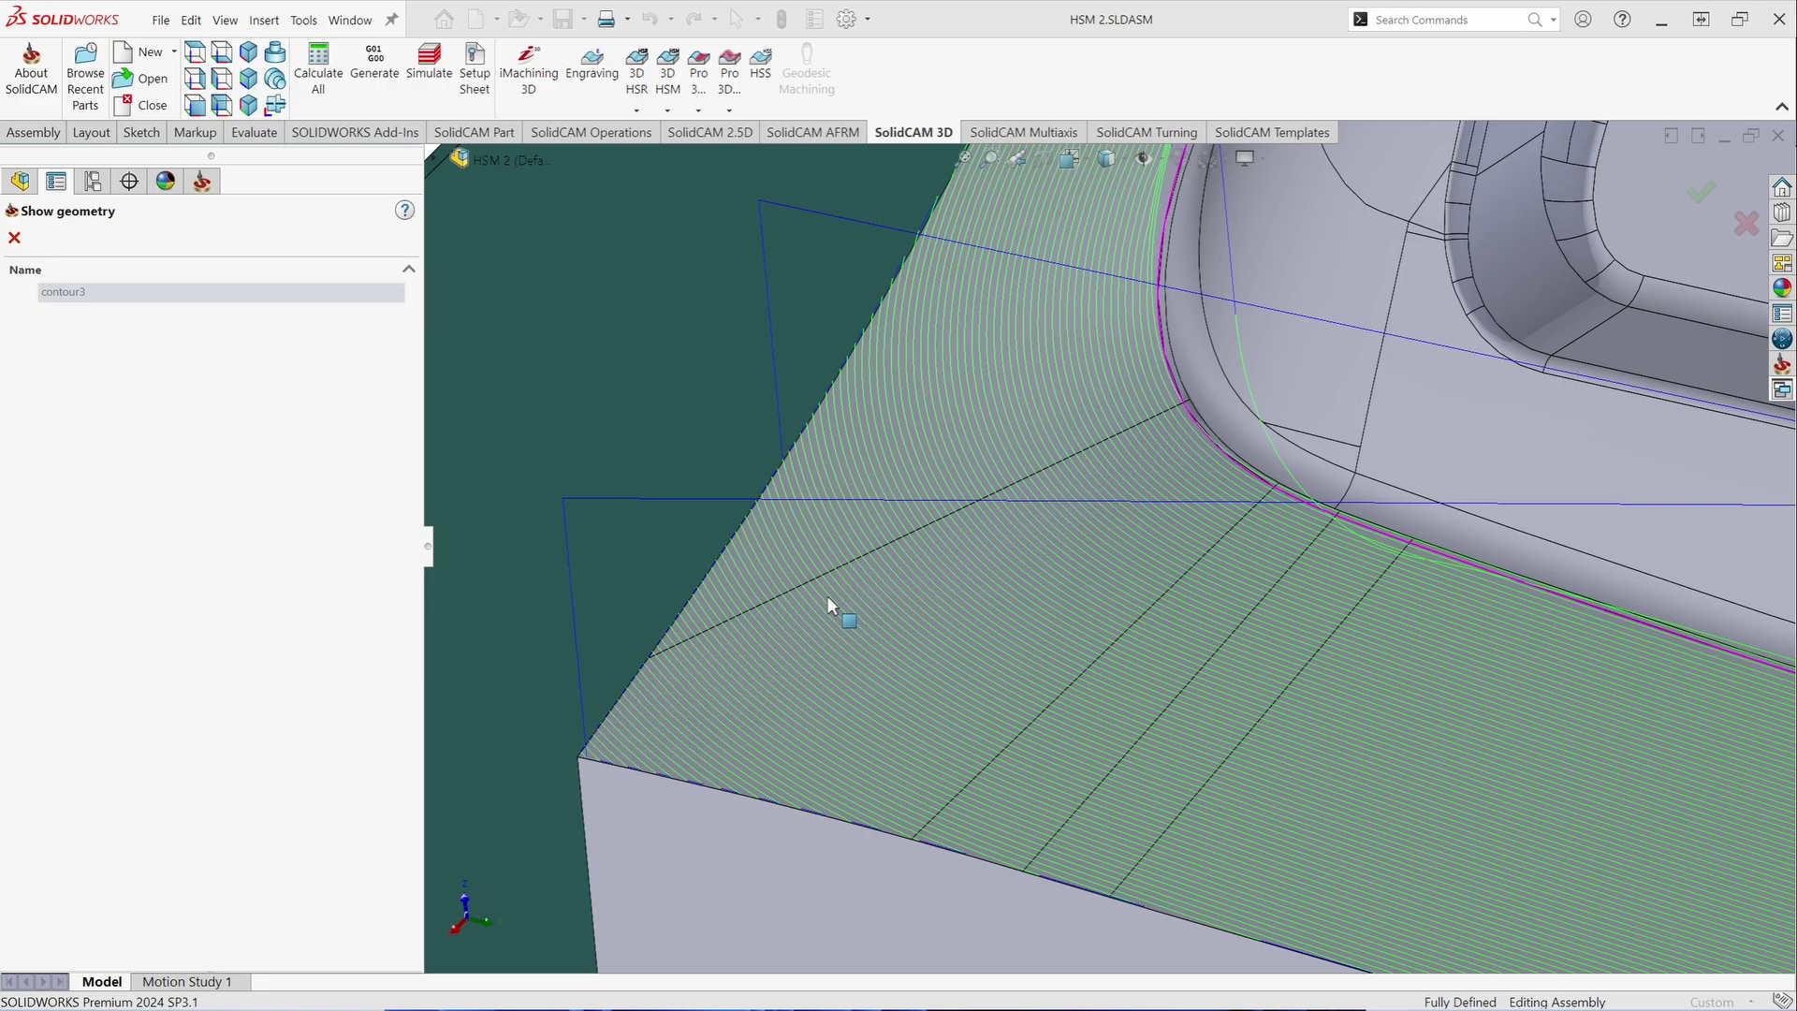
click(14, 238)
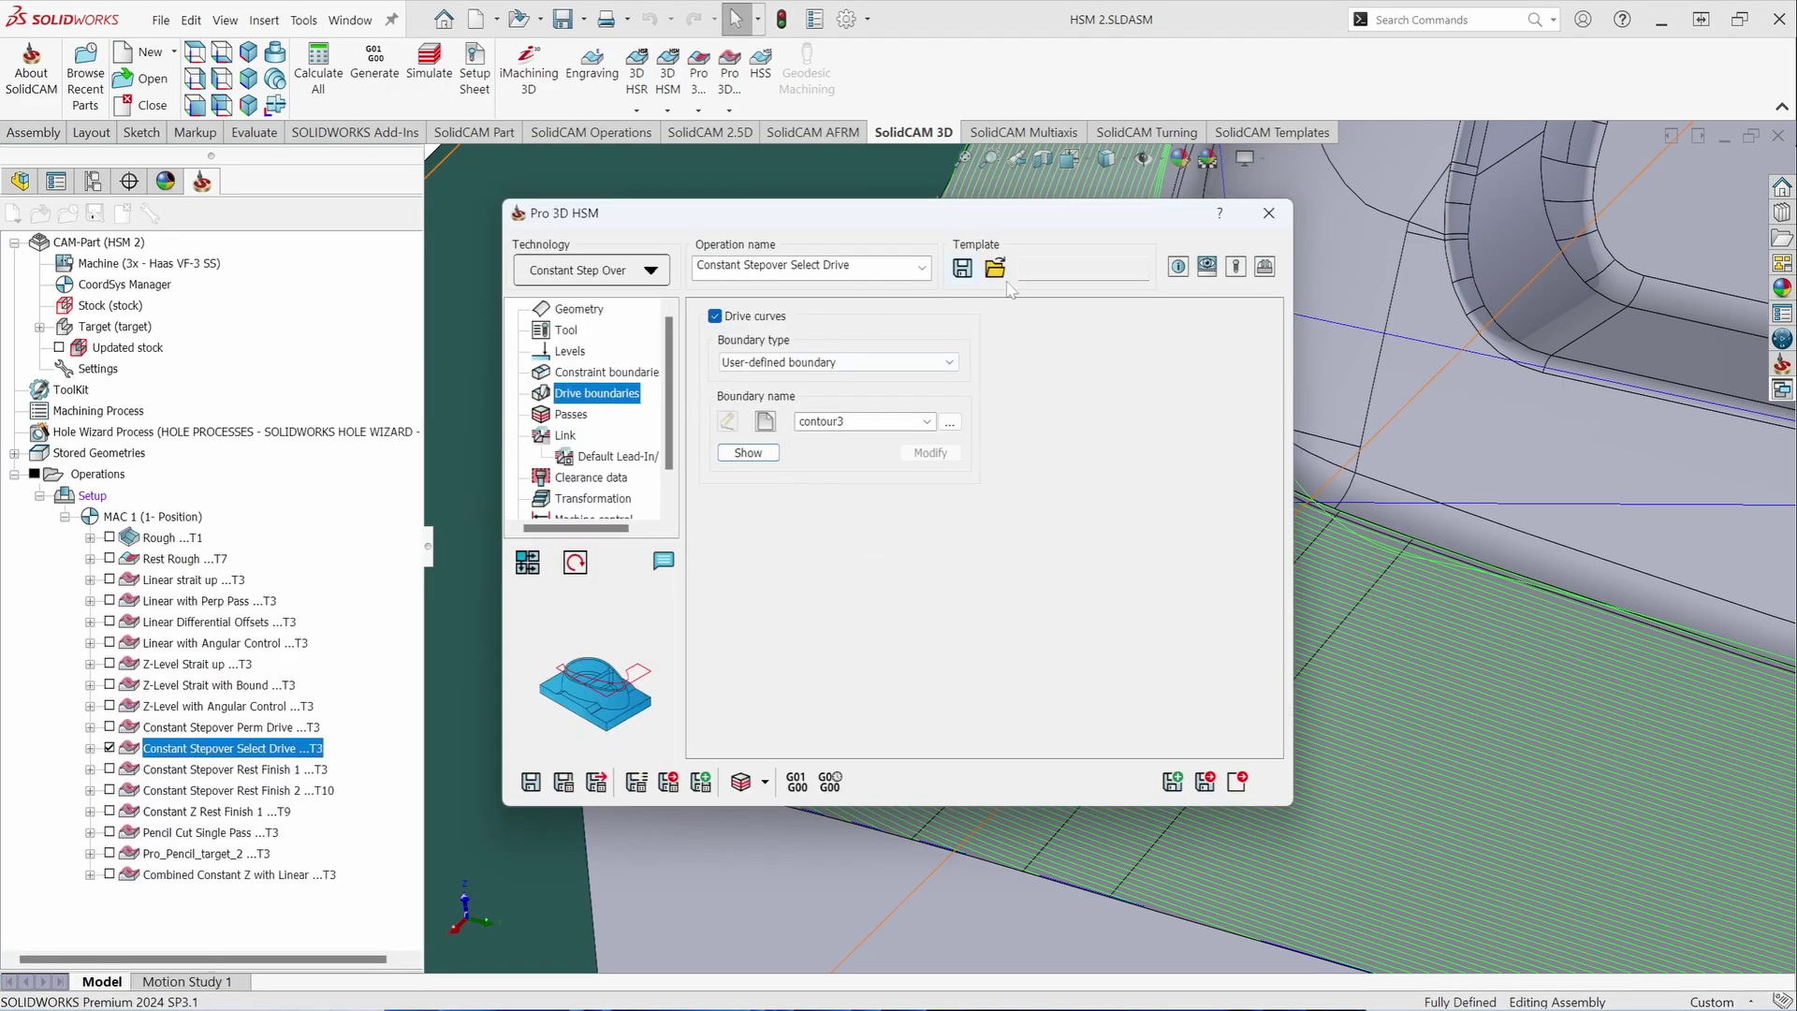
click(1275, 217)
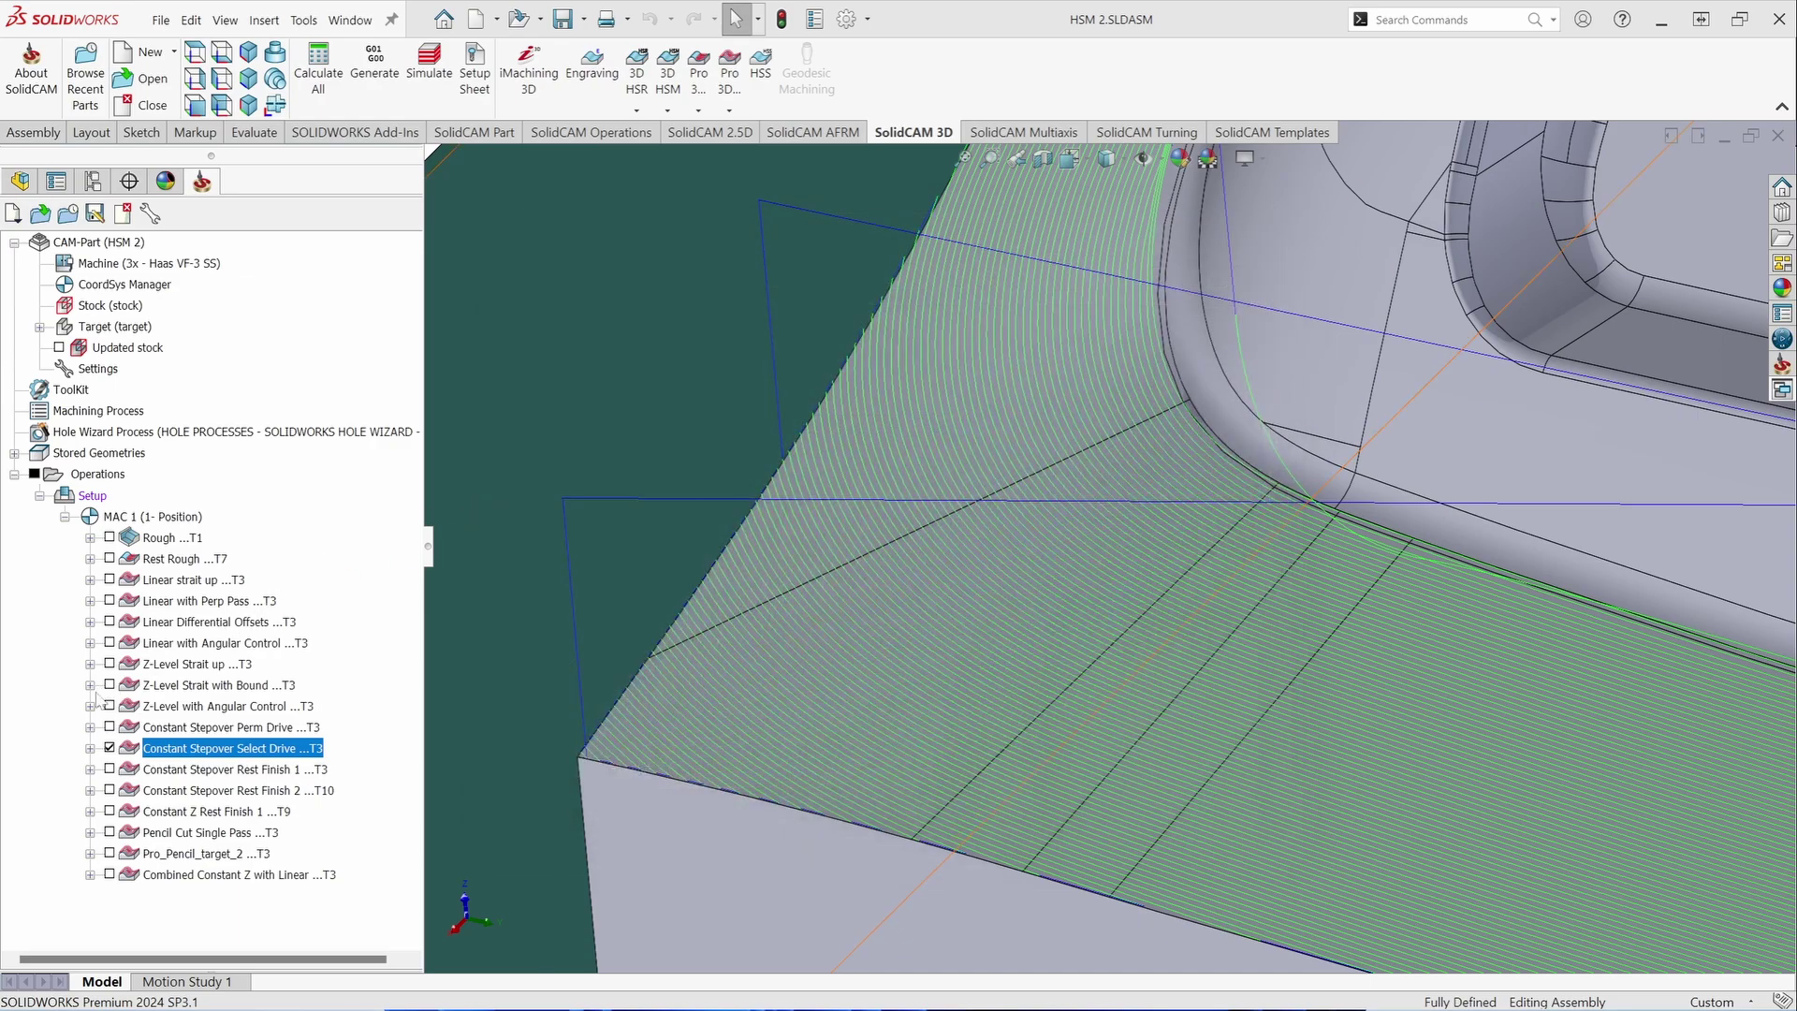
- Check the geometries listed under Constant Stepover Select Drive, and hide its toolpath
click(90, 748)
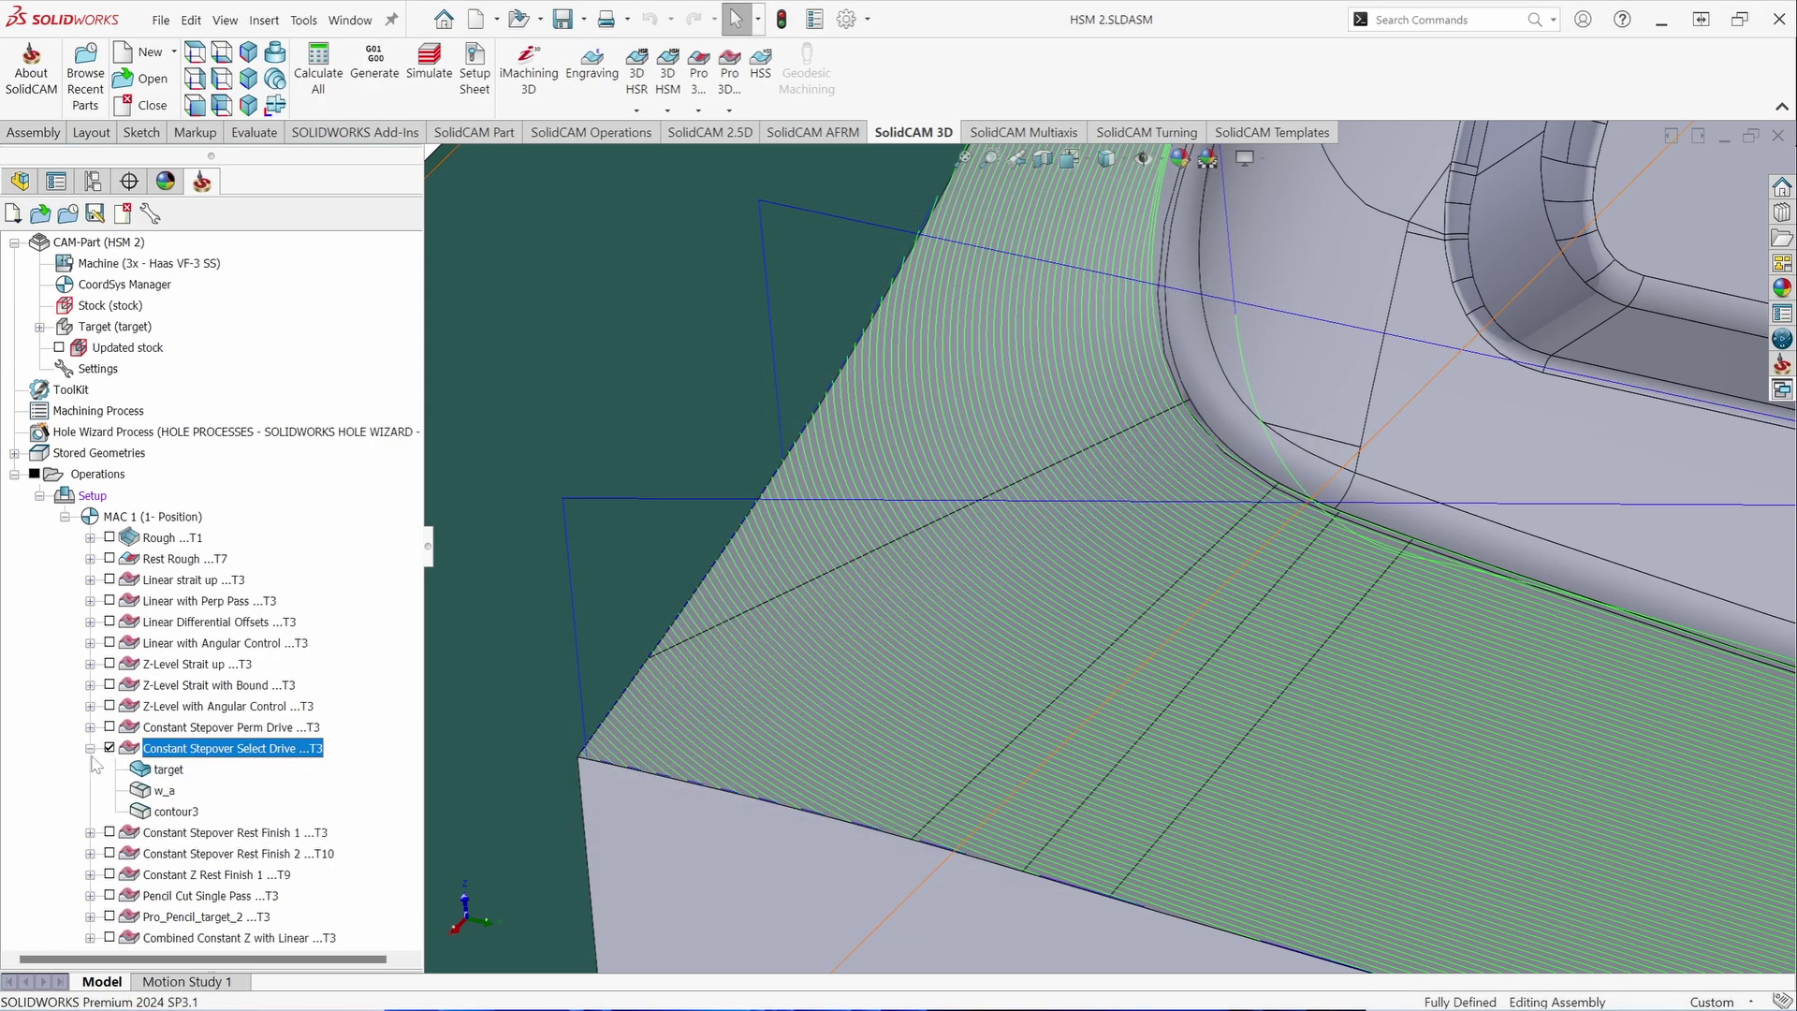
click(89, 748)
click(110, 748)
scroll(1004, 614, up, 10)
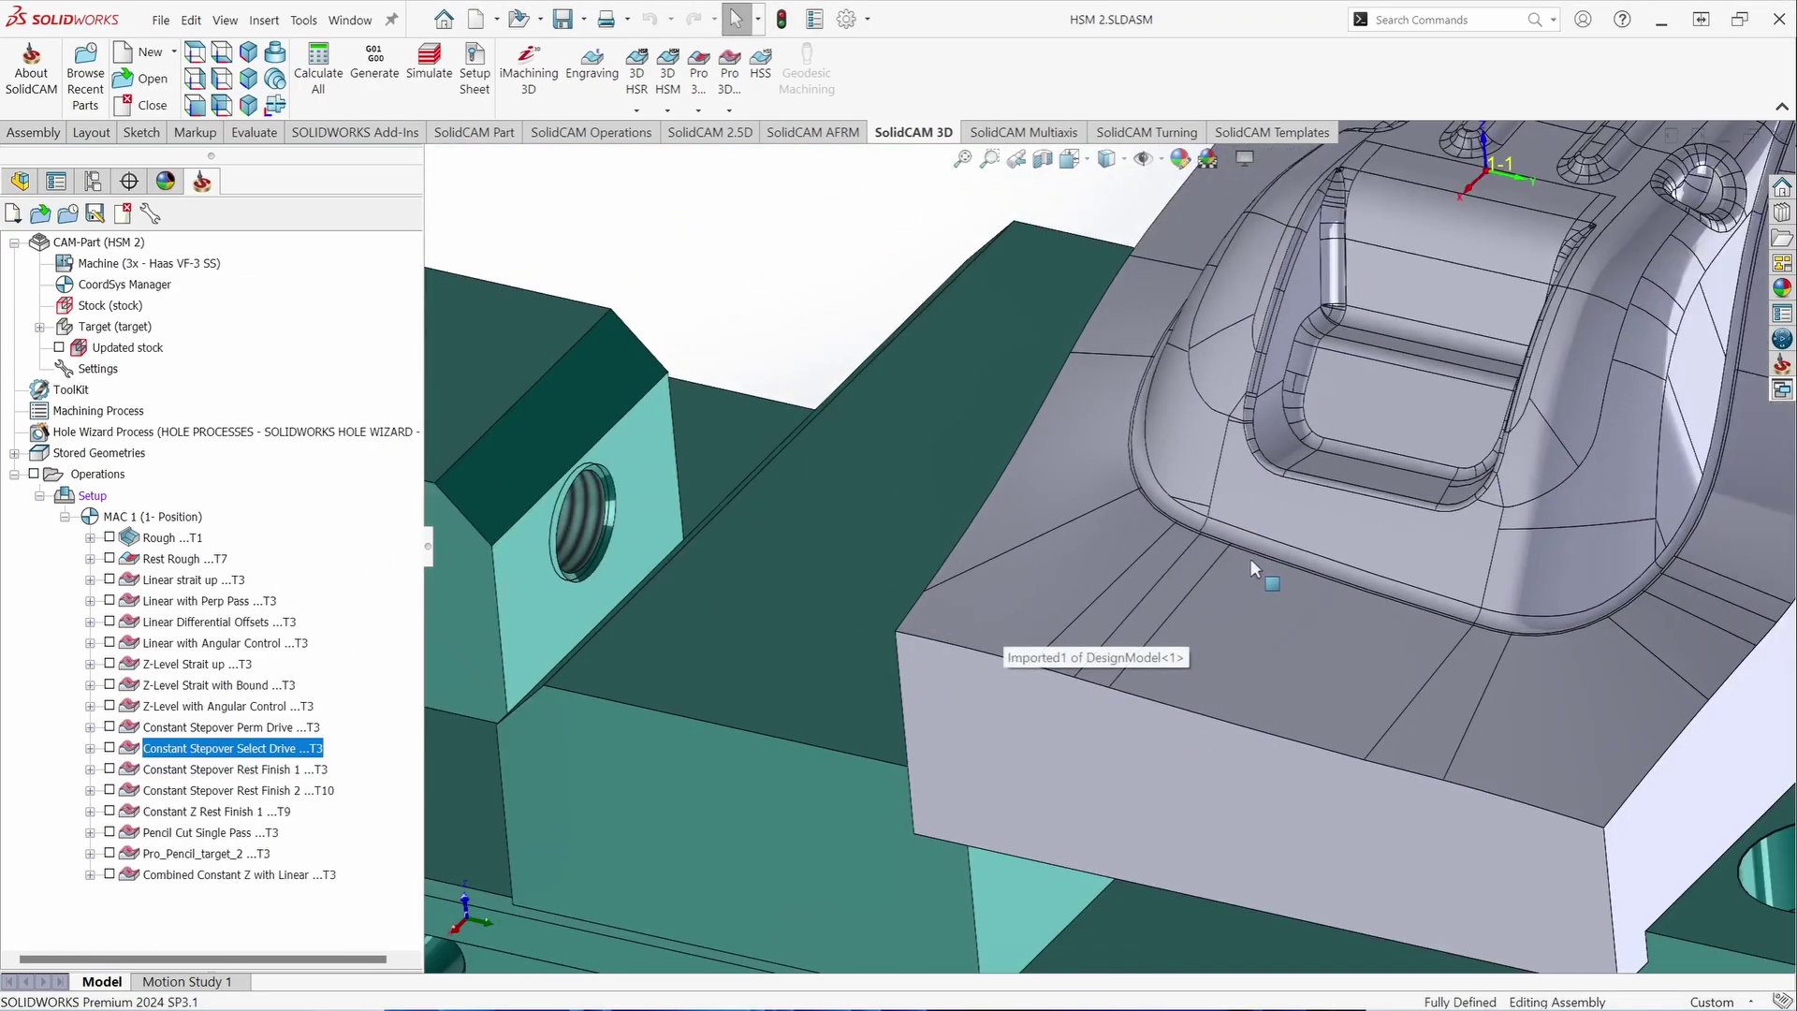
scroll(1500, 413, down, 3)
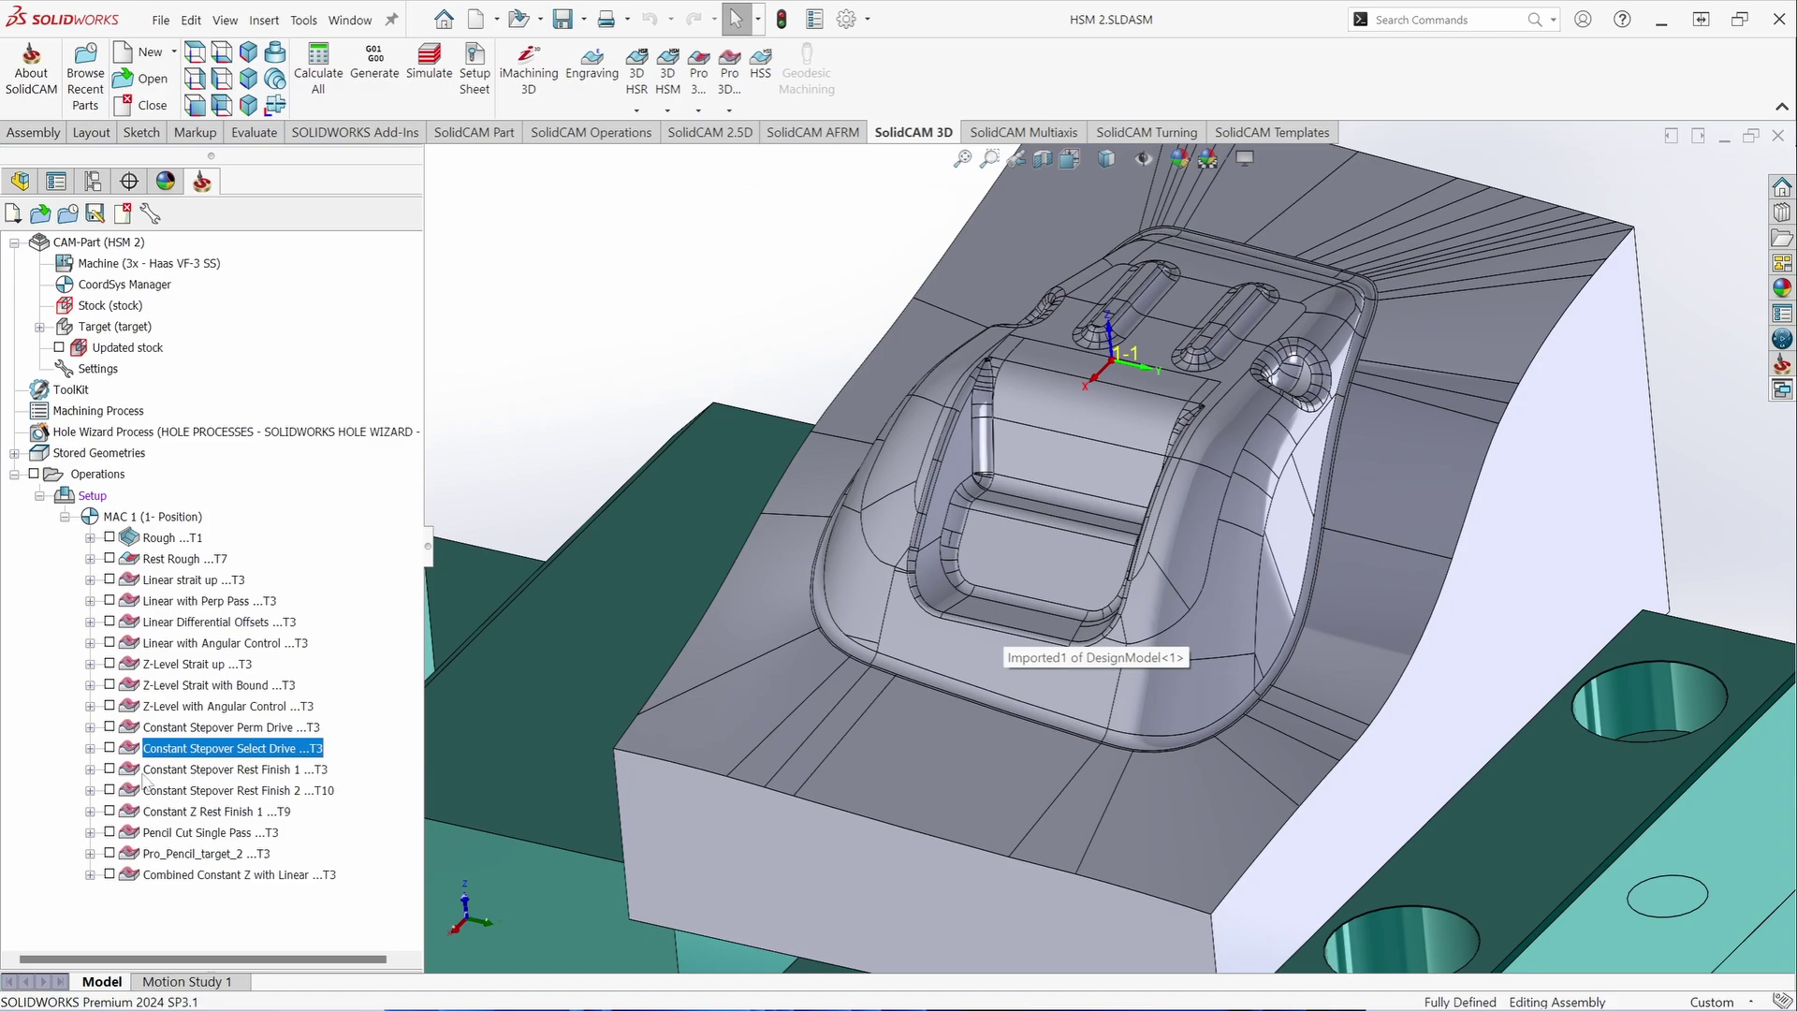
- Display the Constant Stepover Rest Finish 1 toolpath, and review its tool data and the reference tool used for rest detection
click(110, 769)
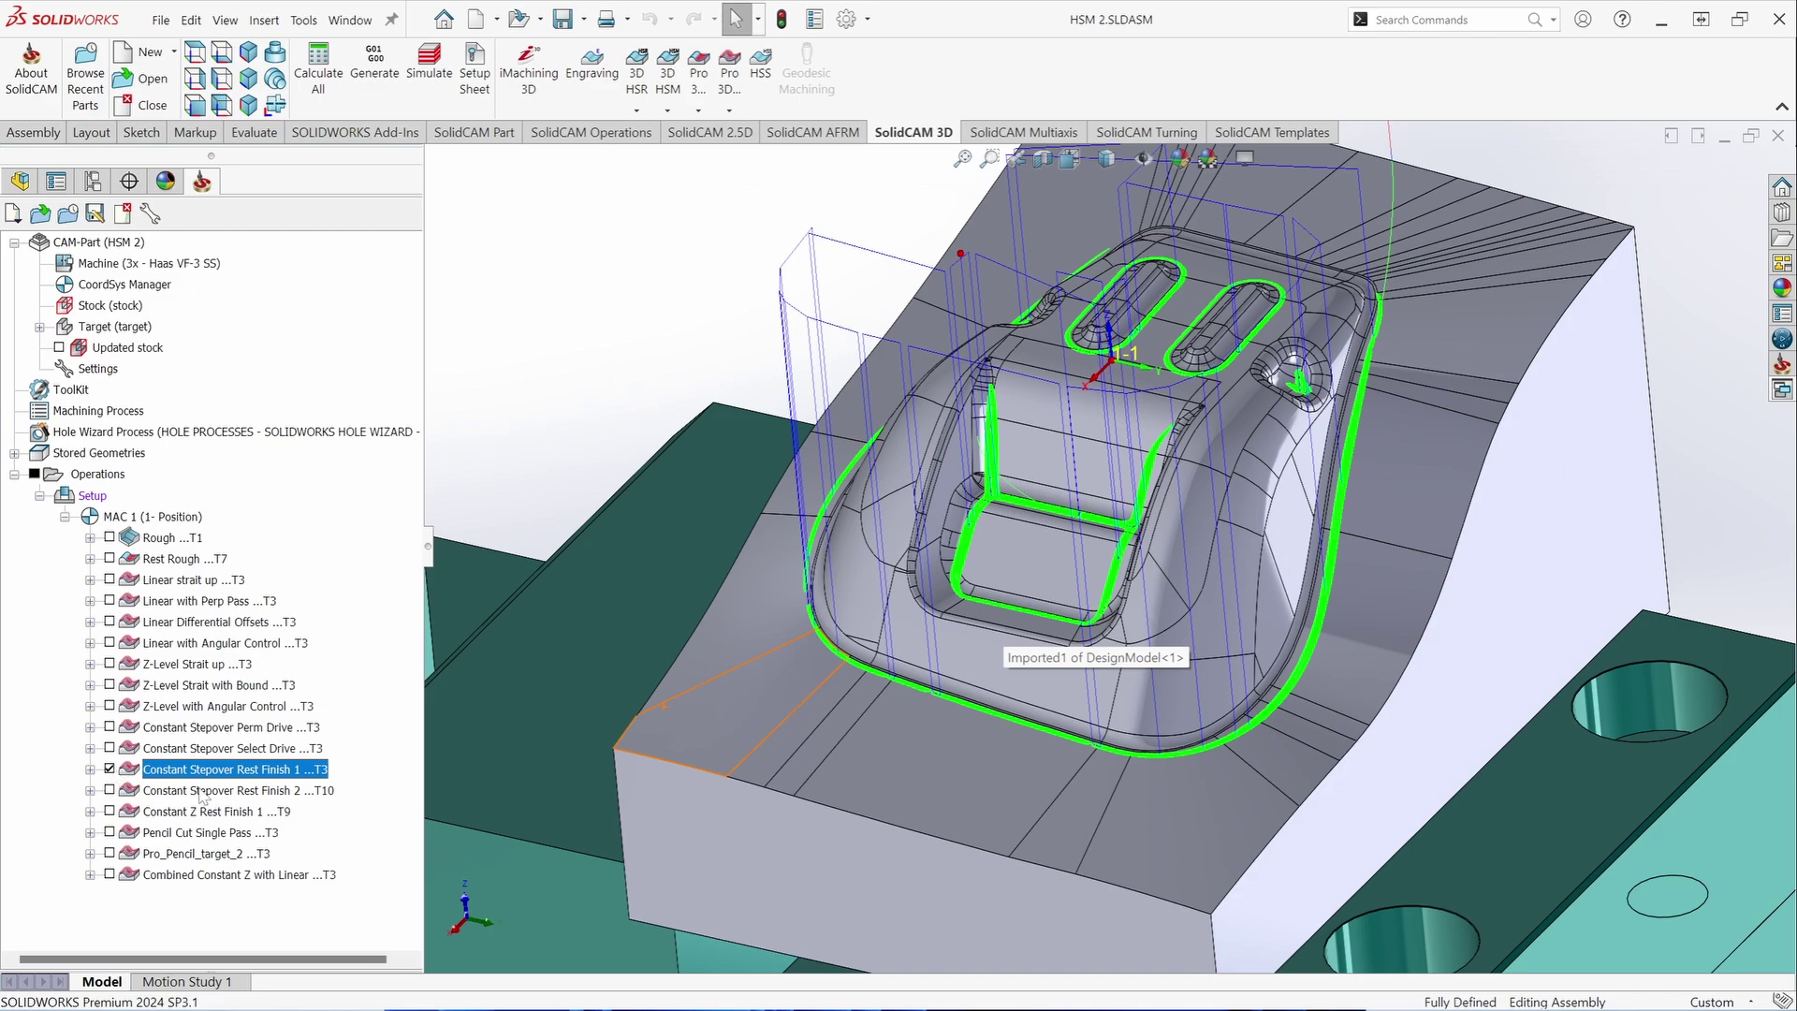
double_click(221, 771)
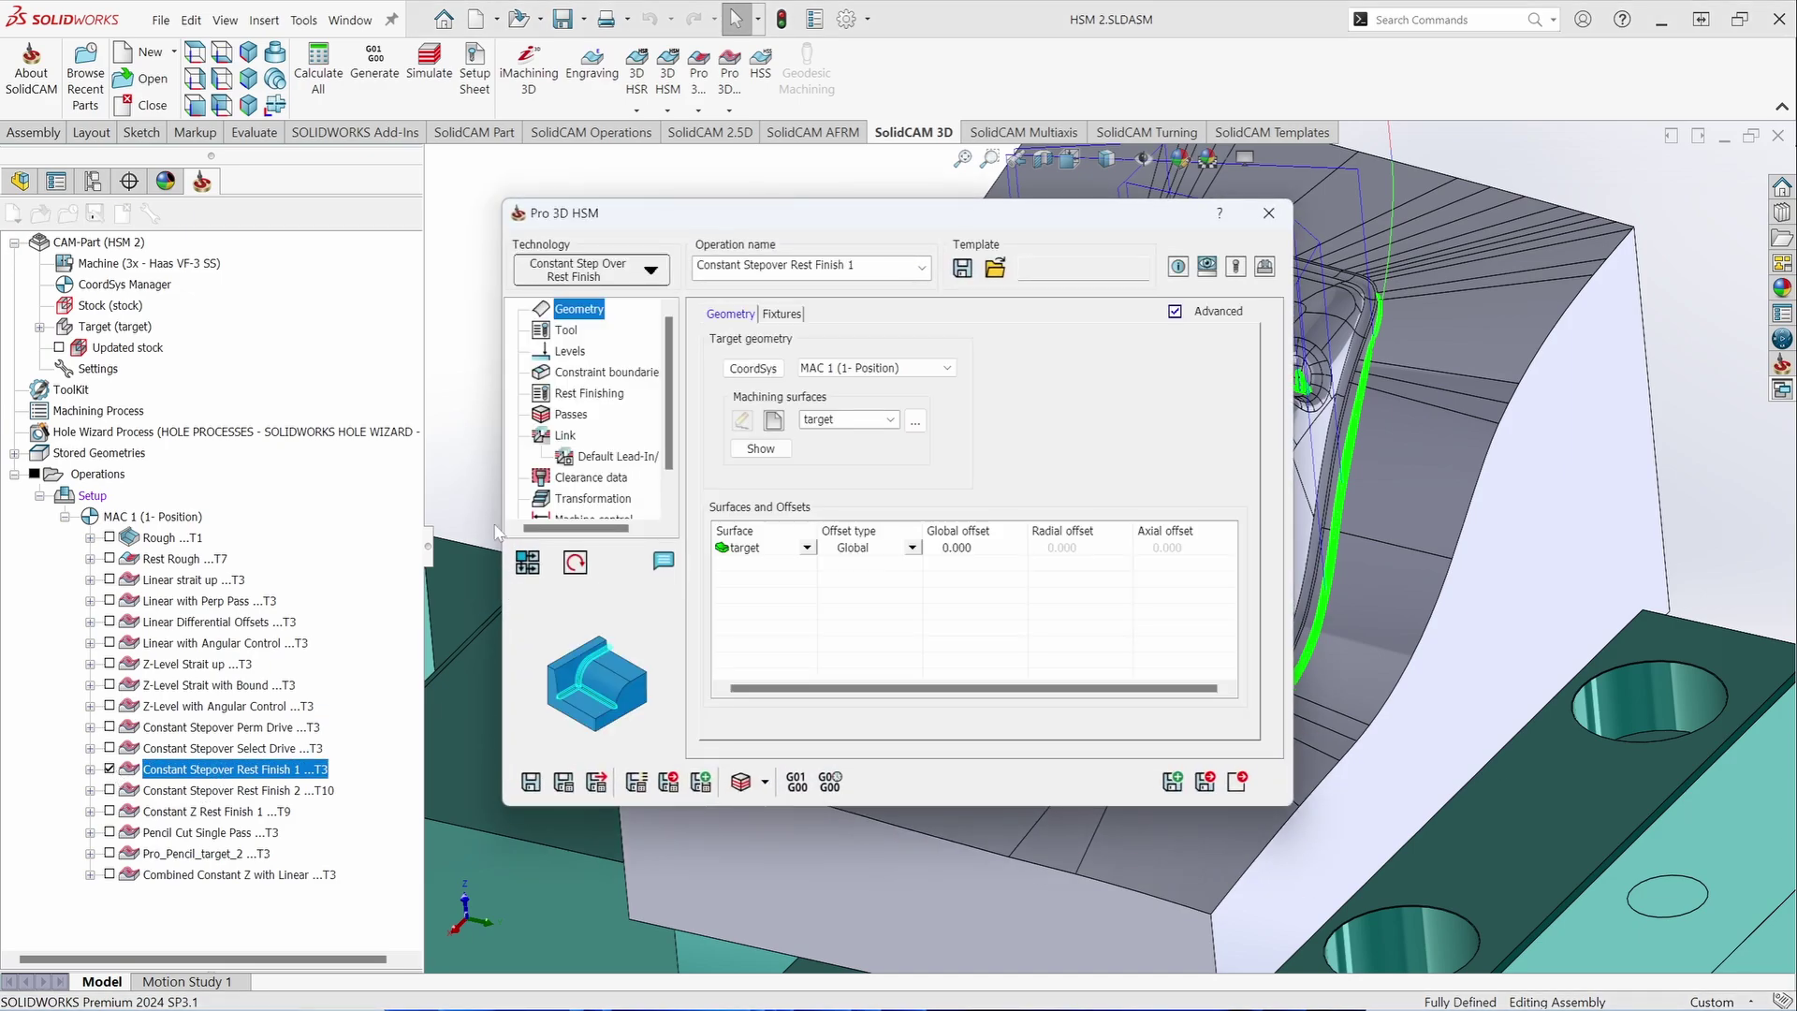
click(573, 332)
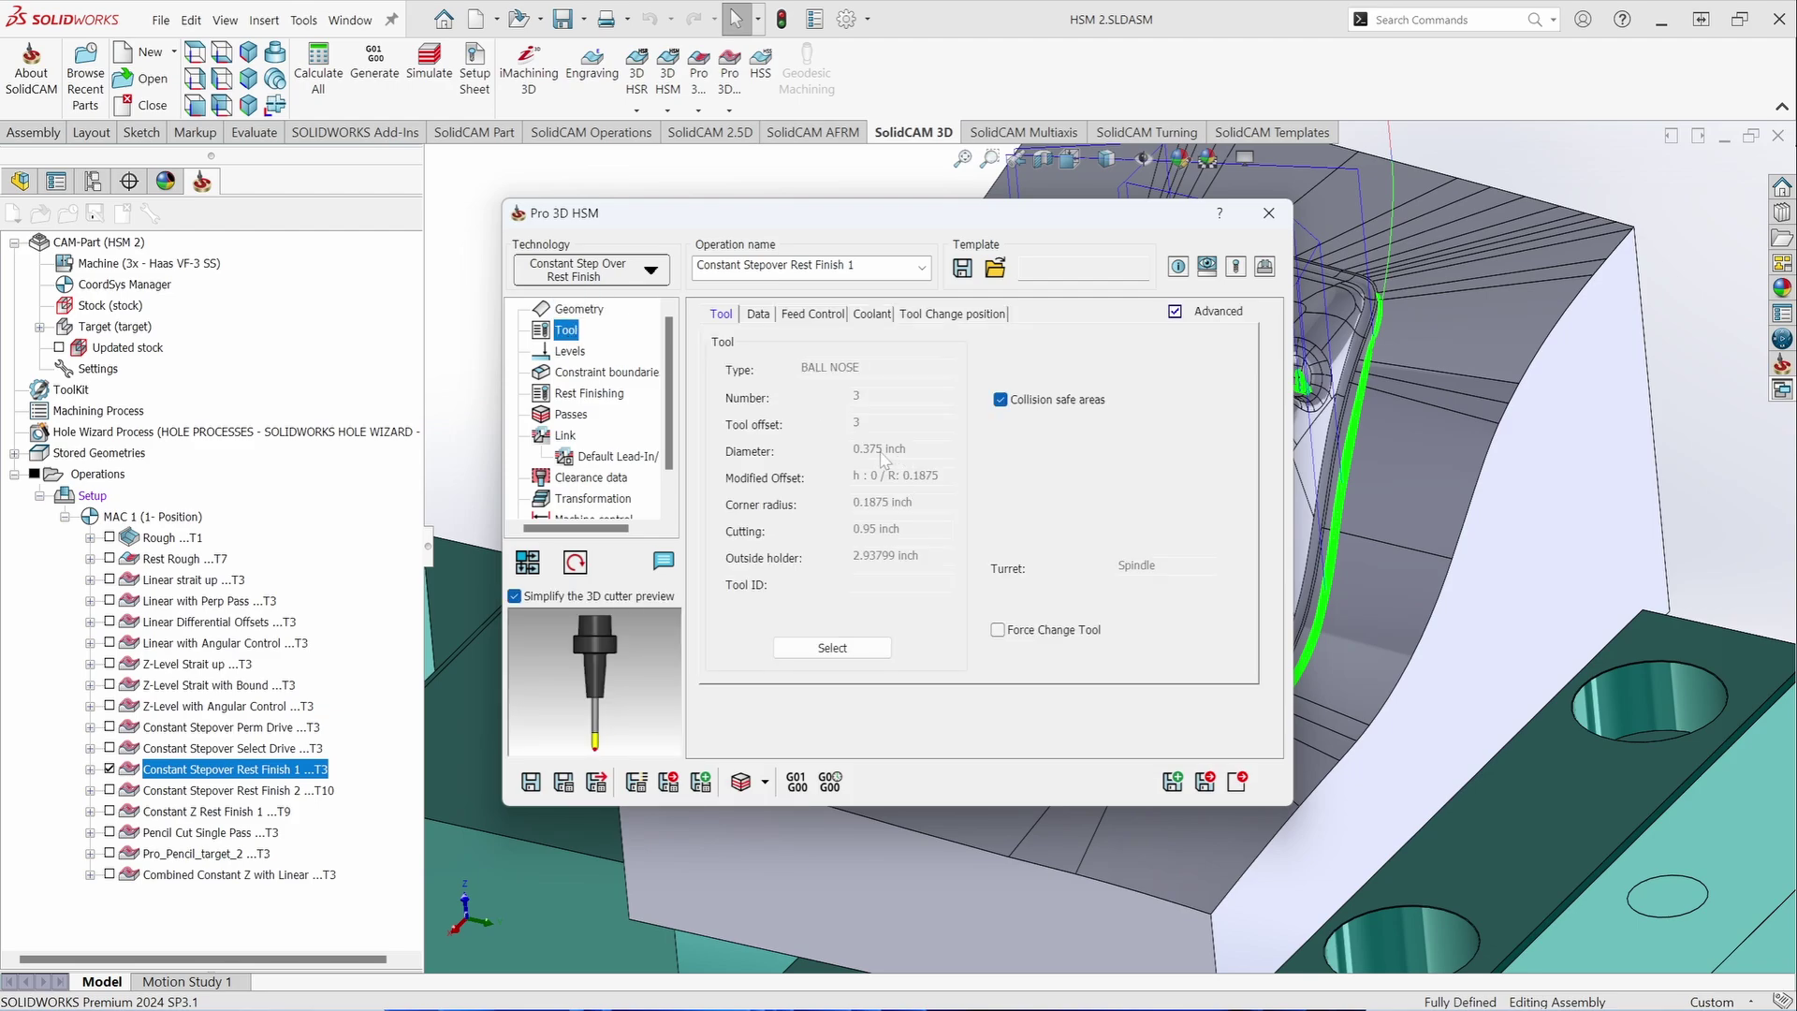
click(585, 394)
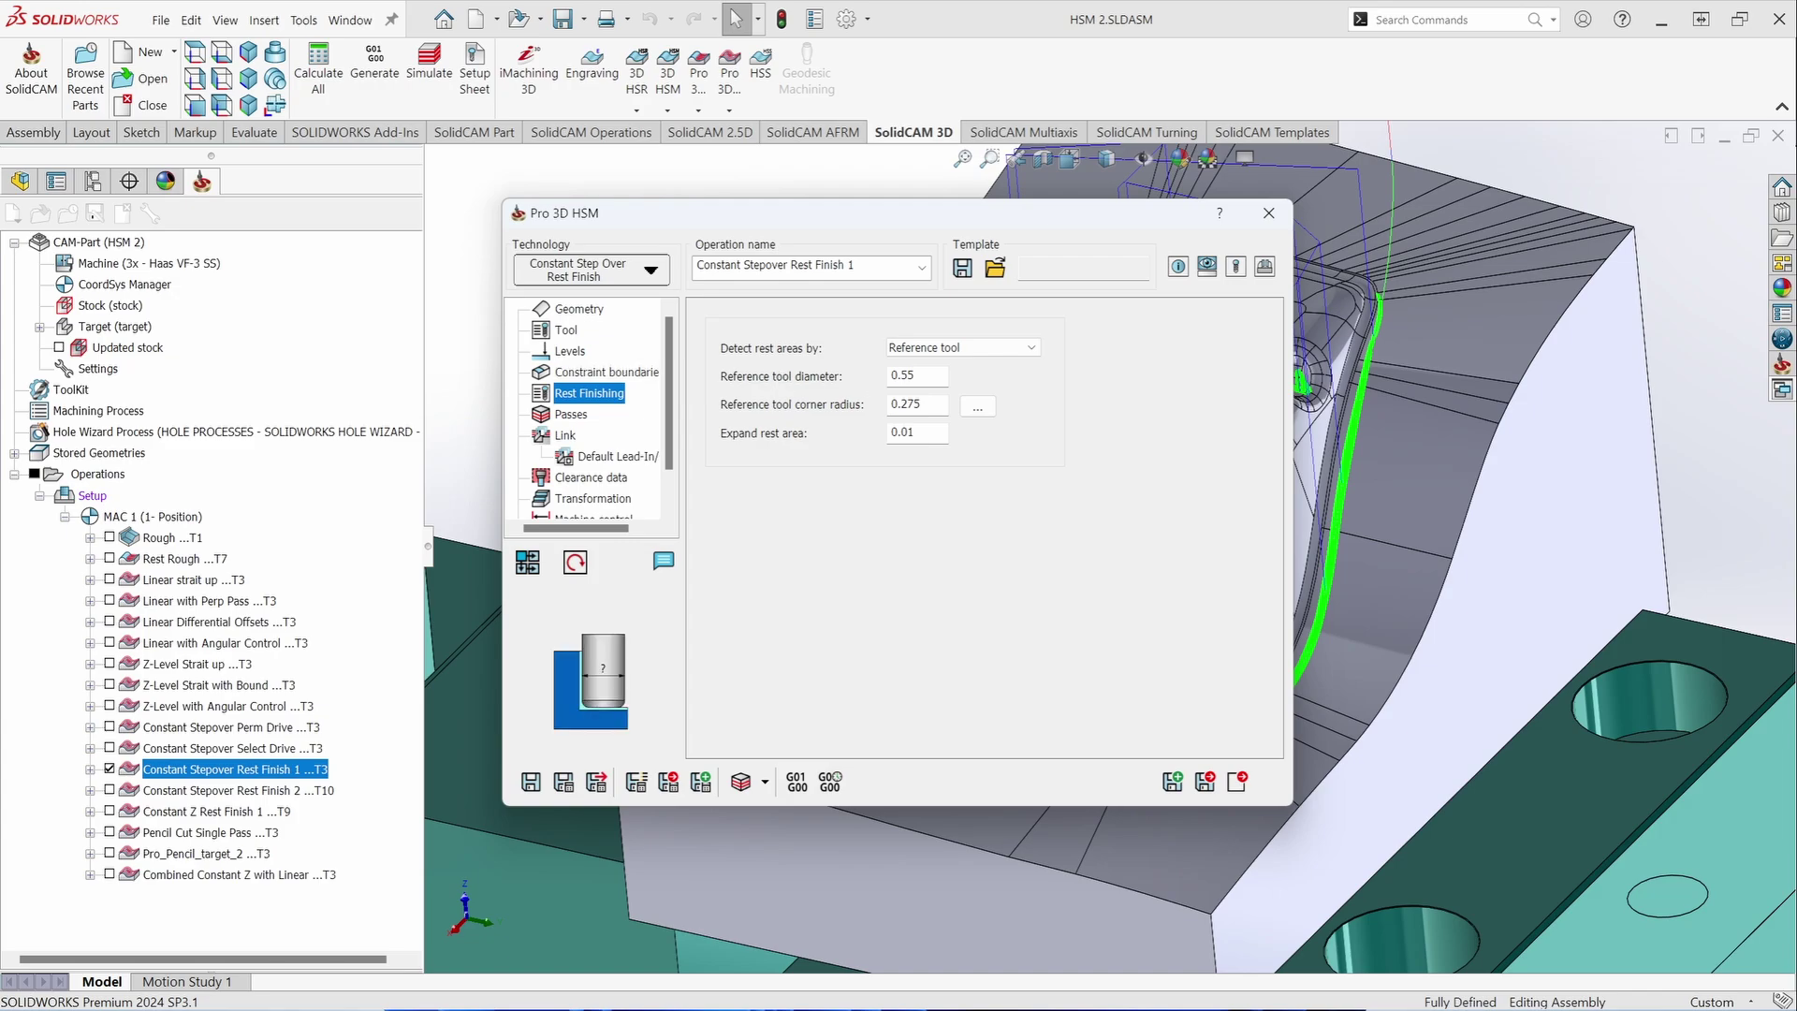
double_click(903, 374)
- Check the maximum step over of Constant Stepover Rest Finish 1, close the operation, and examine its toolpath around the slots and pocket
click(572, 415)
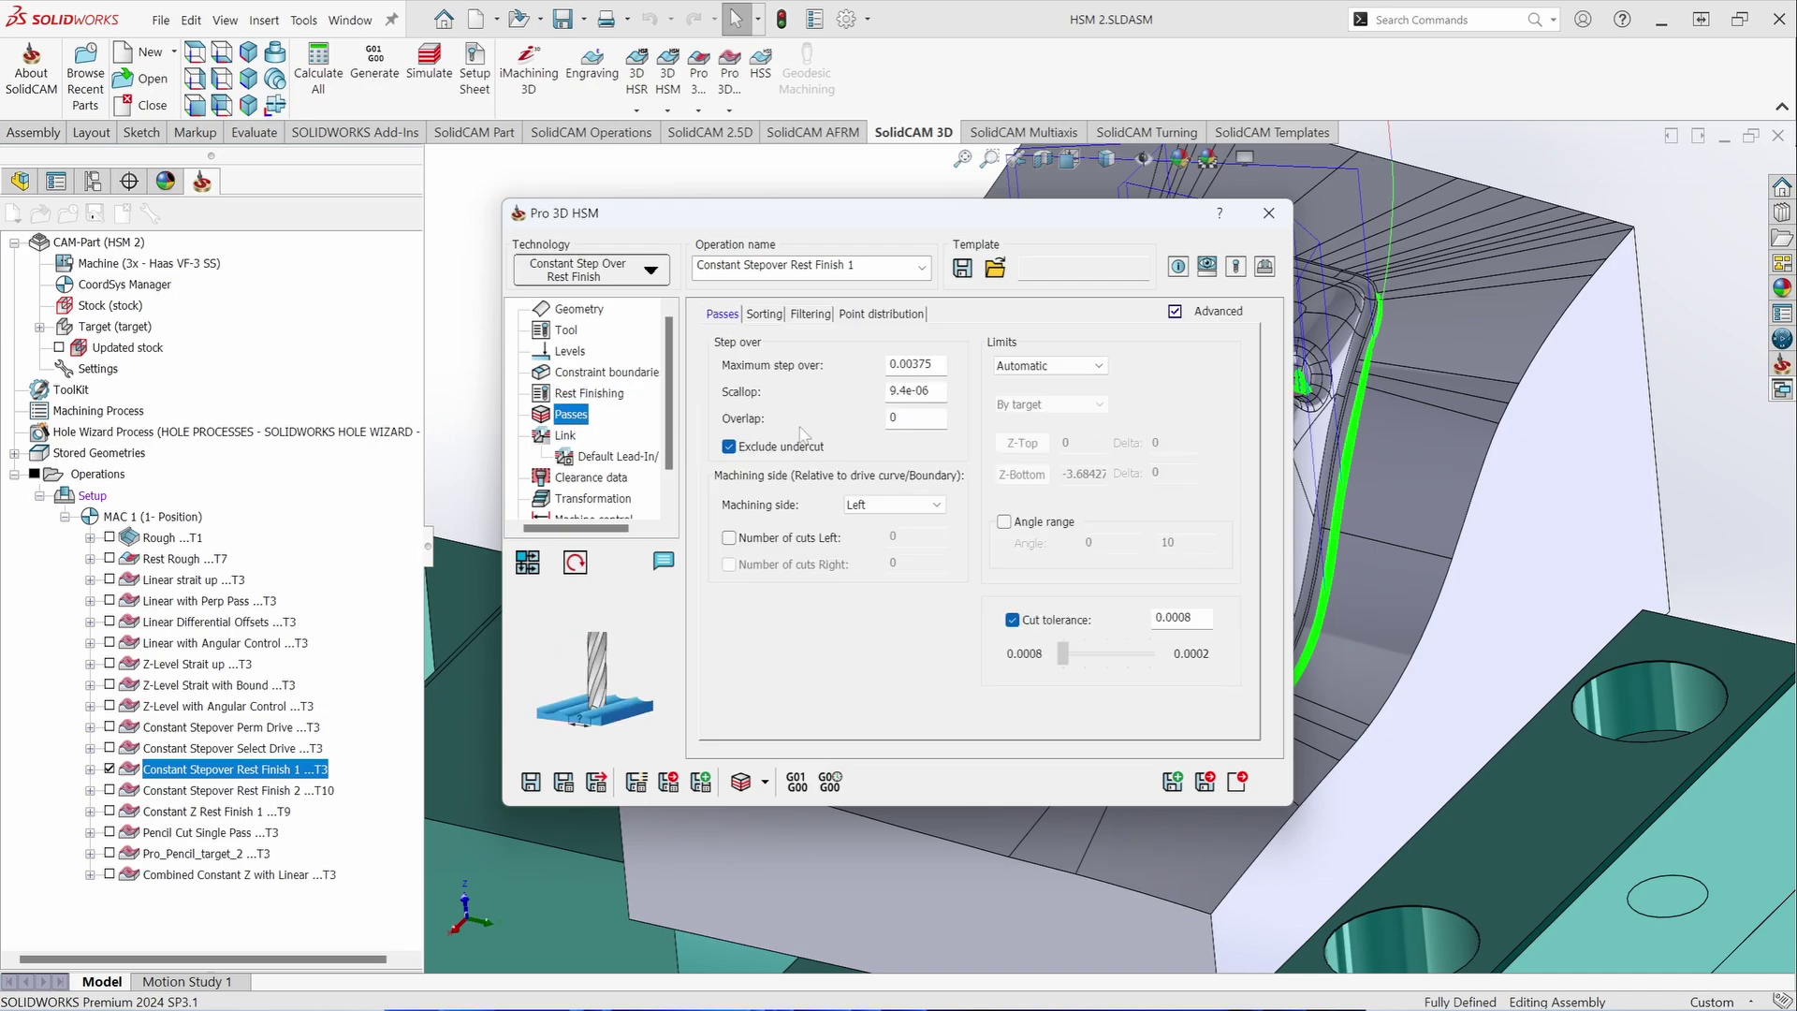
drag(934, 364, 869, 369)
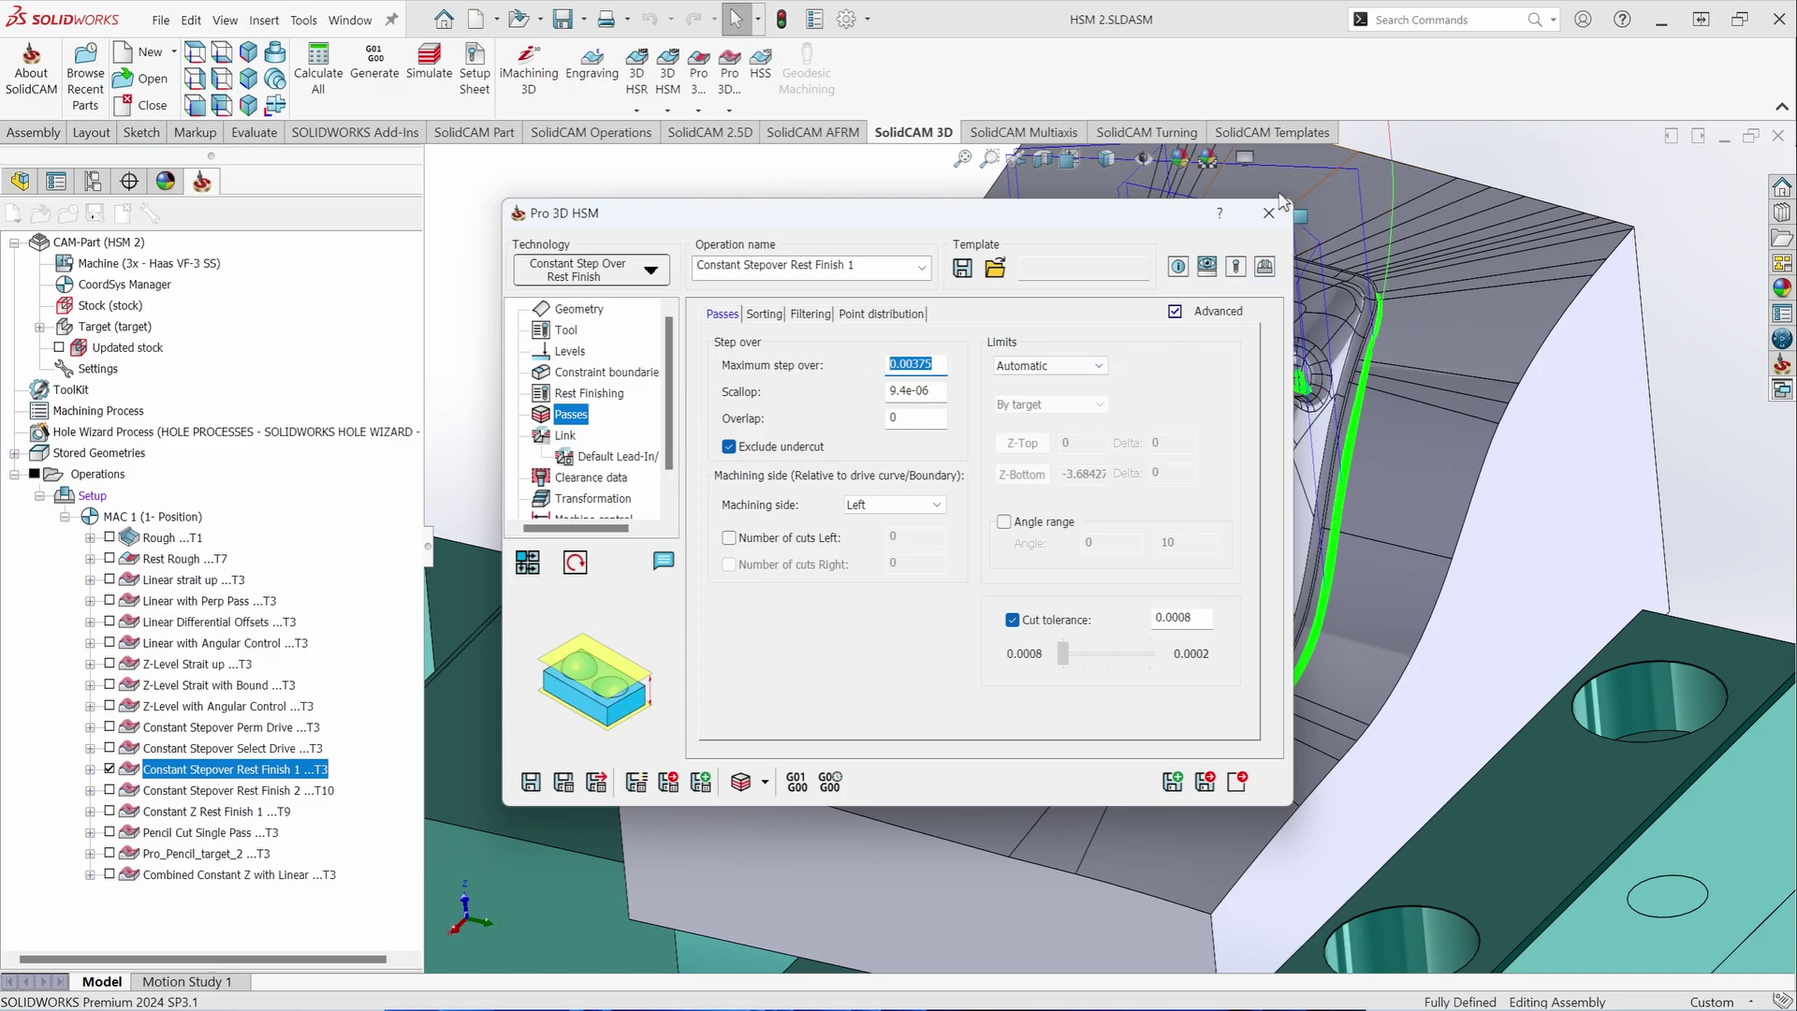
key(Escape)
scroll(1247, 436, down, 10)
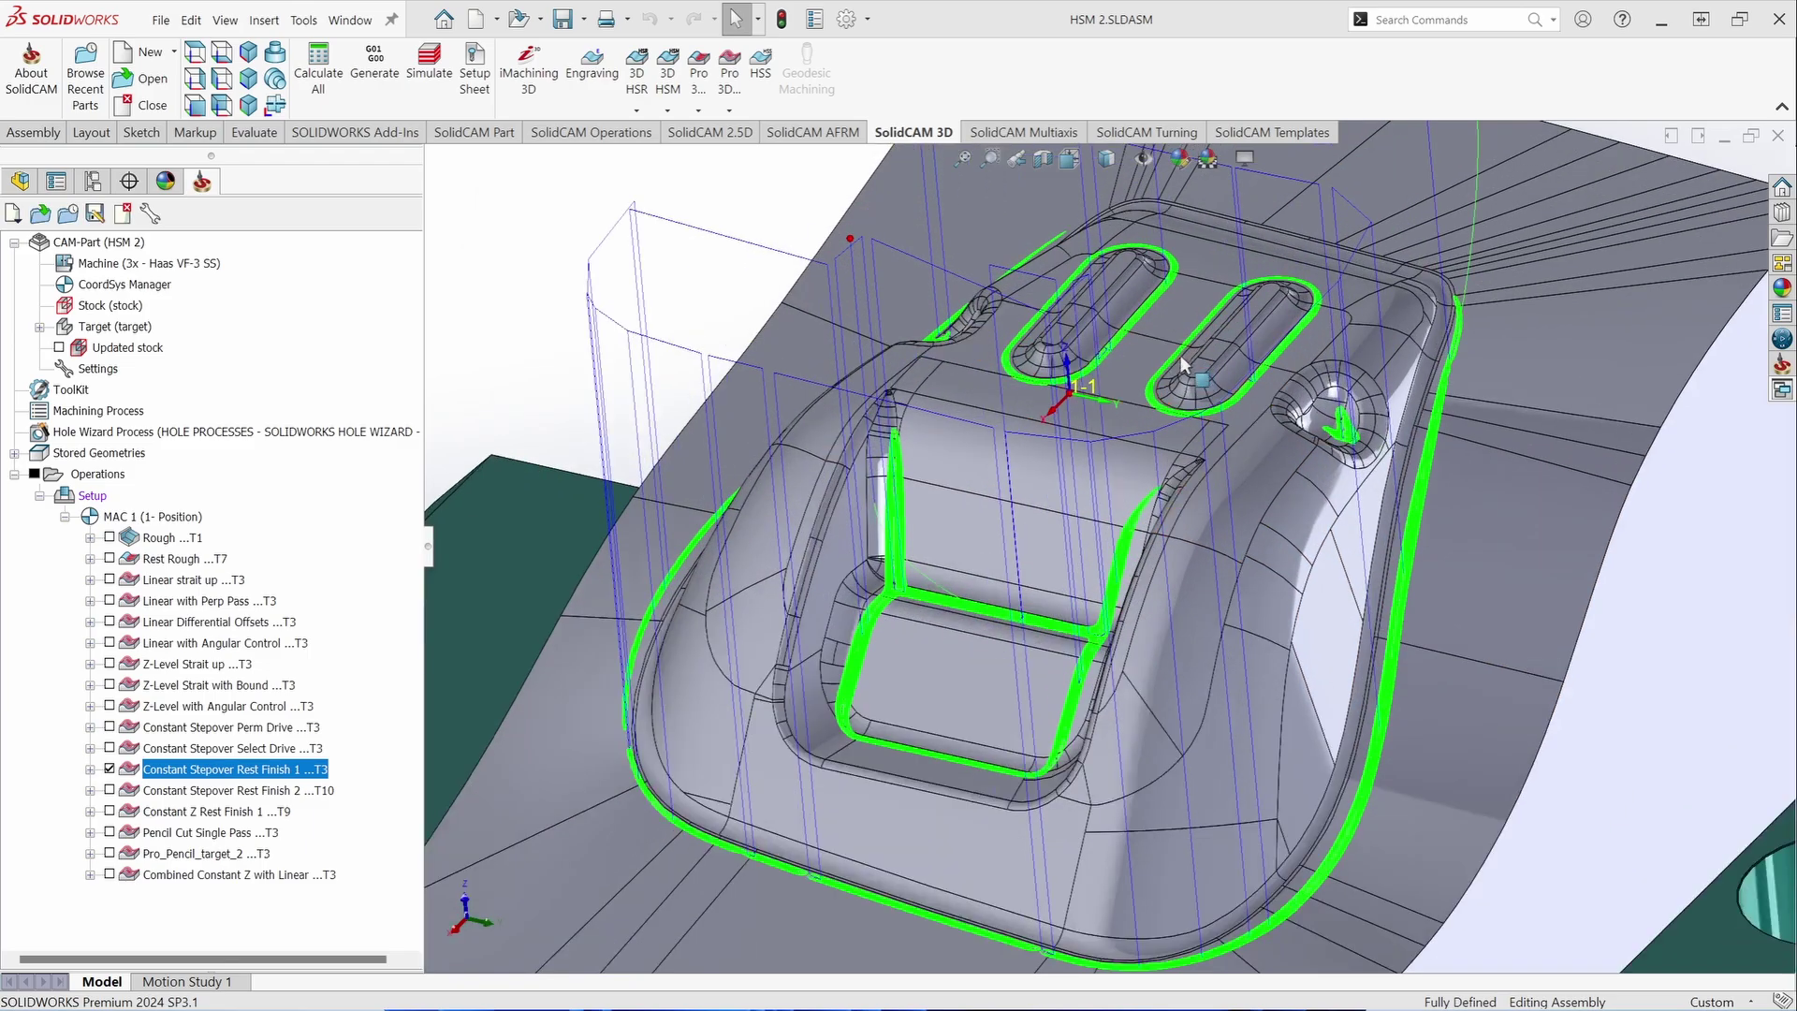
scroll(801, 370, down, 5)
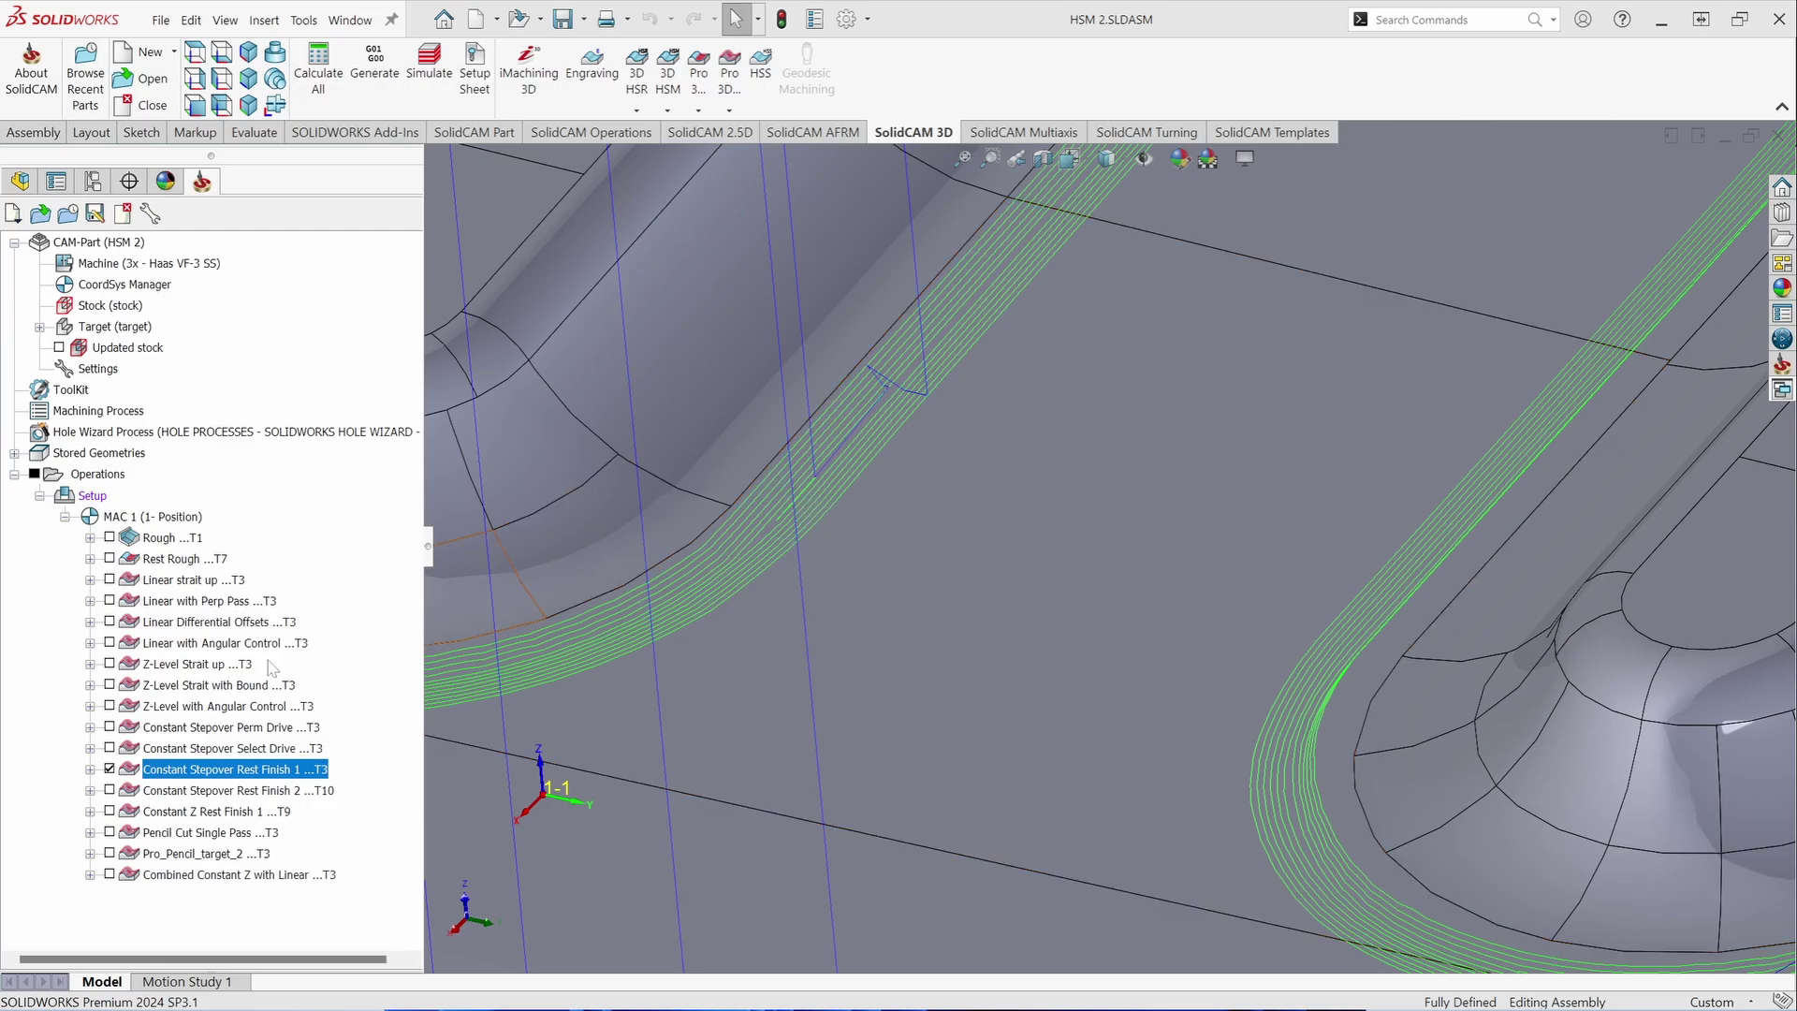
scroll(1007, 593, up, 10)
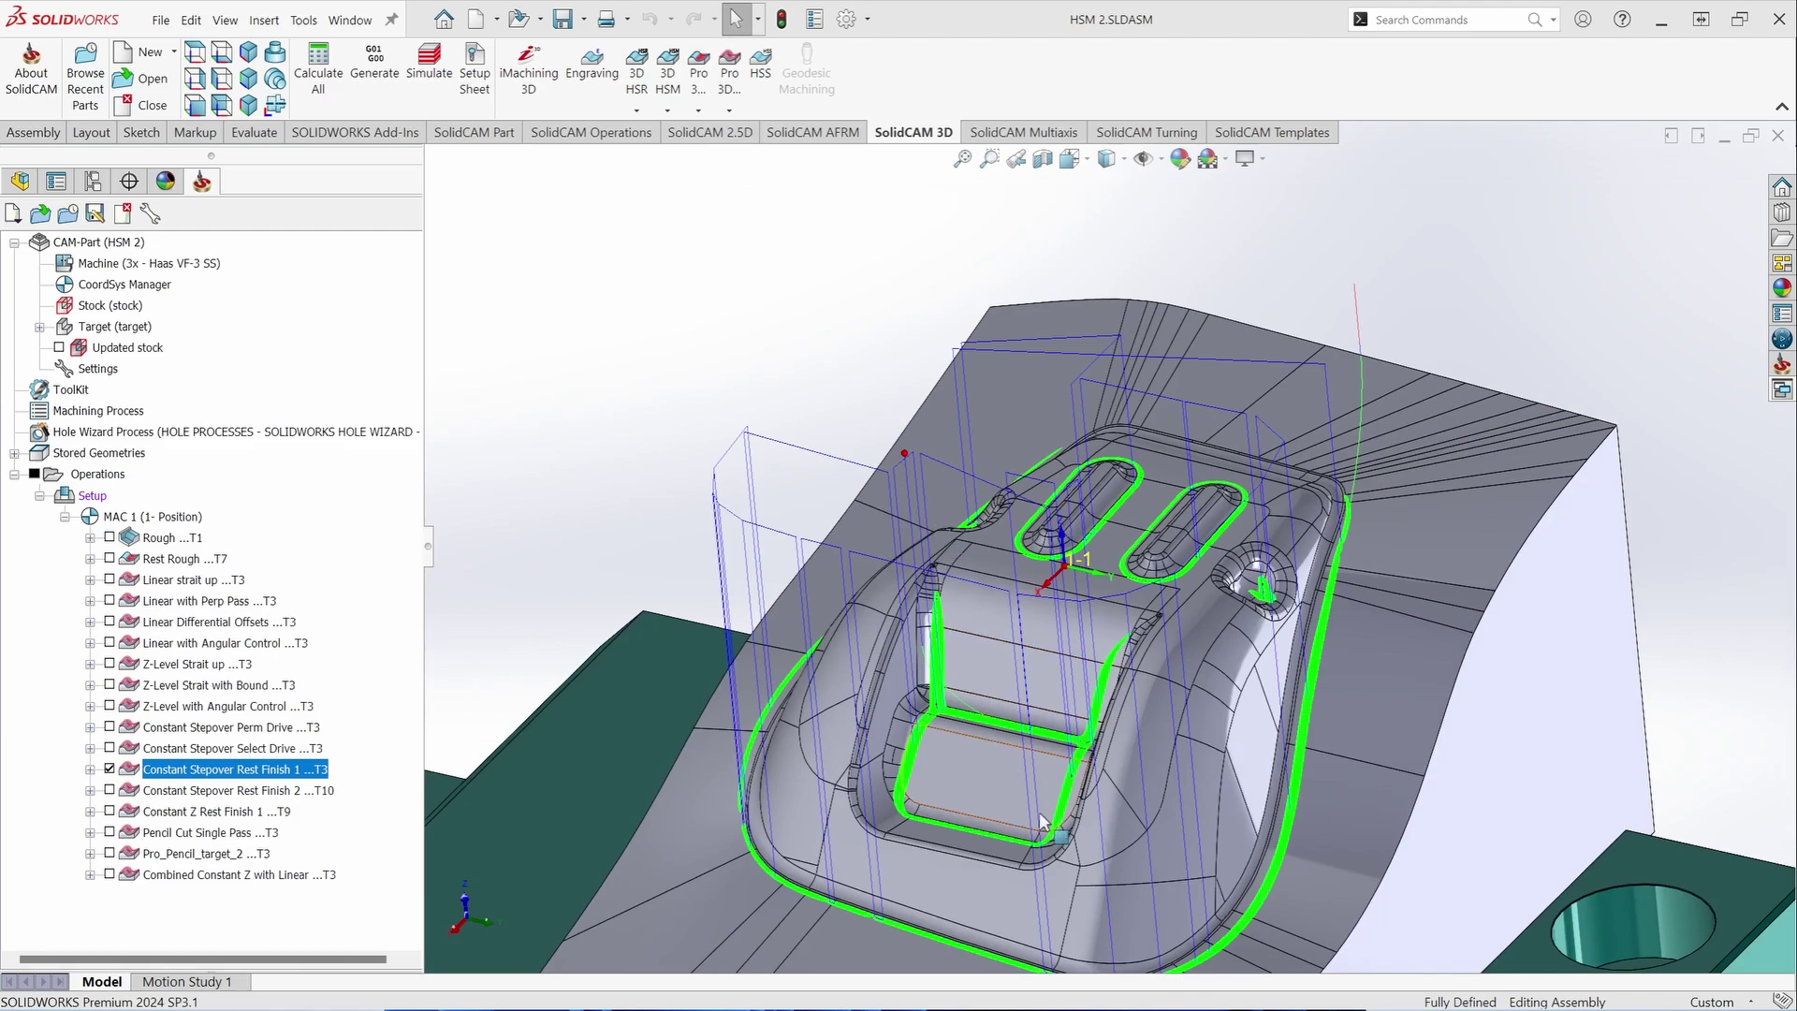
scroll(1108, 859, down, 3)
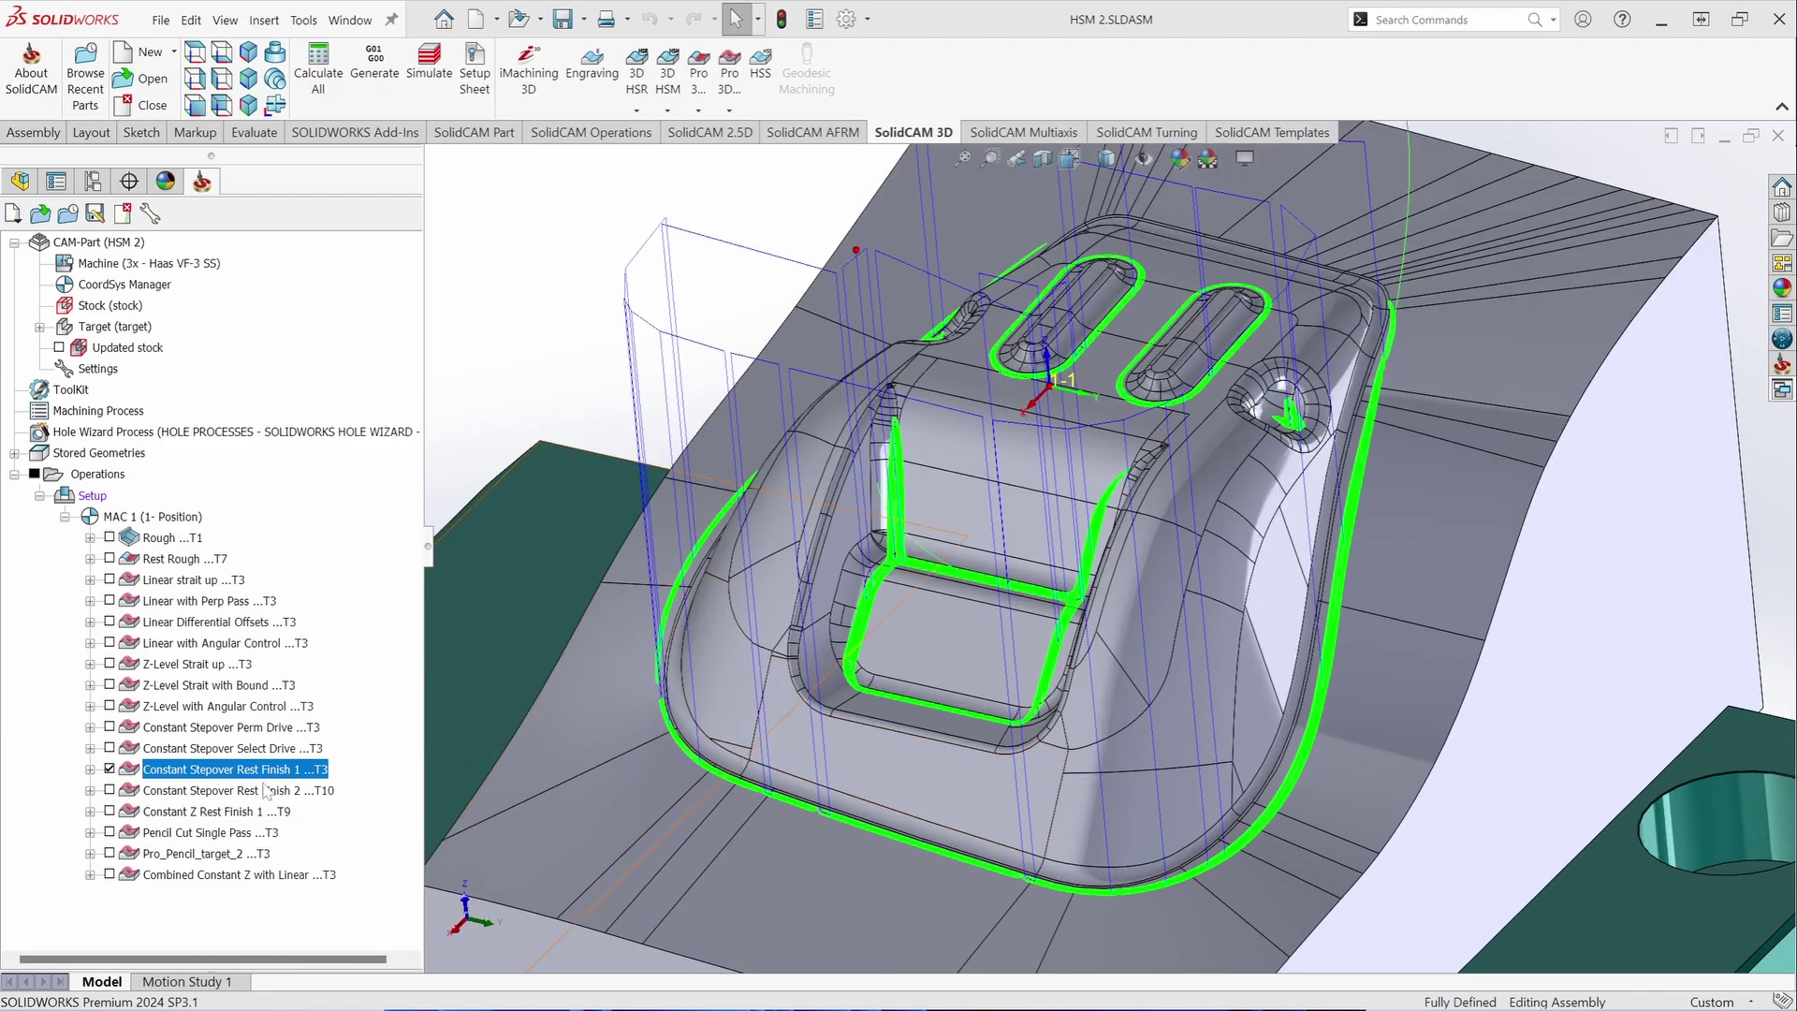
- Display the Constant Stepover Rest Finish 2 toolpath in place of Rest Finish 1, and review its tool and rest finishing settings
click(109, 770)
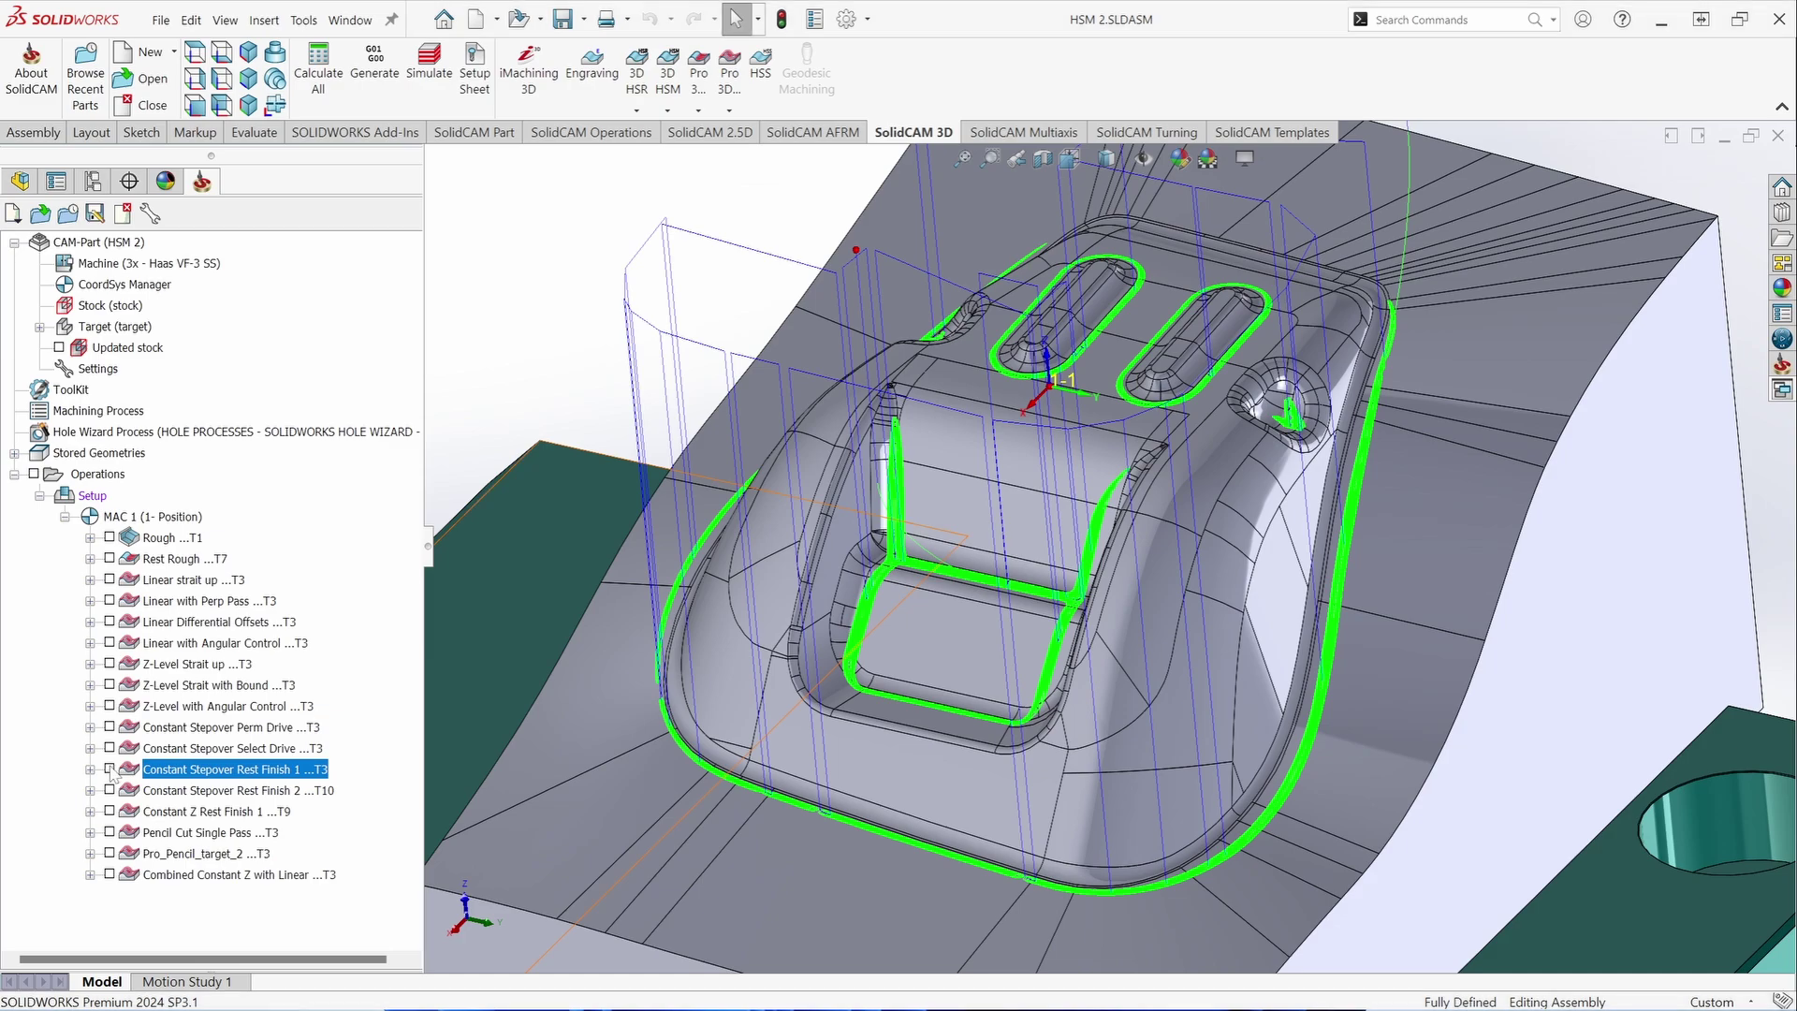
click(110, 791)
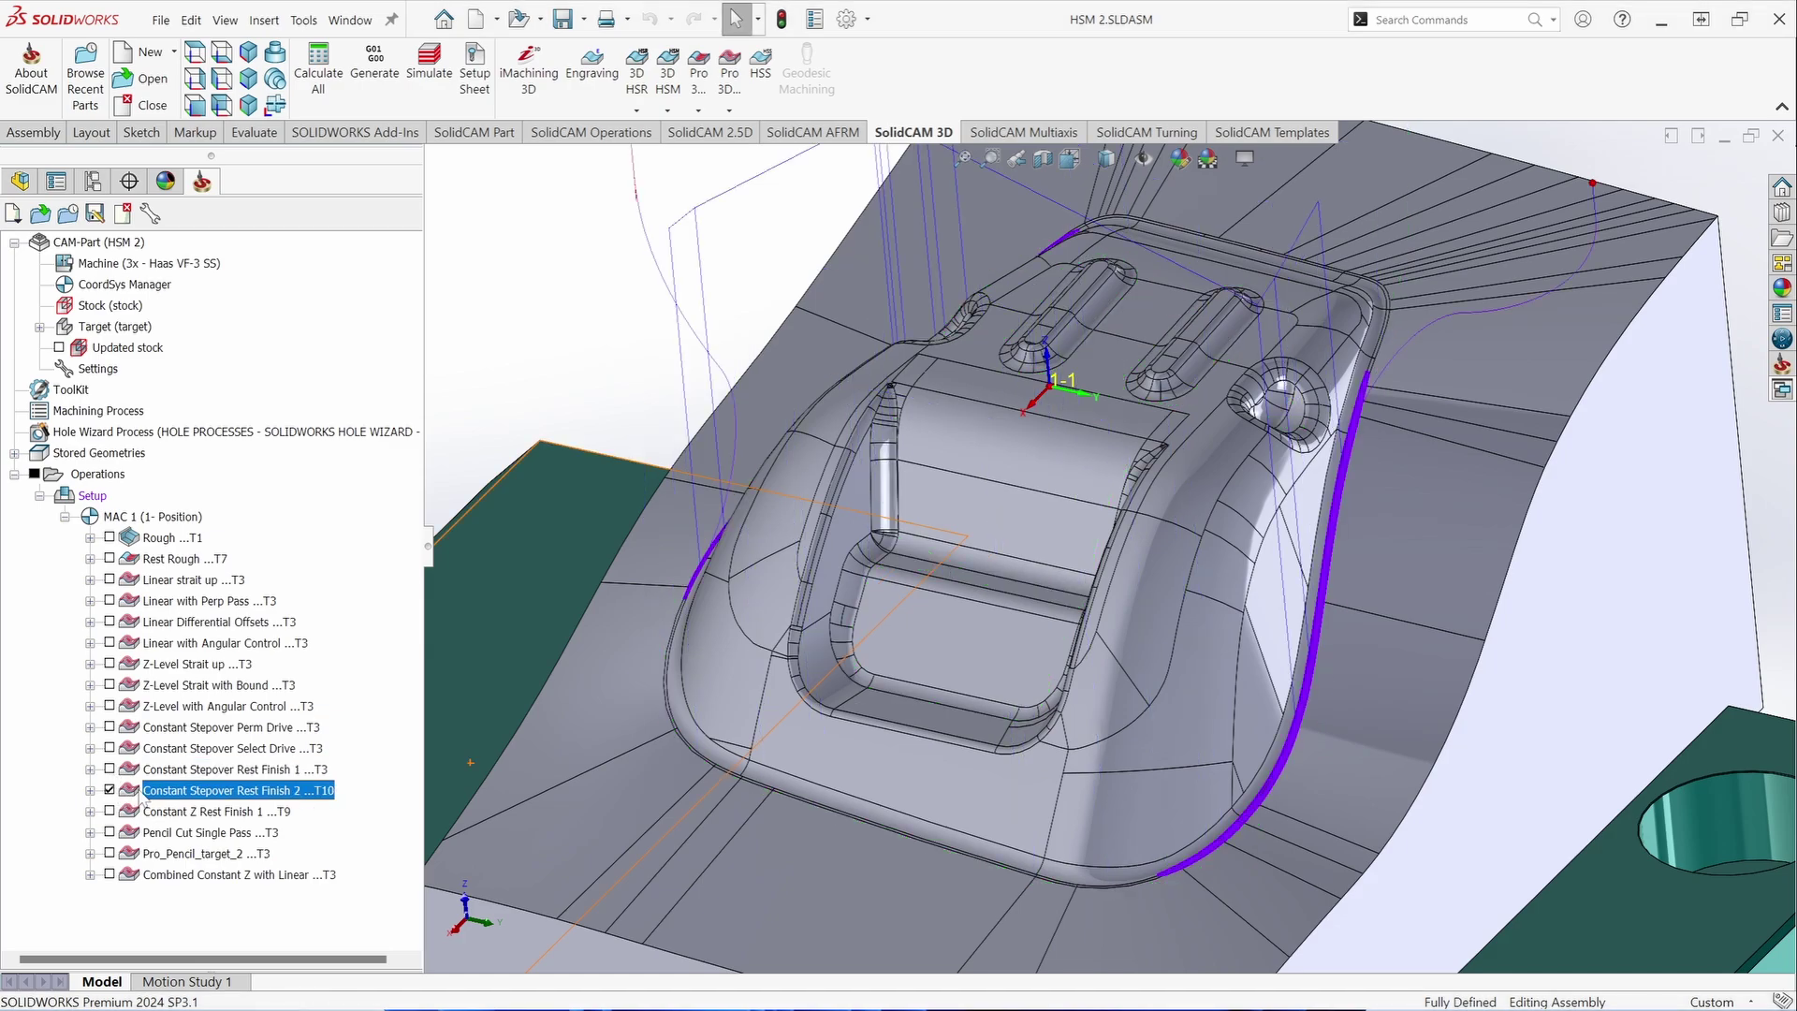
double_click(150, 793)
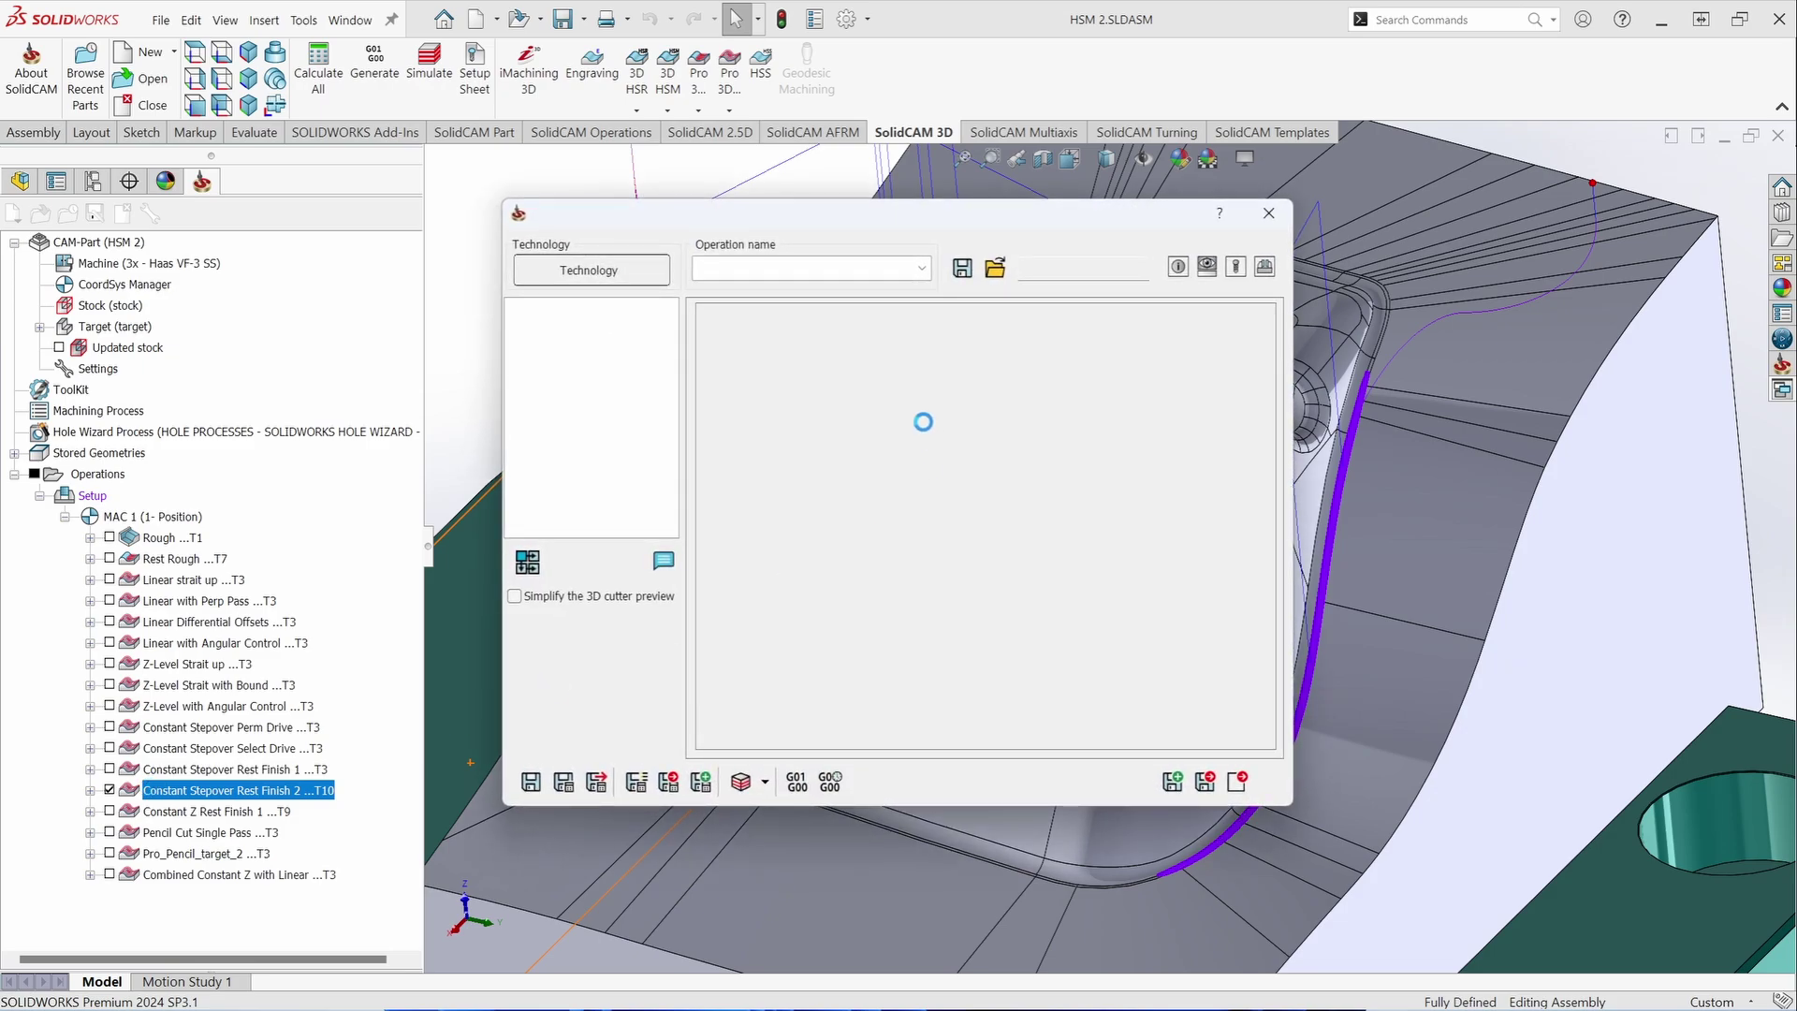
click(567, 333)
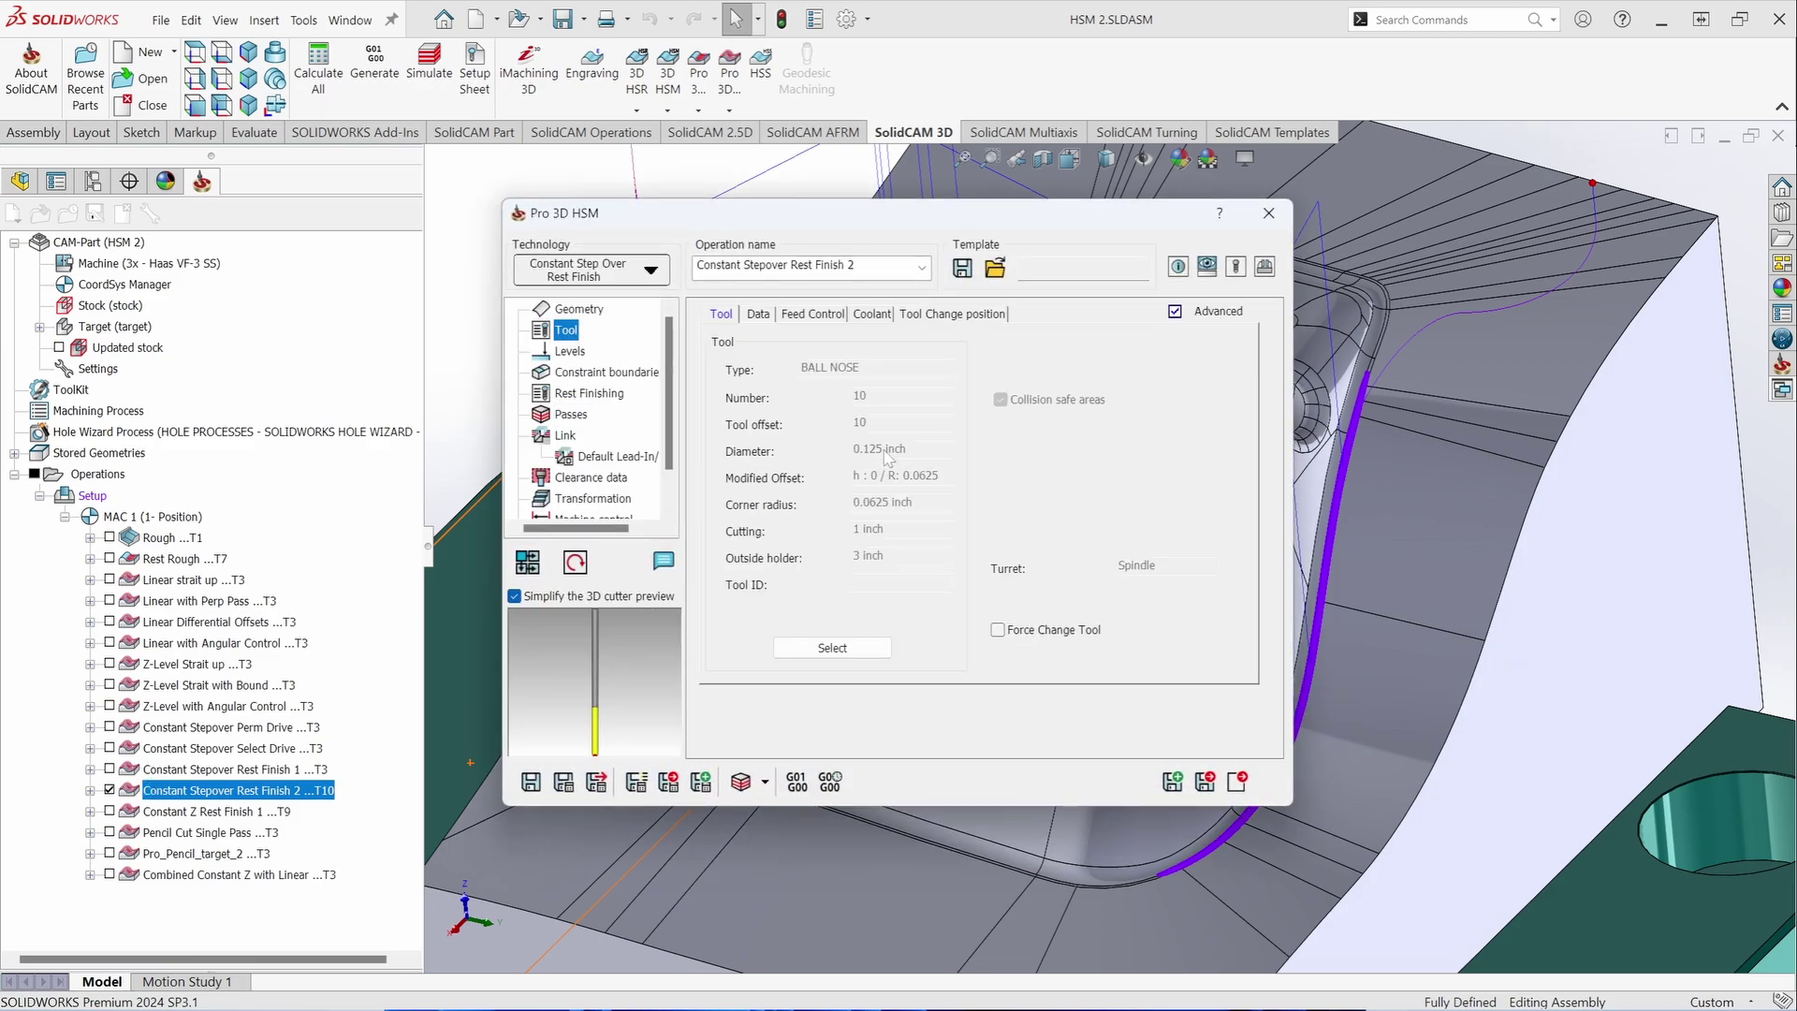
click(589, 393)
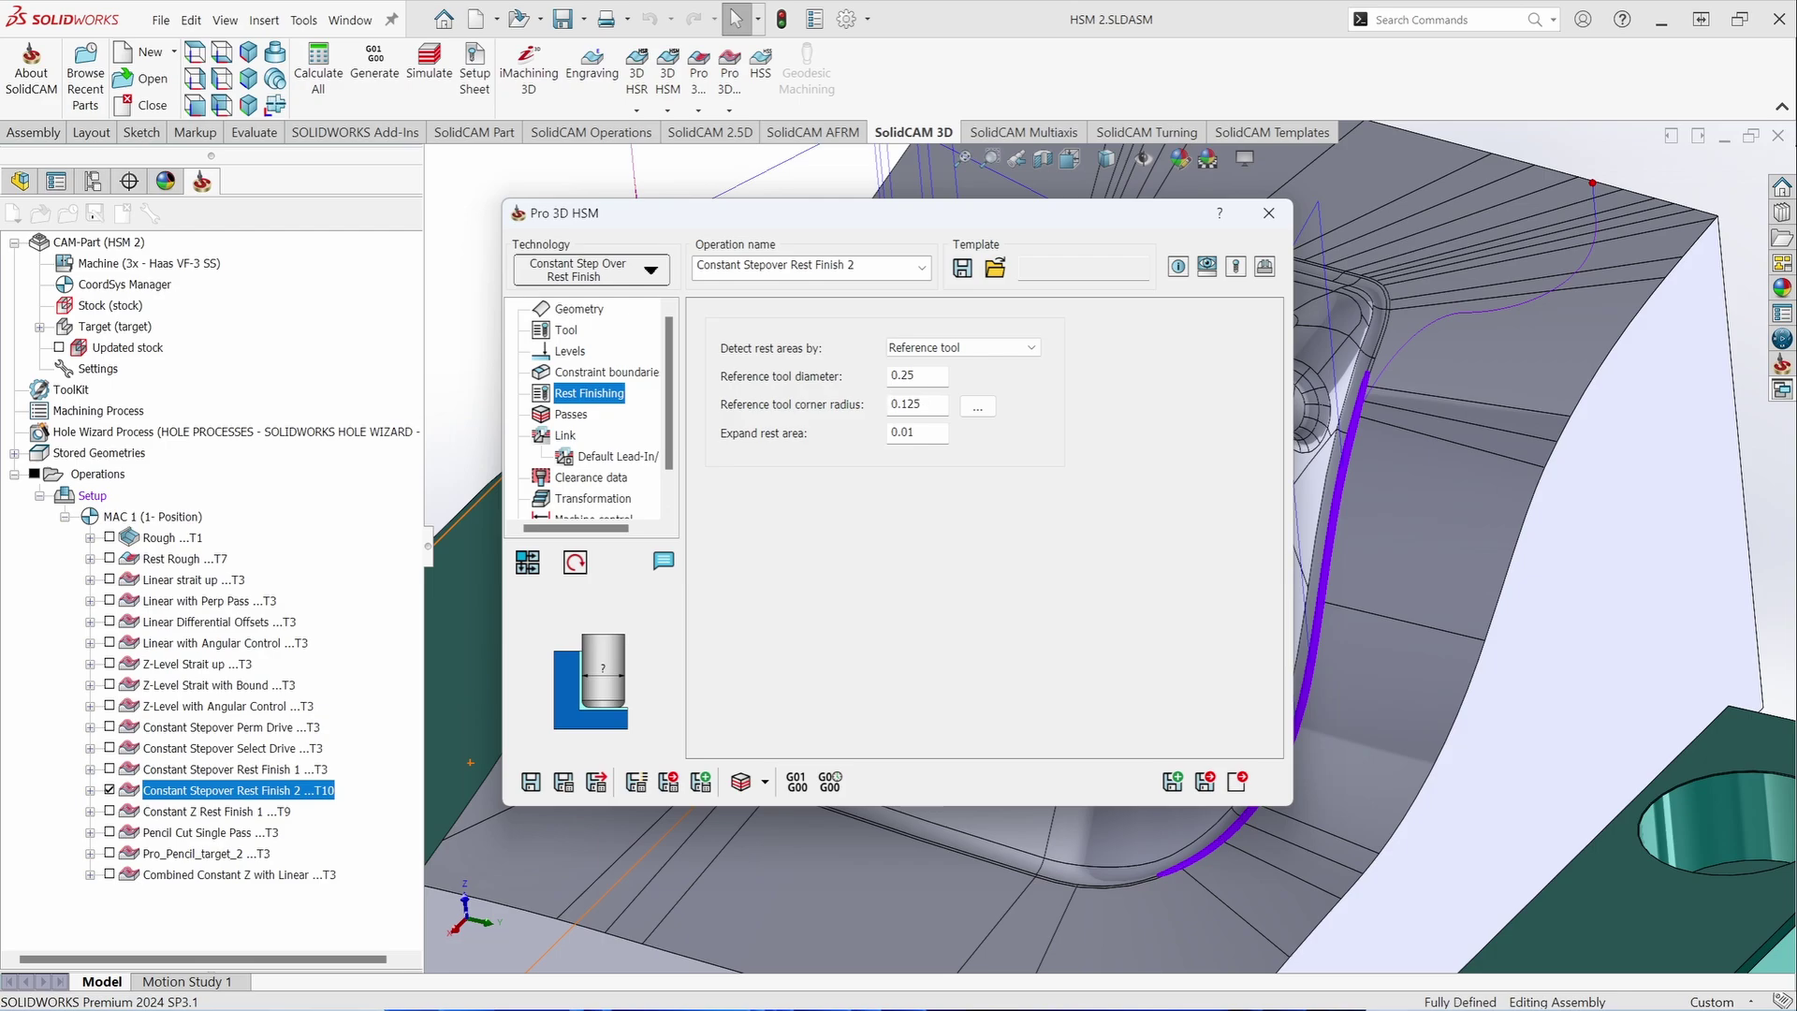
click(1265, 221)
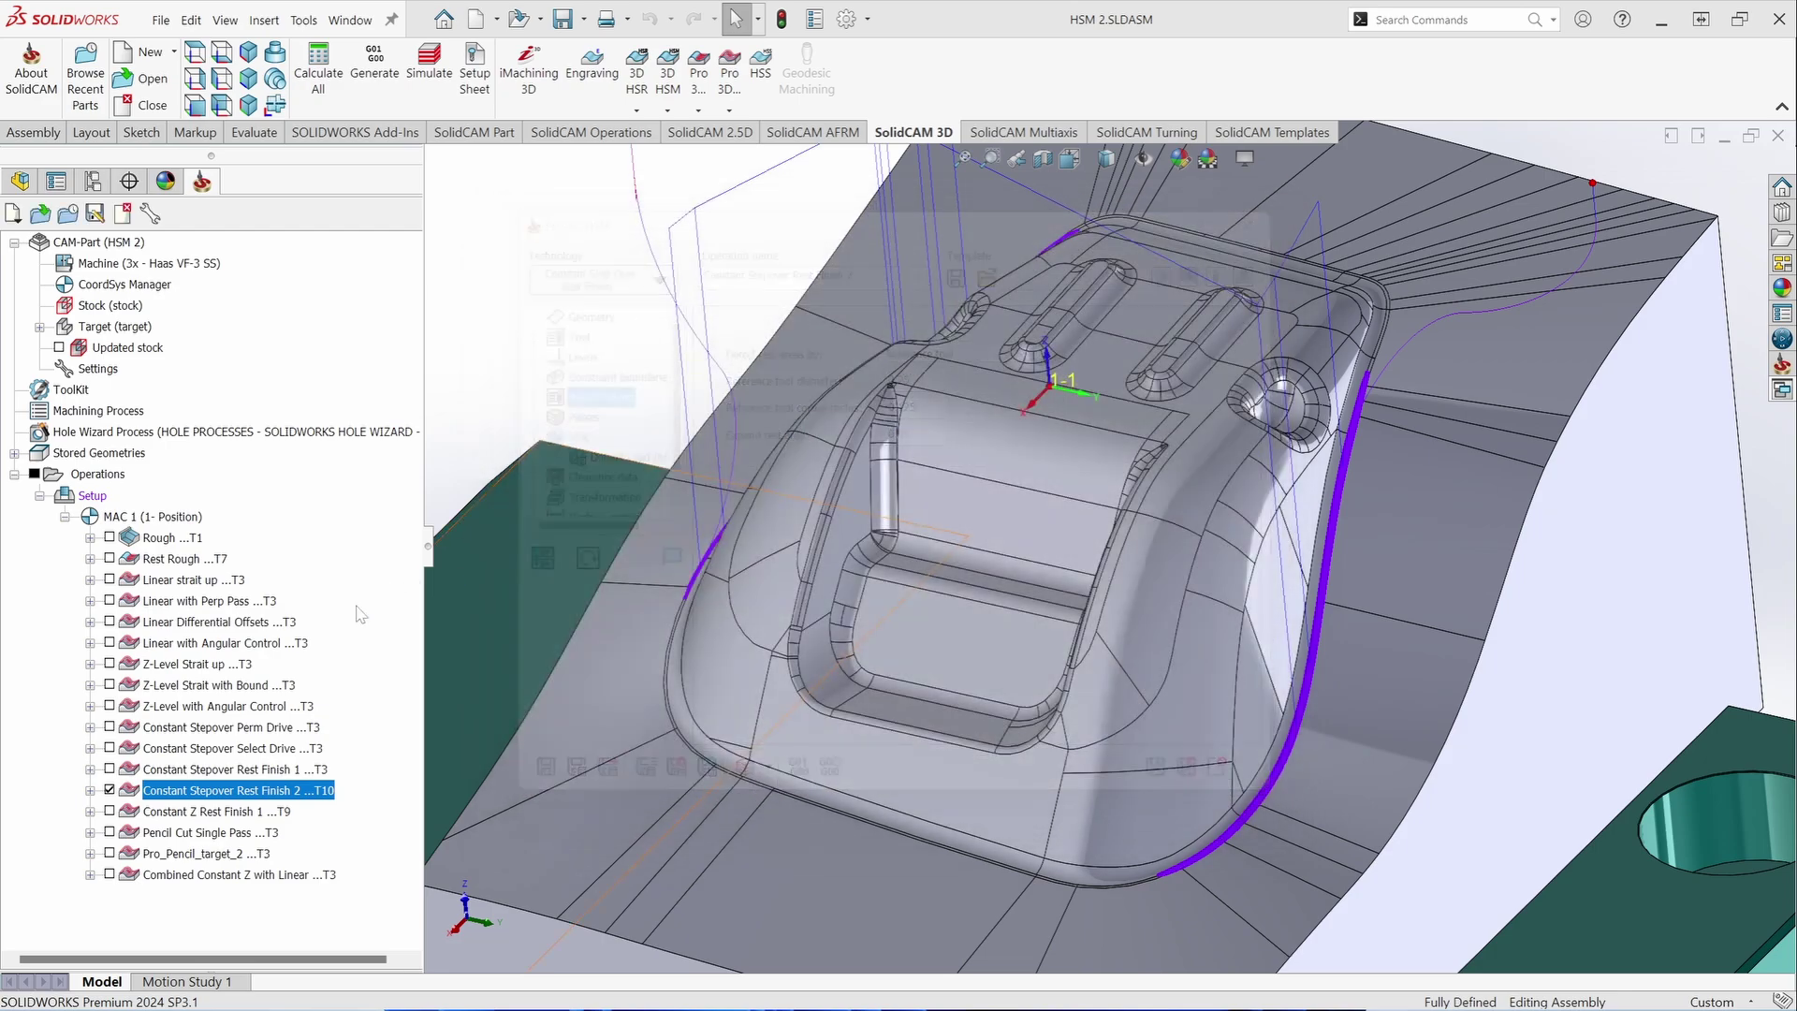
- Display the Constant Z Rest Finish 1 toolpath in place of Constant Stepover Rest Finish 2
click(110, 791)
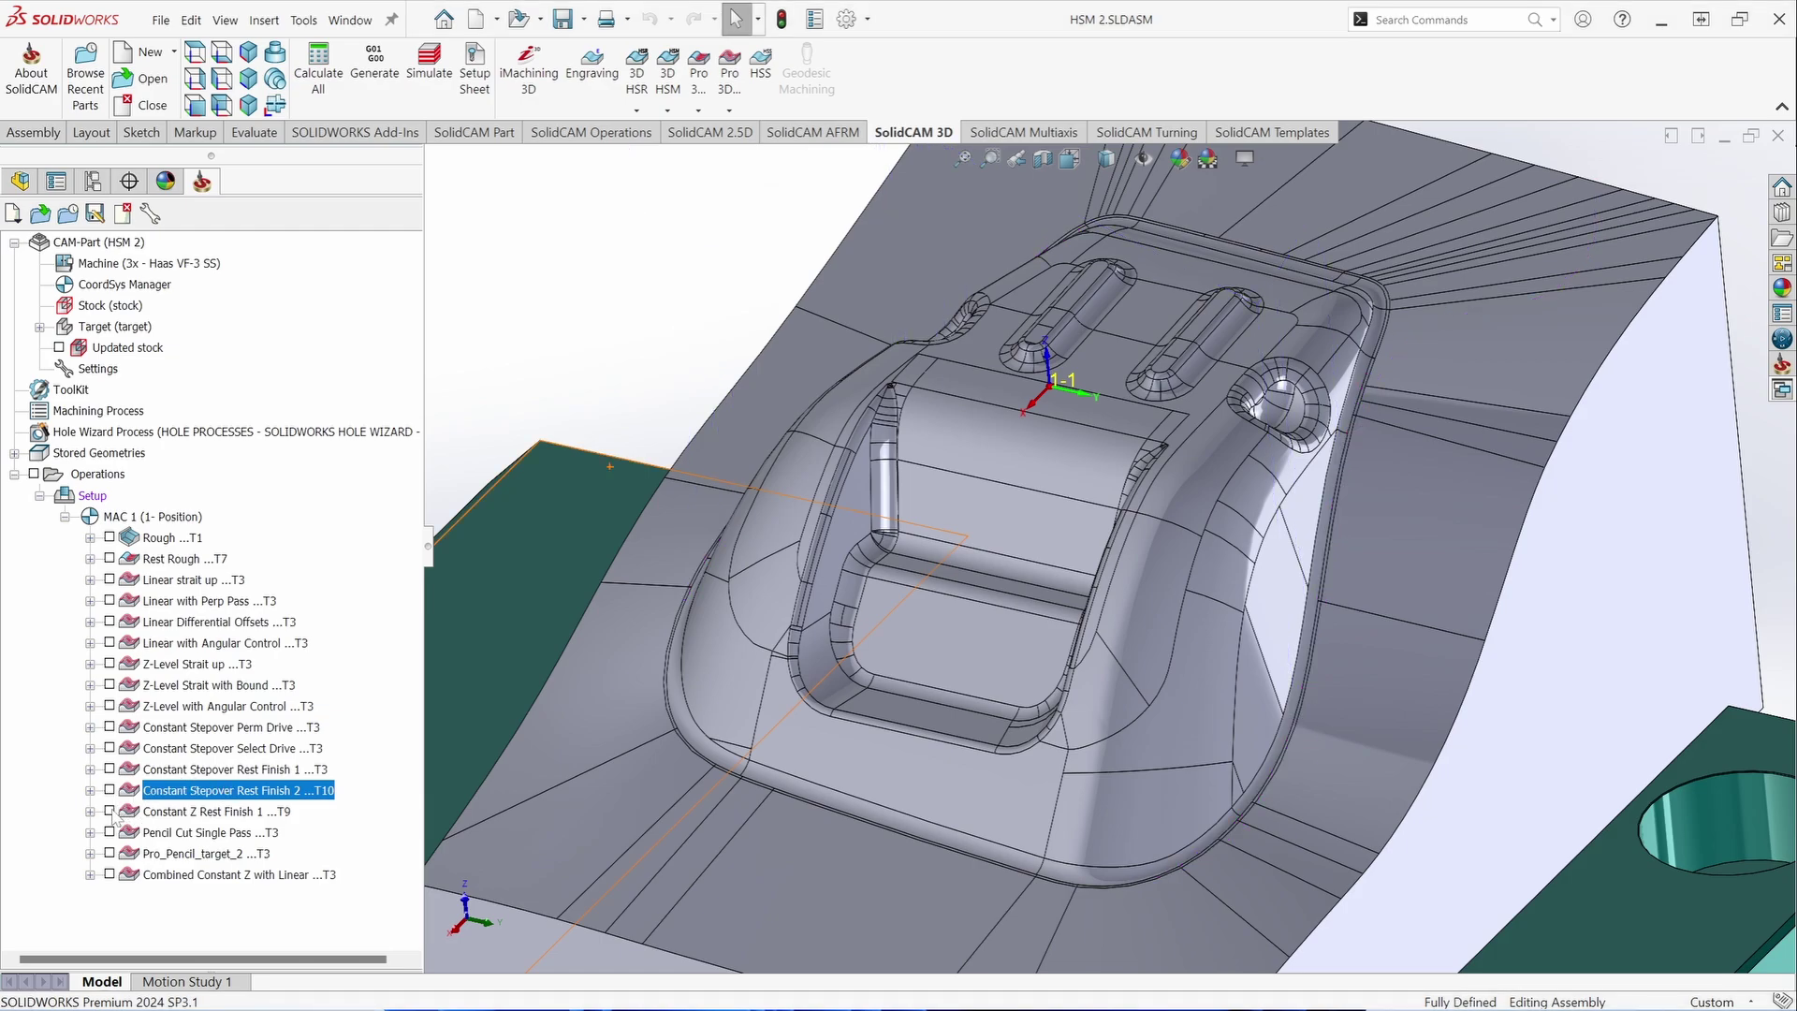
click(109, 812)
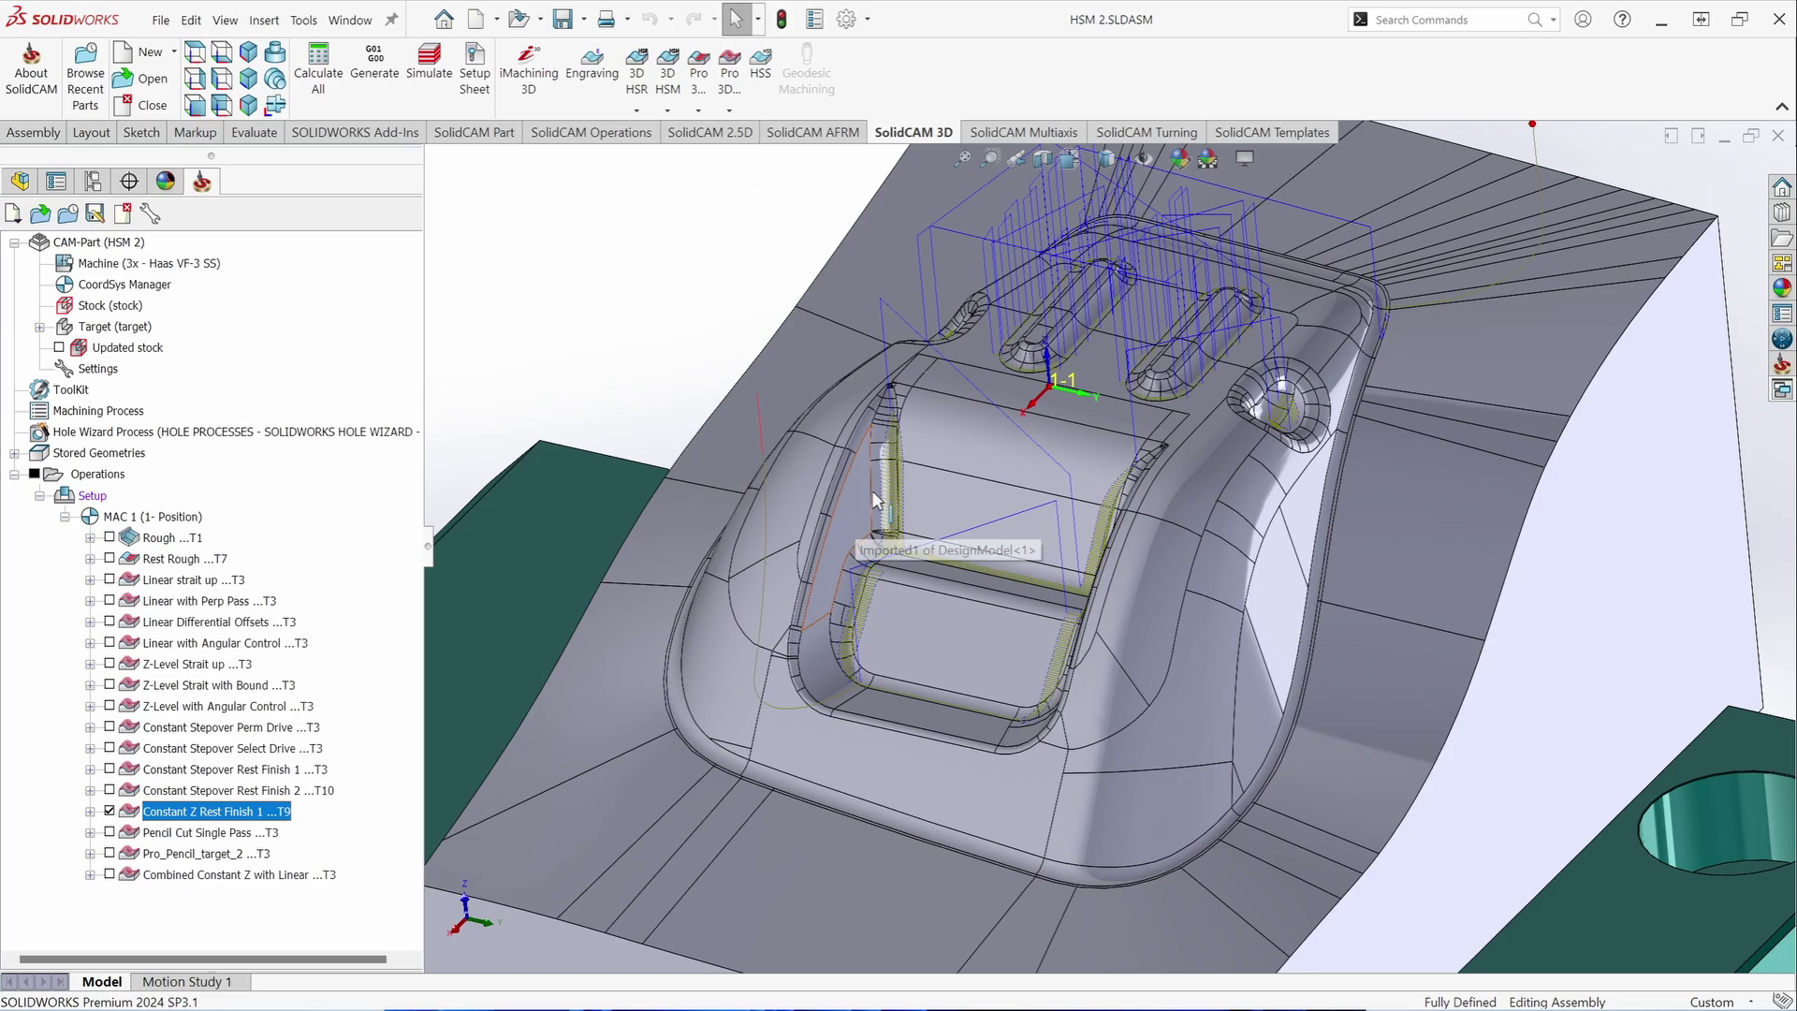
- Examine the Constant Z Rest Finish 1 toolpath in the pocket corner, and review the operation's tool and rest finishing settings
scroll(834, 417, down, 4)
middle_drag(947, 543, 995, 430)
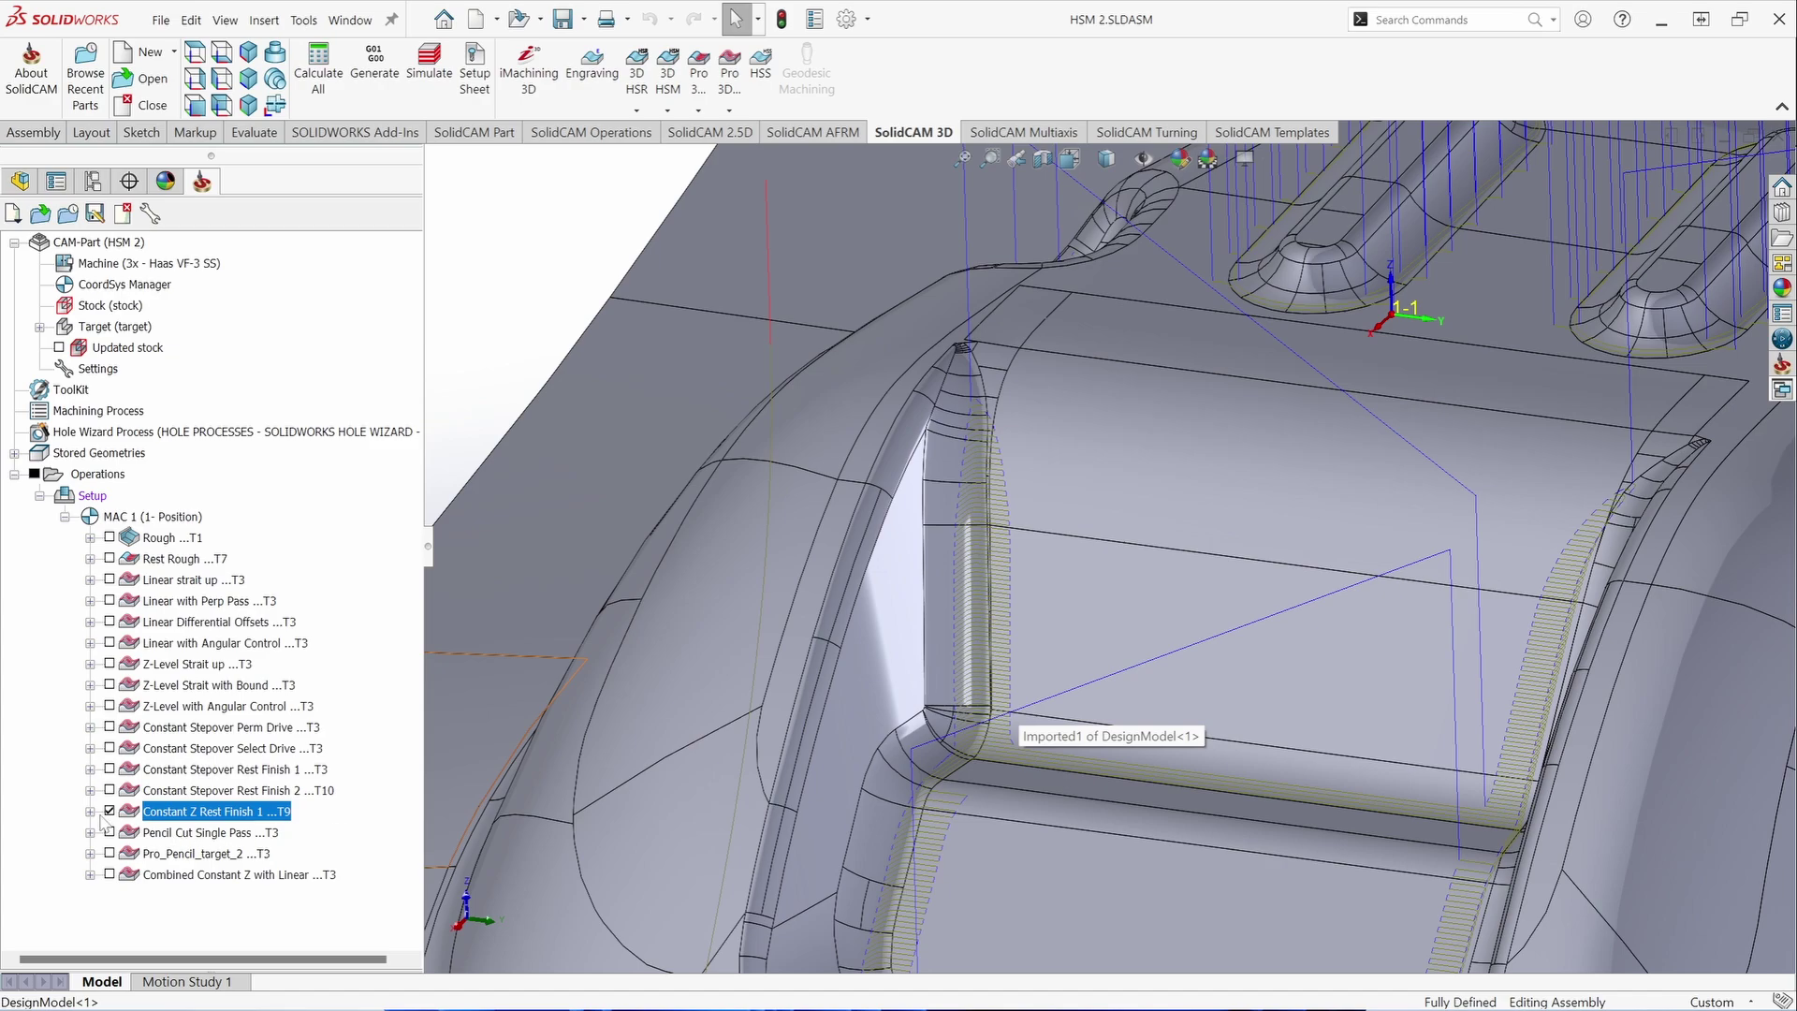
double_click(166, 816)
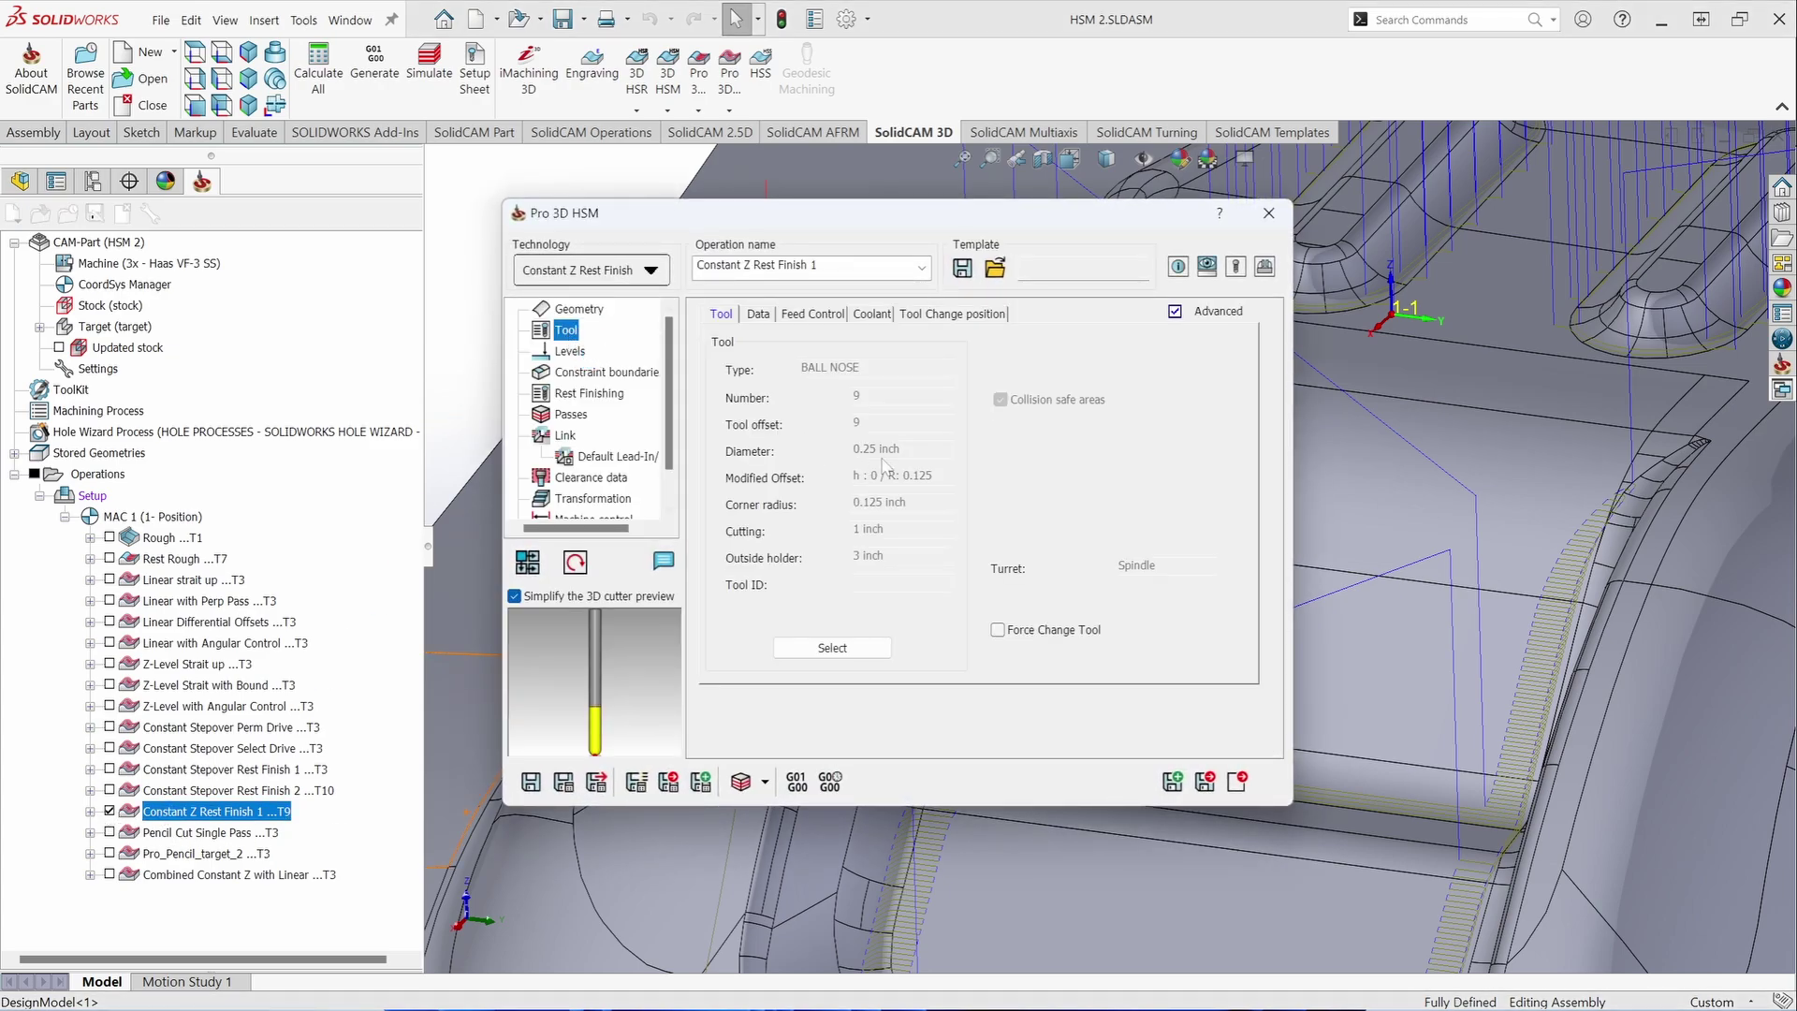
click(589, 395)
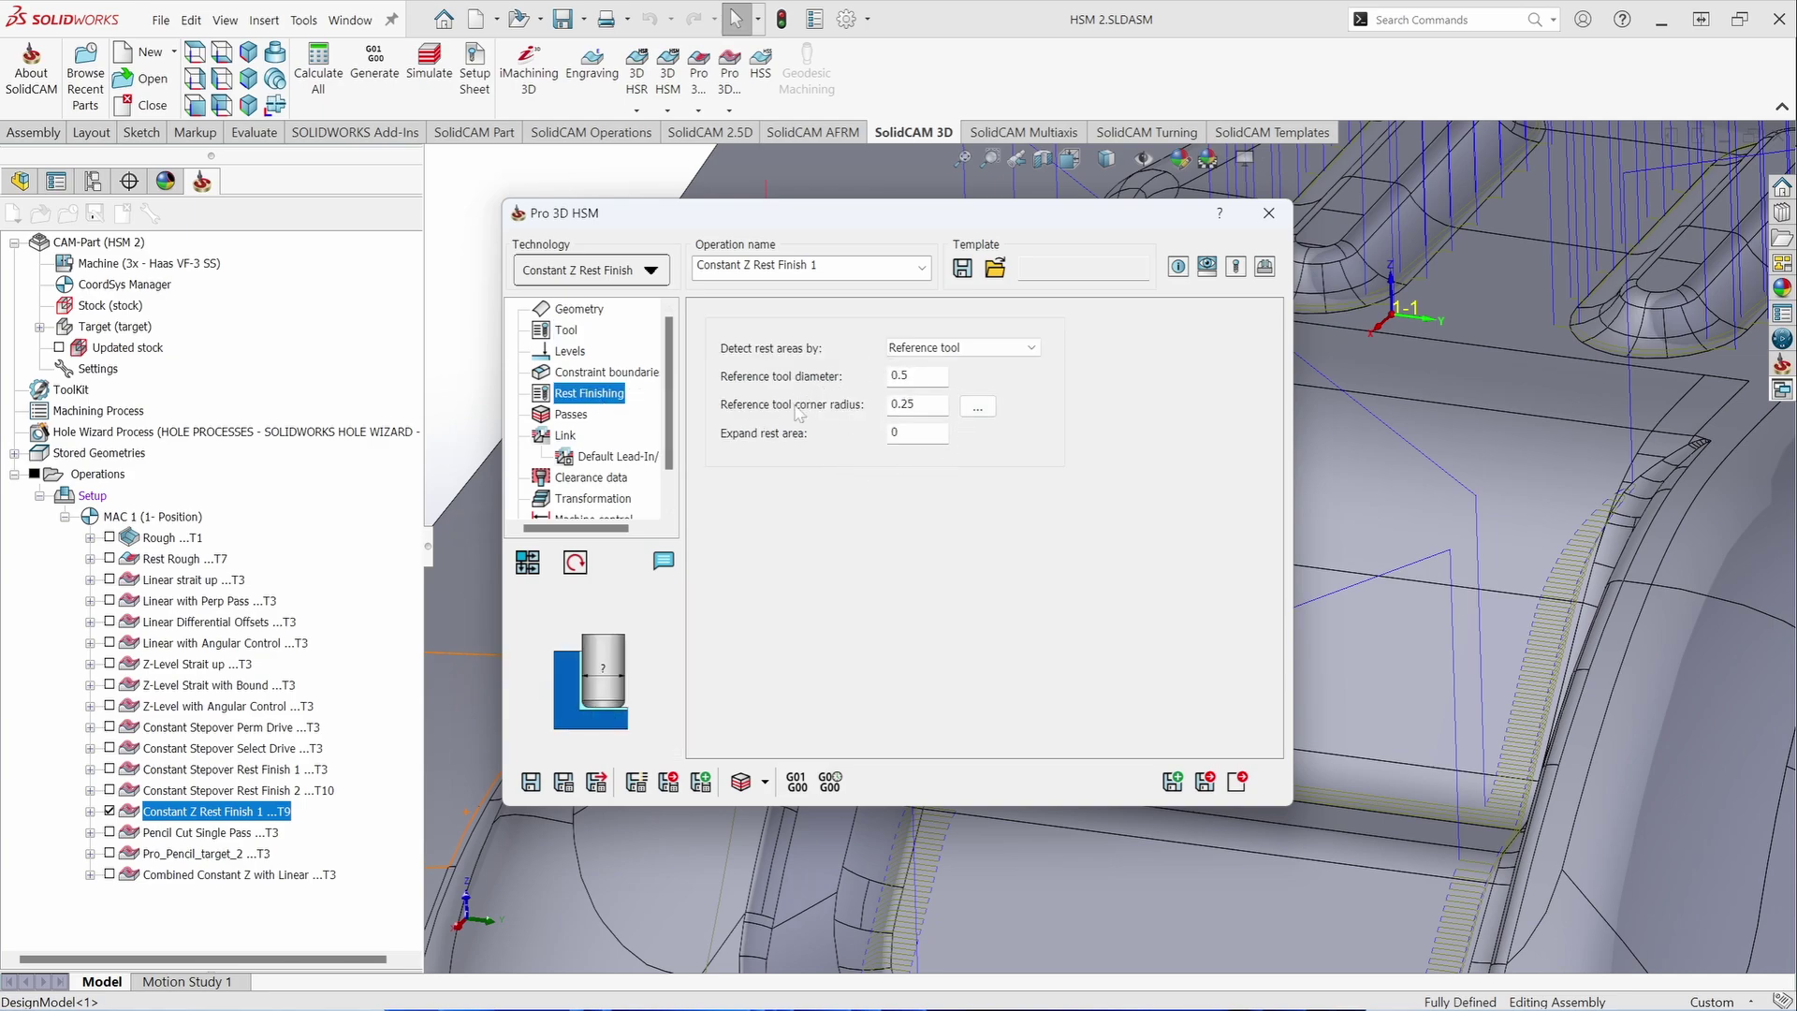
- Review the passes step down and link settings of Constant Z Rest Finish 1, and close the operation
click(573, 415)
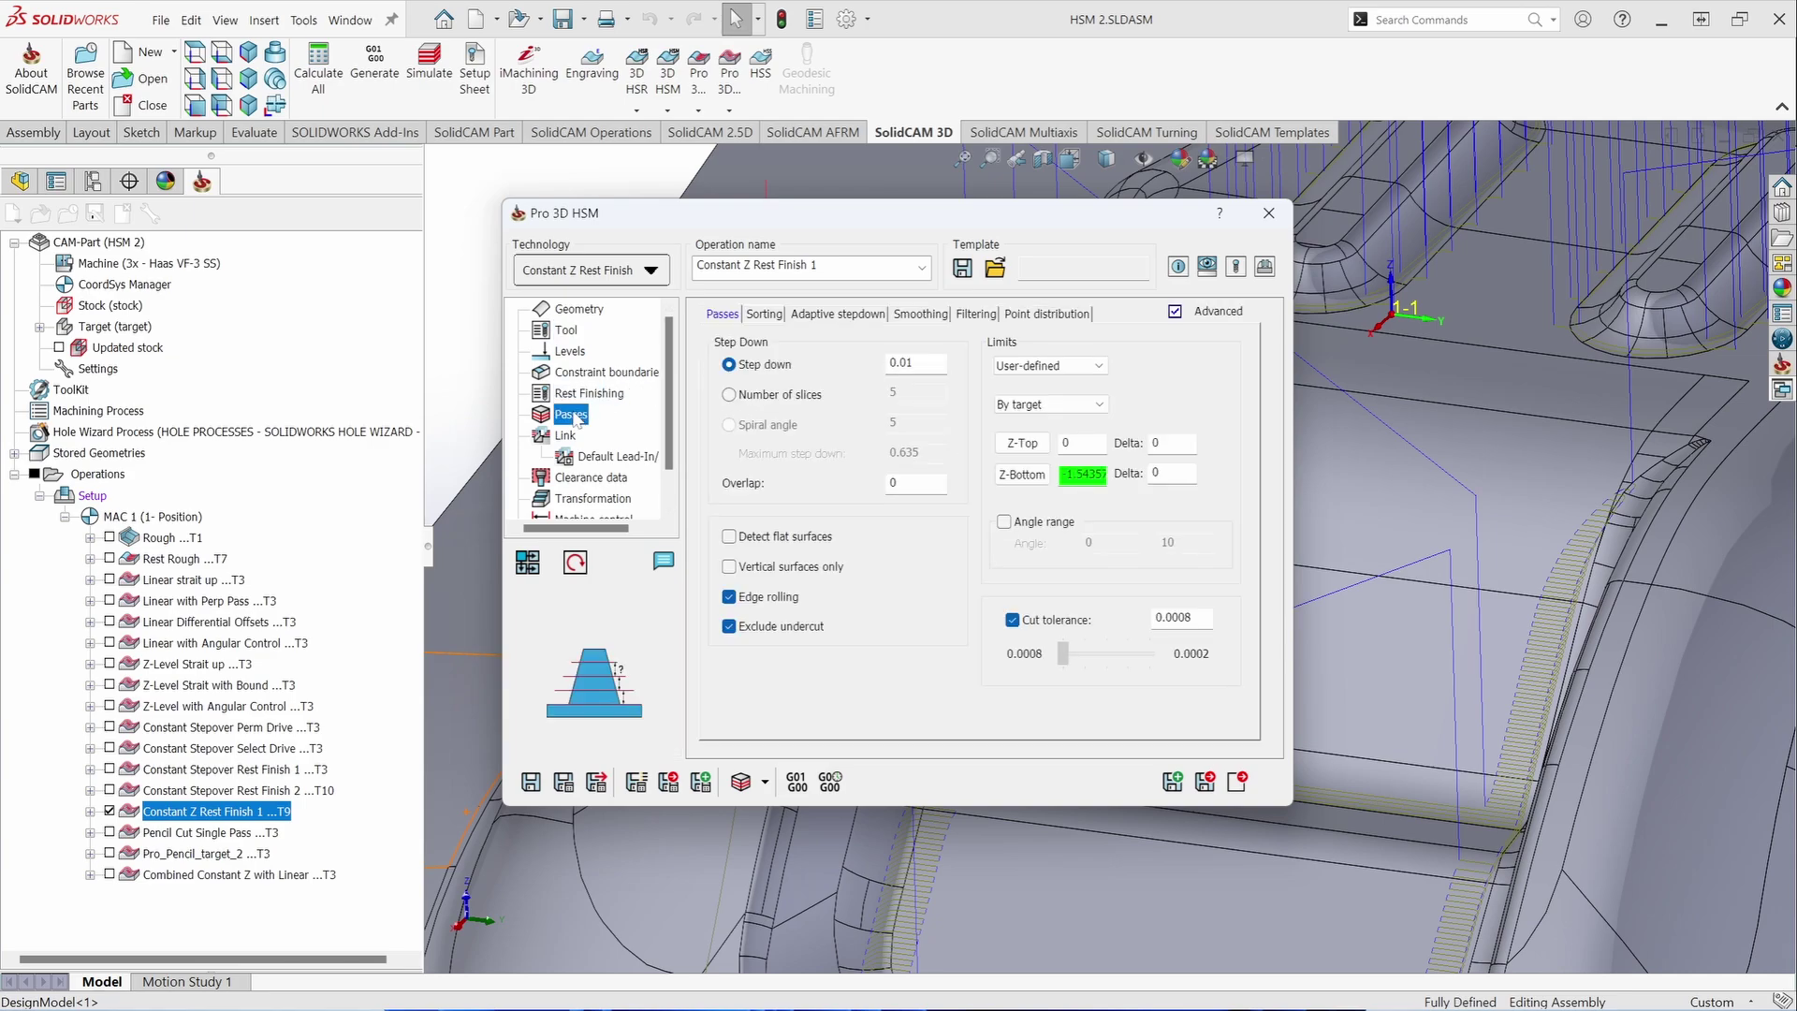
double_click(900, 363)
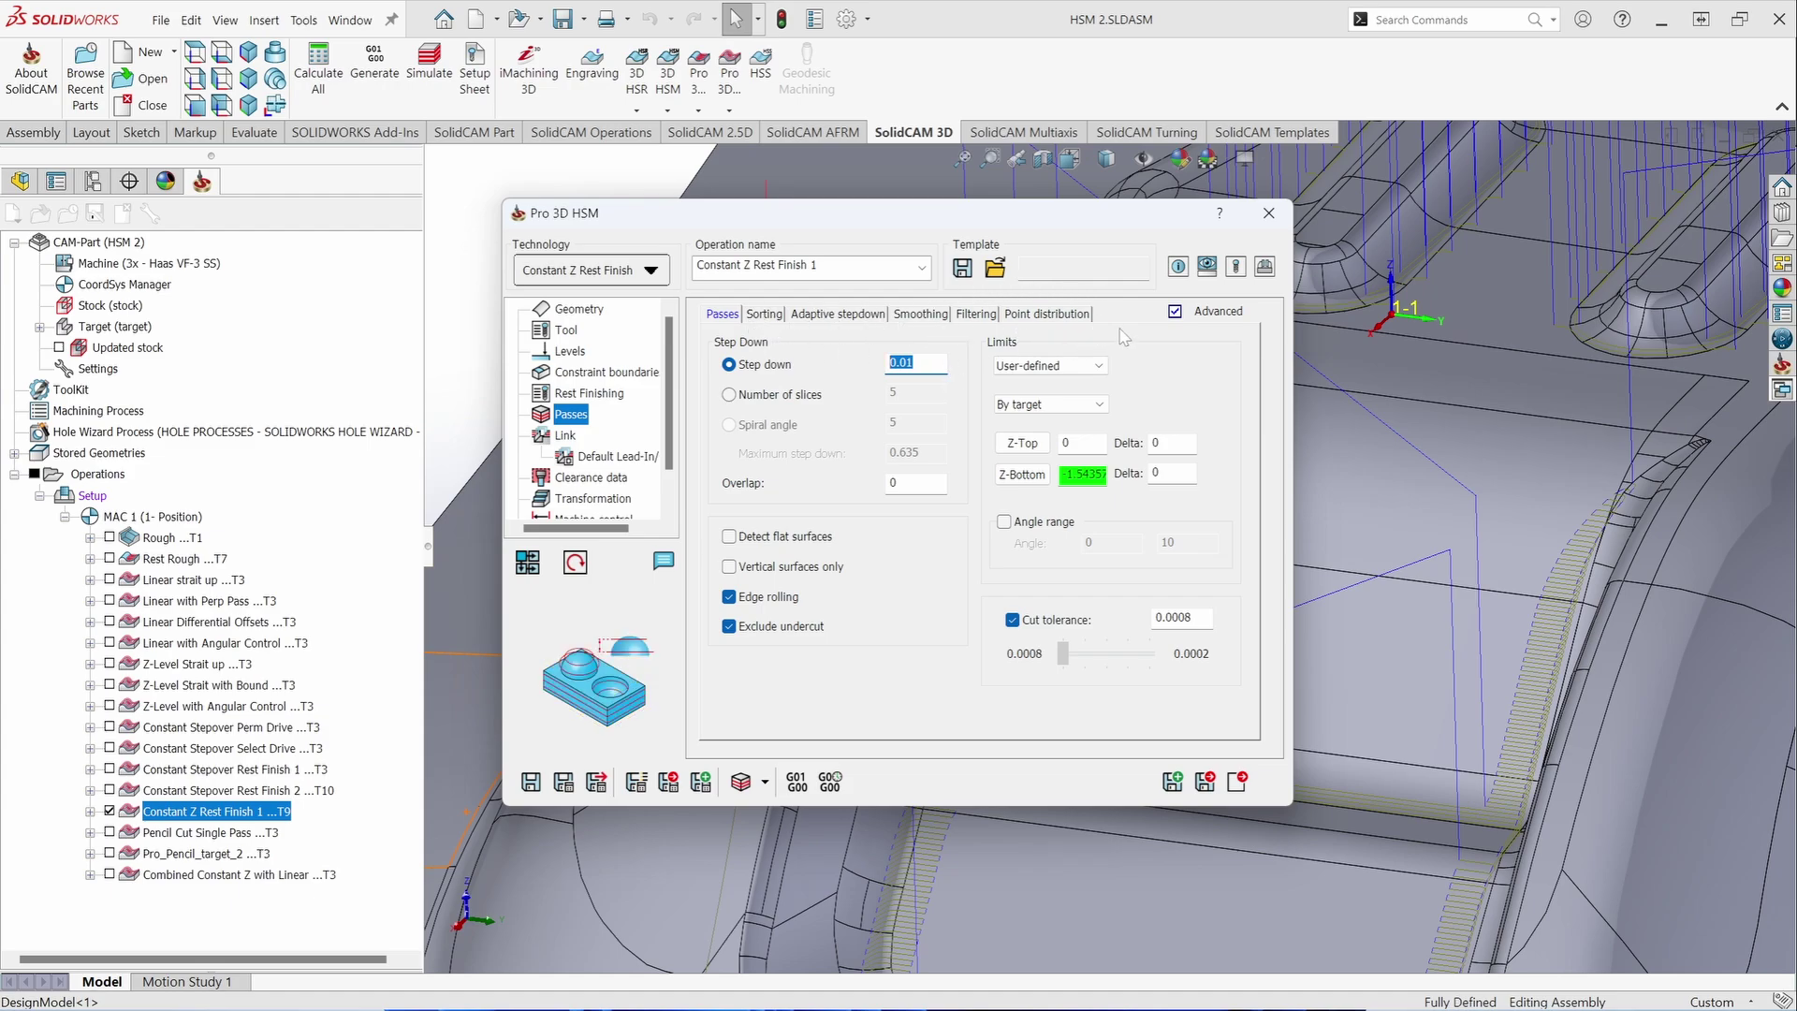
click(566, 436)
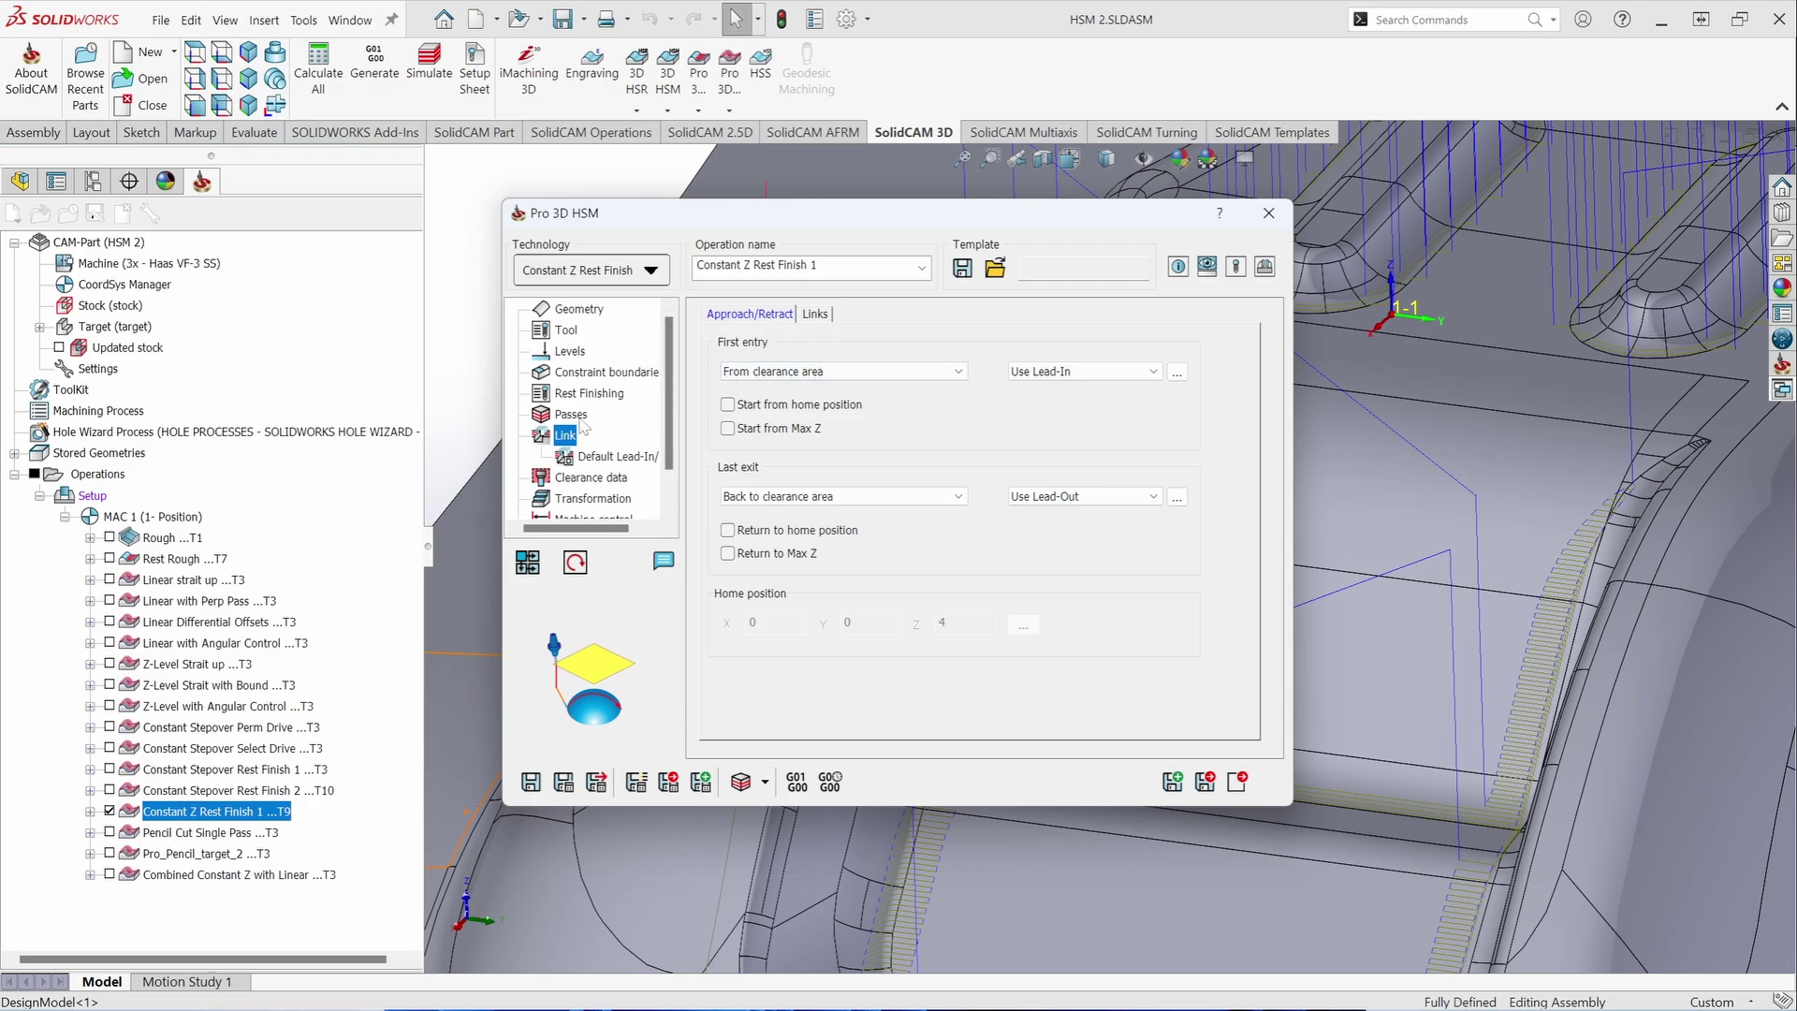
click(1263, 216)
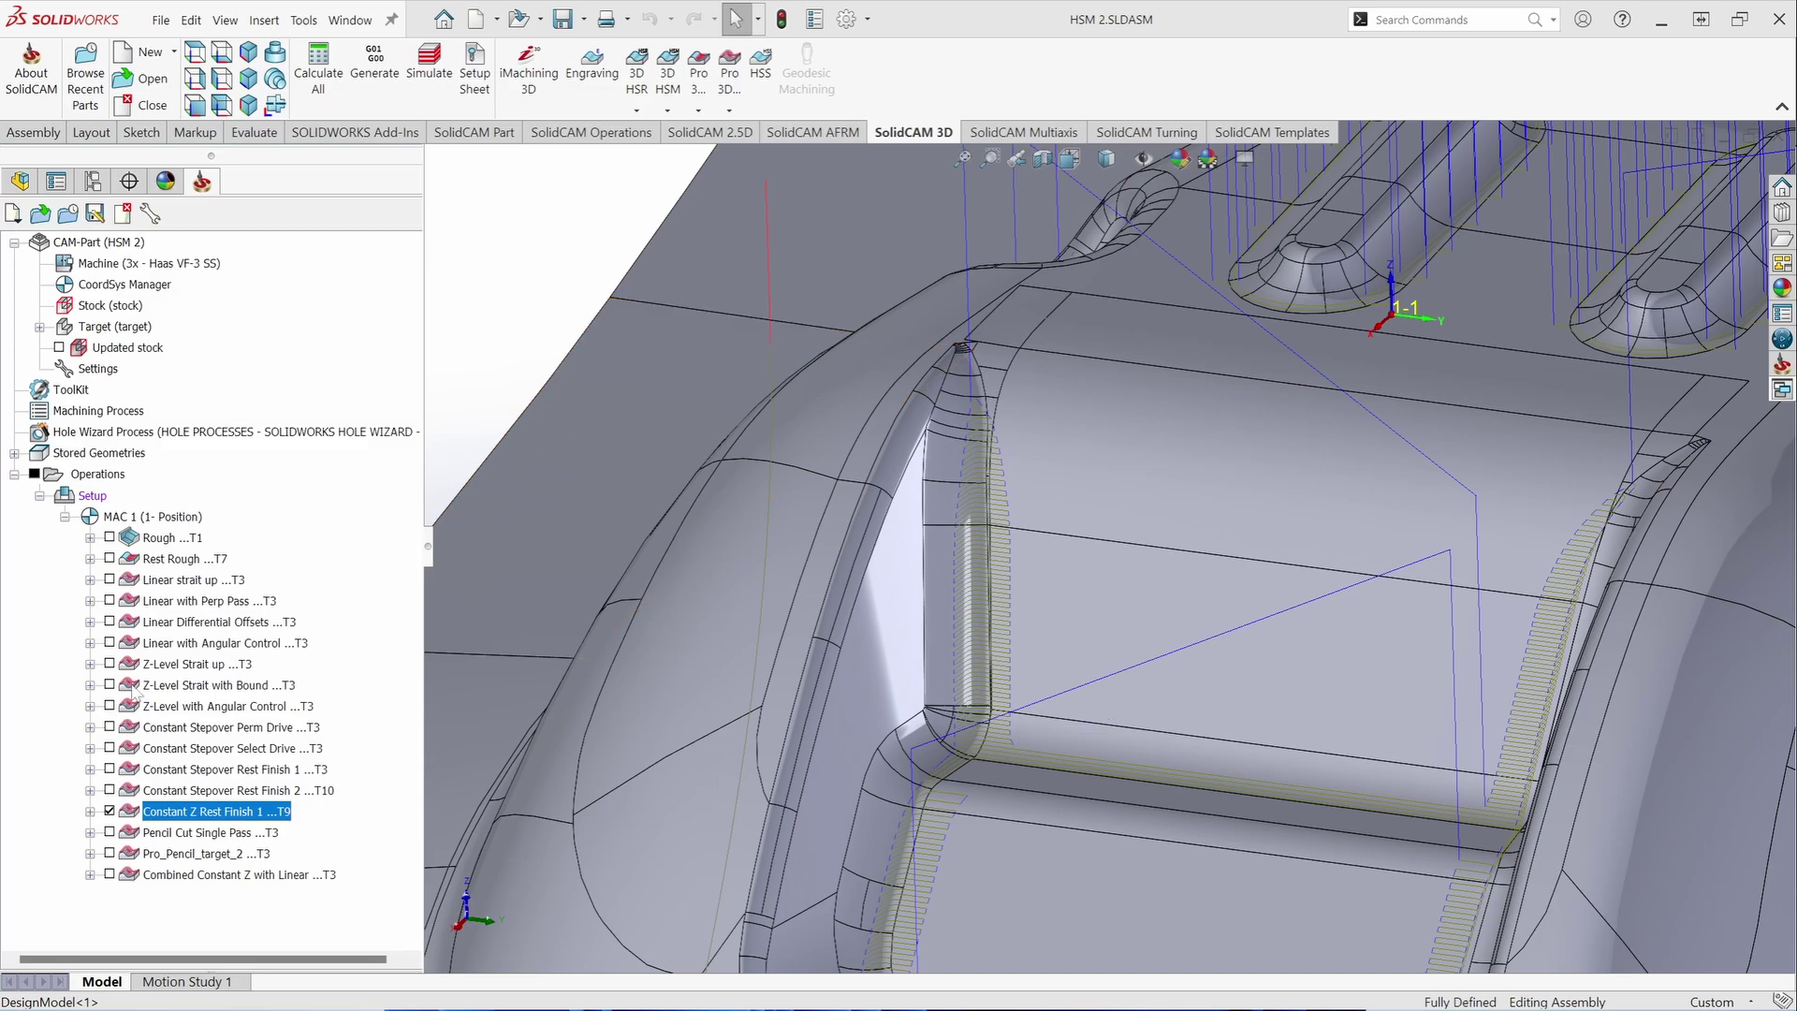
- Display the Pencil Cut Single Pass toolpath in place of Constant Z Rest Finish 1, and examine it over the whole part
click(110, 811)
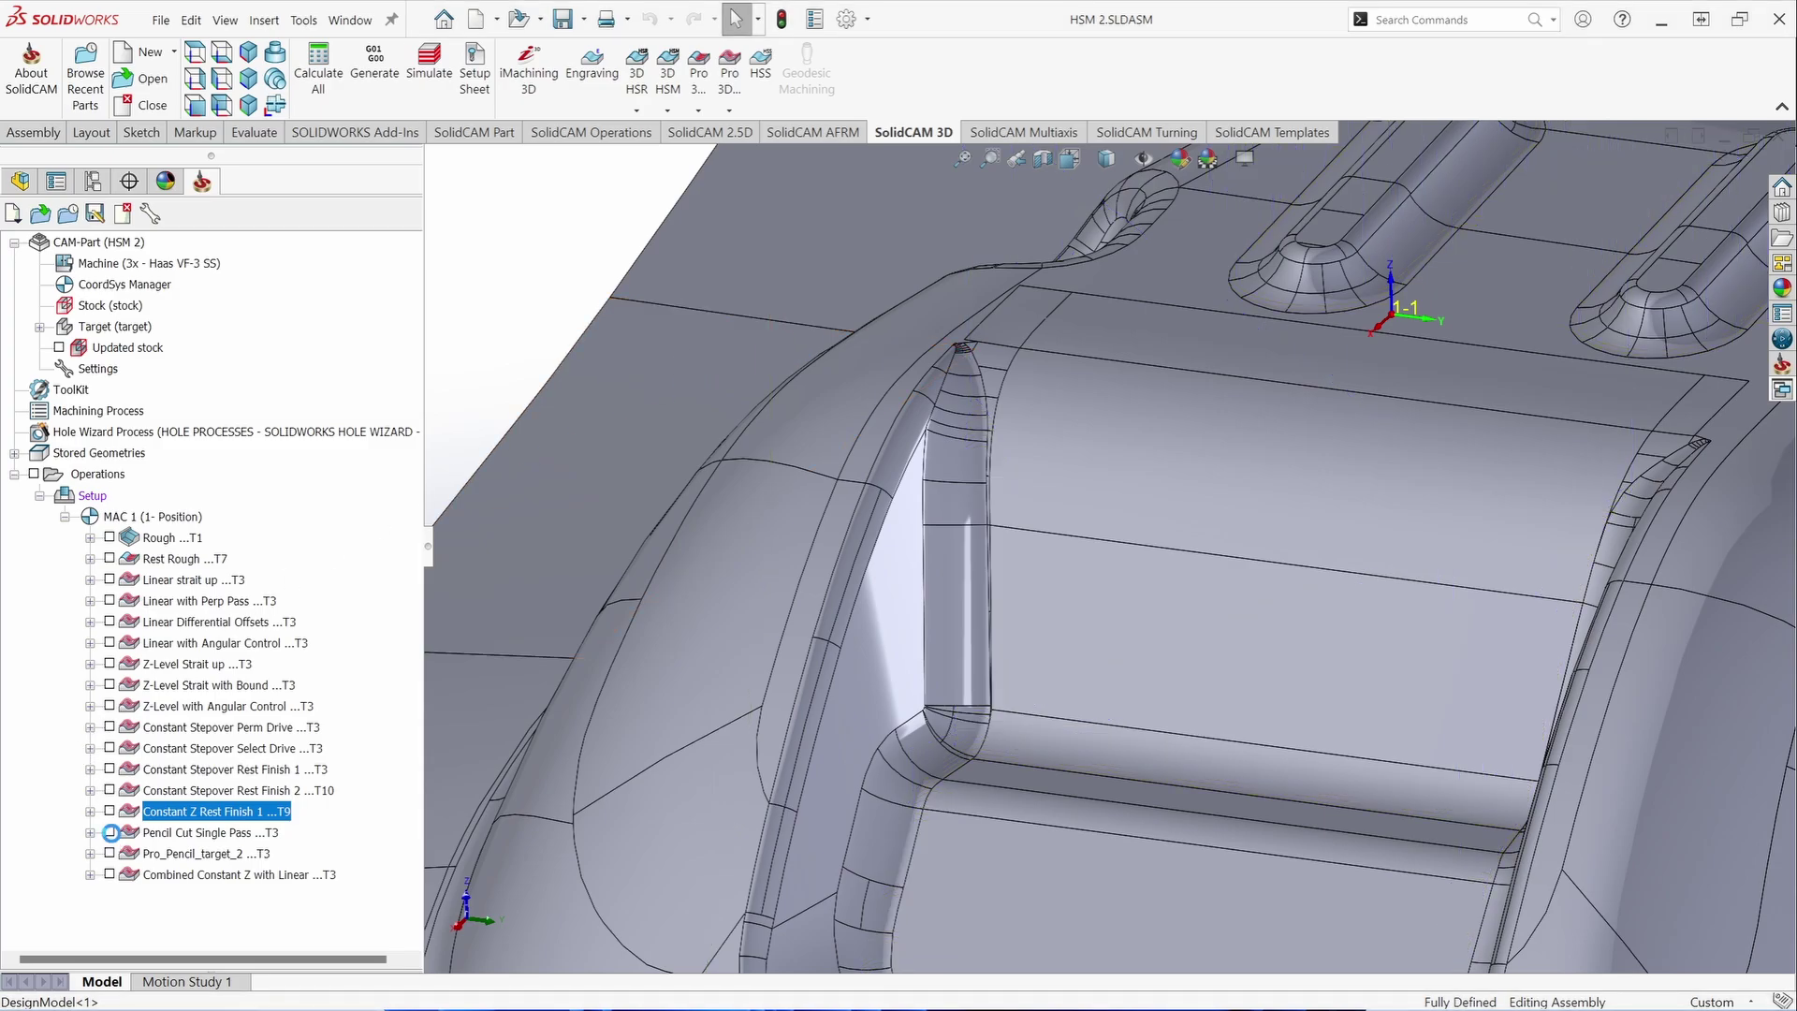
click(110, 832)
scroll(785, 672, up, 5)
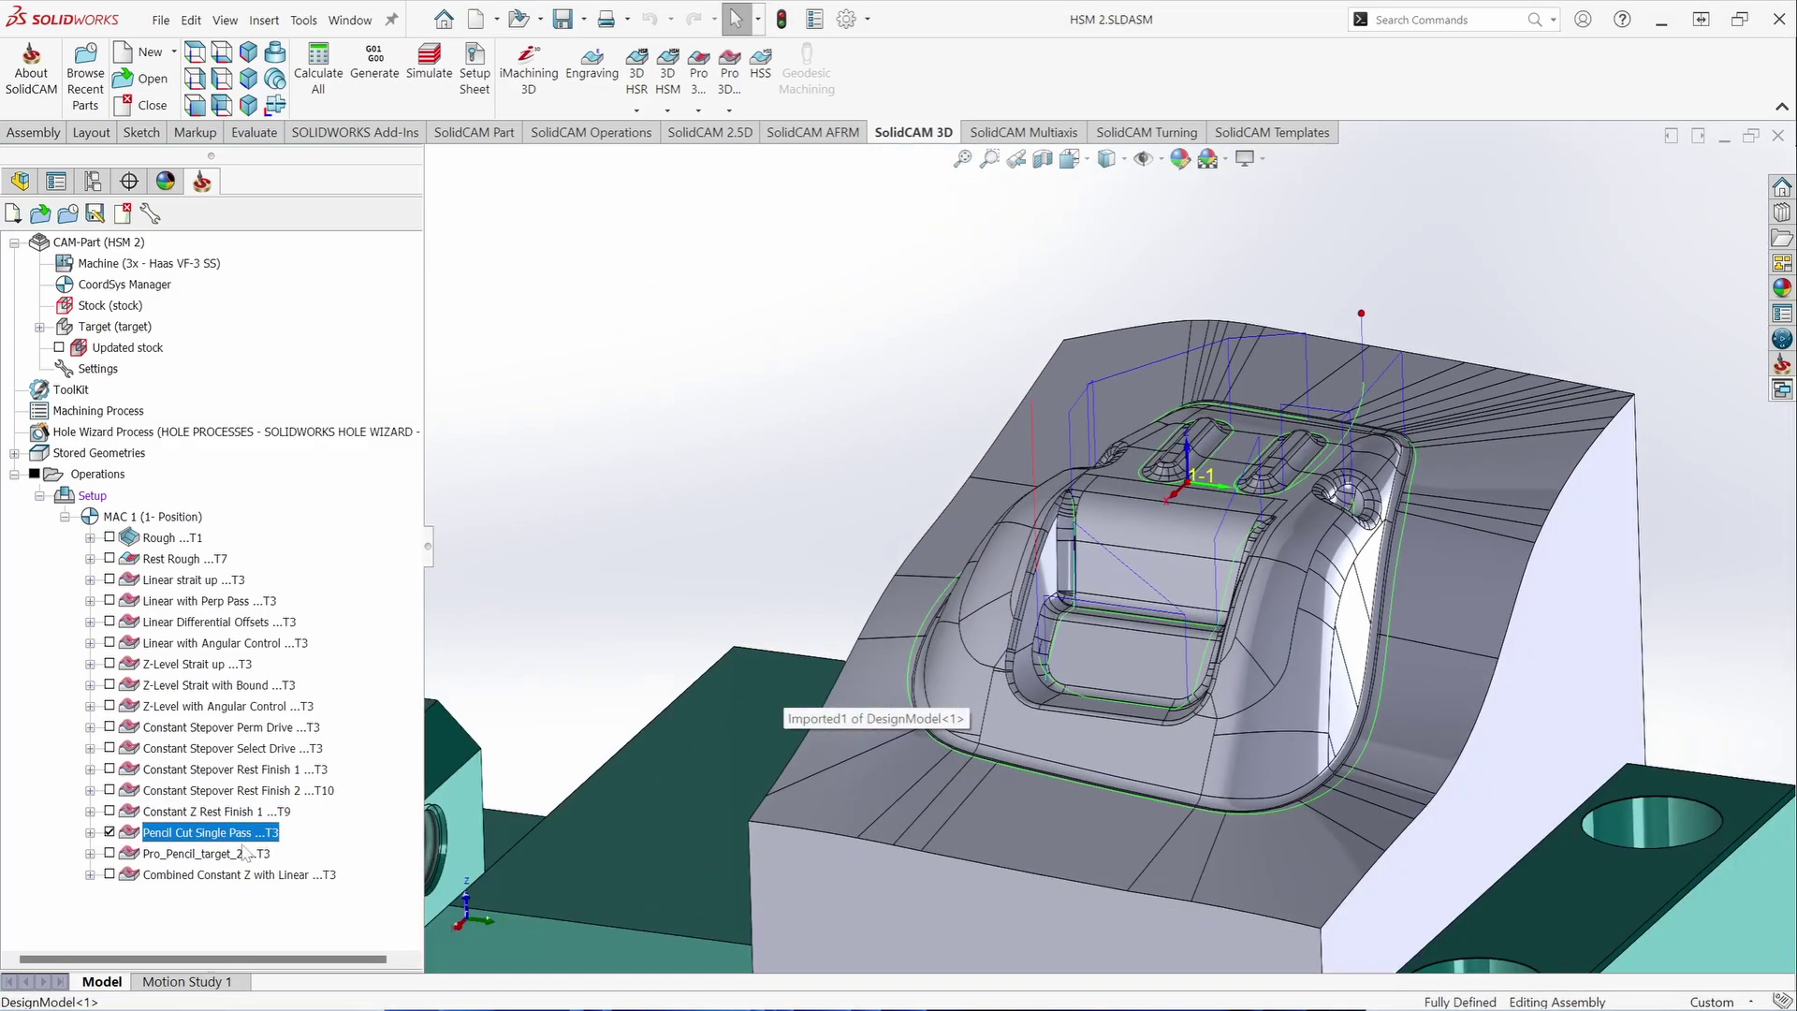
middle_drag(841, 689, 786, 711)
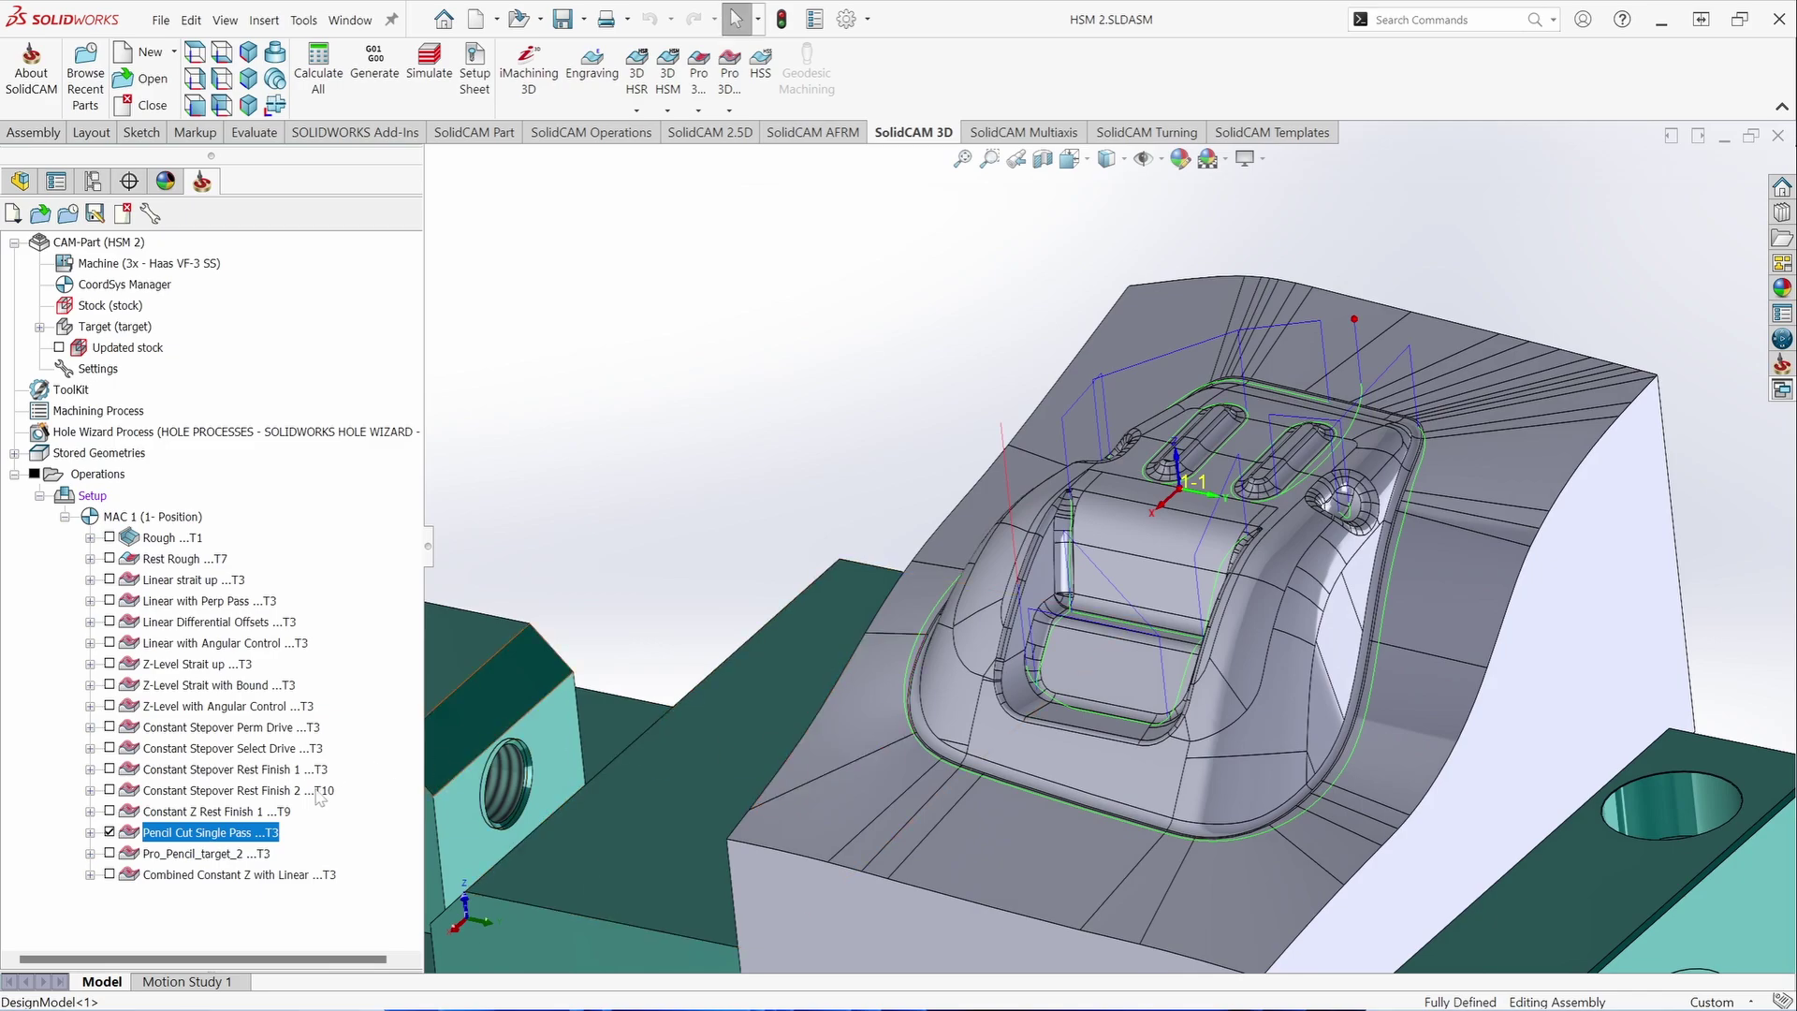
- Review the tool and the passes bitangency angle of Pencil Cut Single Pass, and close the operation
double_click(199, 833)
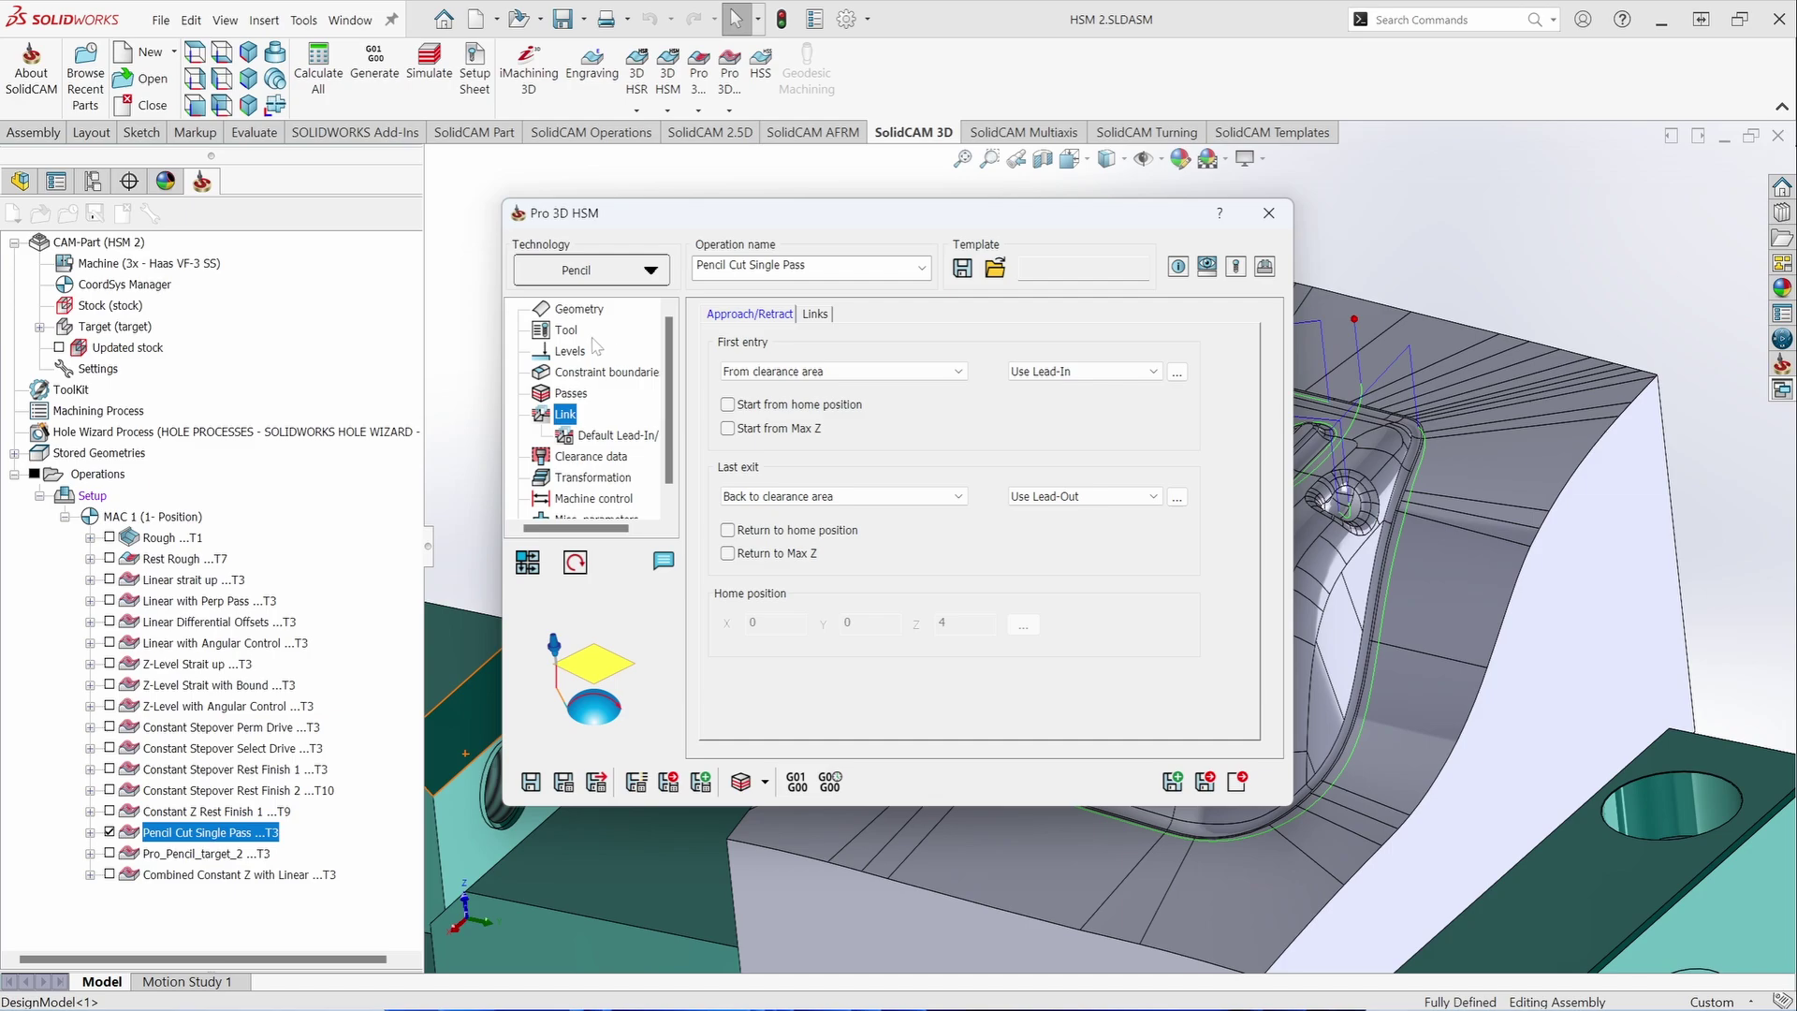
click(568, 331)
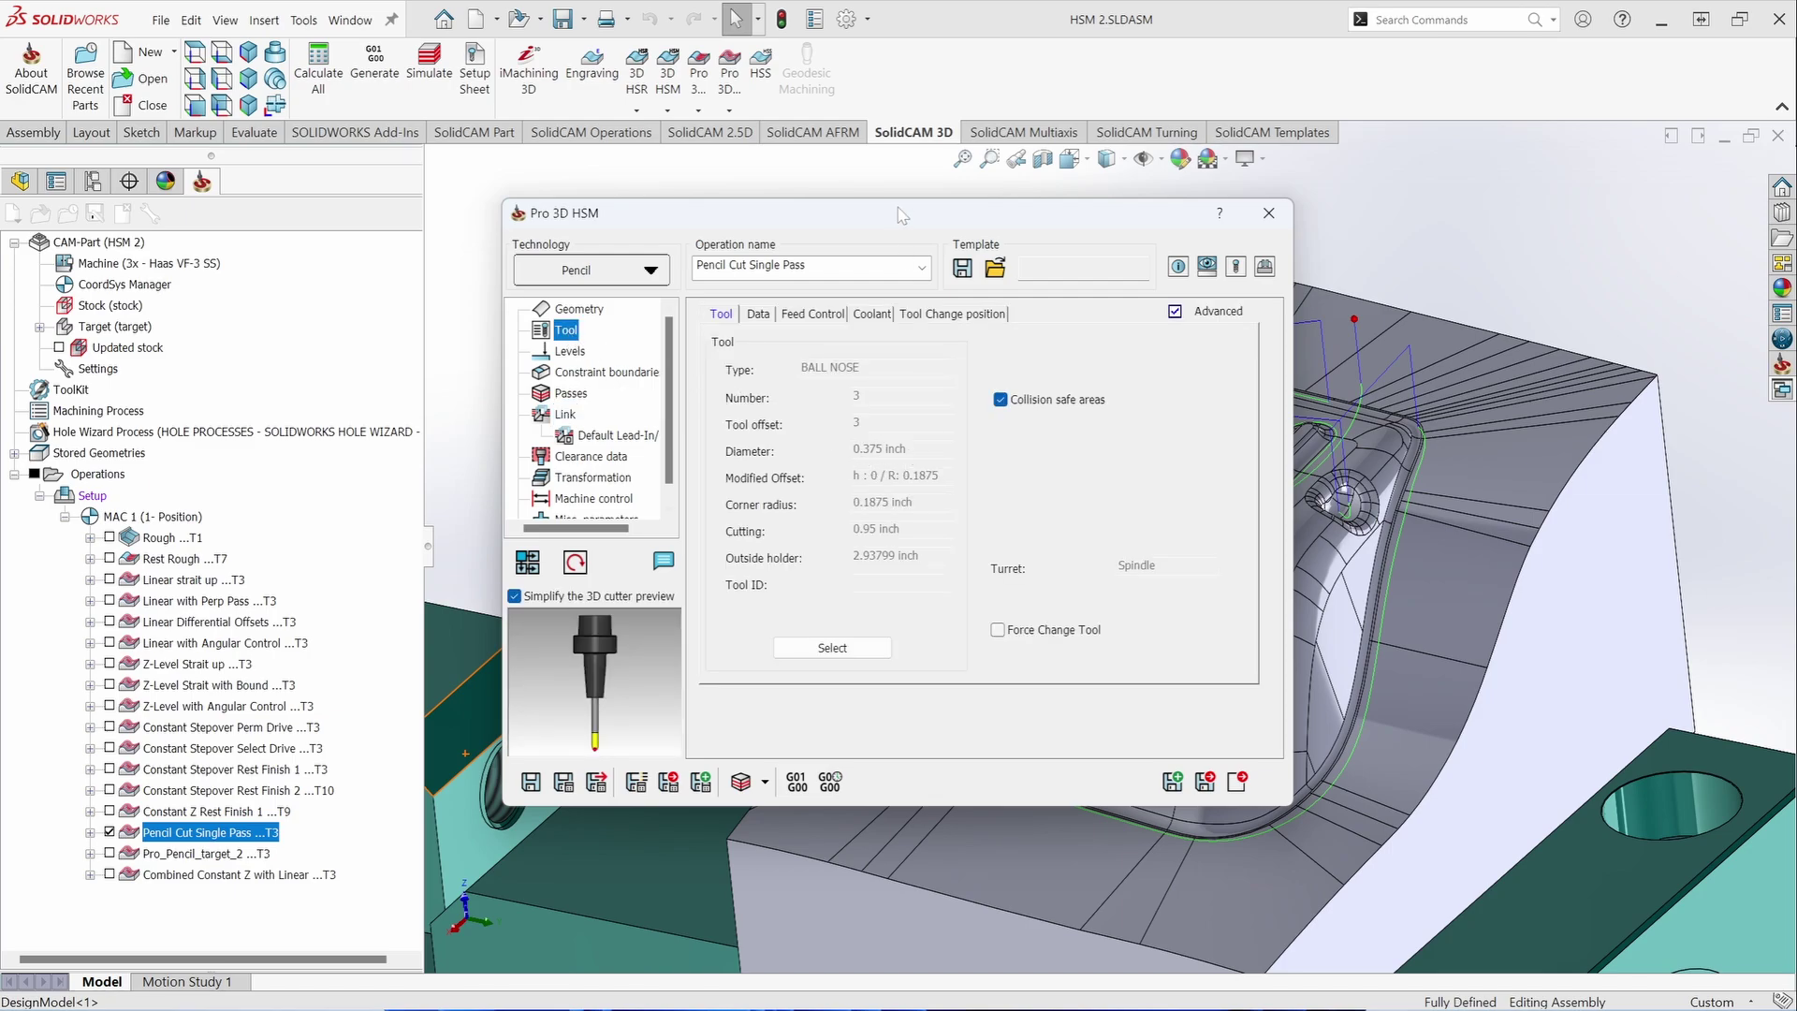
drag(902, 213, 675, 130)
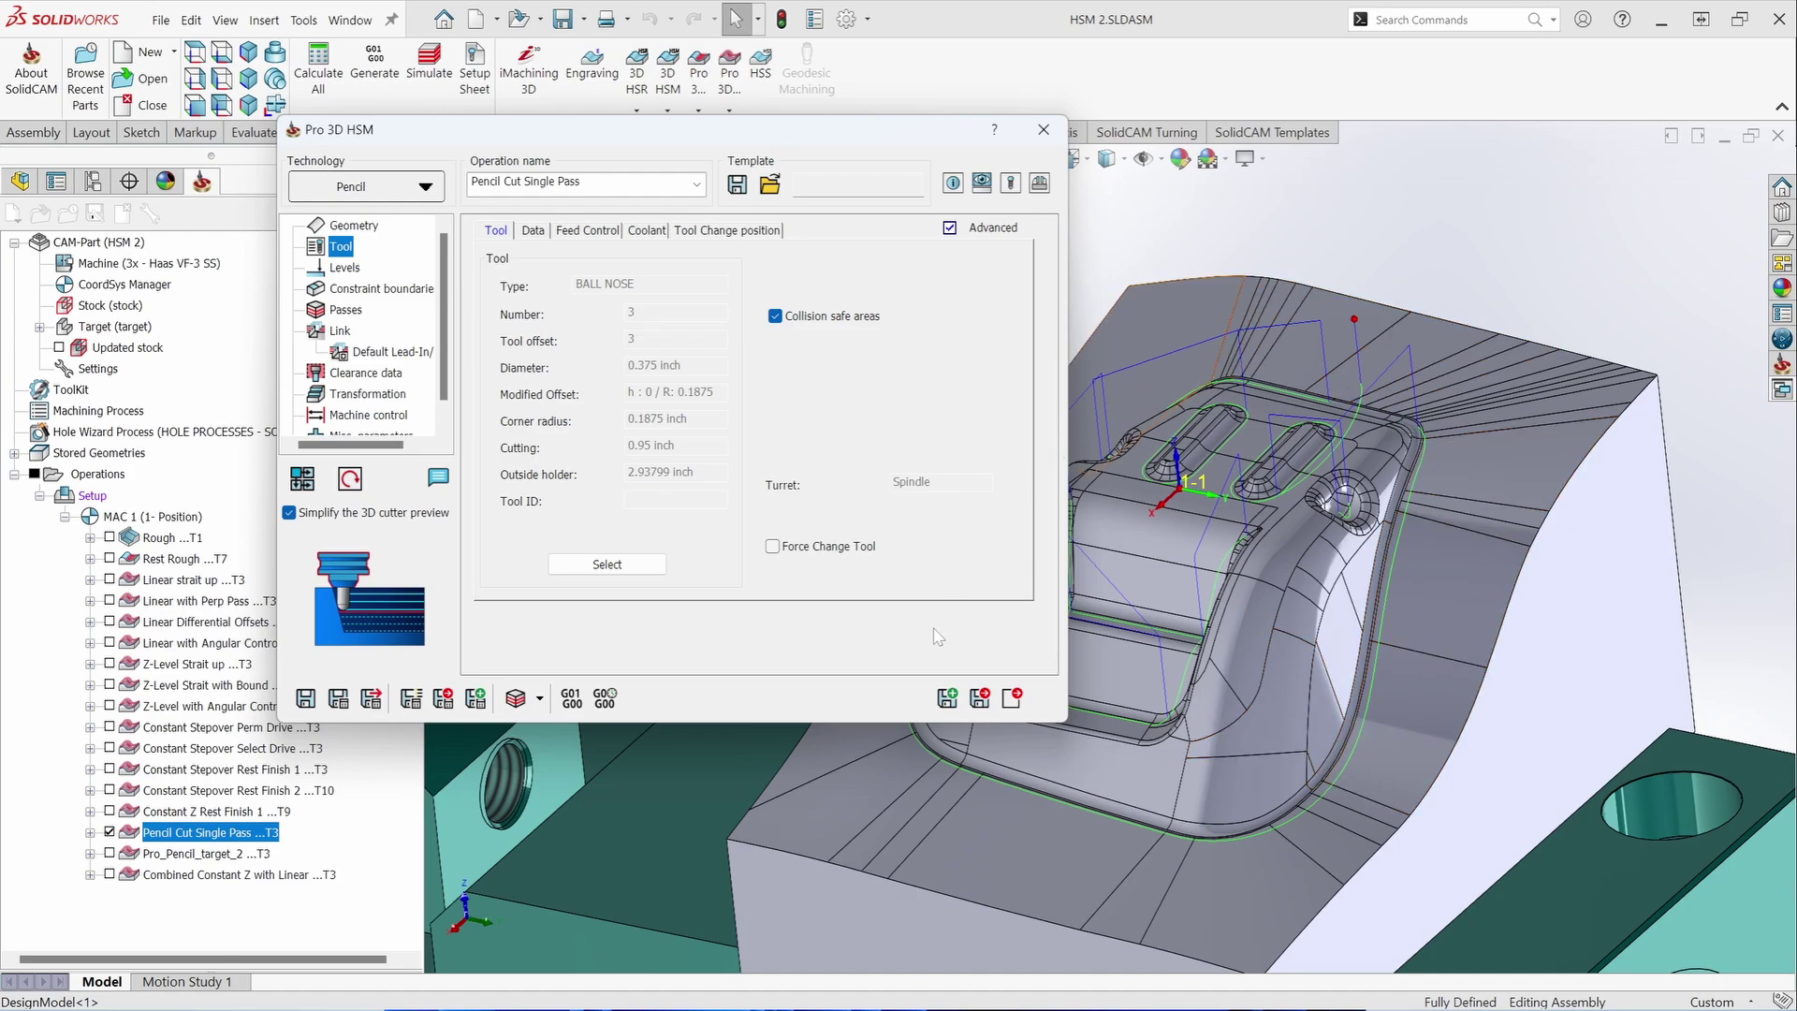
click(351, 295)
click(346, 311)
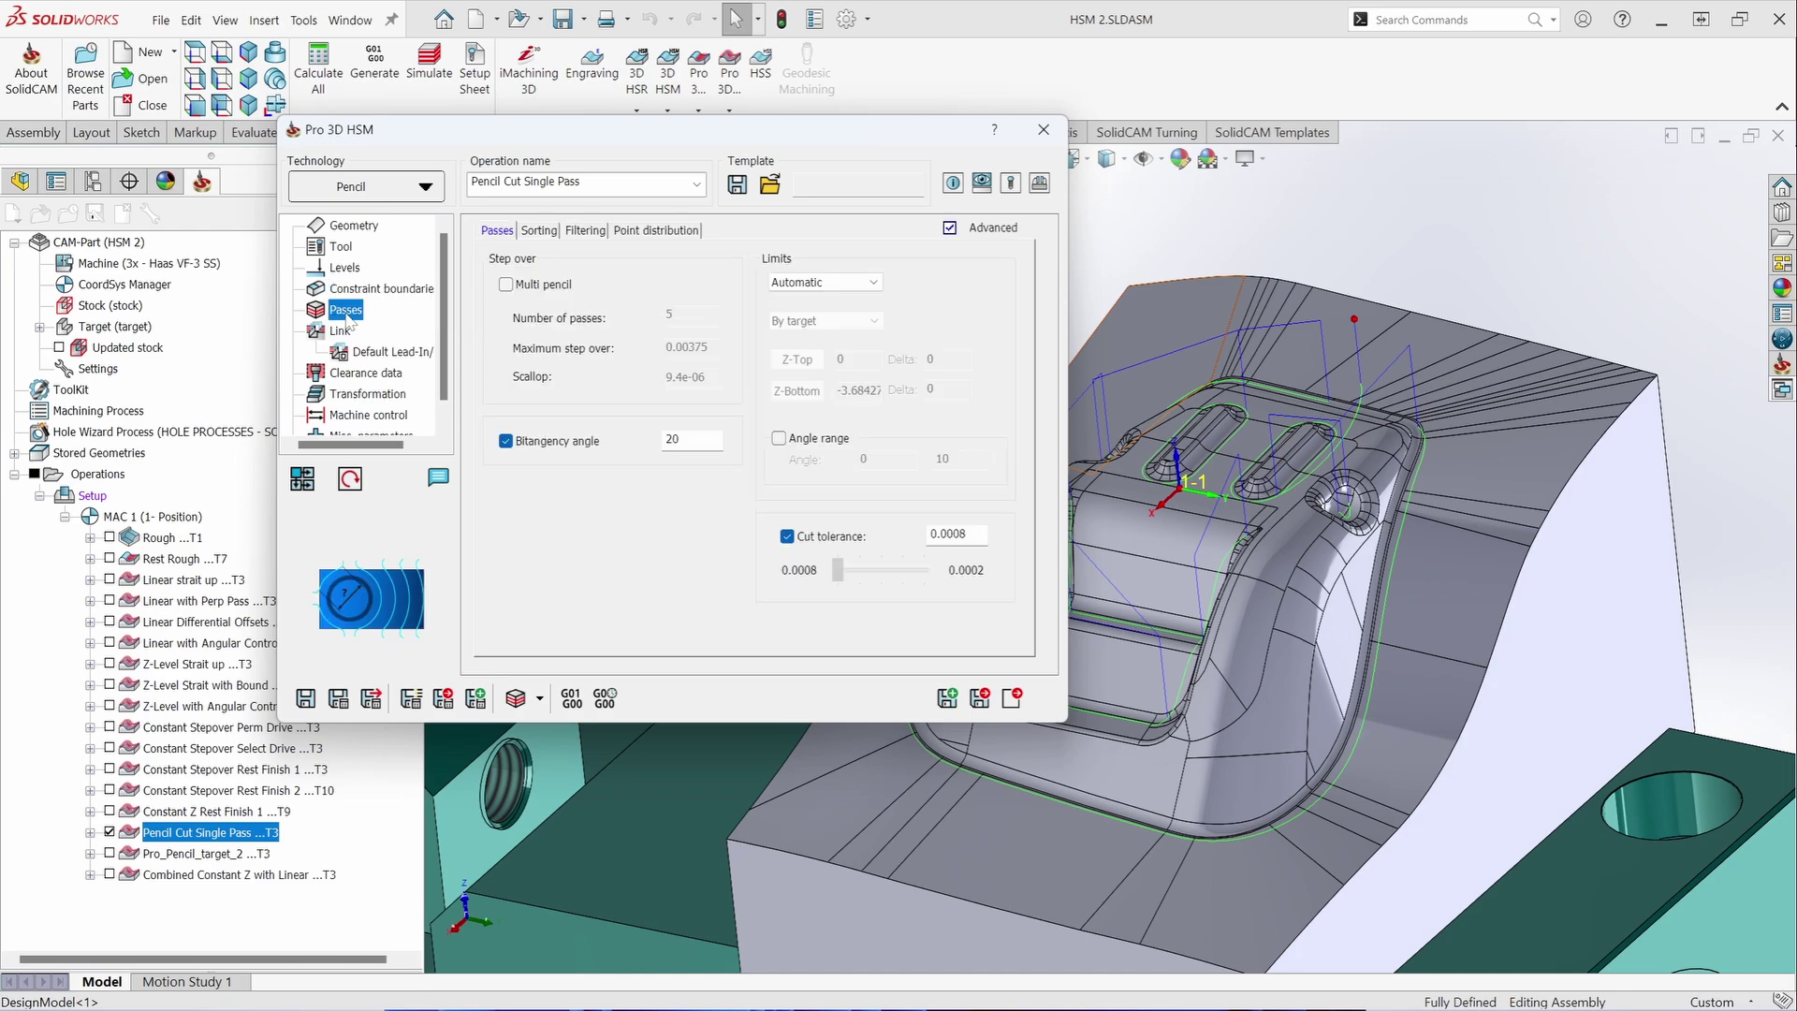
double_click(672, 439)
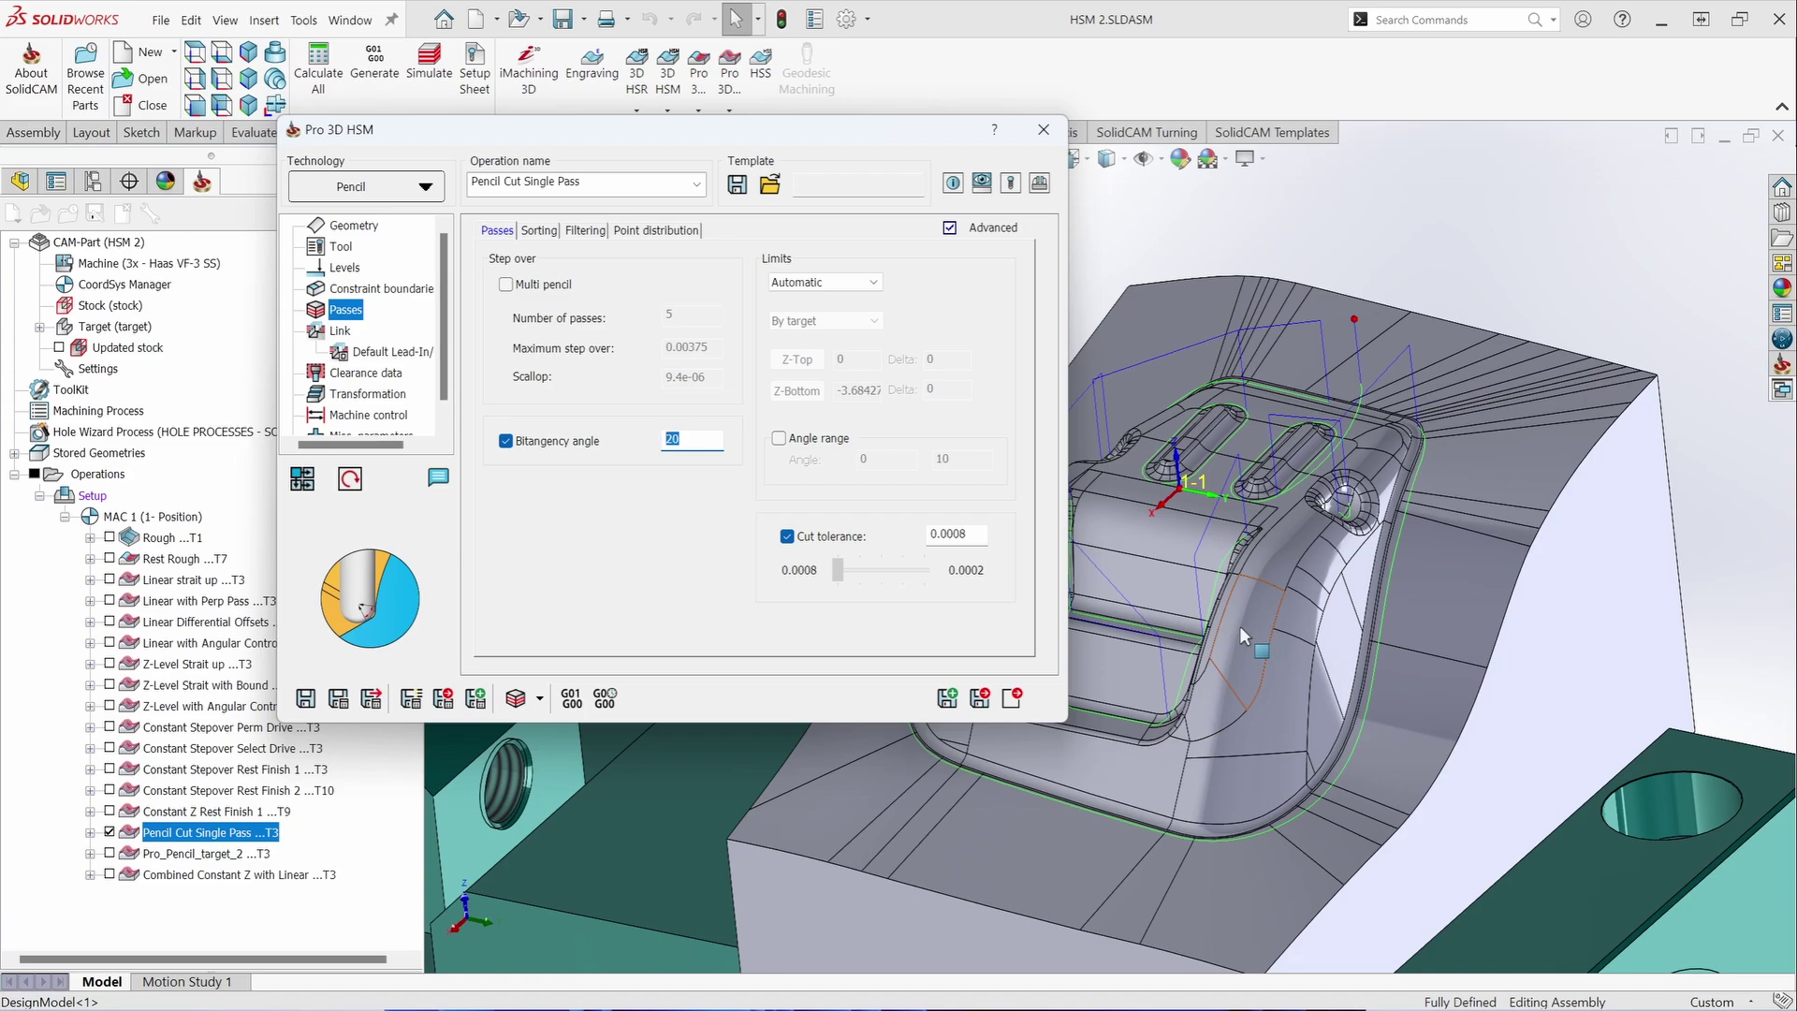
click(1046, 131)
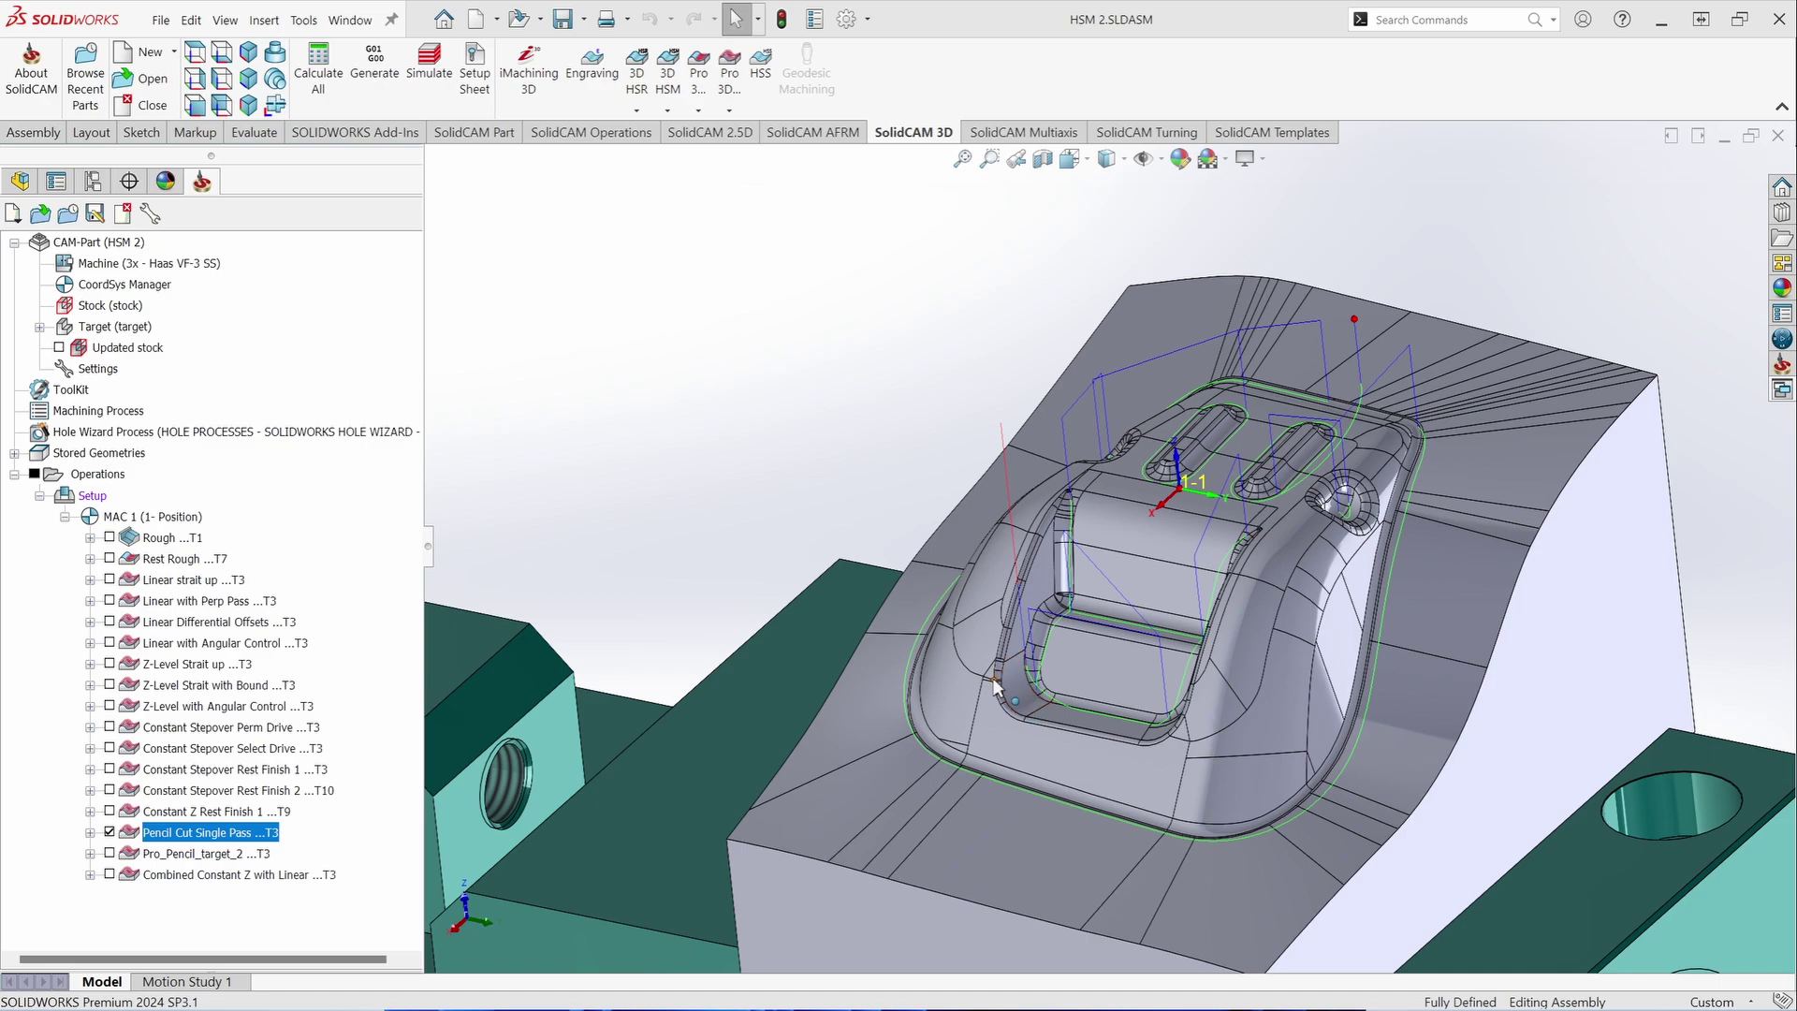
- Simulate the Pencil Cut Single Pass operation in Host CAD mode at a reduced speed, and close the simulation
double_click(276, 835)
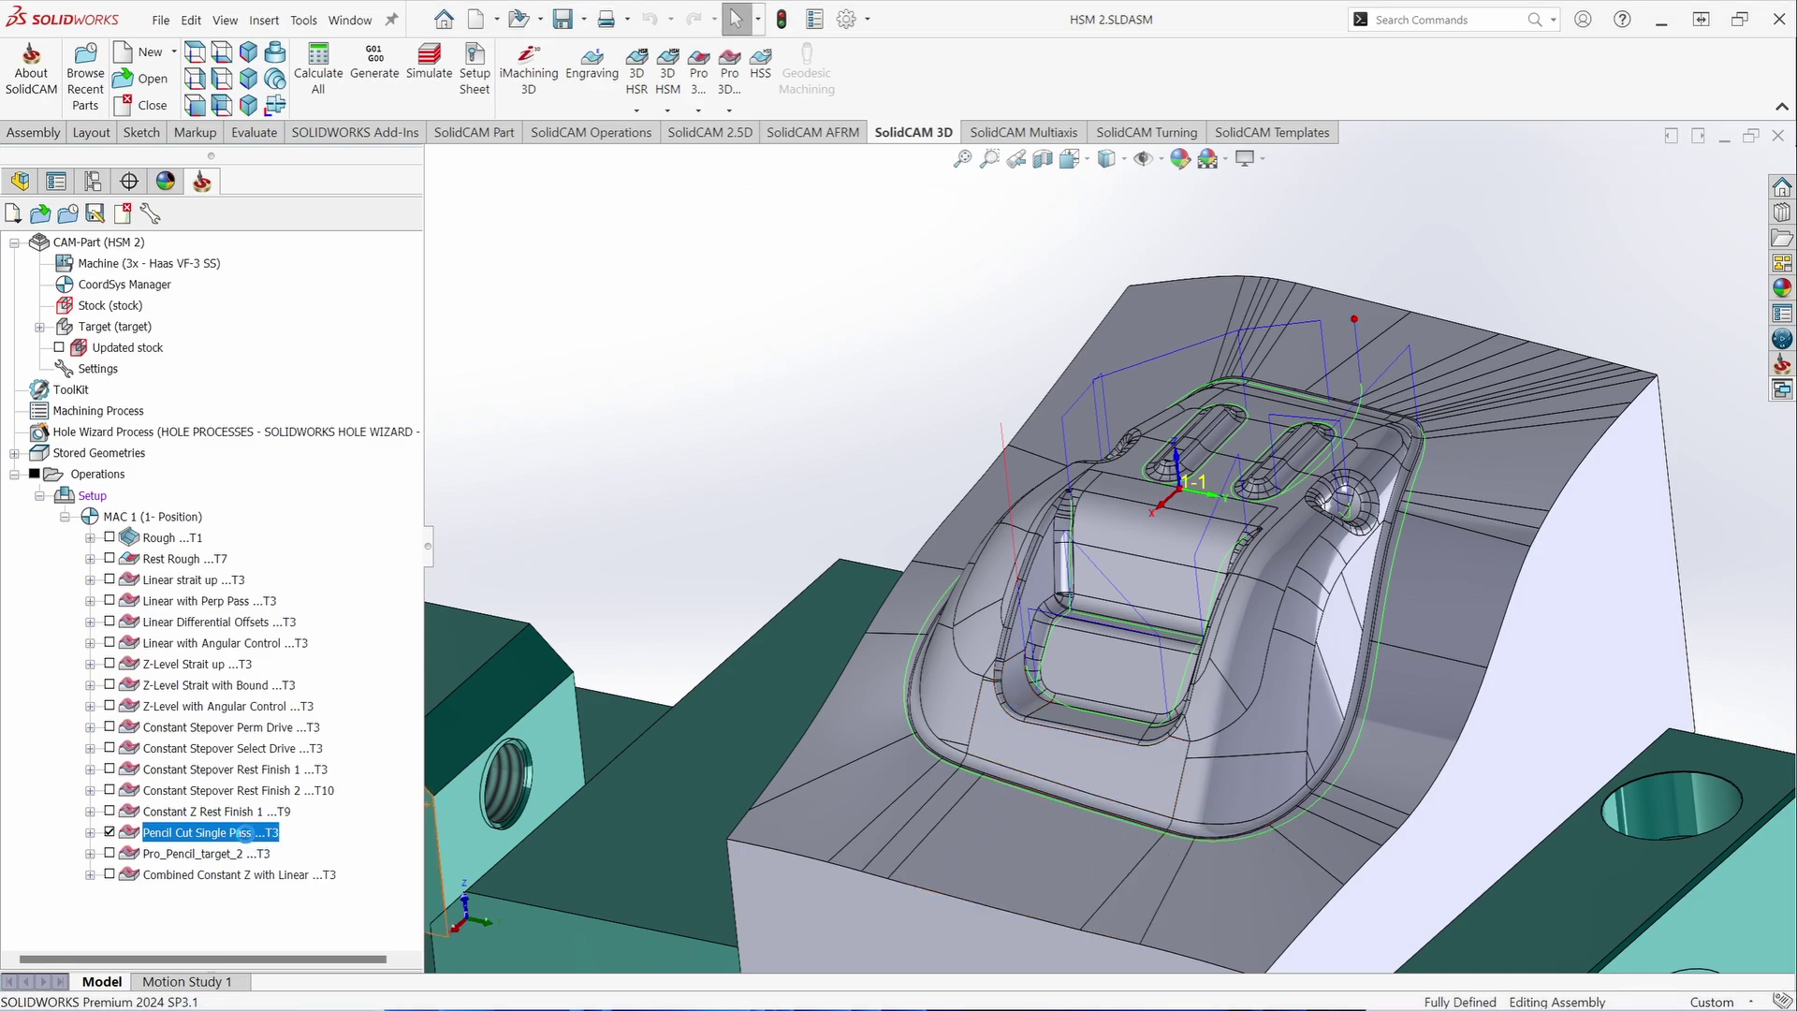
click(517, 712)
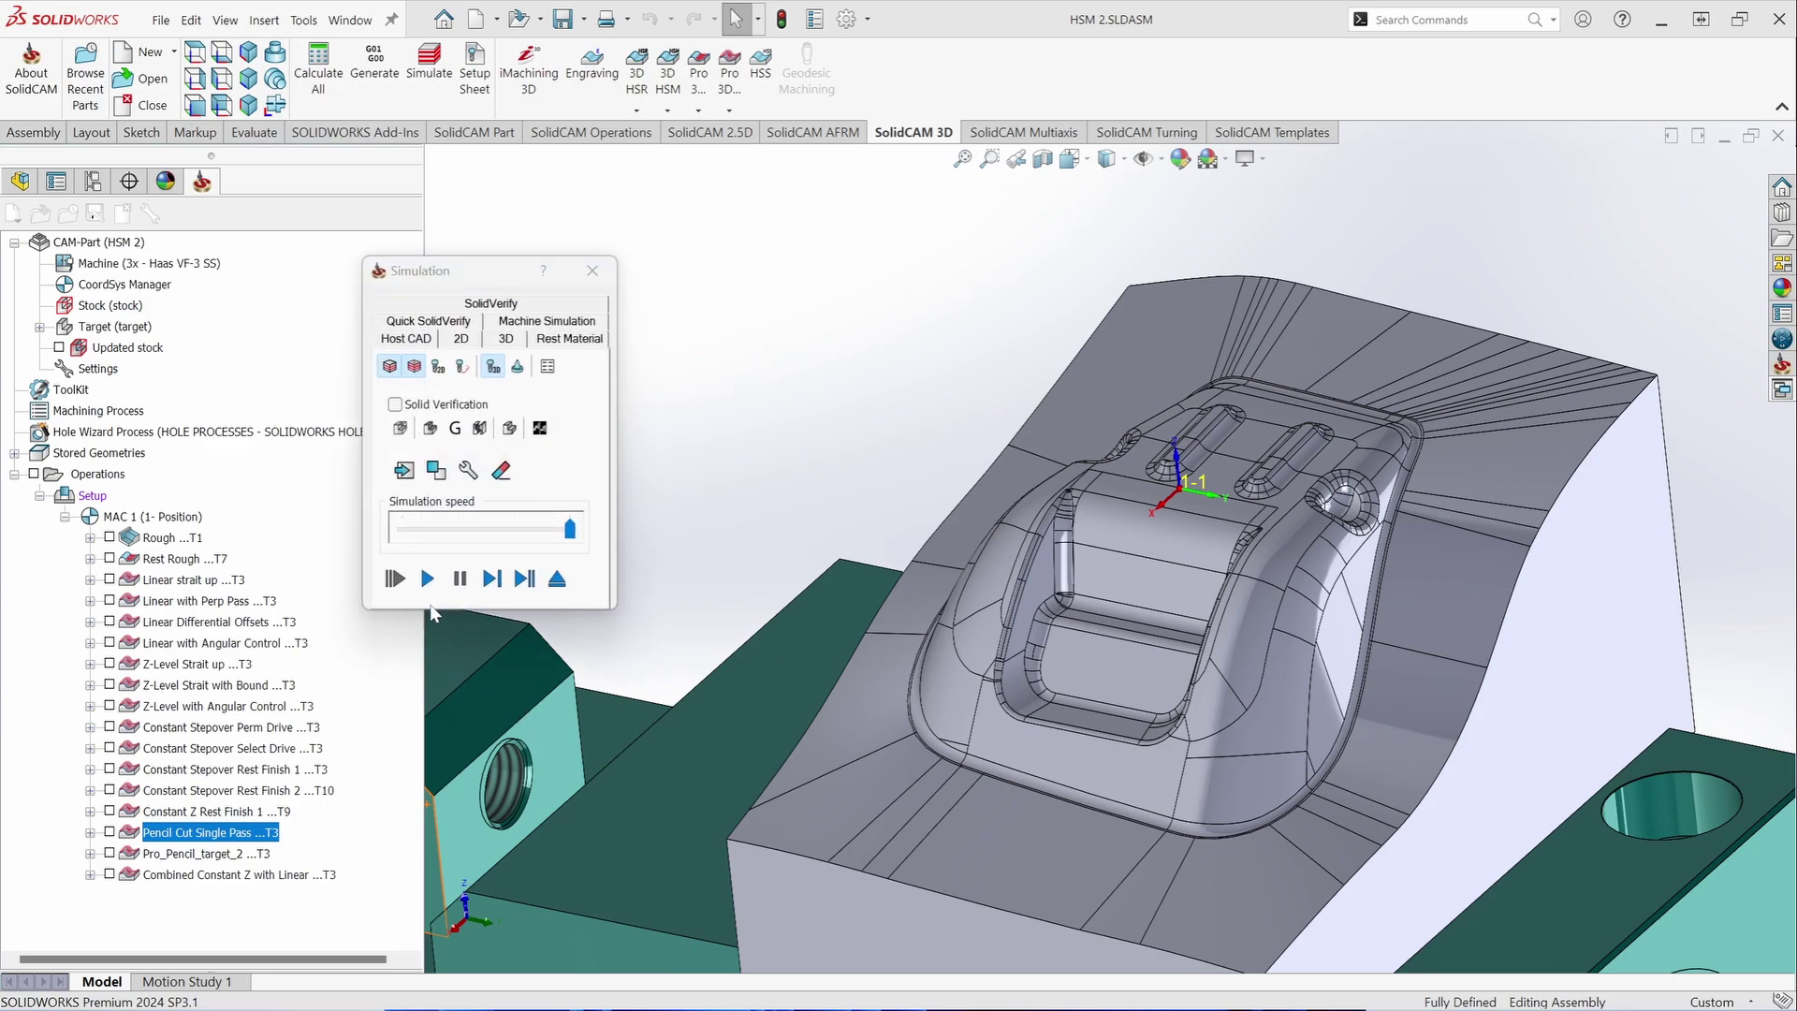
click(444, 532)
click(445, 532)
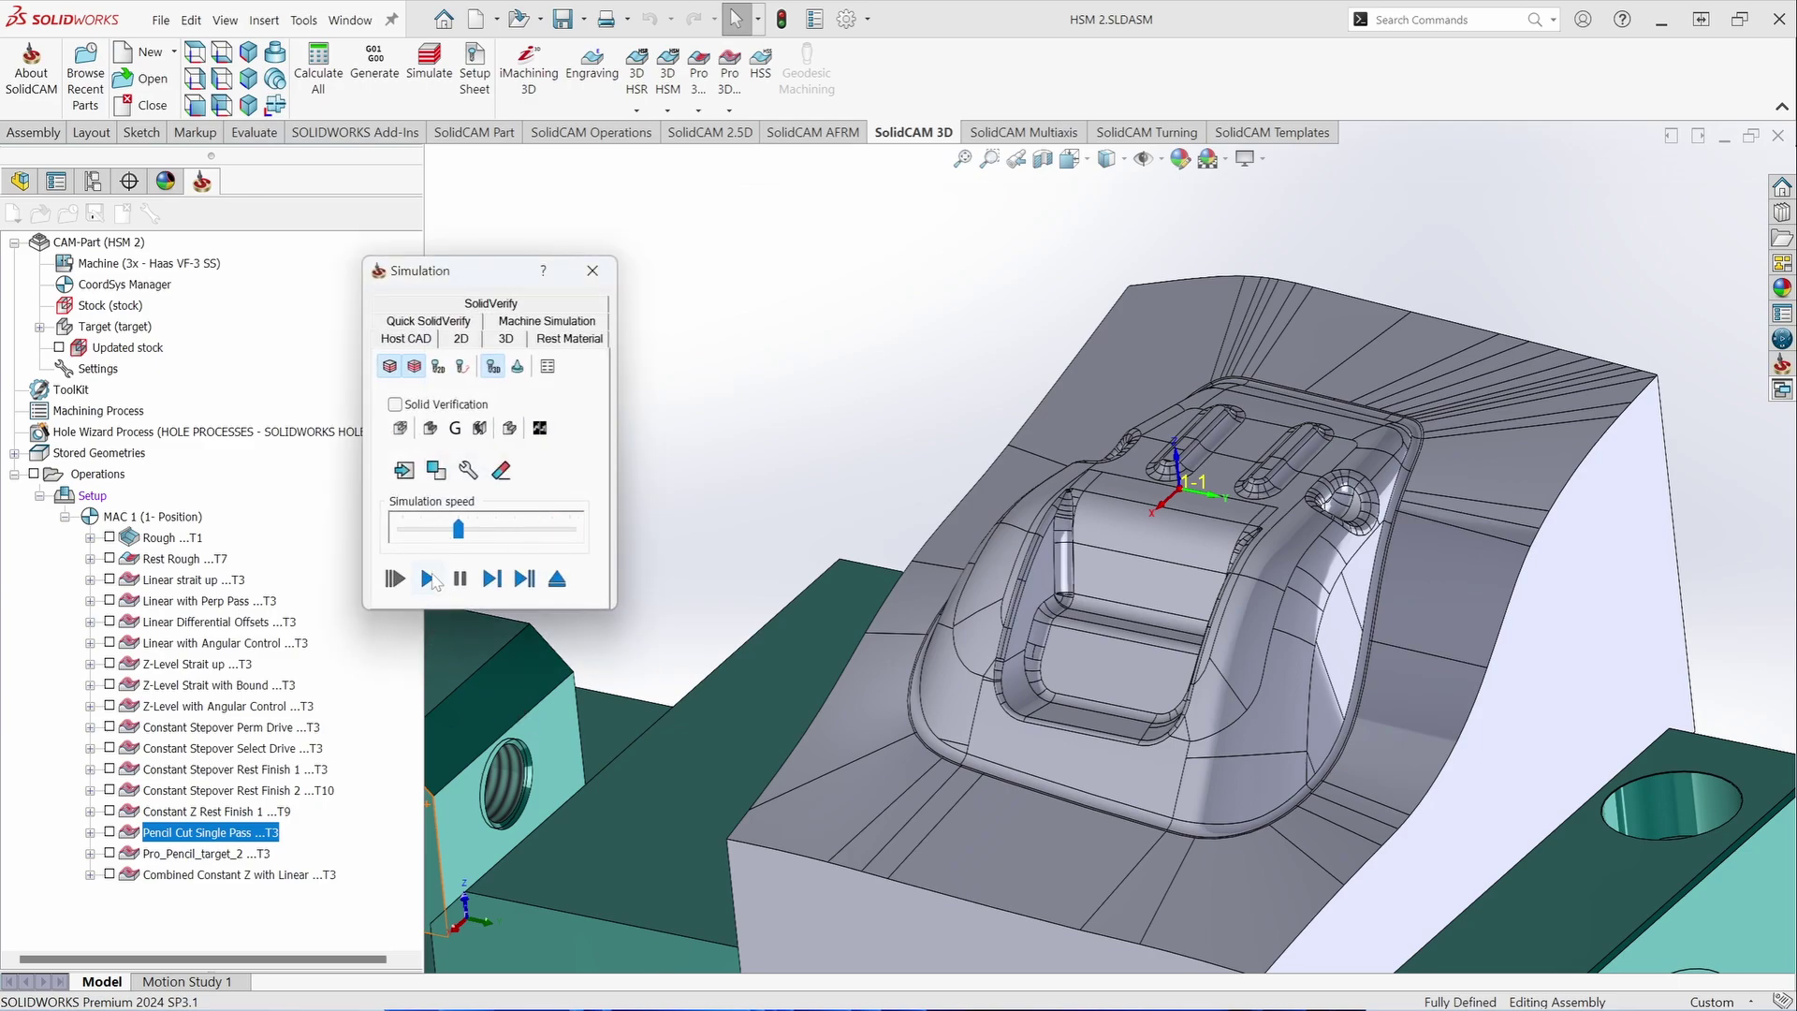
click(428, 579)
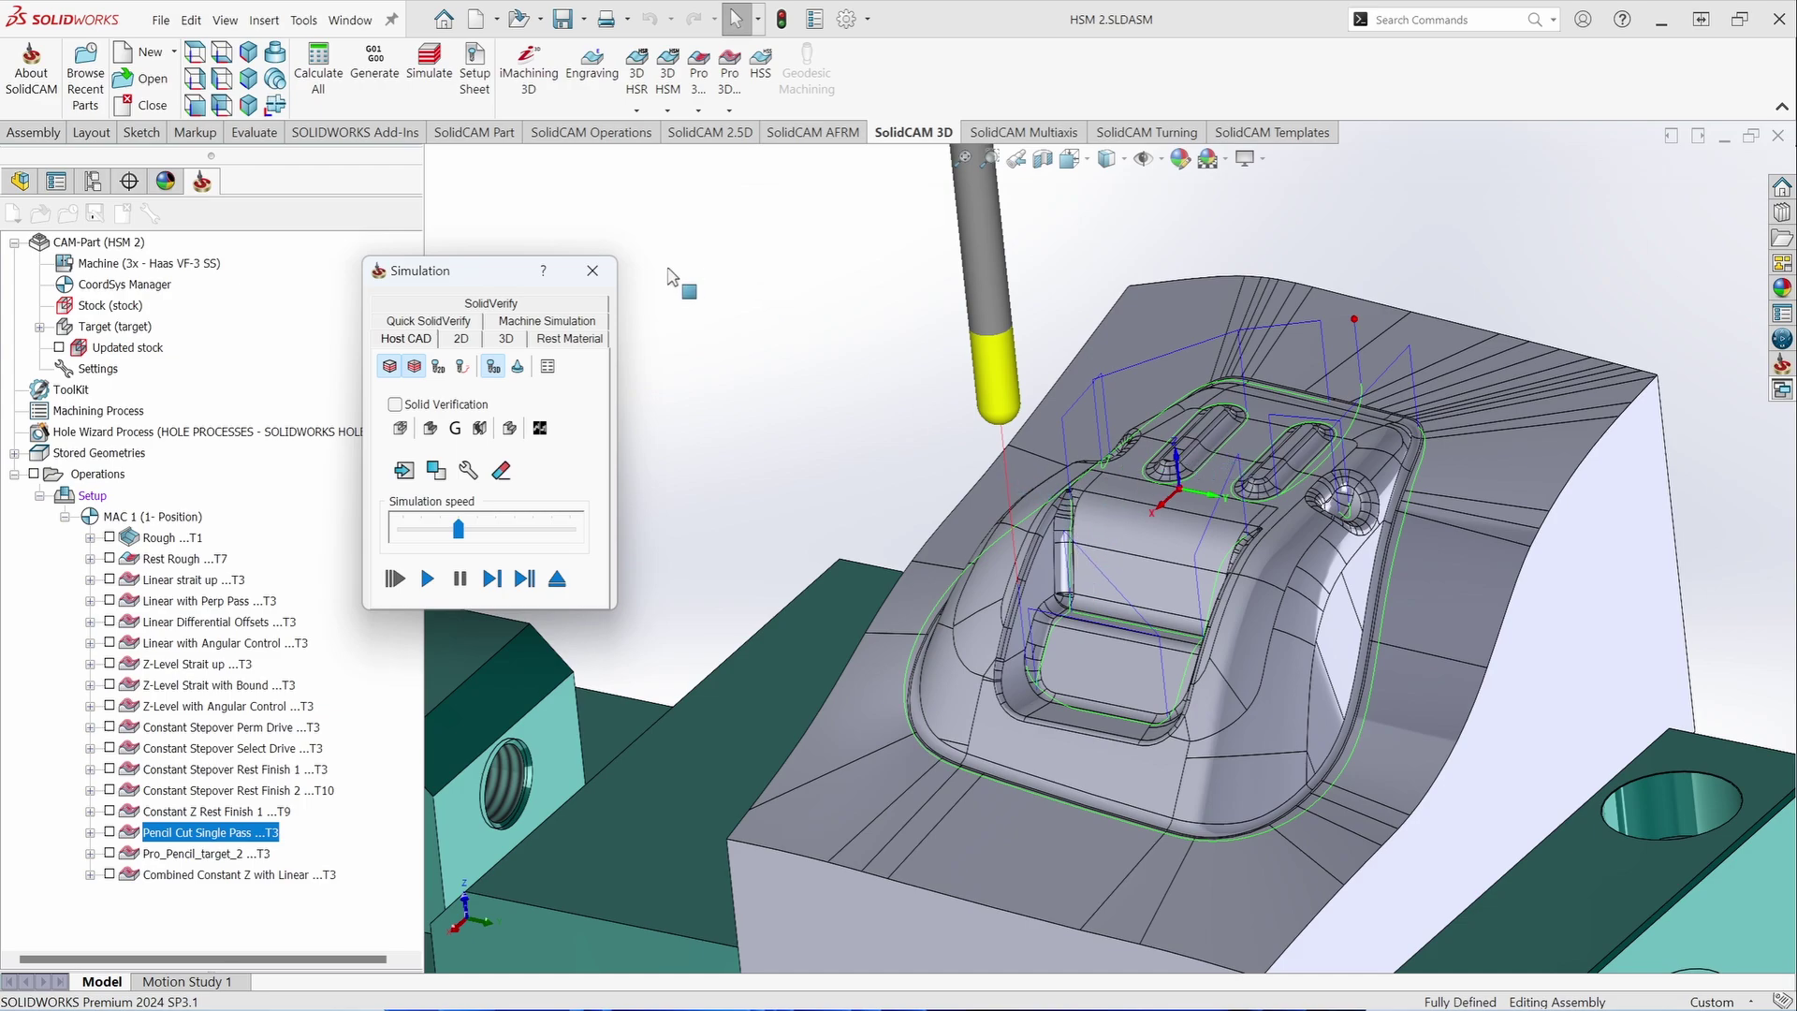
click(585, 275)
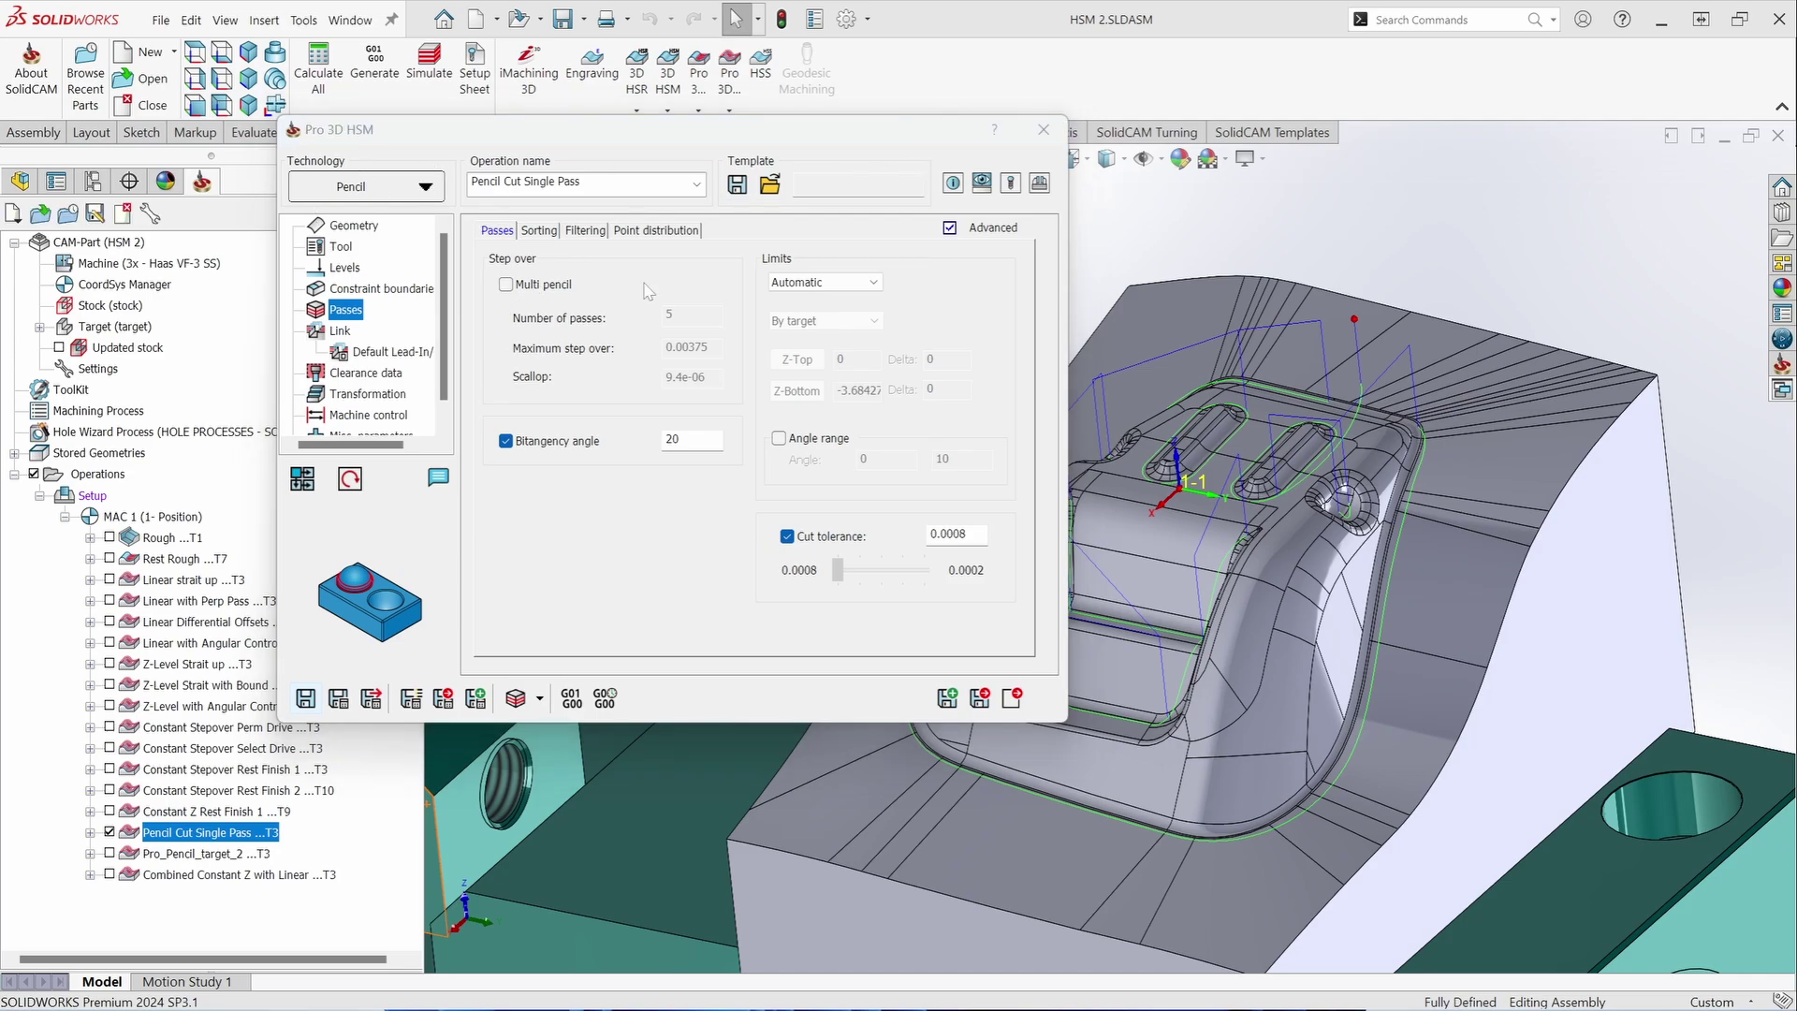
- Display the Pro_Pencil_target_2 toolpath in place of Pencil Cut Single Pass, and examine its parallel passes along the pocket edges
click(109, 853)
scroll(1077, 605, down, 2)
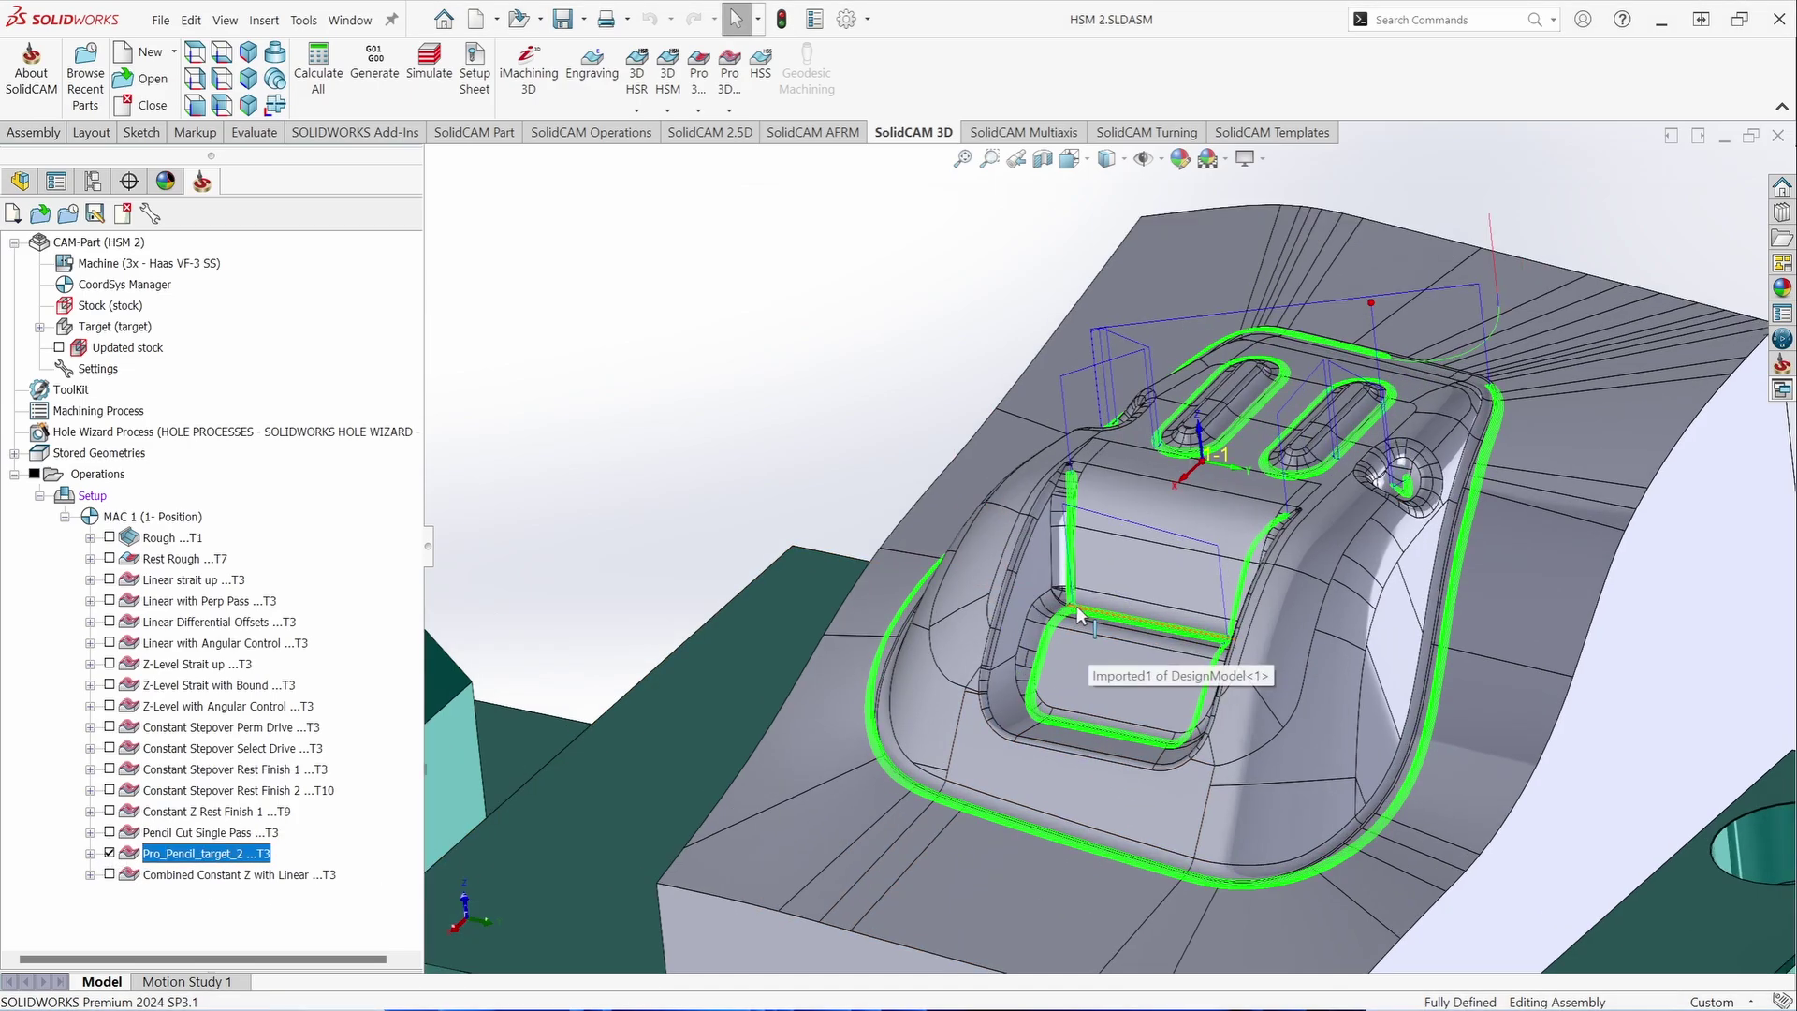
scroll(1077, 605, down, 4)
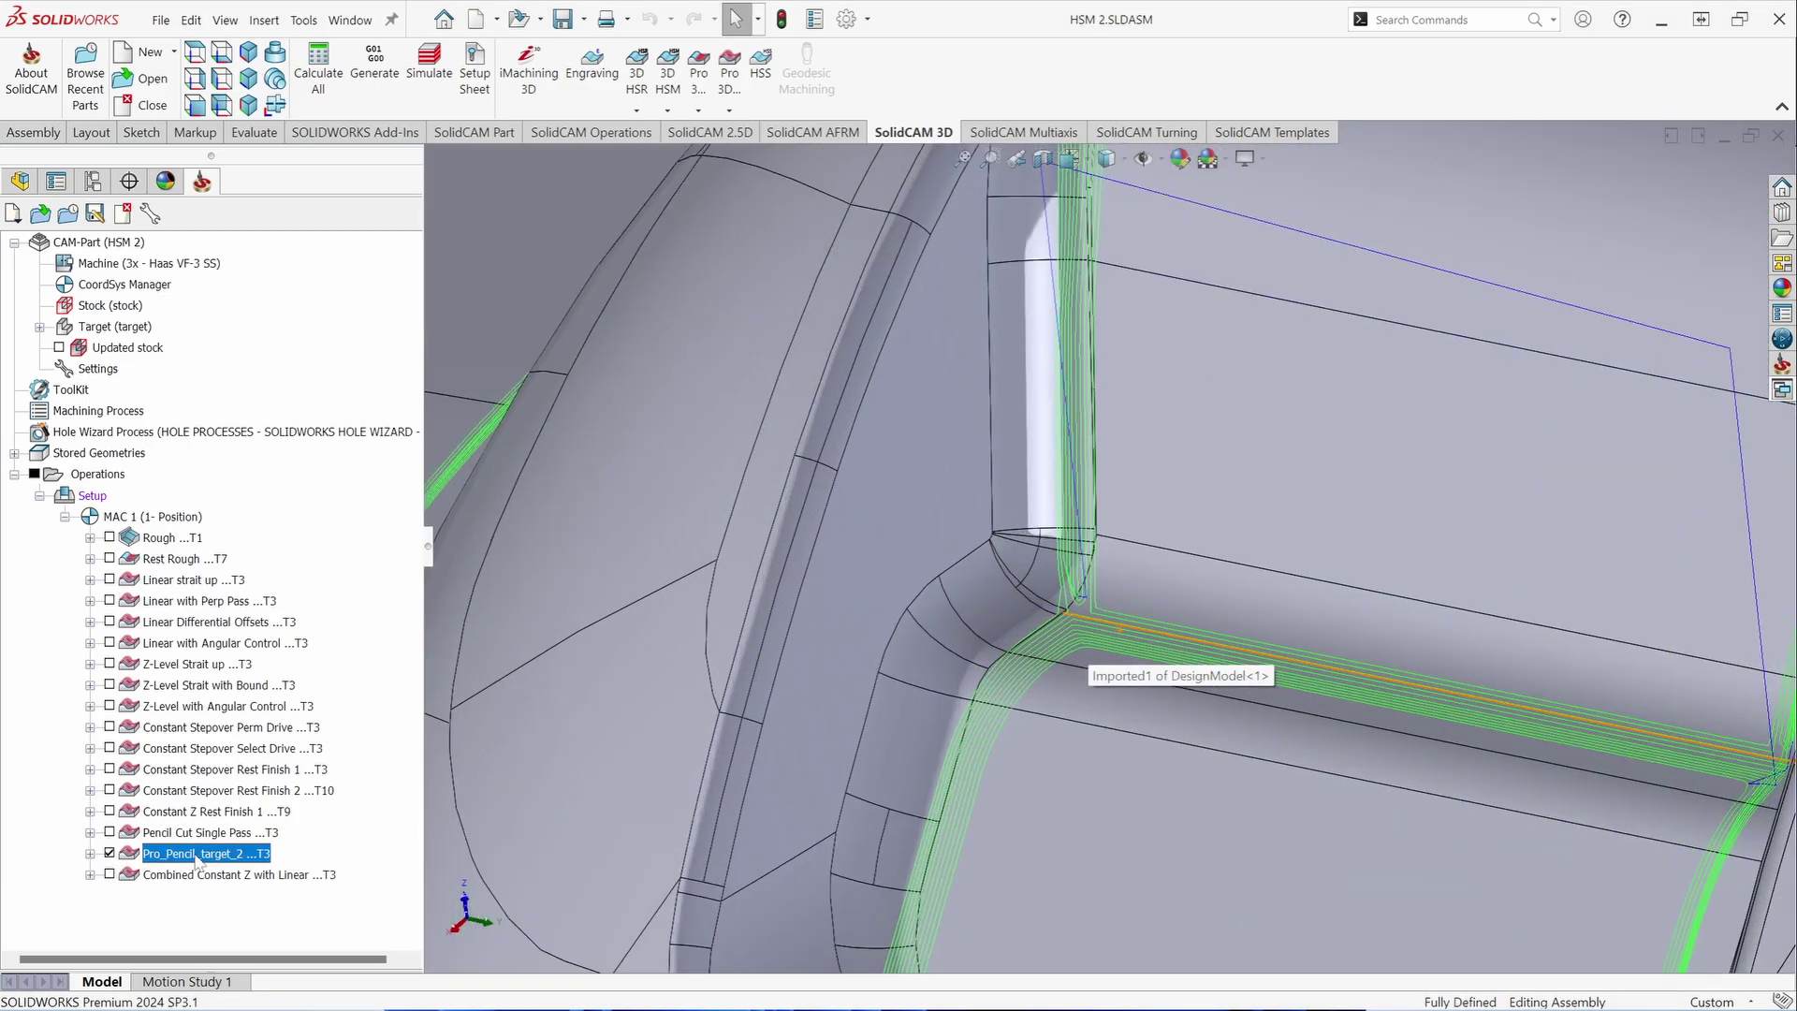
- Review the multi pencil number of passes and maximum step over of Pro_Pencil_target_2 against its toolpath, and close the operation
double_click(196, 854)
scroll(1324, 585, up, 1)
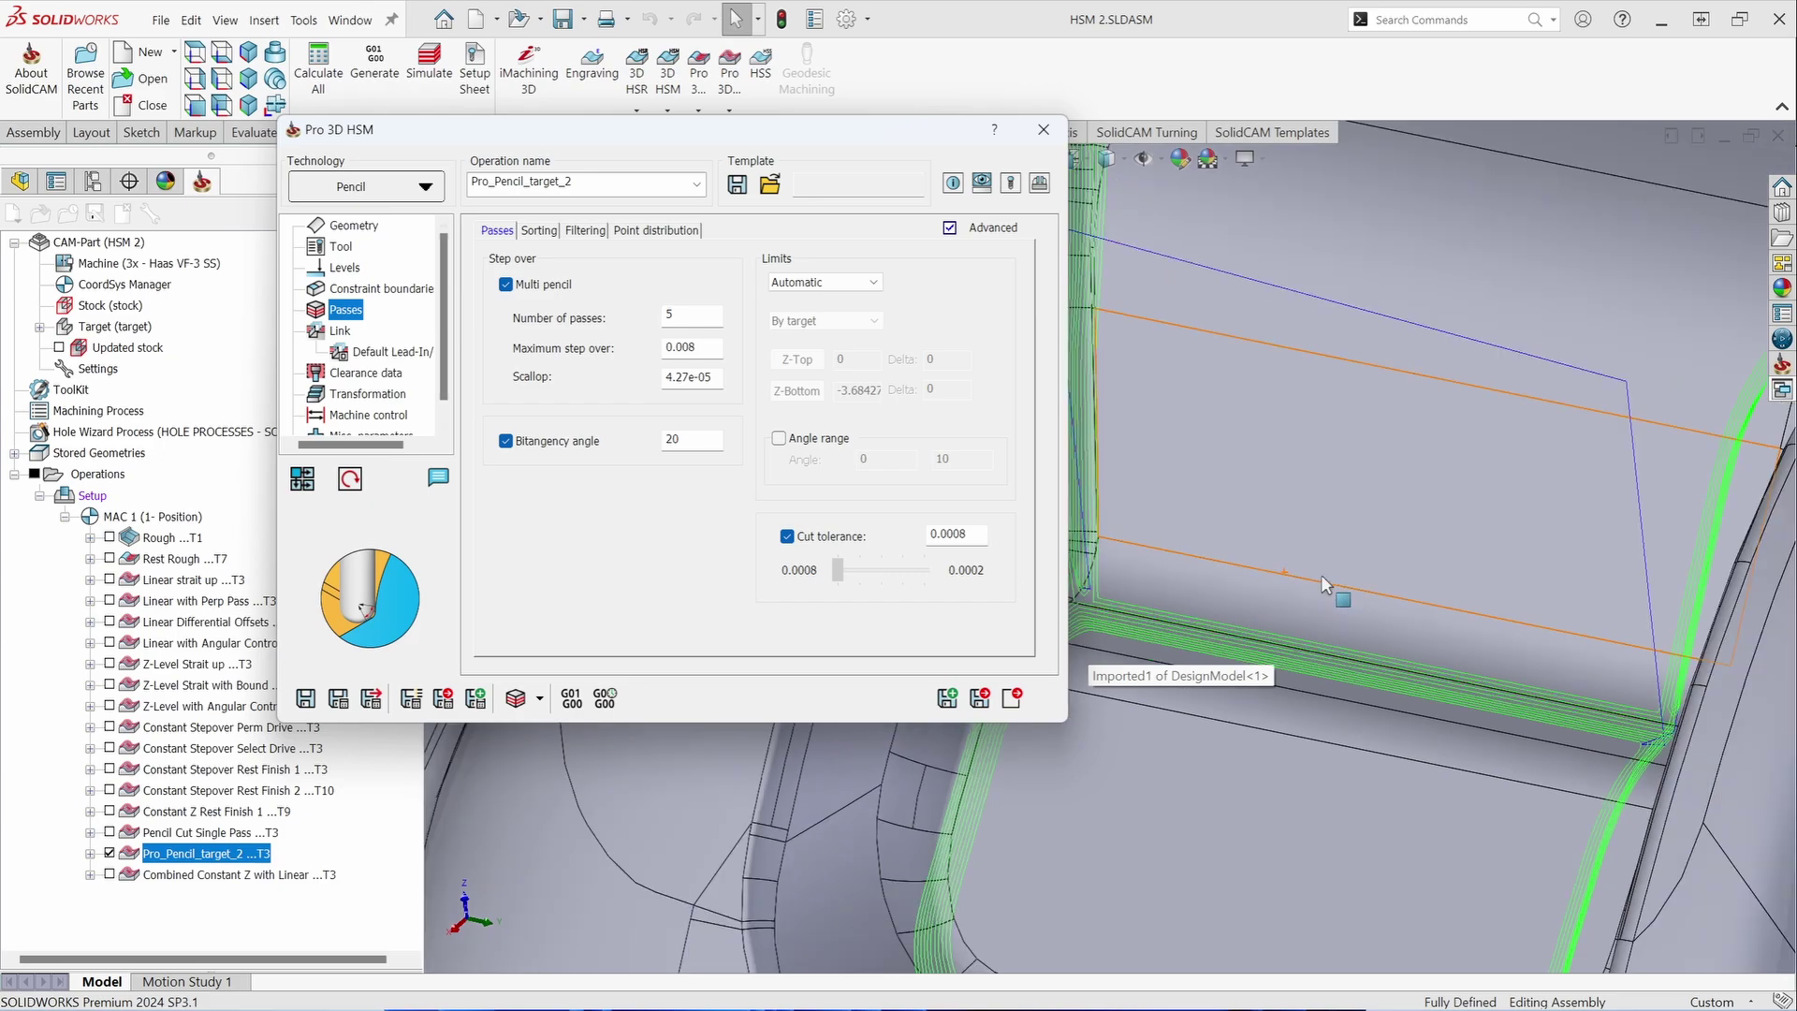
scroll(1325, 585, up, 3)
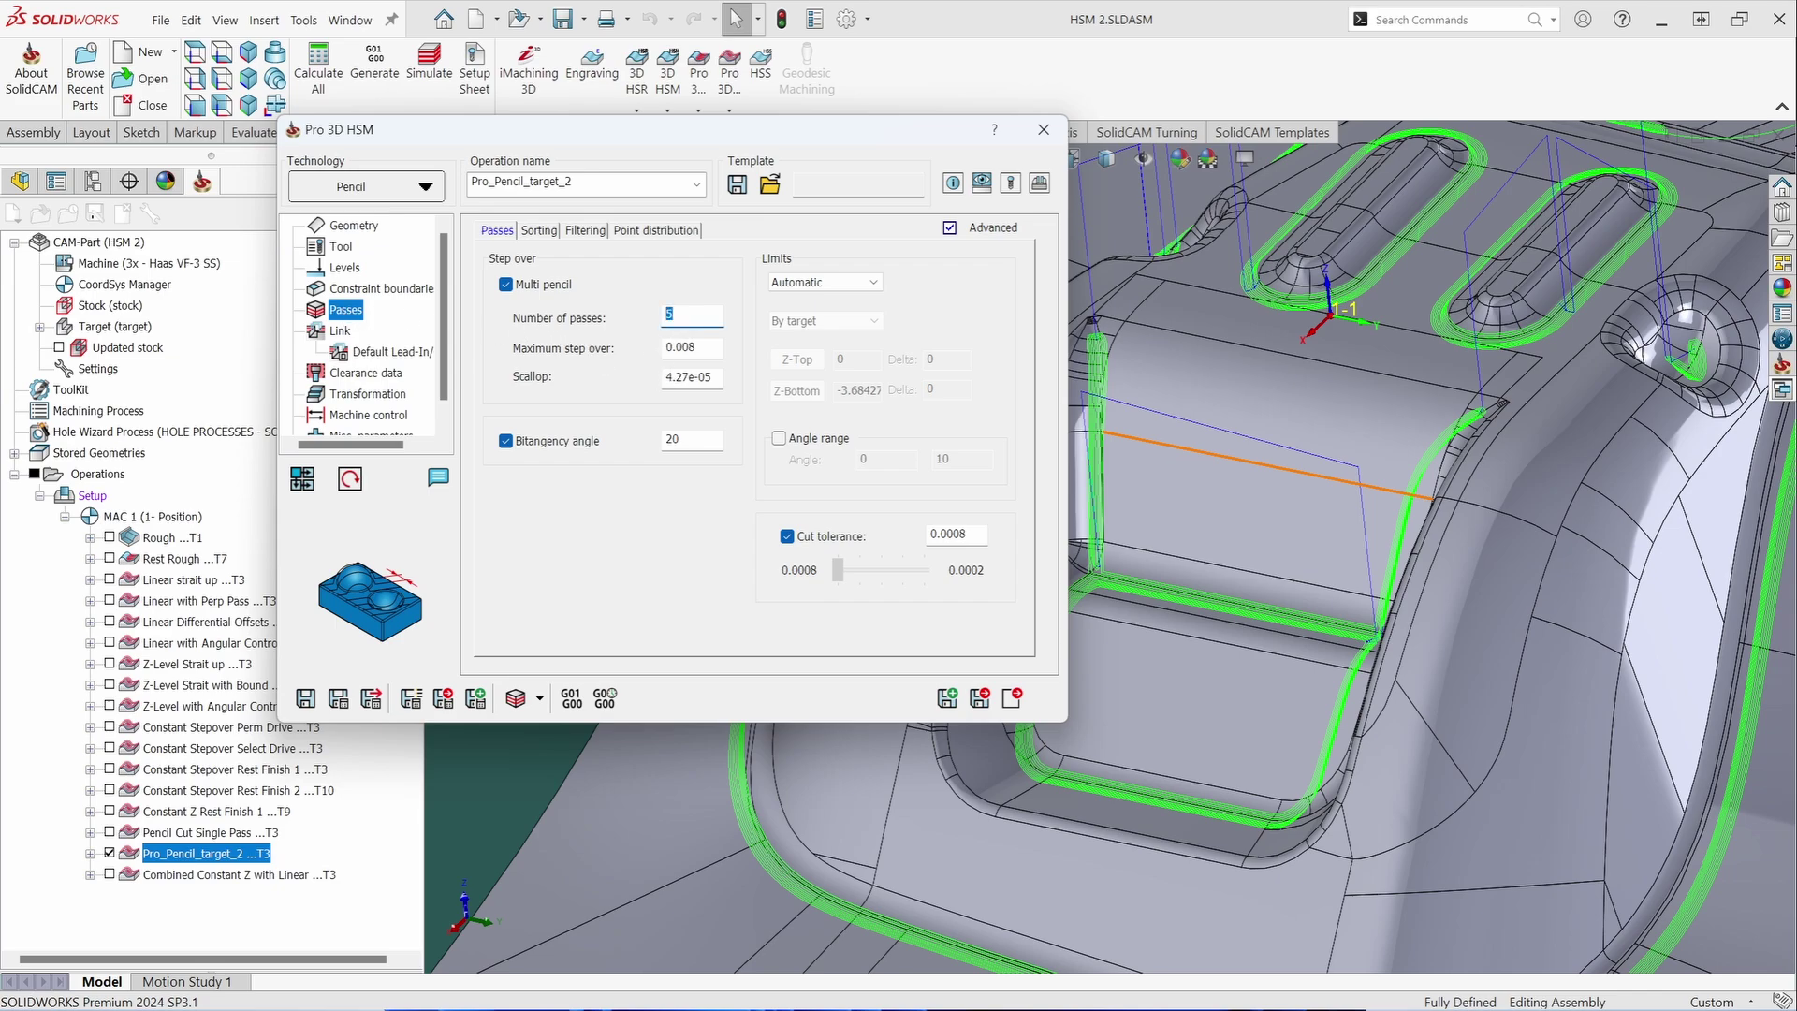
key(Tab)
scroll(1721, 670, down, 5)
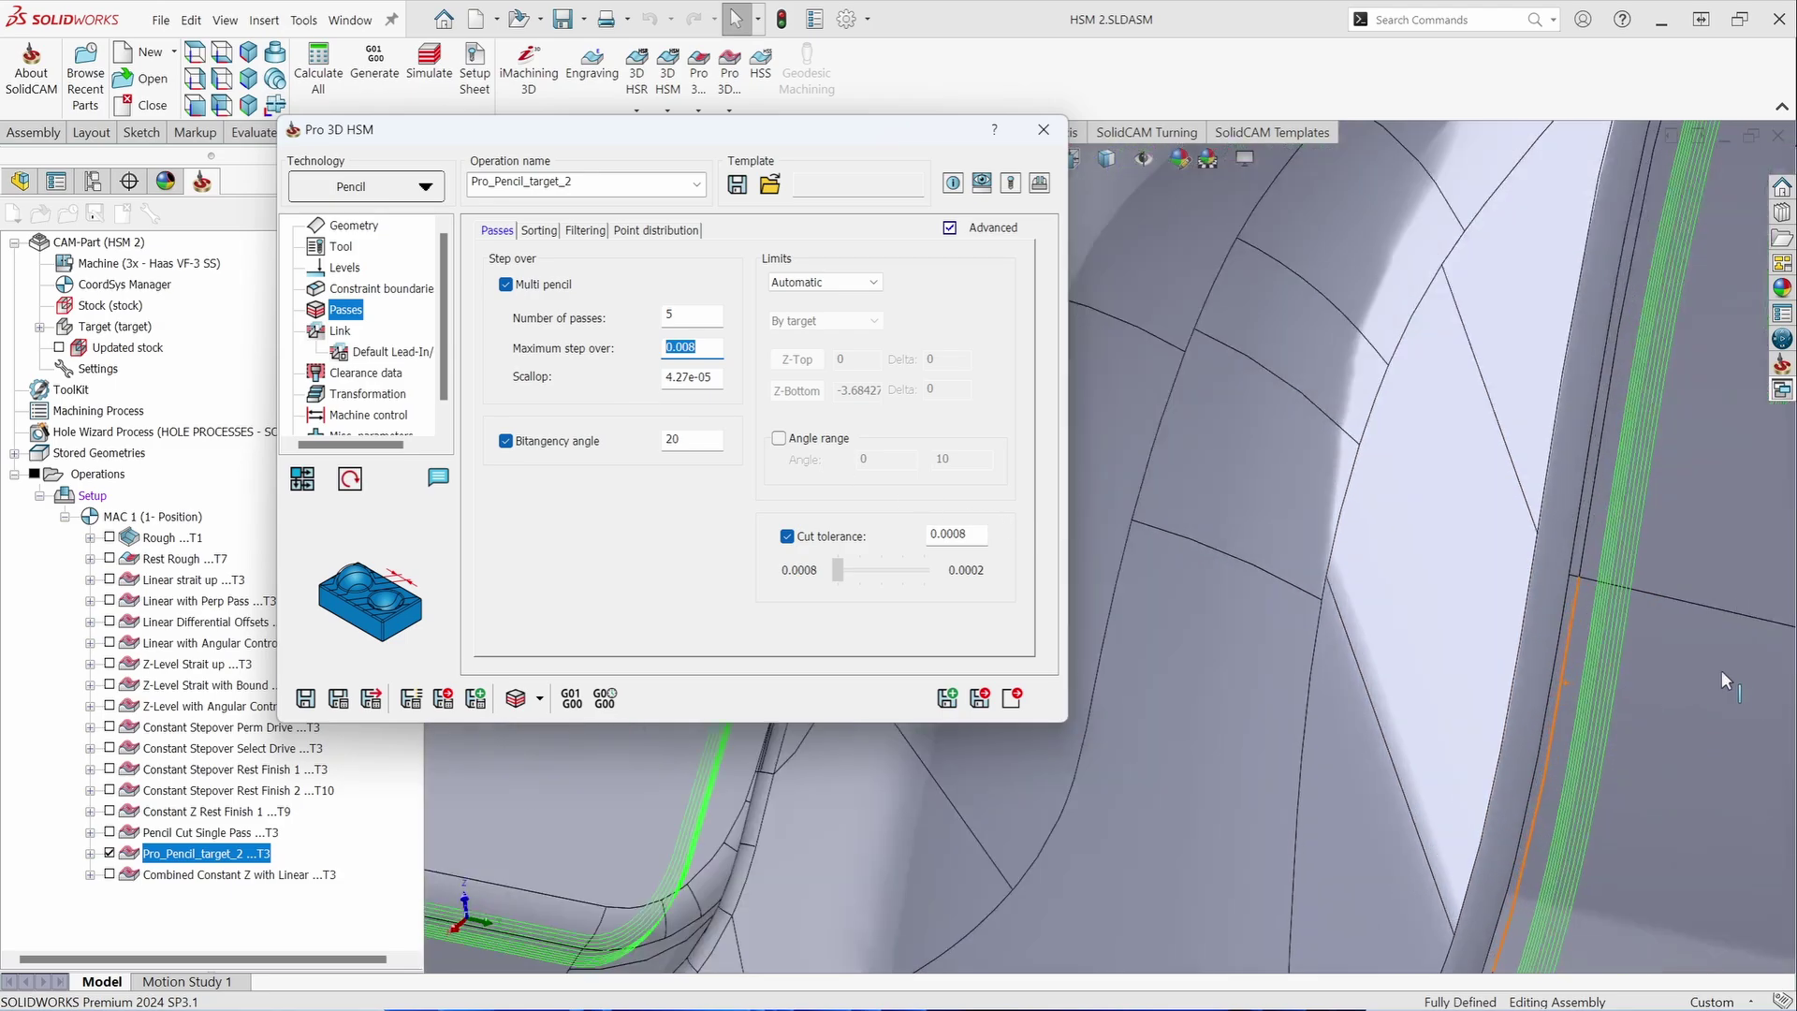
scroll(1552, 603, down, 5)
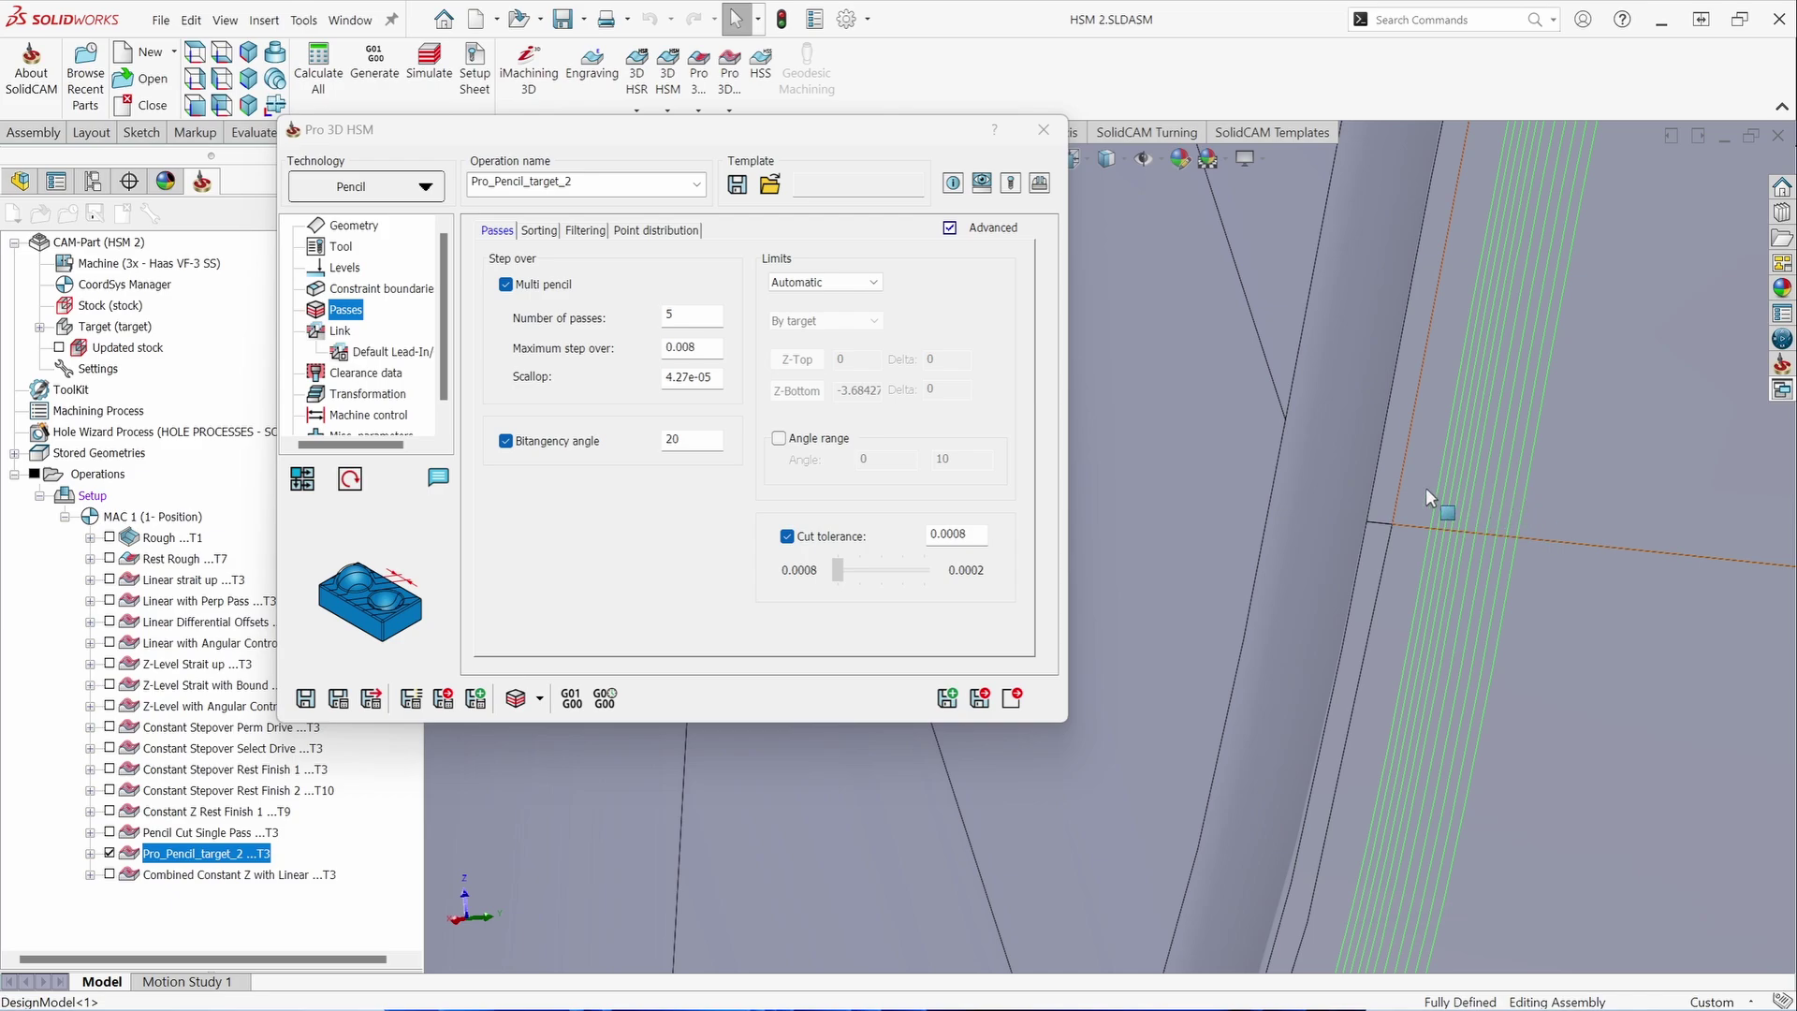
scroll(1424, 489, up, 6)
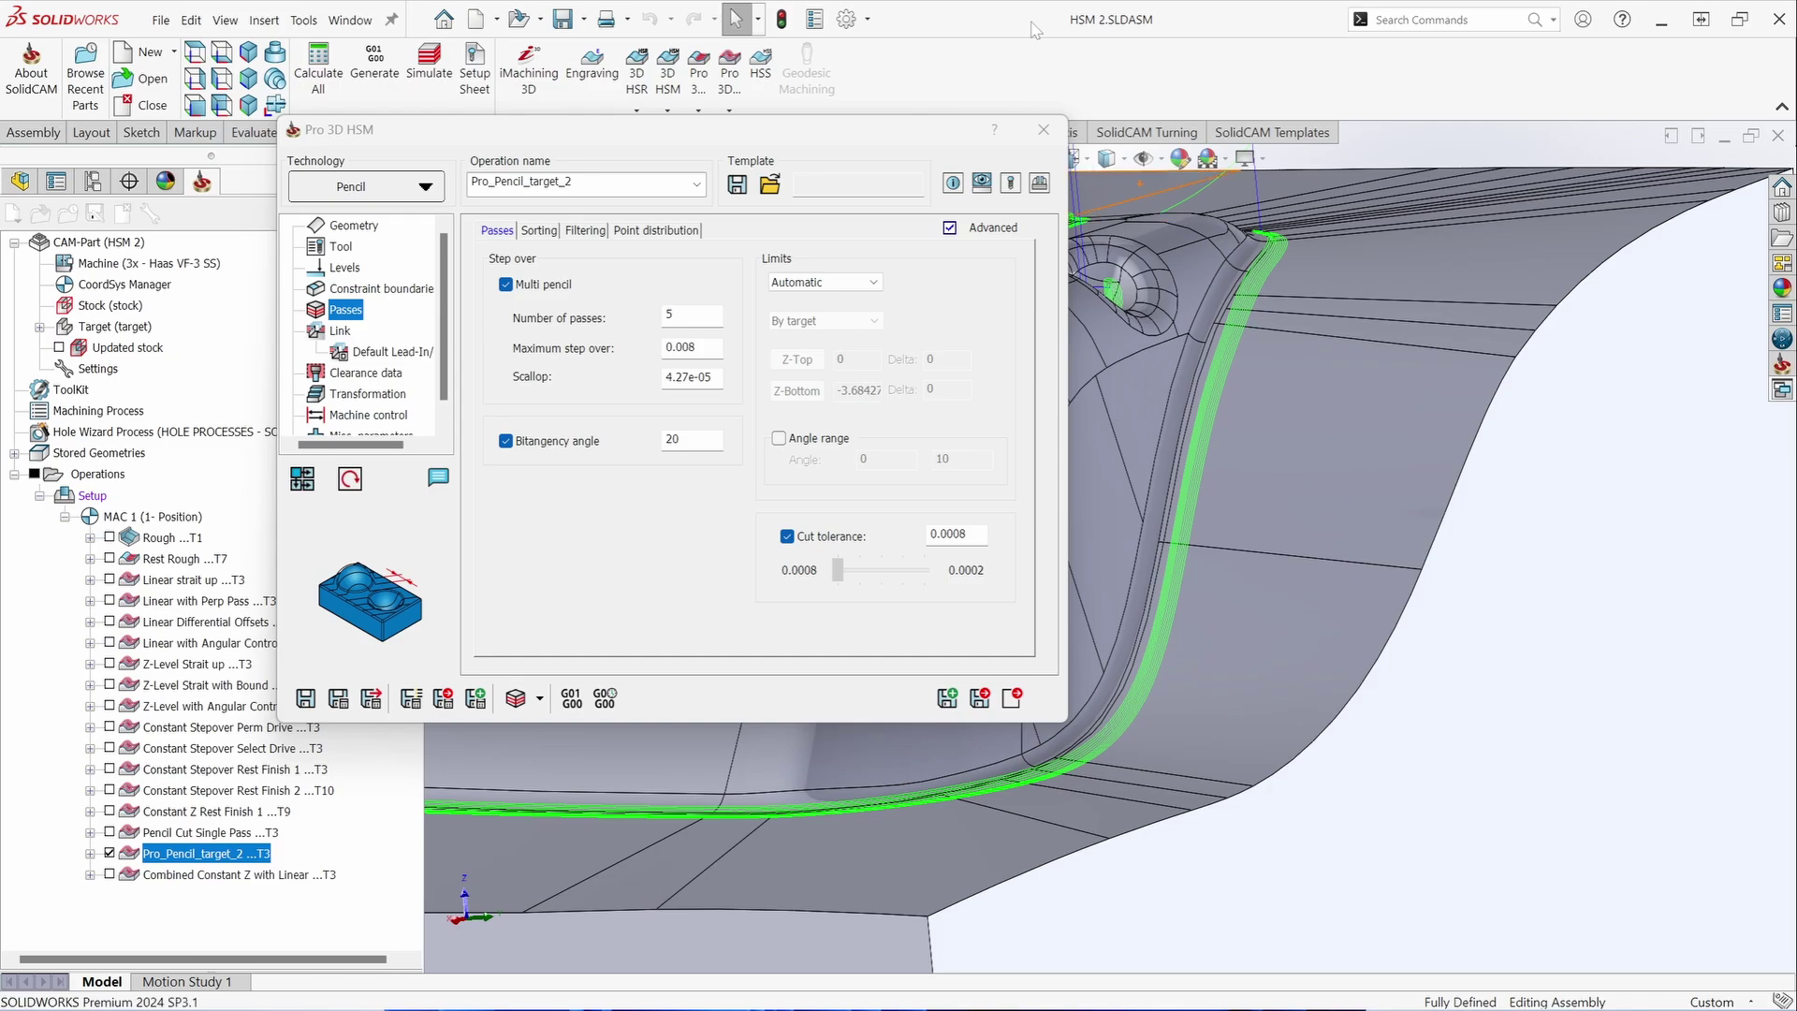
click(1043, 129)
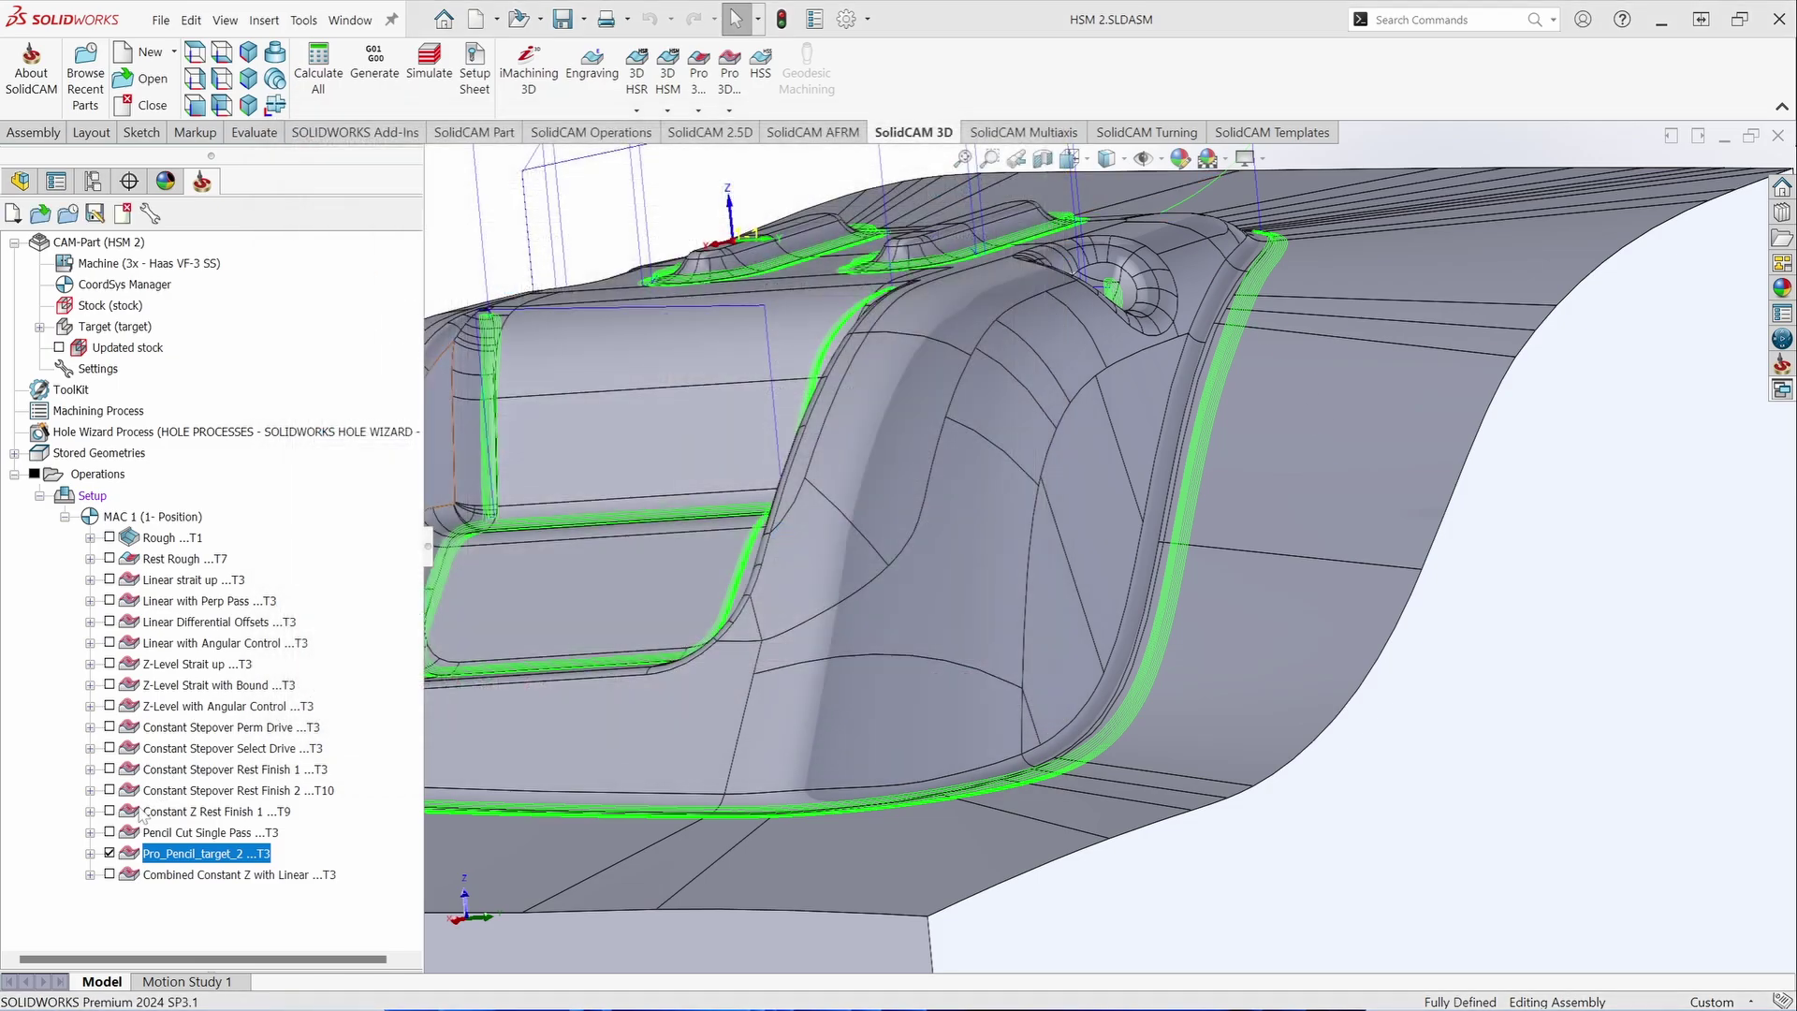
- Display the Combined Constant Z with Linear toolpath in place of Pro_Pencil_target_2, with the whole part in view
click(110, 853)
scroll(721, 626, down, 3)
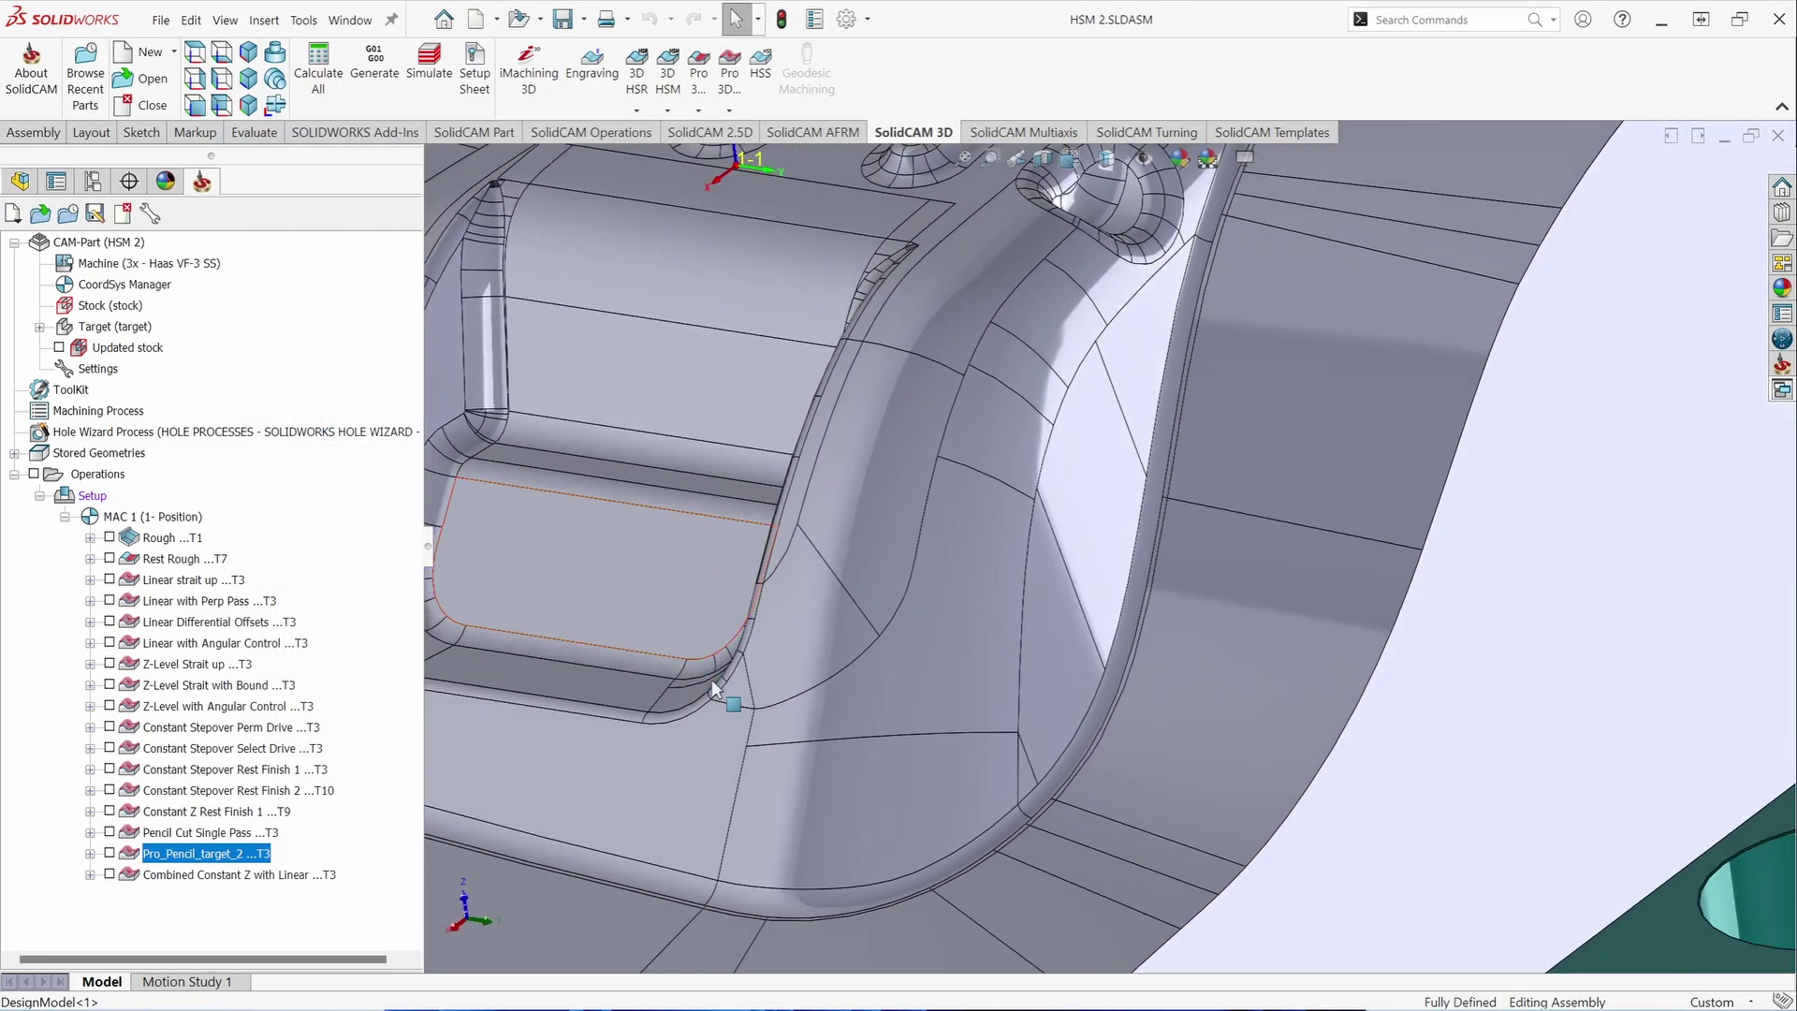
key(f)
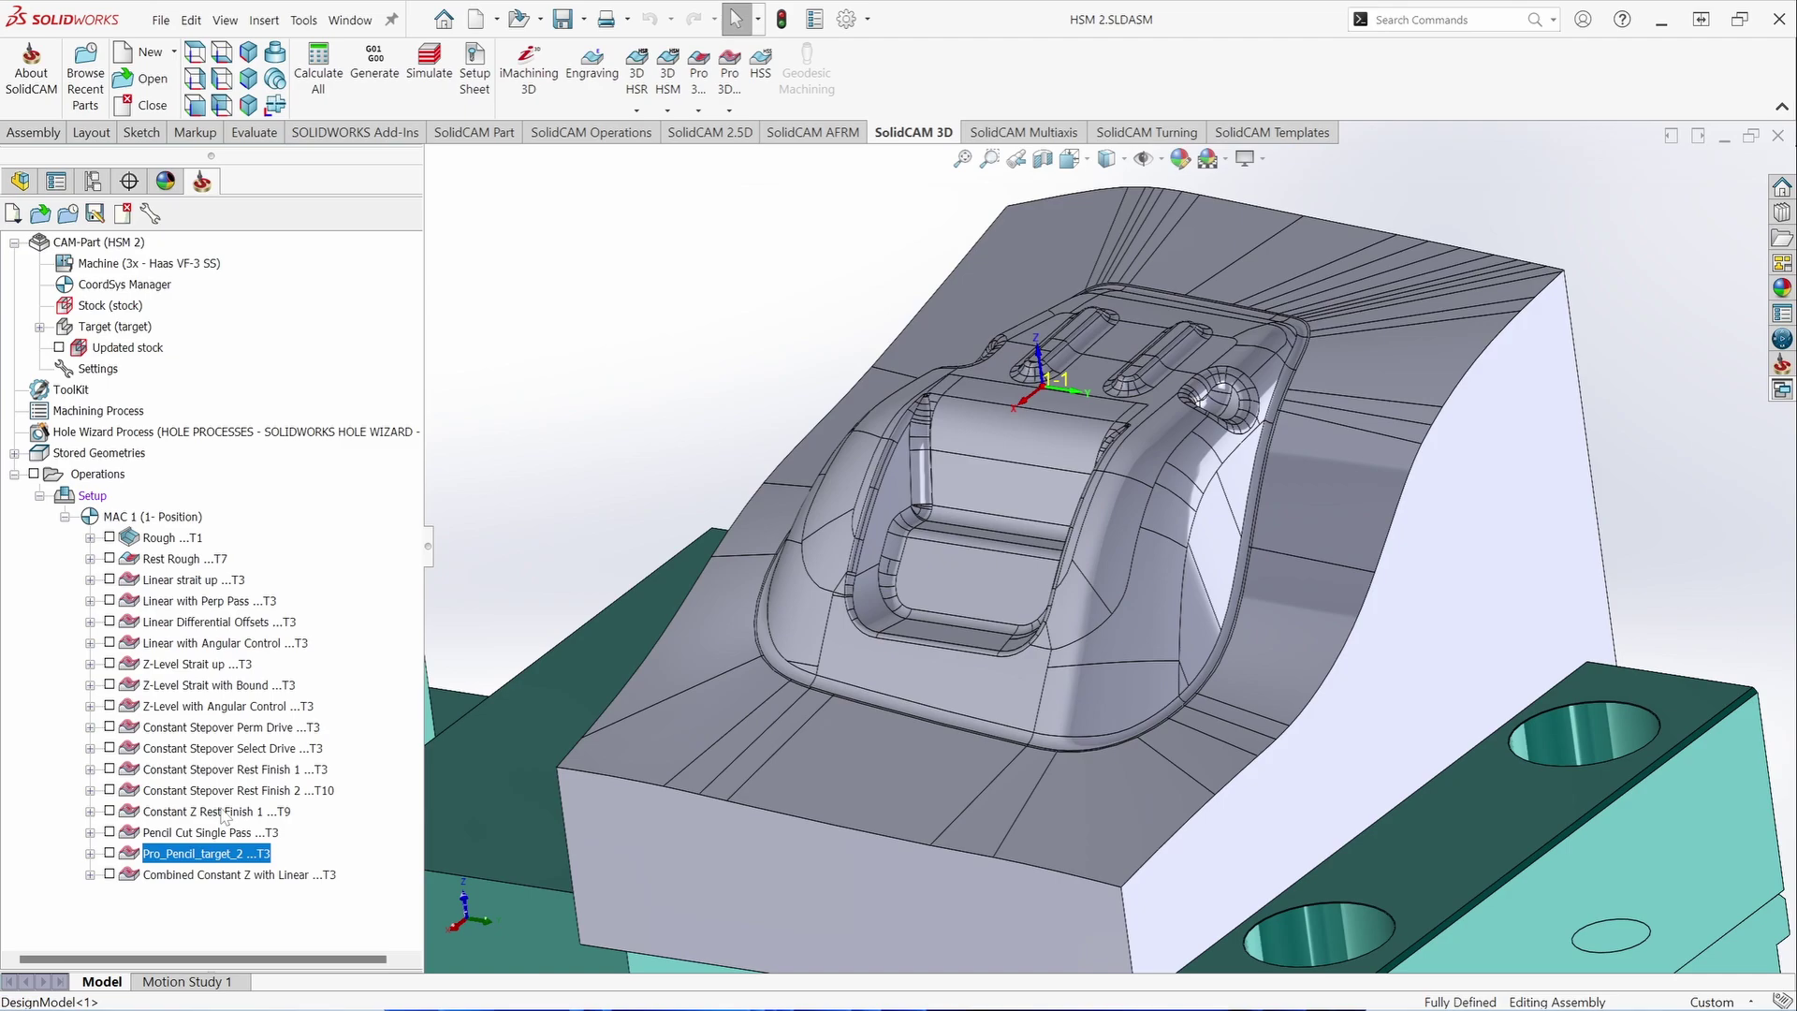
click(109, 875)
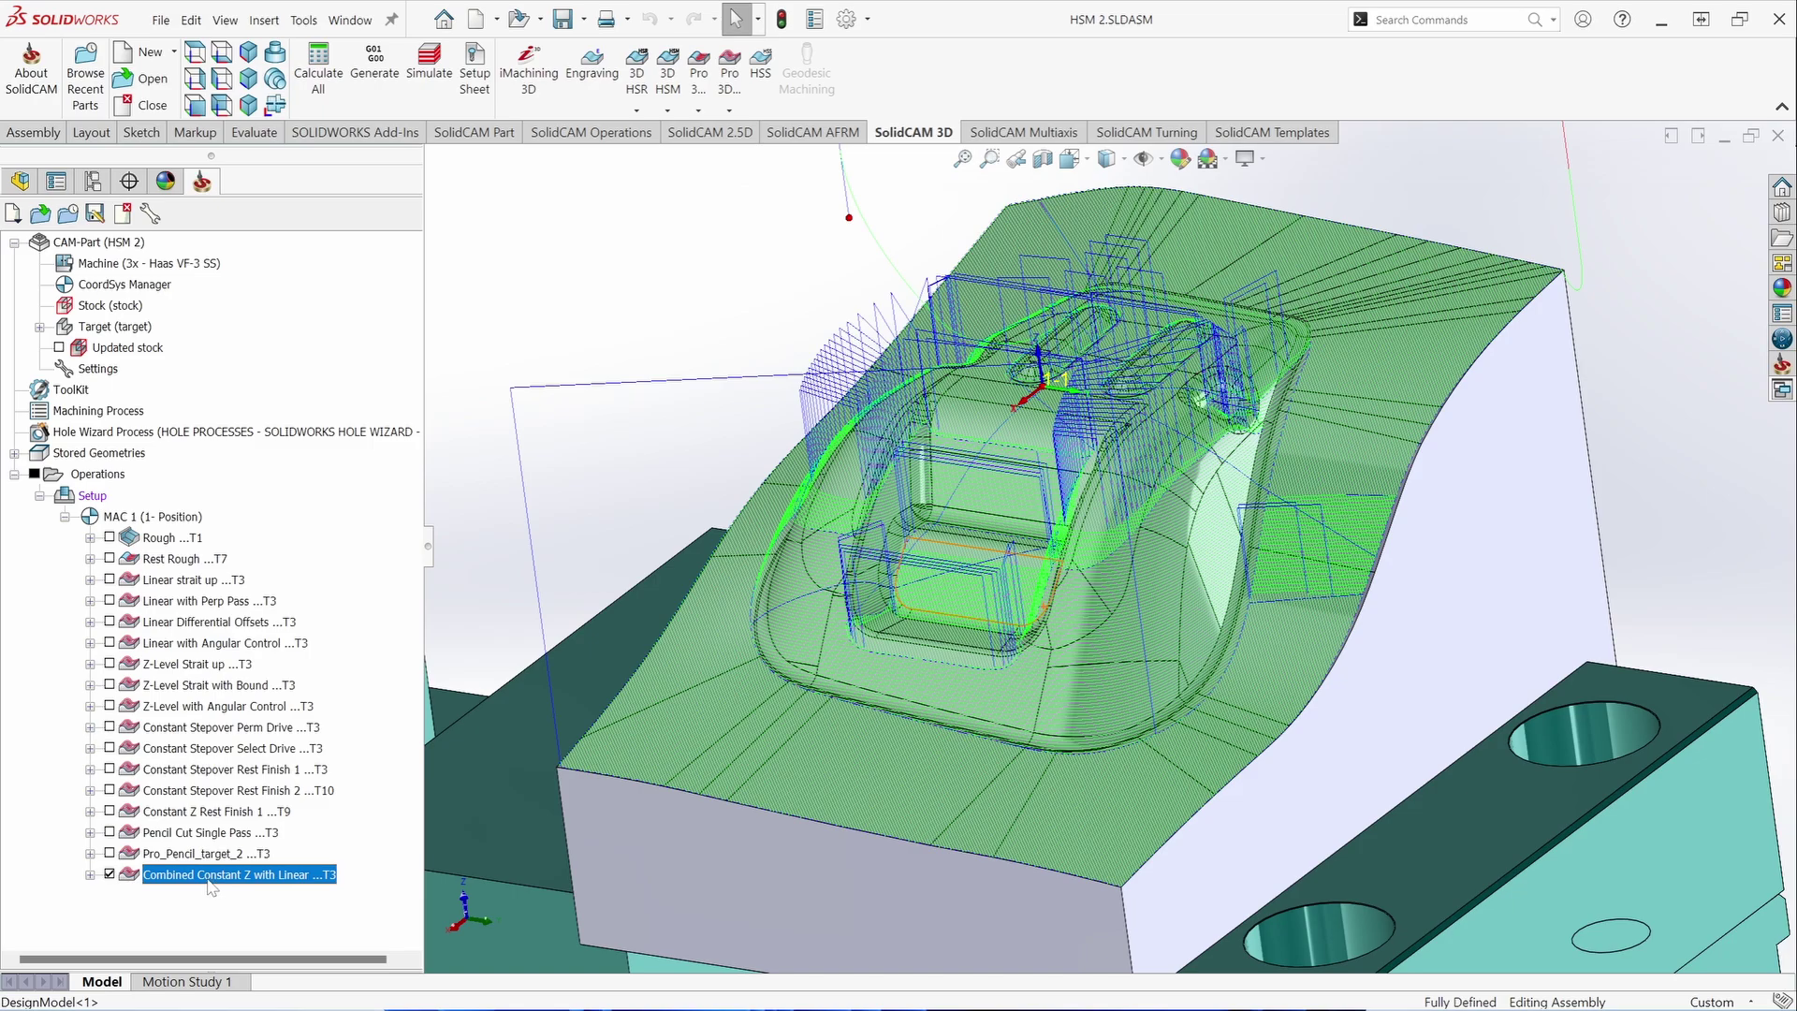
middle_drag(760, 687, 762, 702)
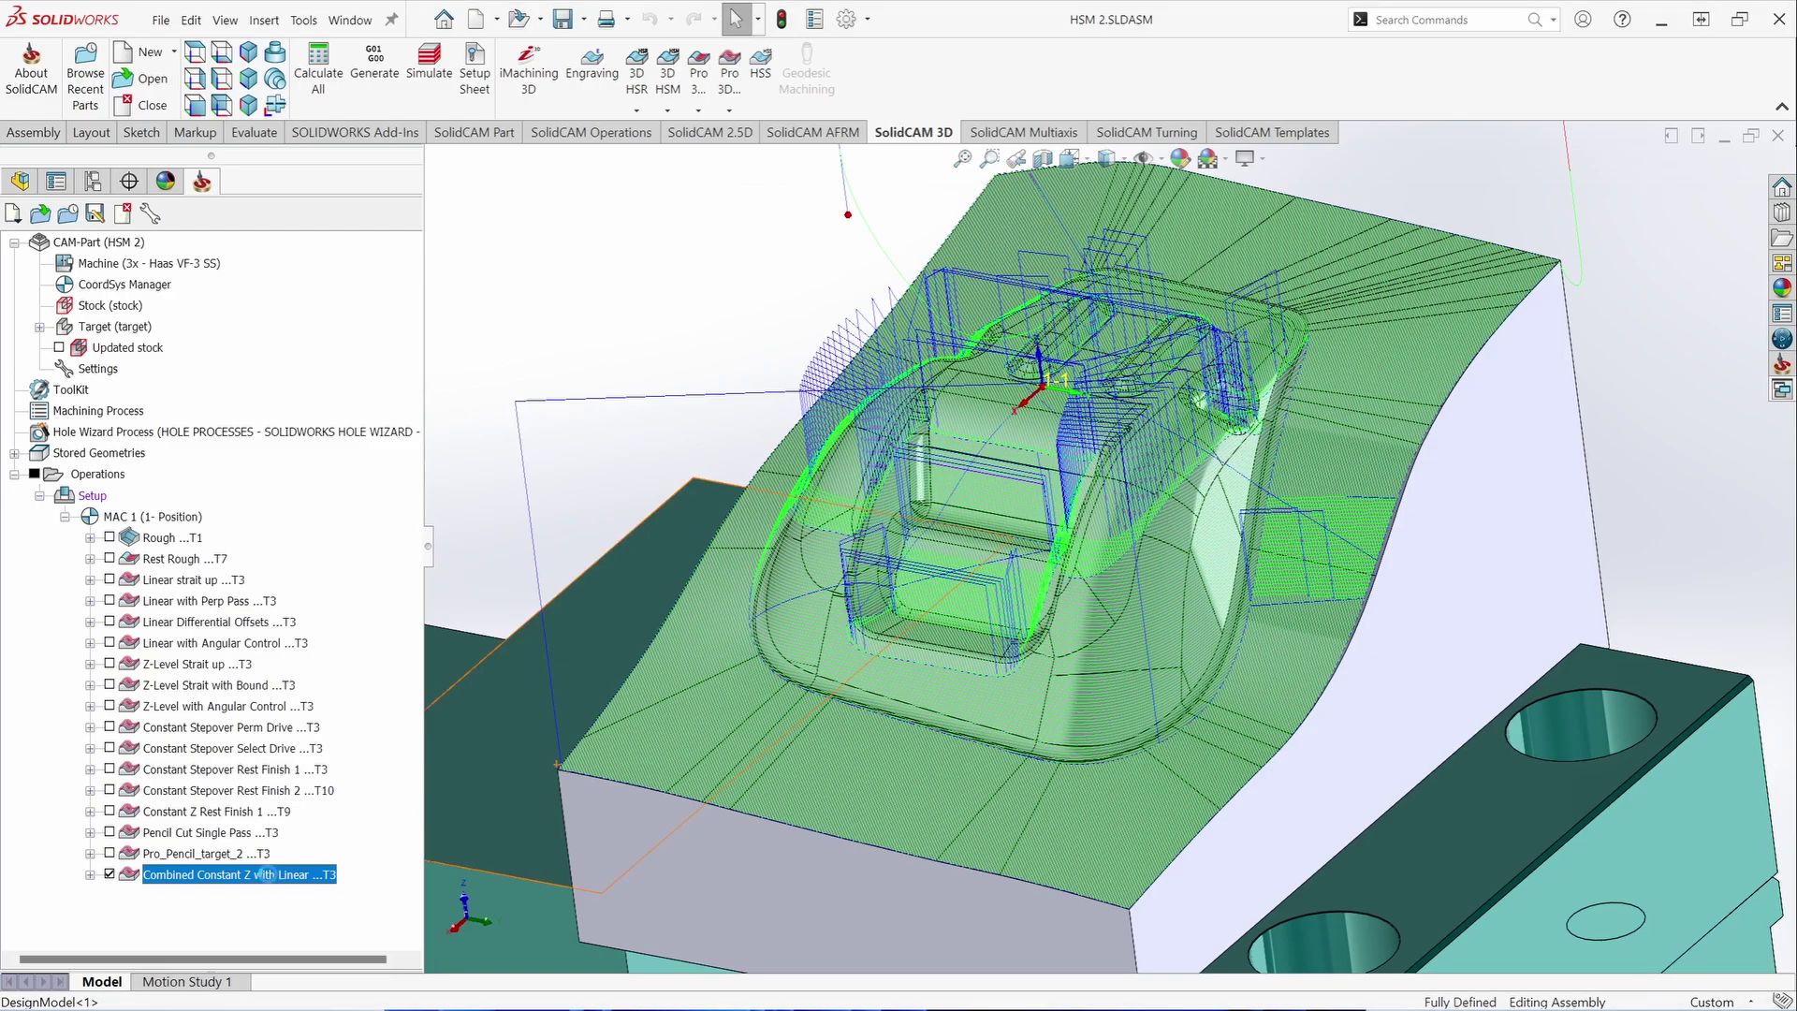
- Review the Combined Constant Z with Linear operation's technology options, step down, maximum step over and shallow area angles, and close the operation
double_click(260, 874)
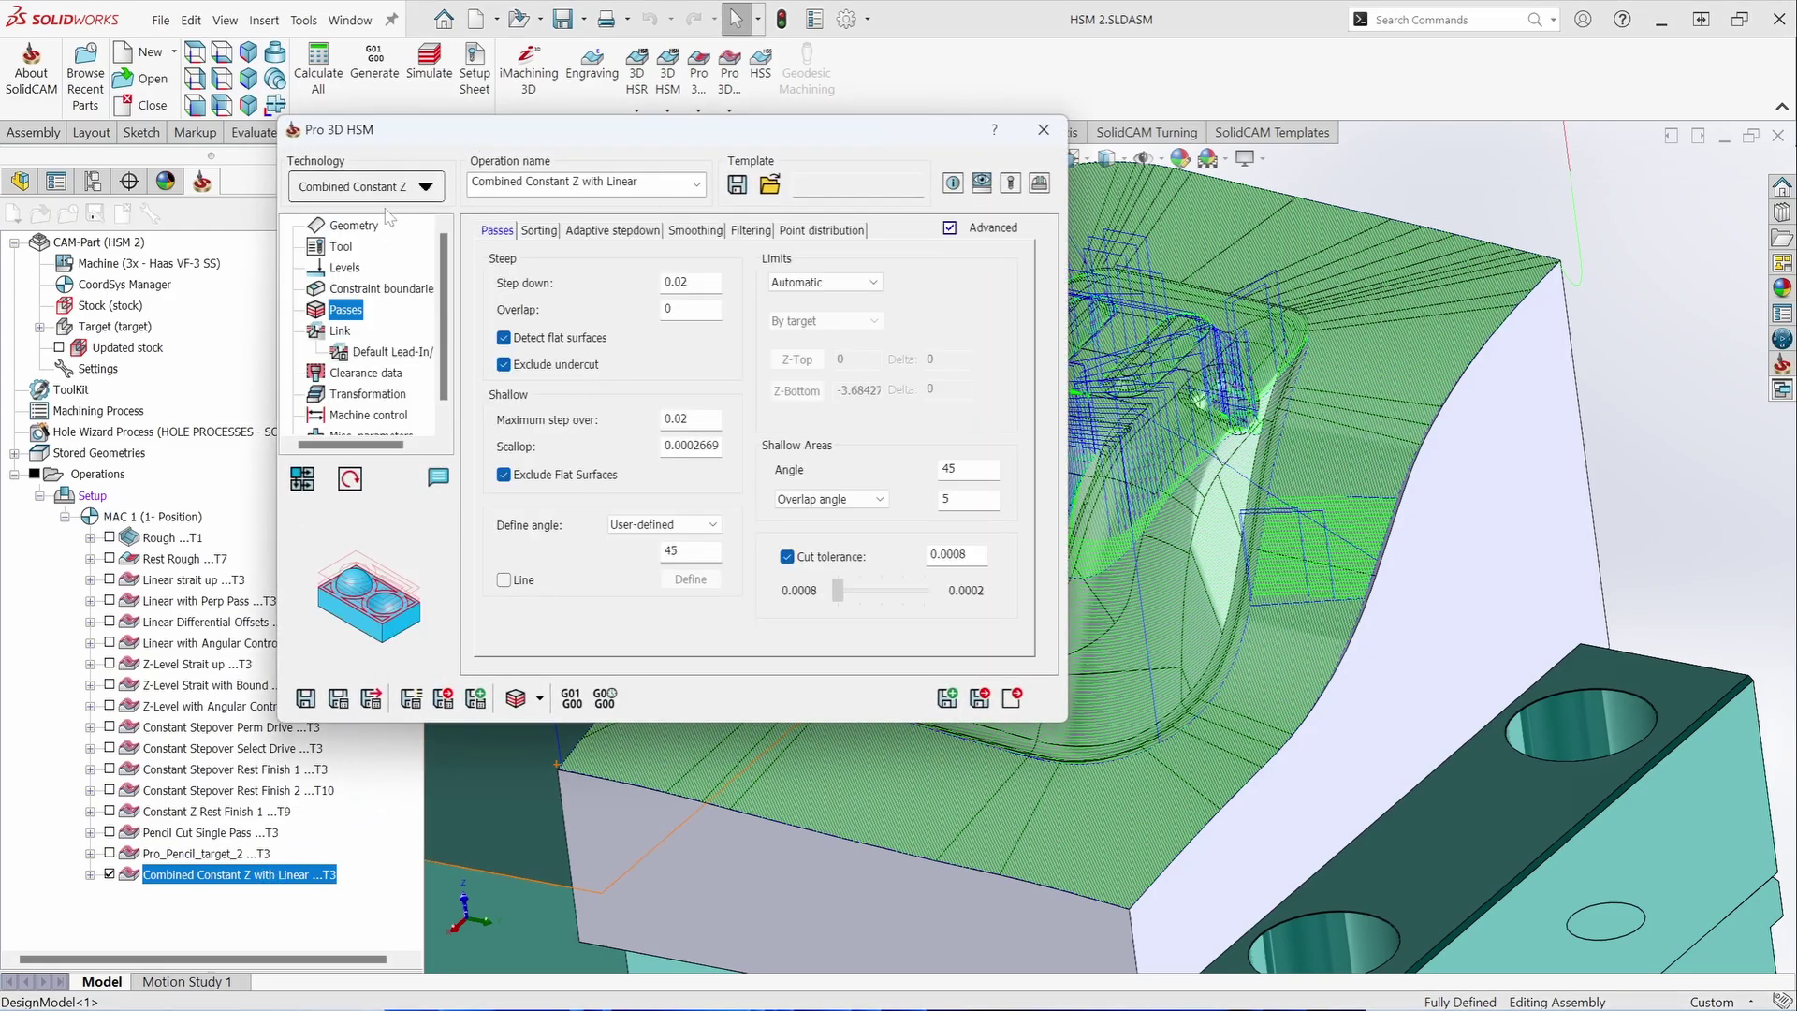
click(429, 188)
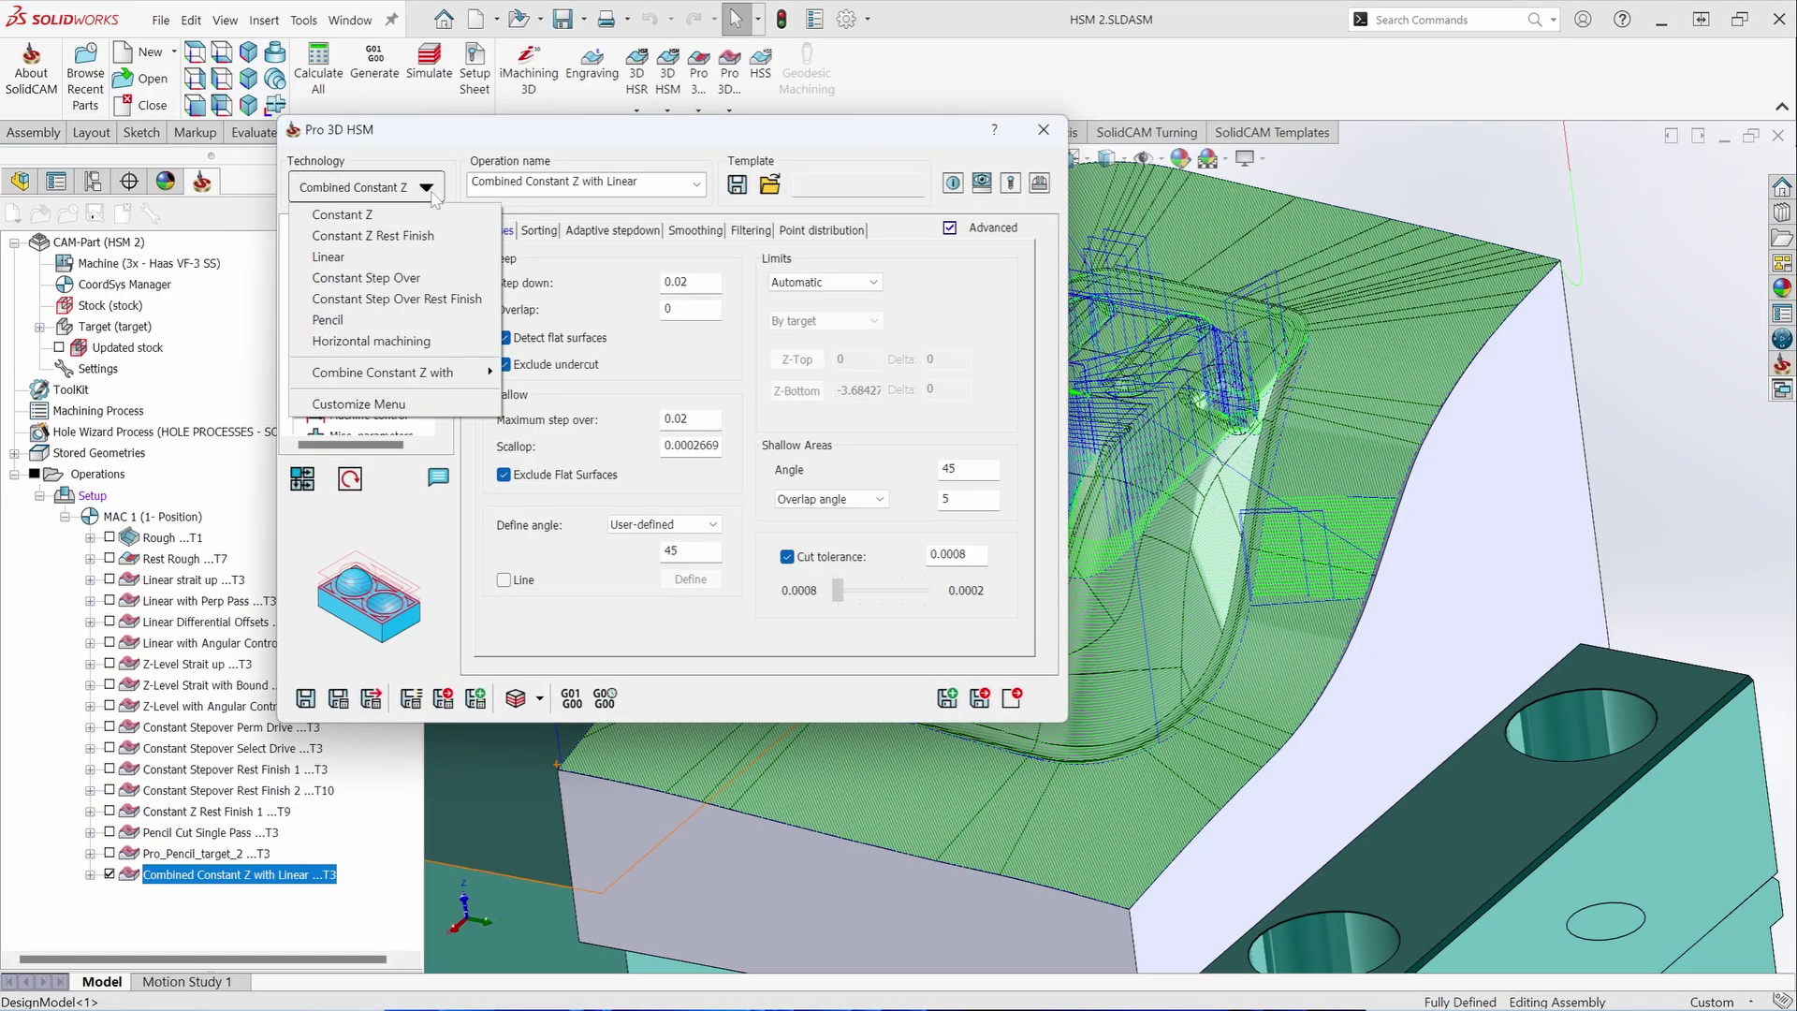
click(480, 140)
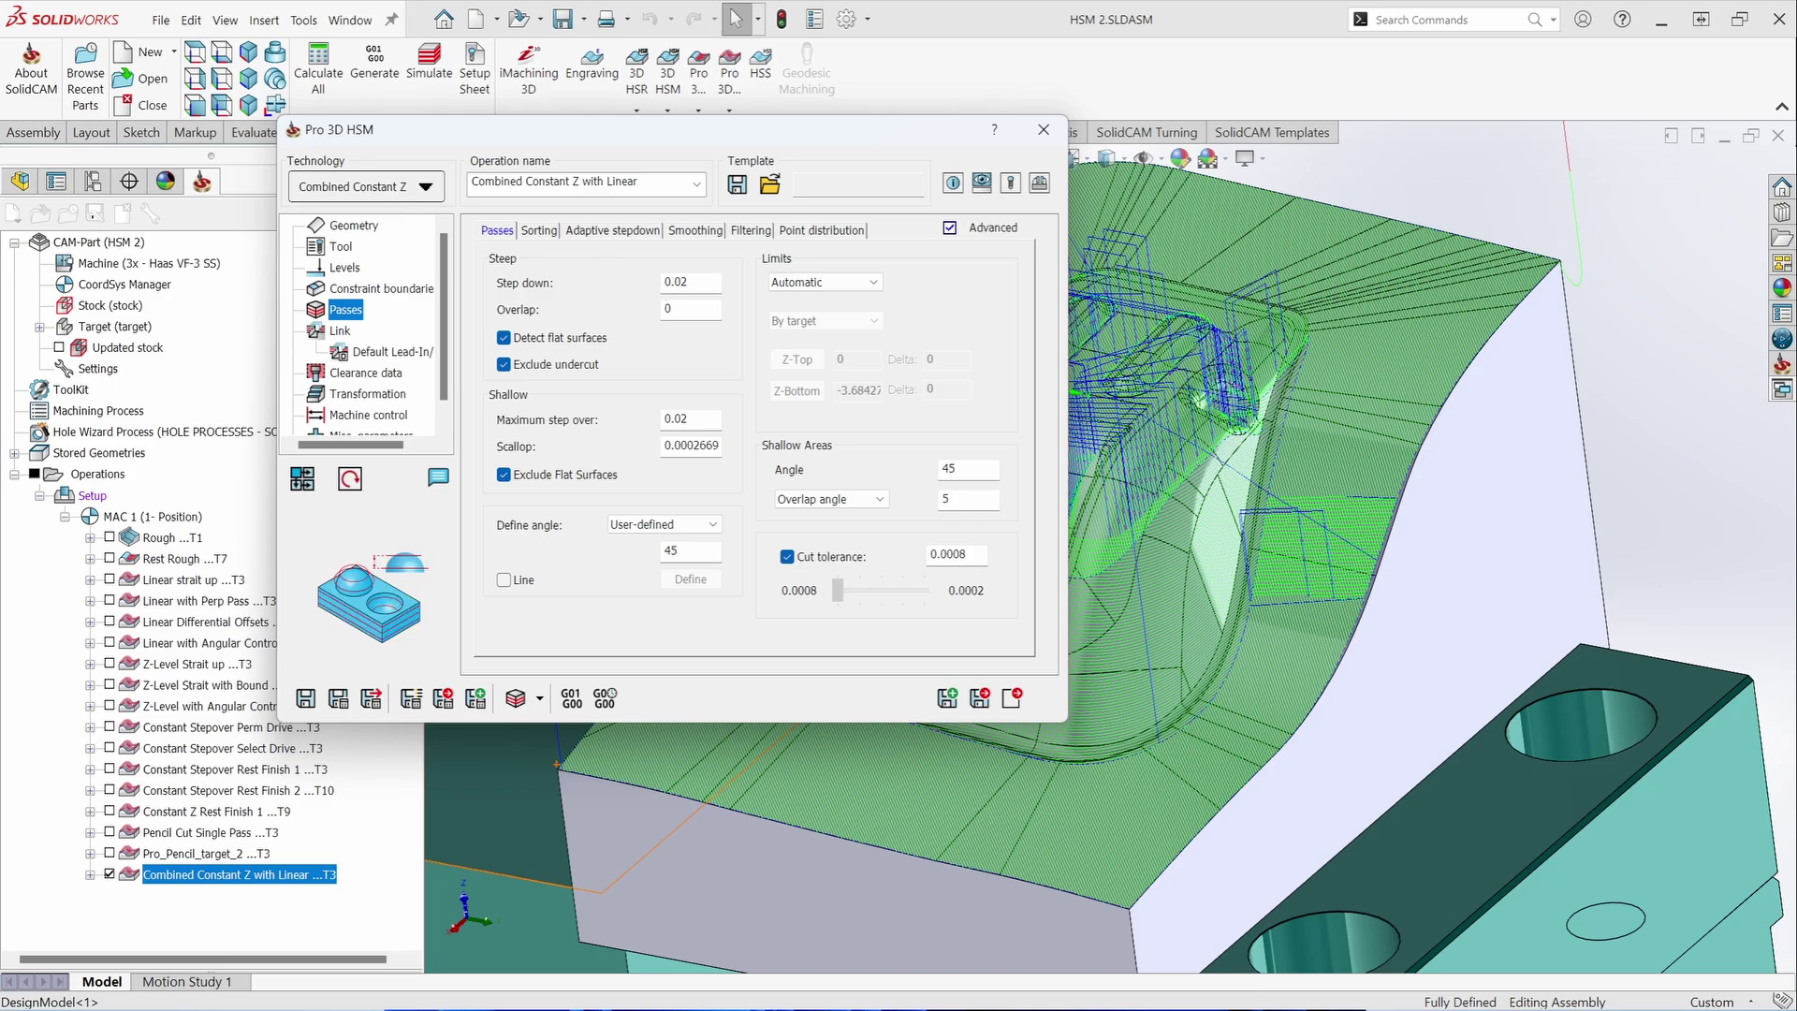
click(676, 282)
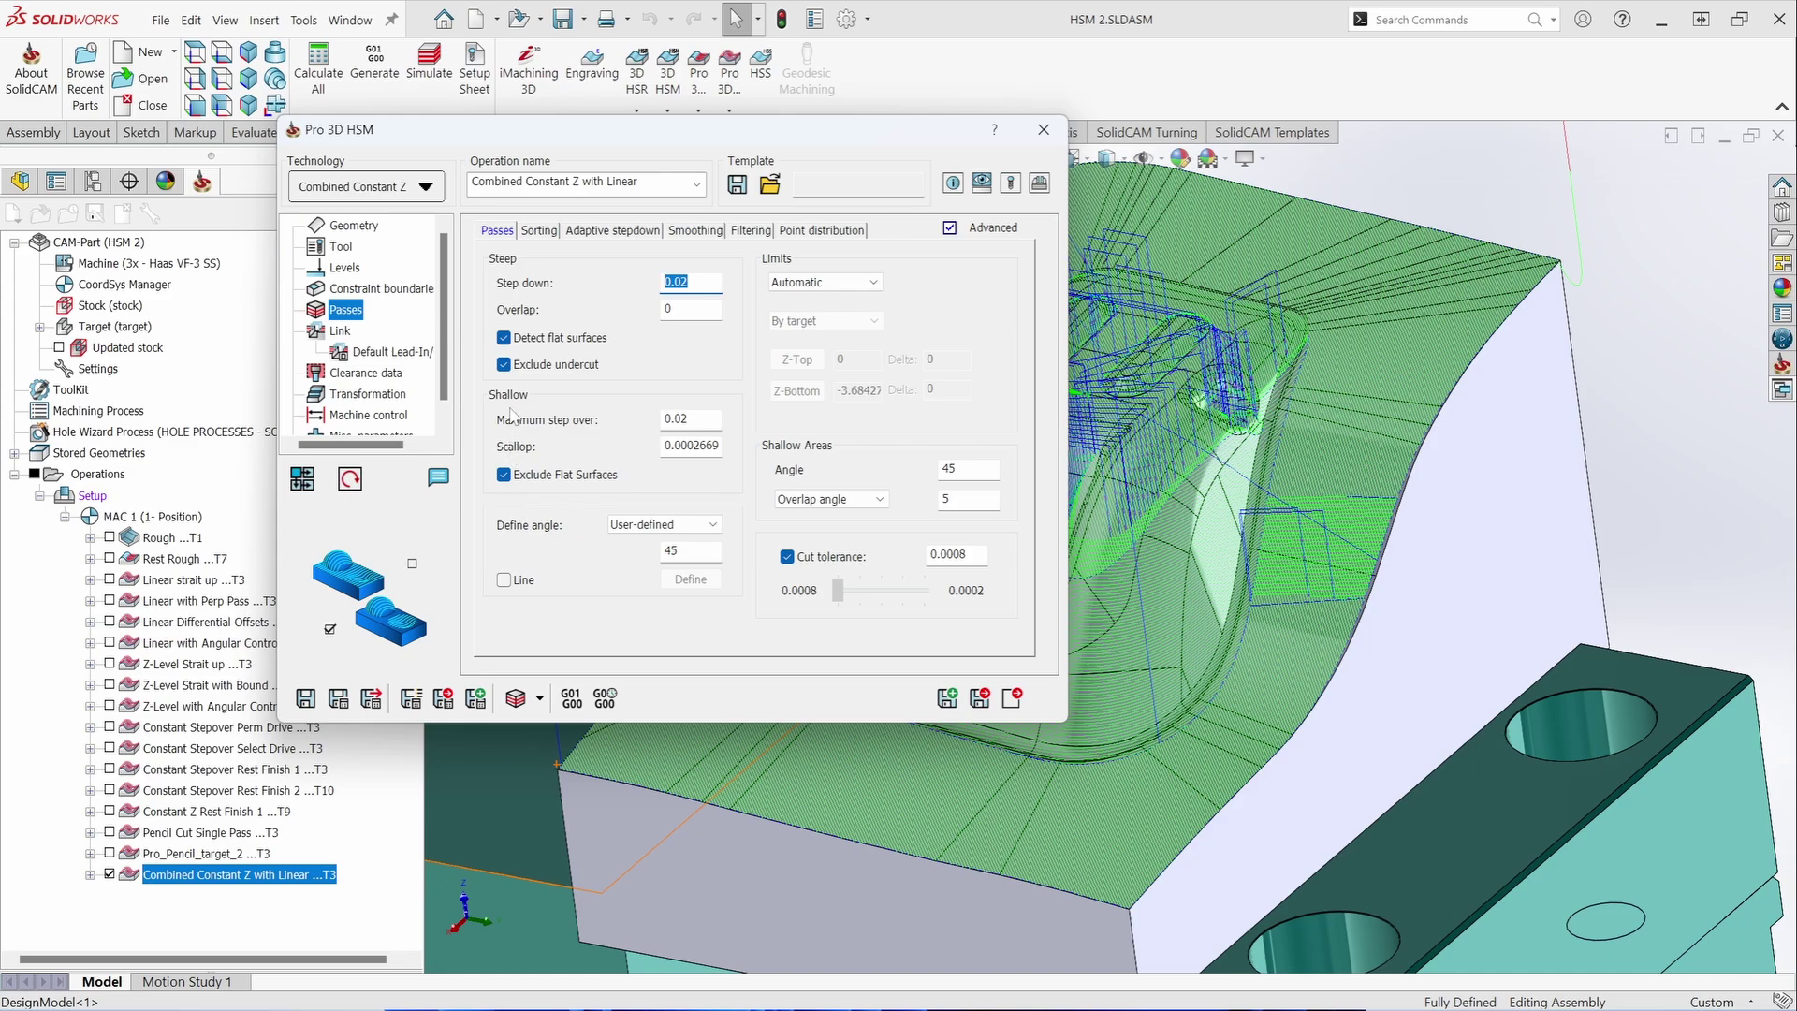
click(676, 418)
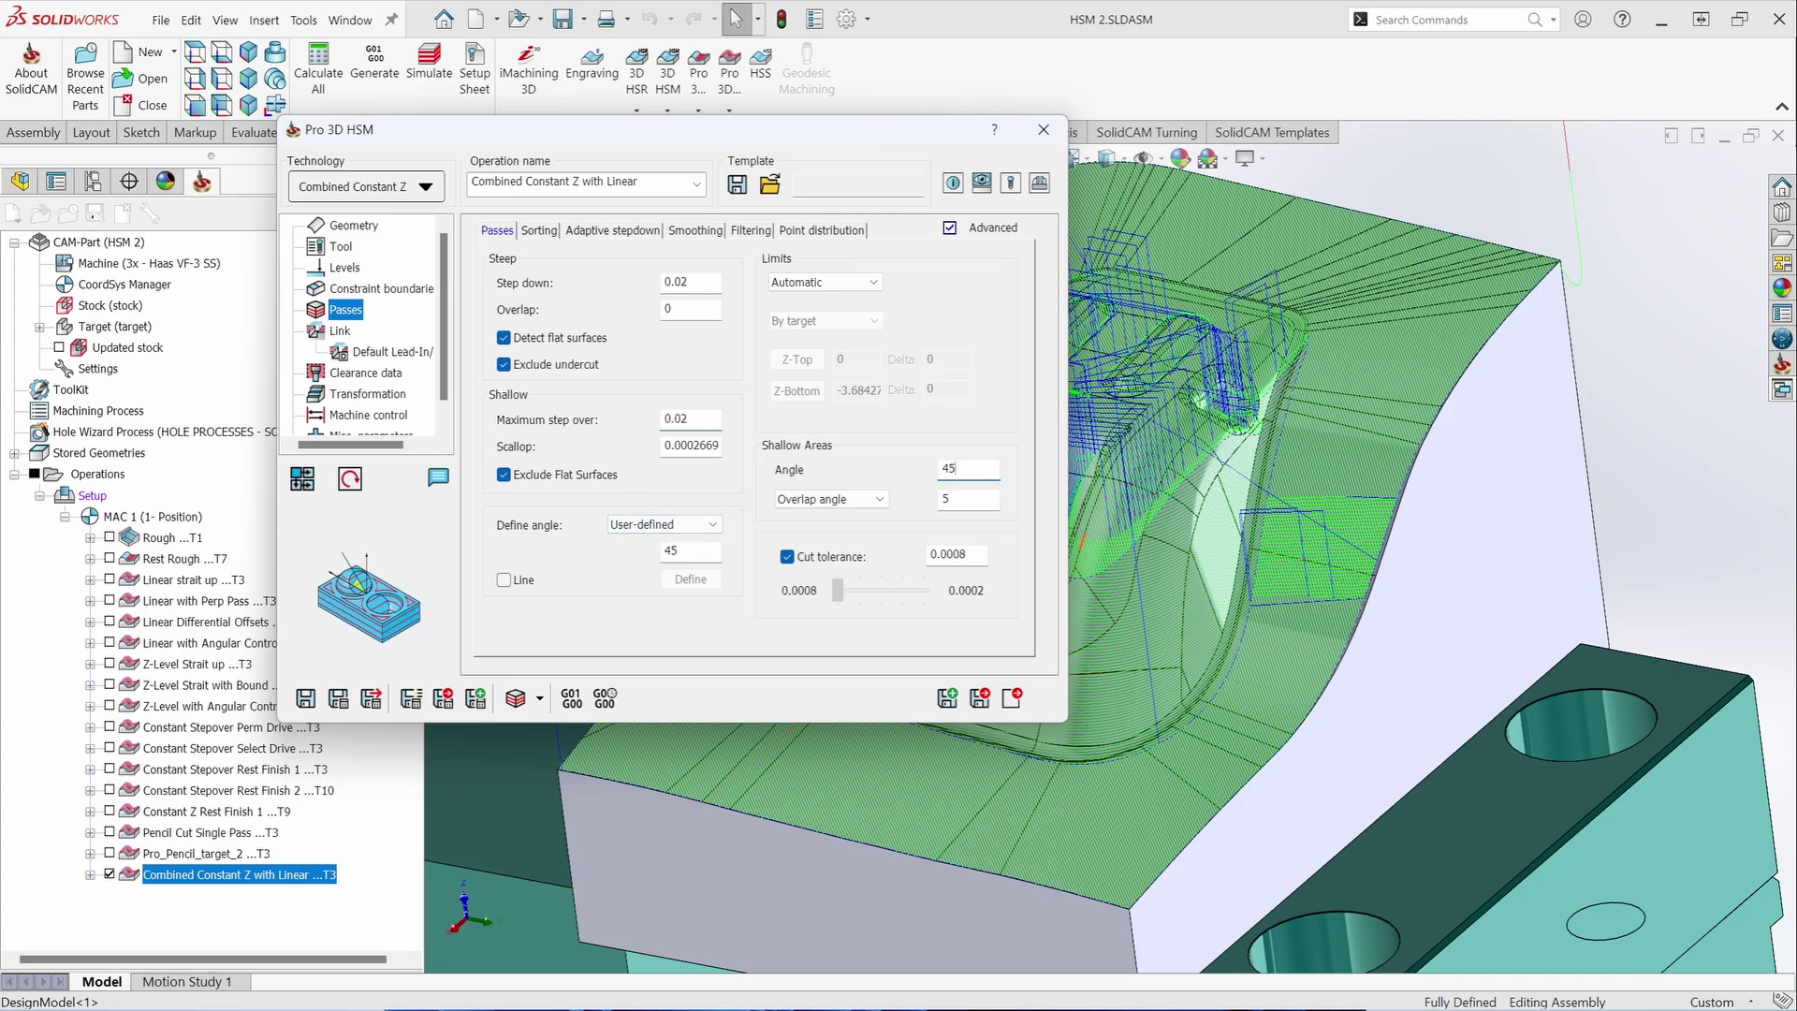
click(964, 469)
key(Tab)
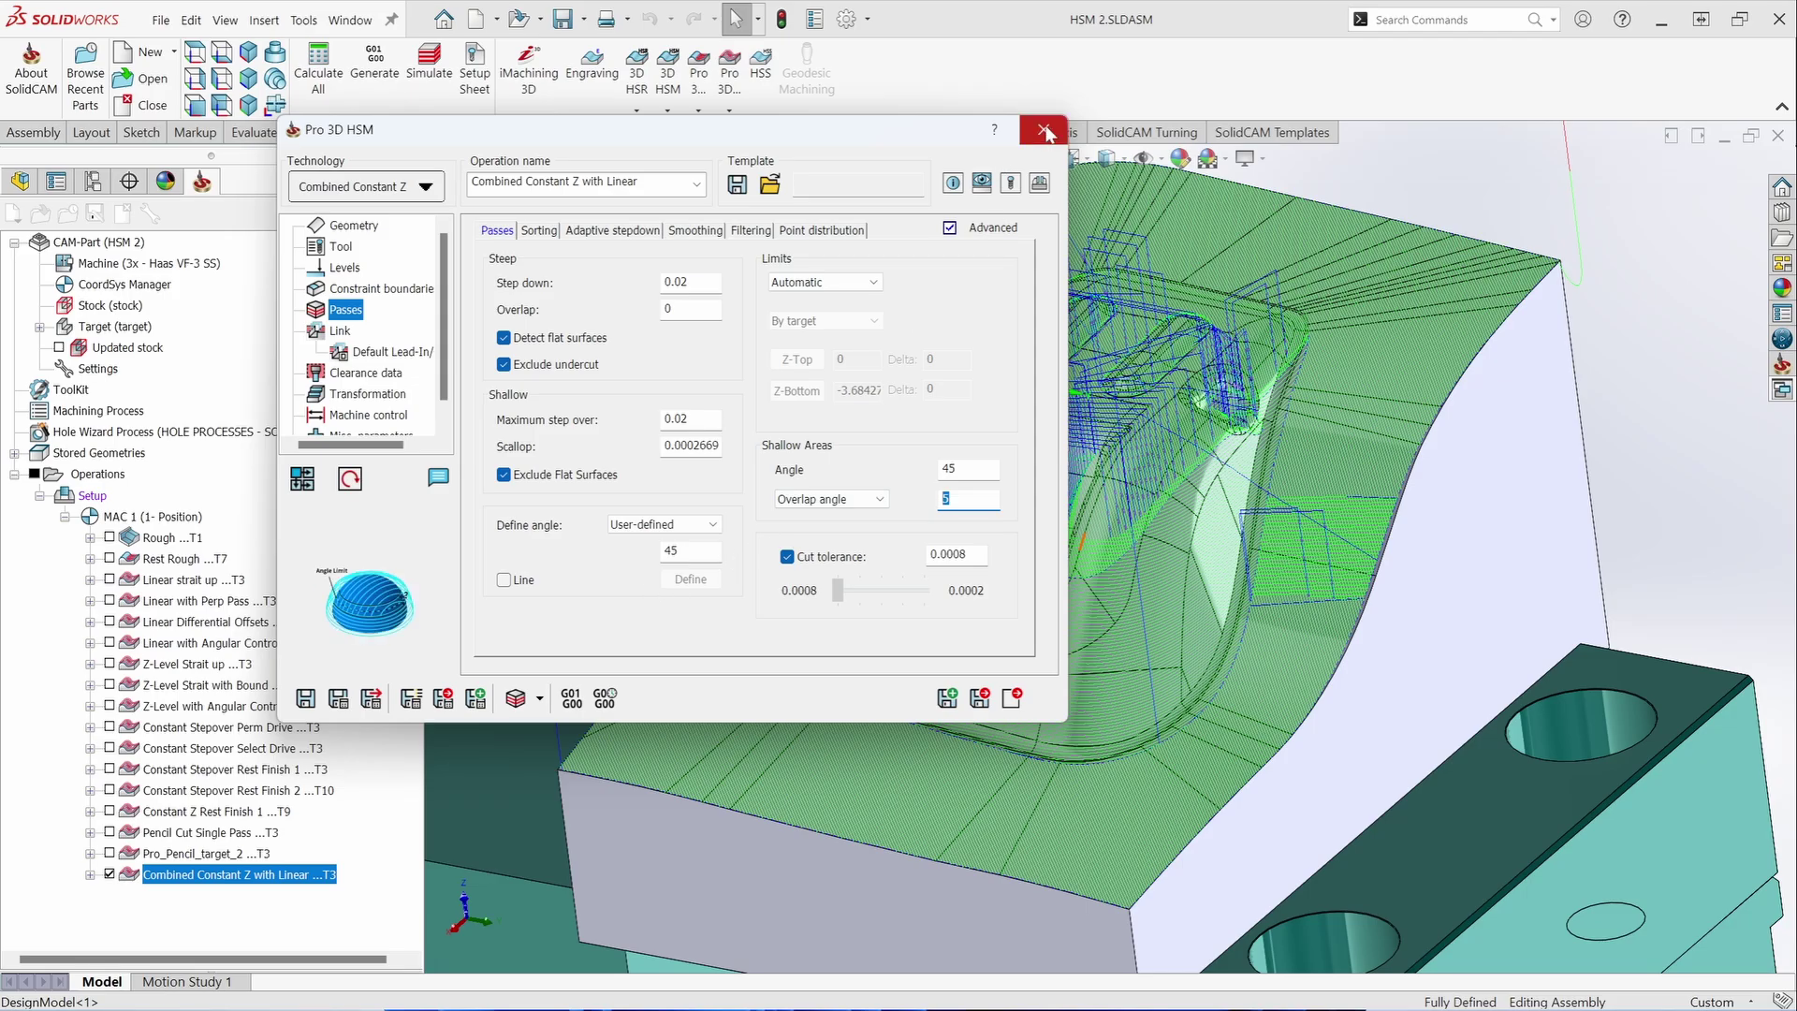
- Examine how the Constant Z and Linear passes meet along the pocket walls from several angles, and hide the Combined Constant Z with Linear toolpath
scroll(1093, 554, down, 10)
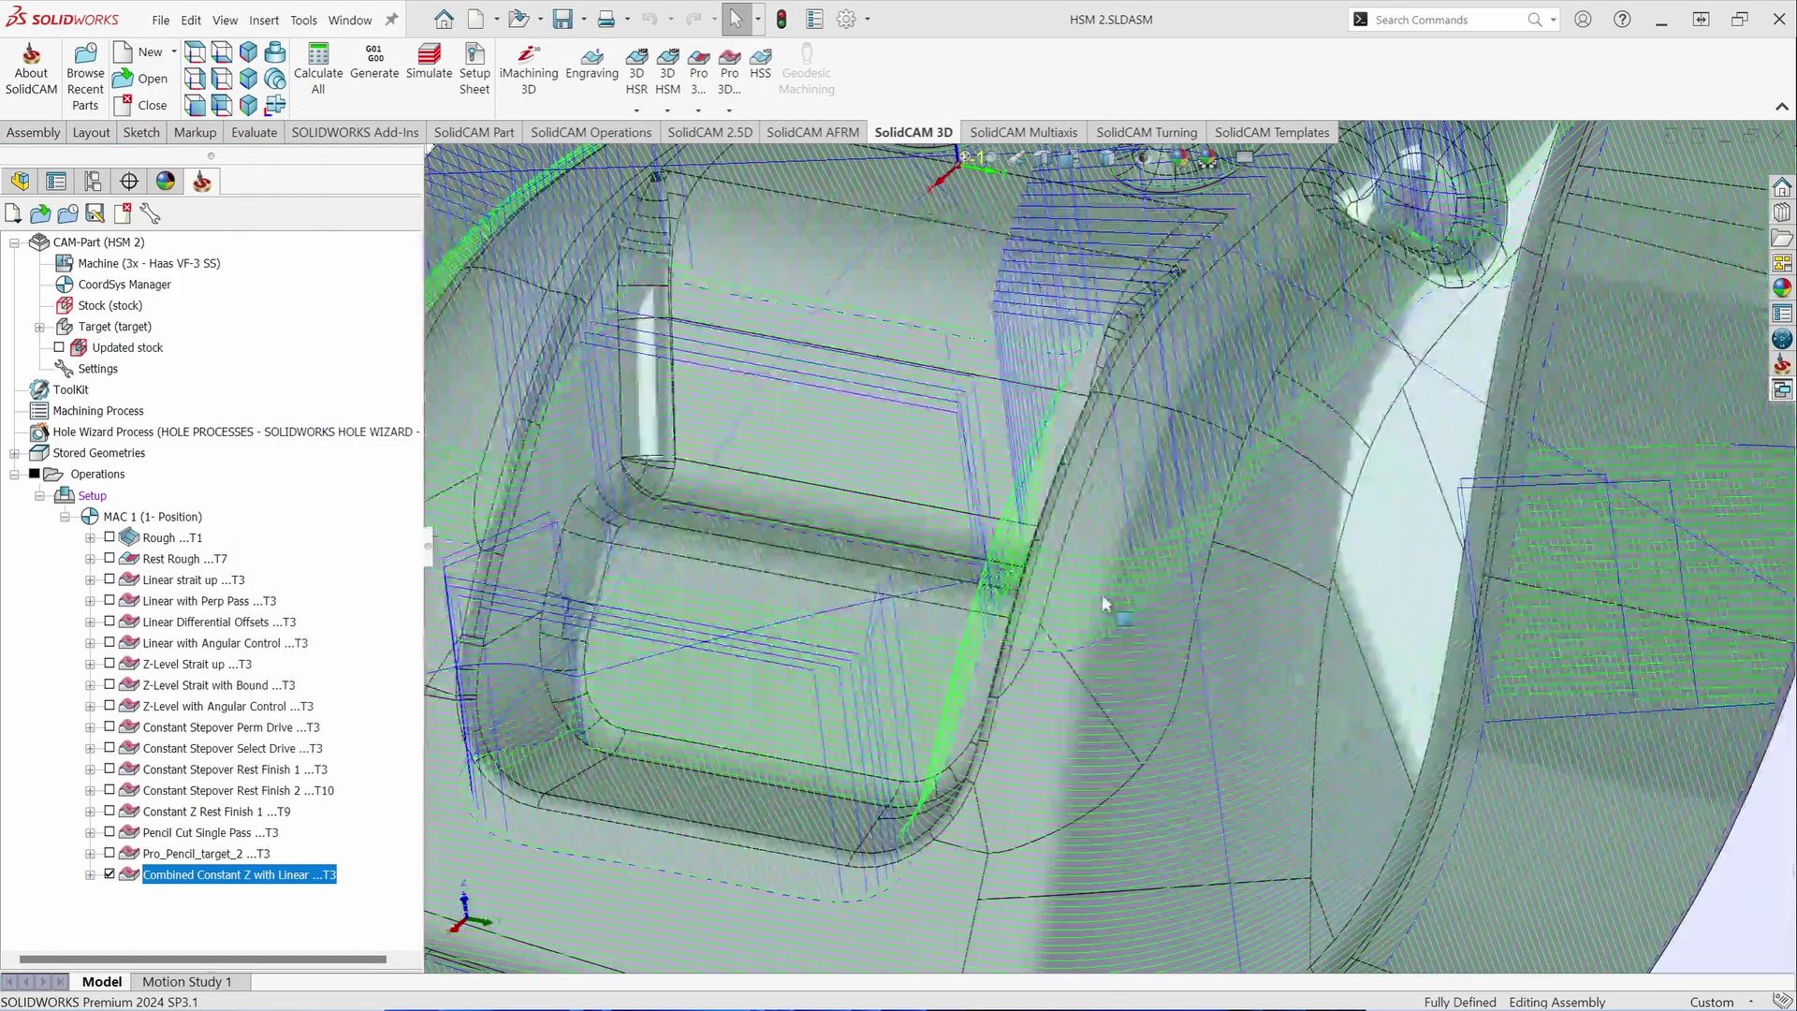
scroll(1065, 376, up, 10)
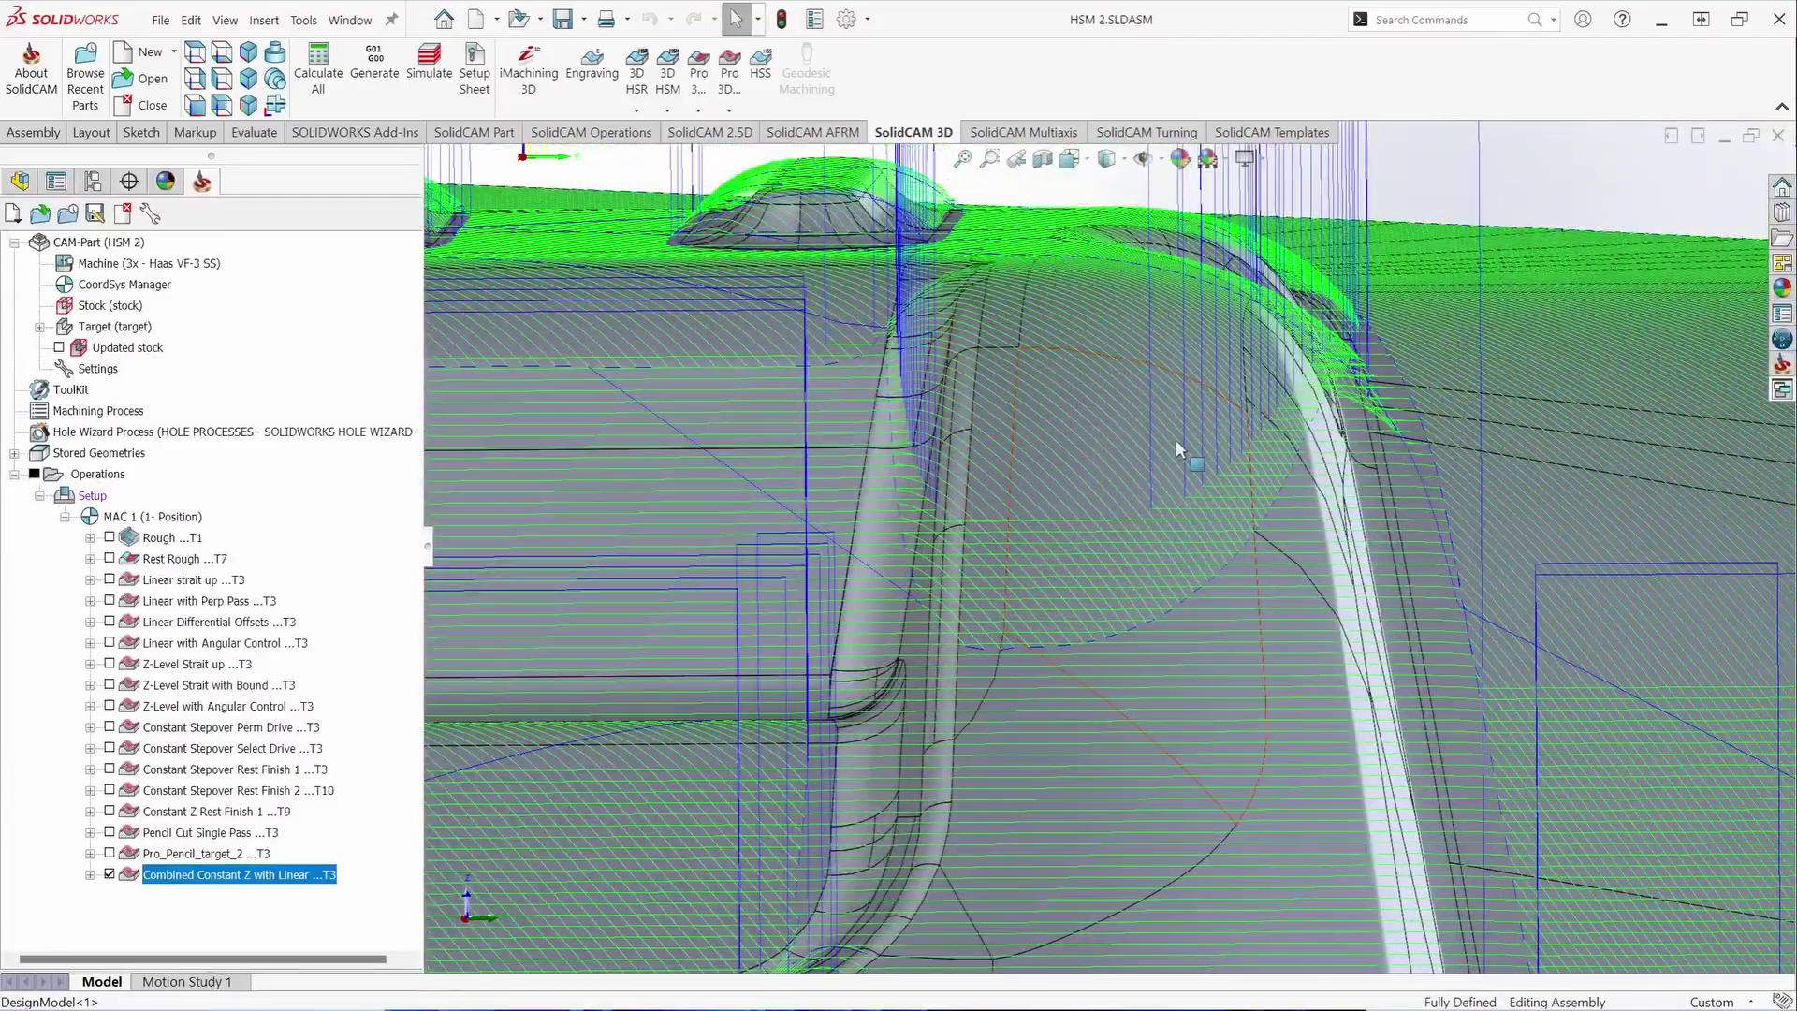
scroll(1212, 585, up, 10)
middle_drag(1213, 585, 1144, 689)
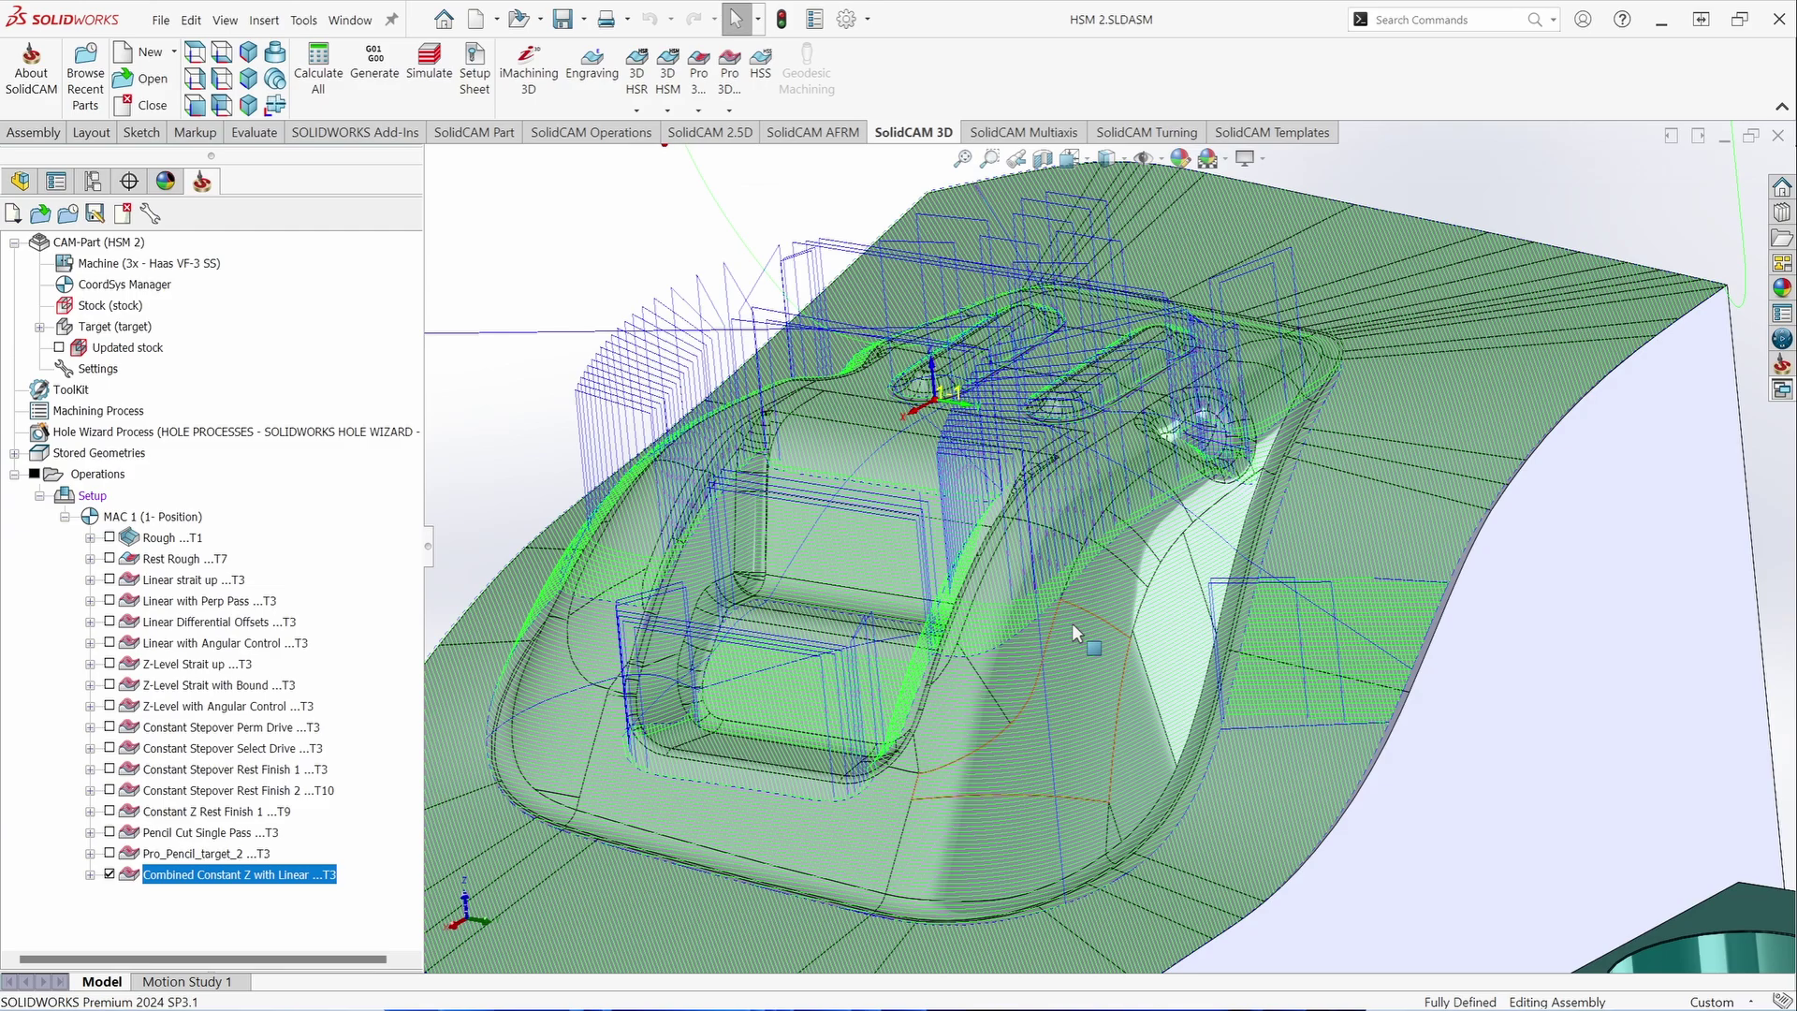
middle_drag(1071, 622, 1017, 566)
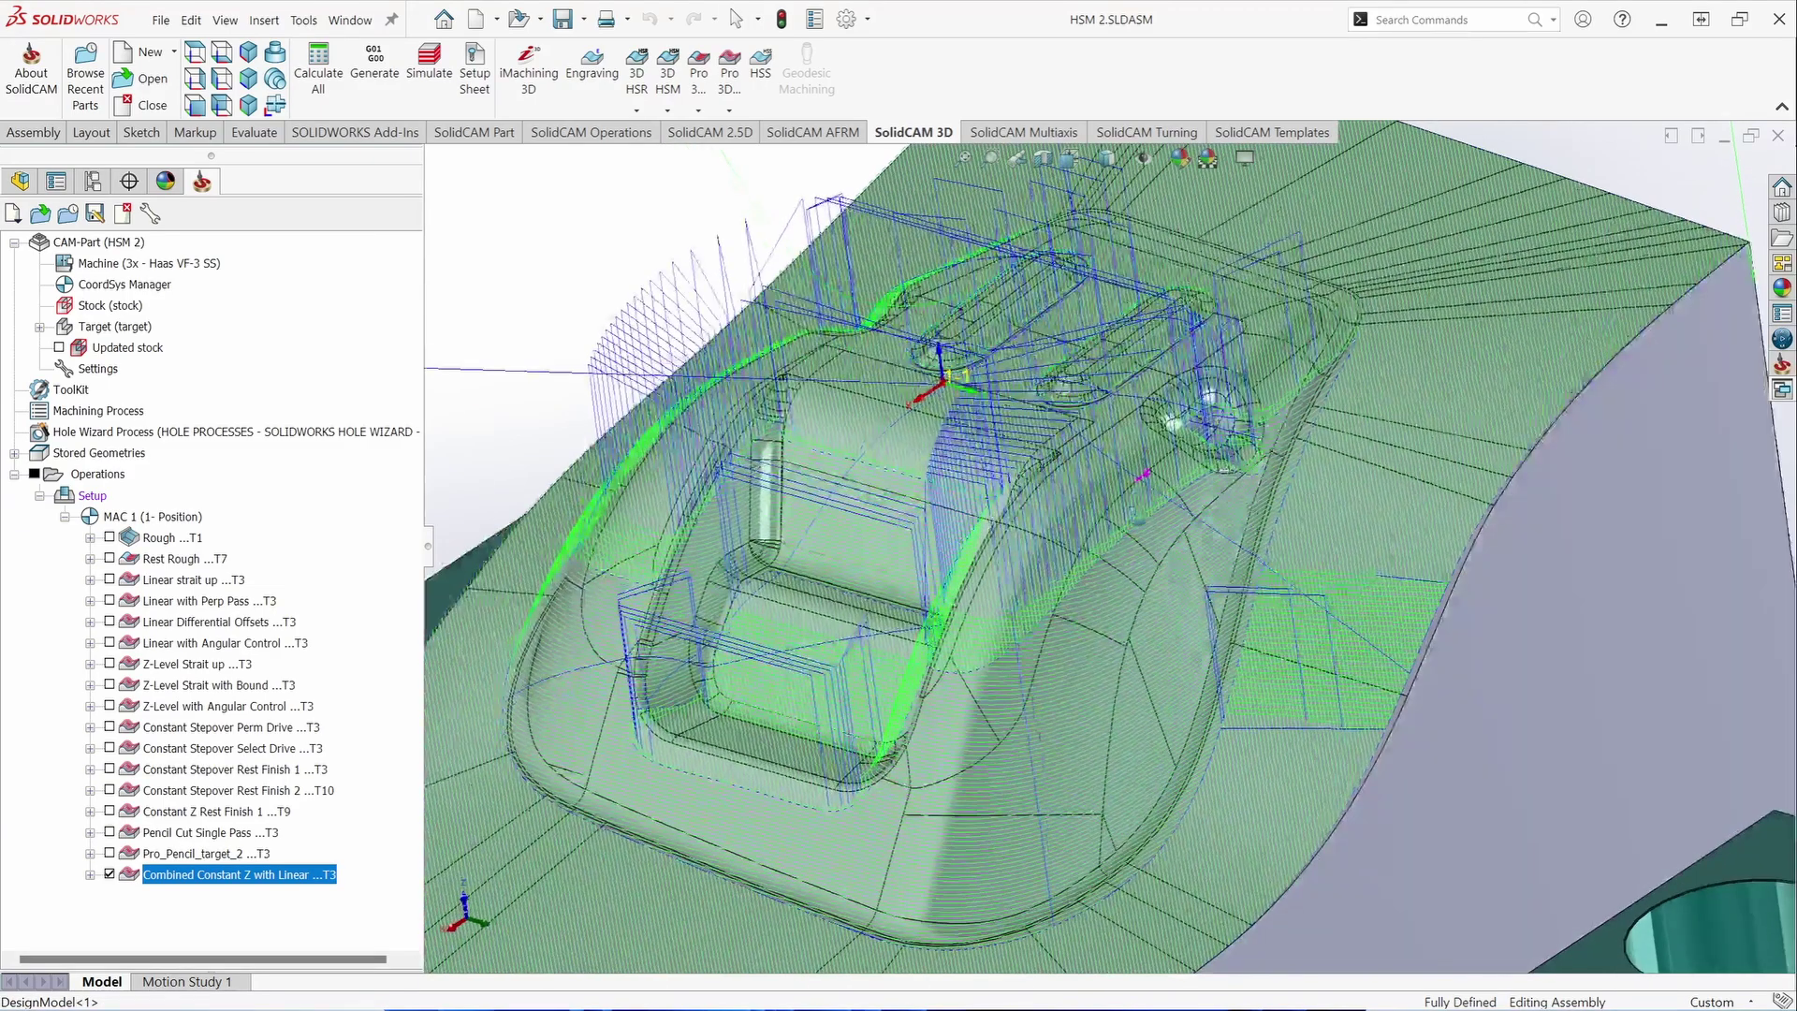
scroll(1017, 565, up, 2)
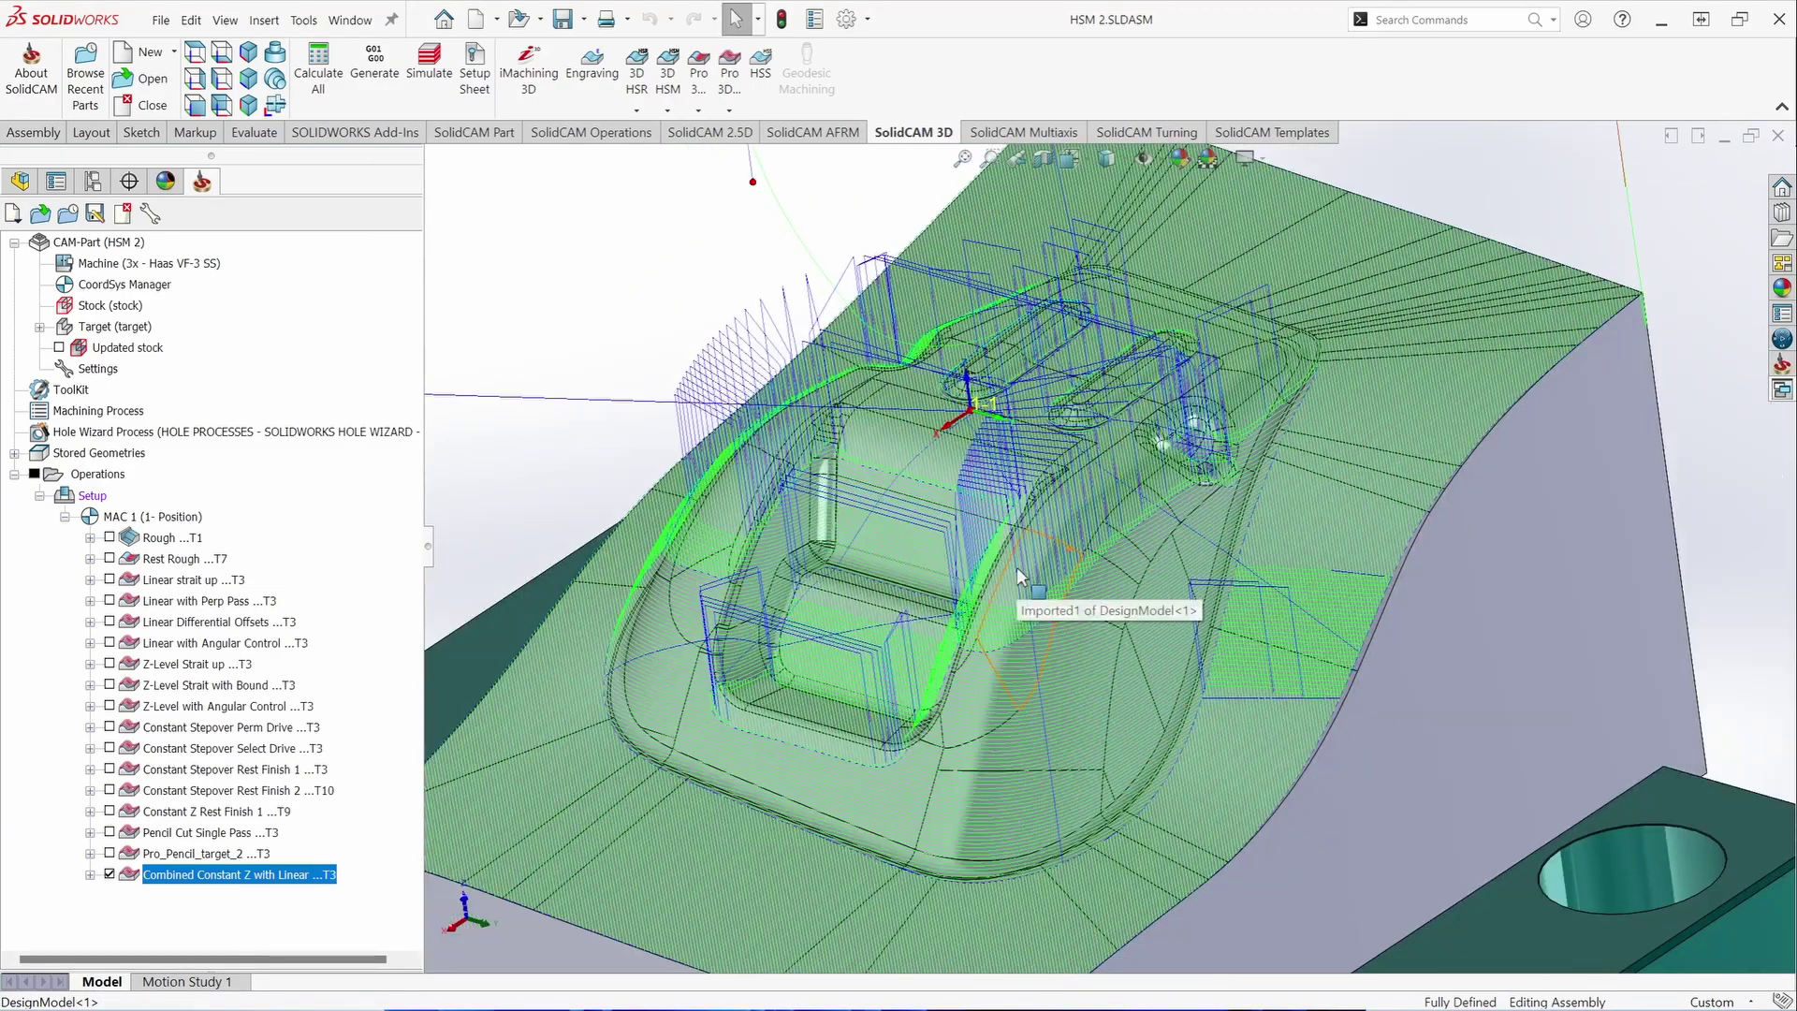
click(109, 874)
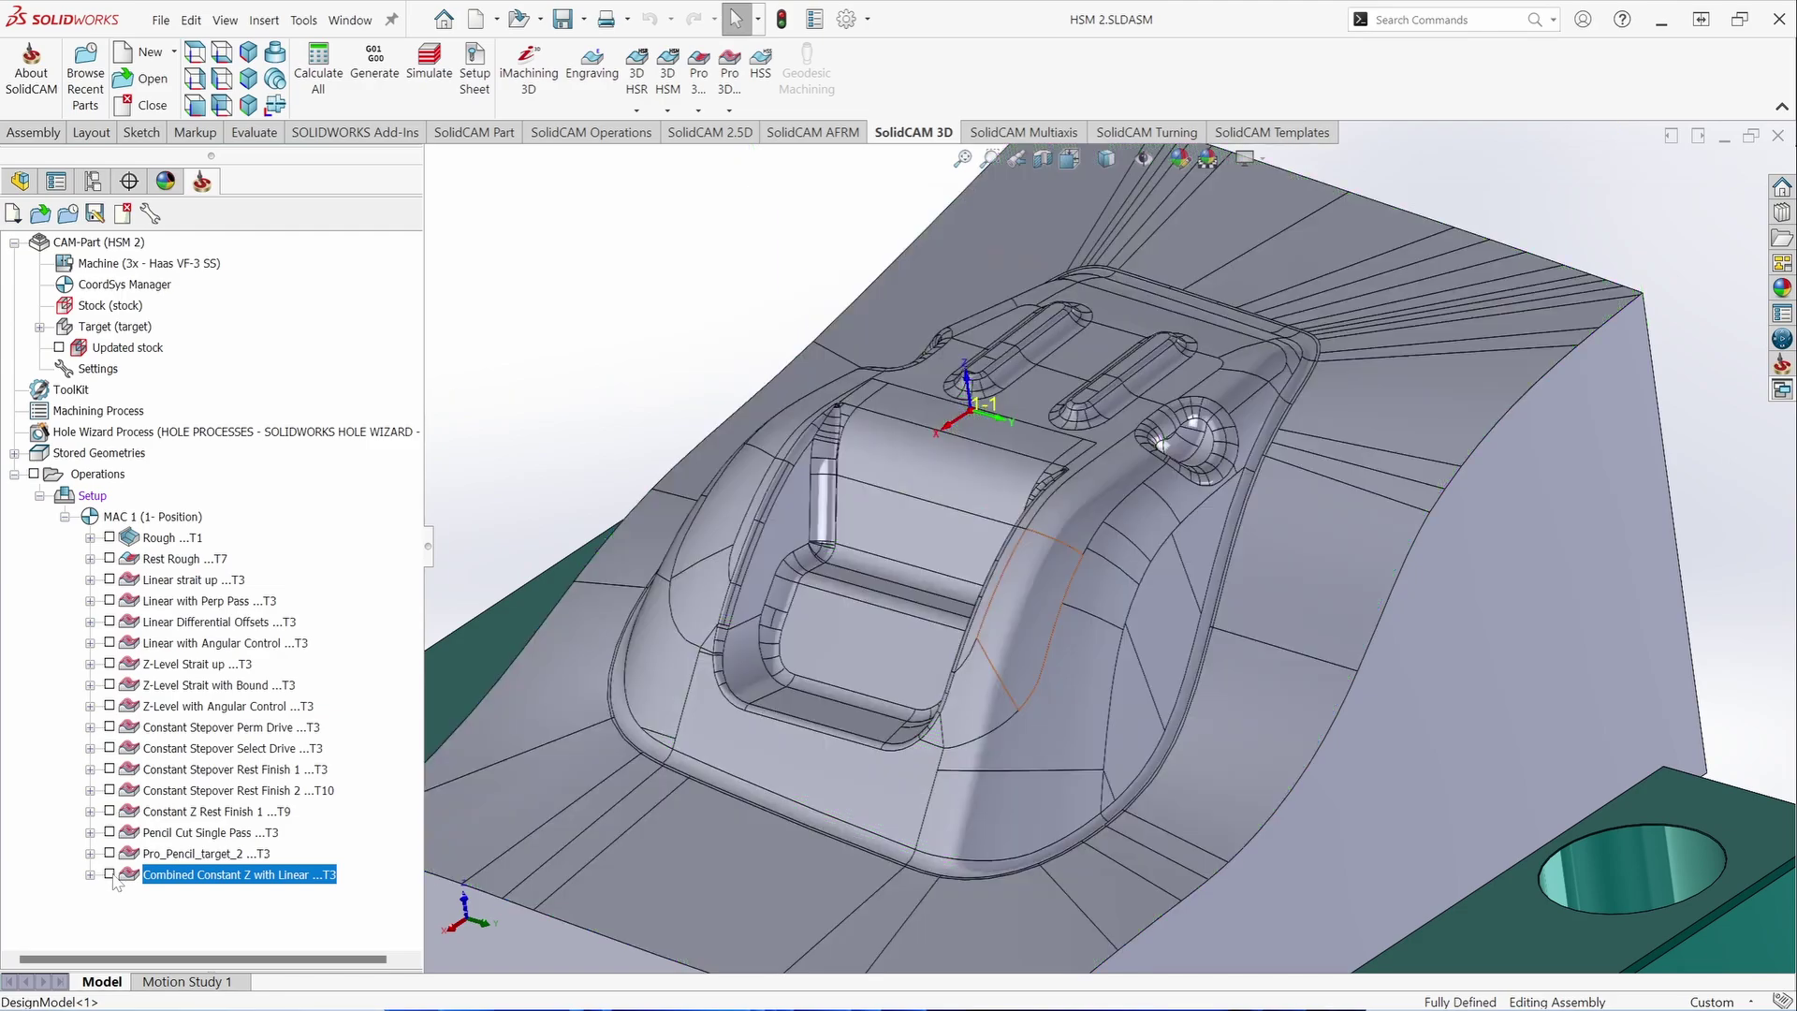